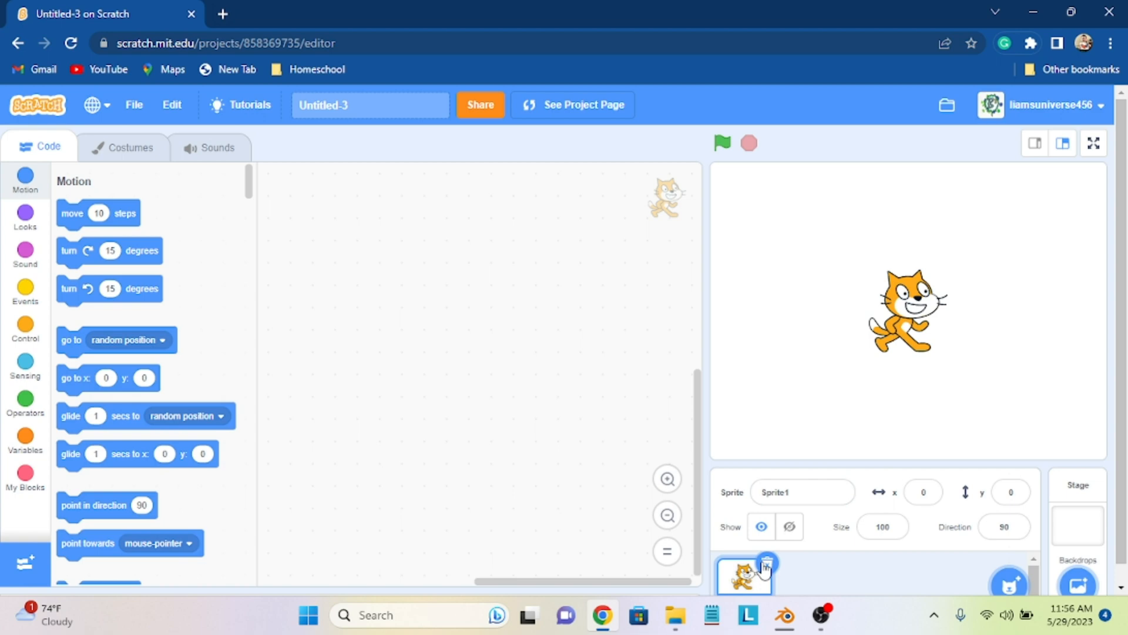
Step: Delete the default cat sprite and start painting a new blank sprite
left_click(766, 564)
mouse_move(1007, 584)
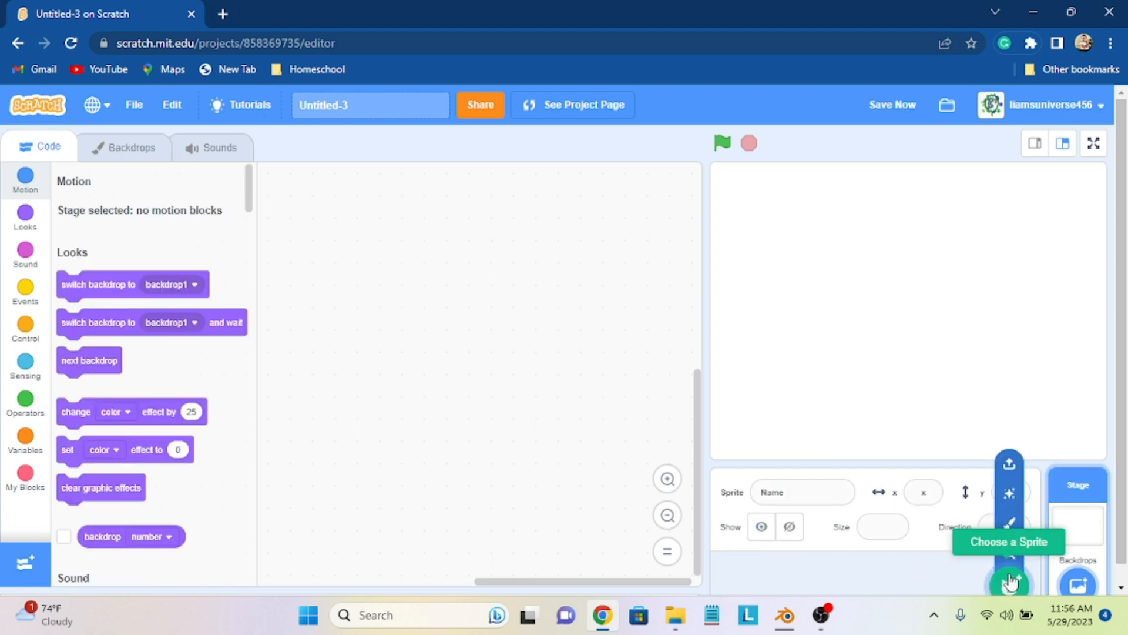
left_click(1010, 527)
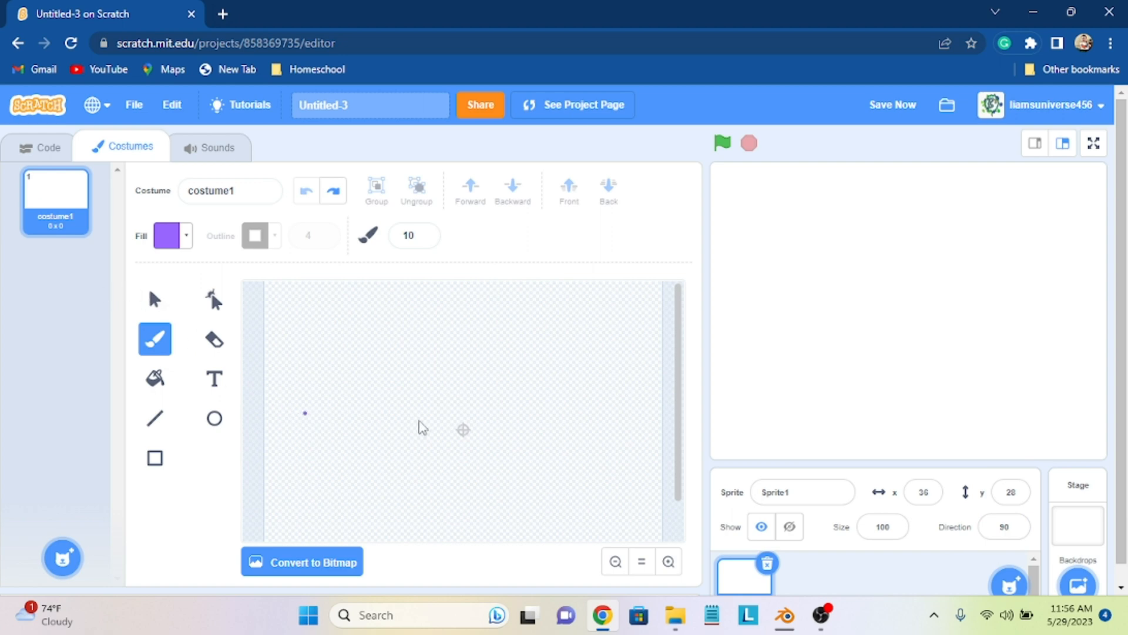
Step: Set the fill to blue with color 64, saturation 67 and brightness 100
left_click(669, 563)
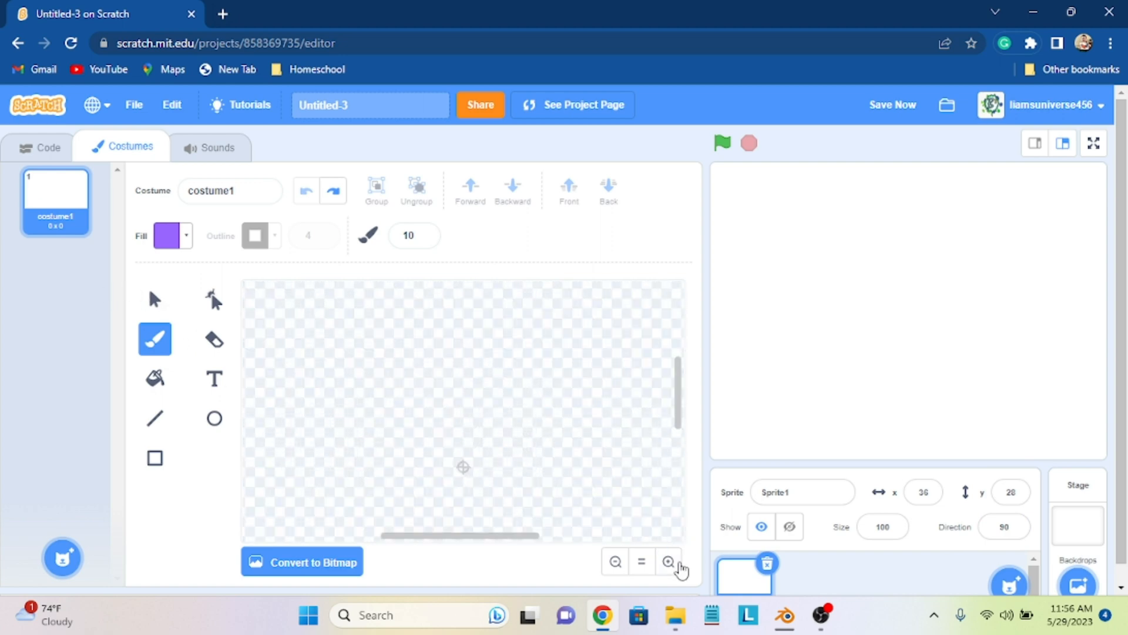
scroll(525, 464, "down", 3)
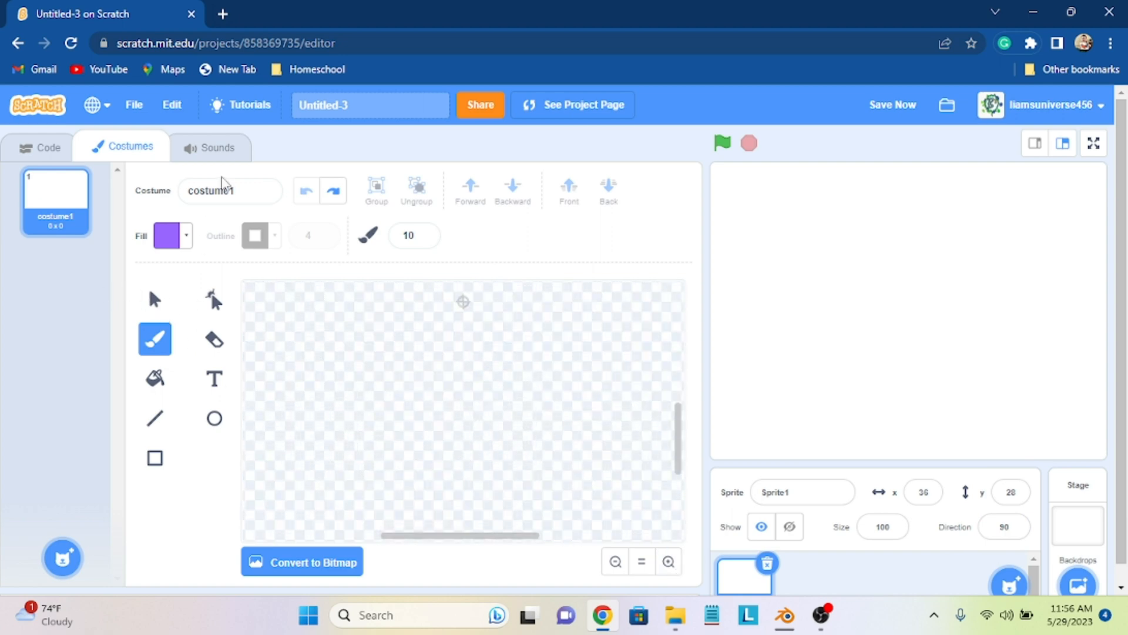
left_click(184, 235)
left_click_drag(188, 295, 183, 352)
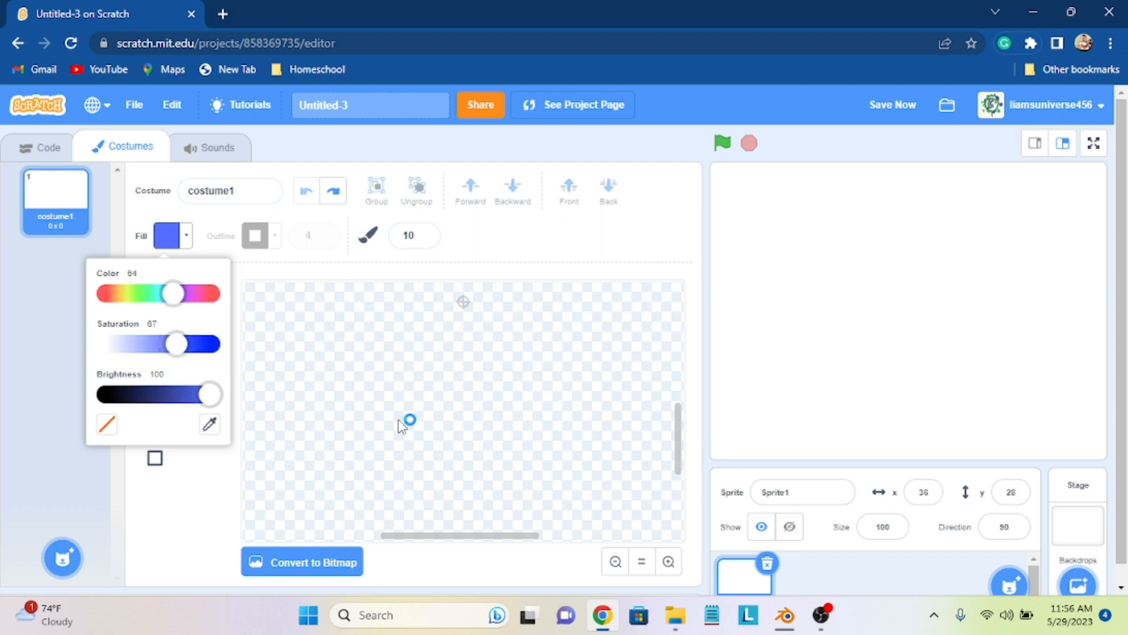
left_click(617, 565)
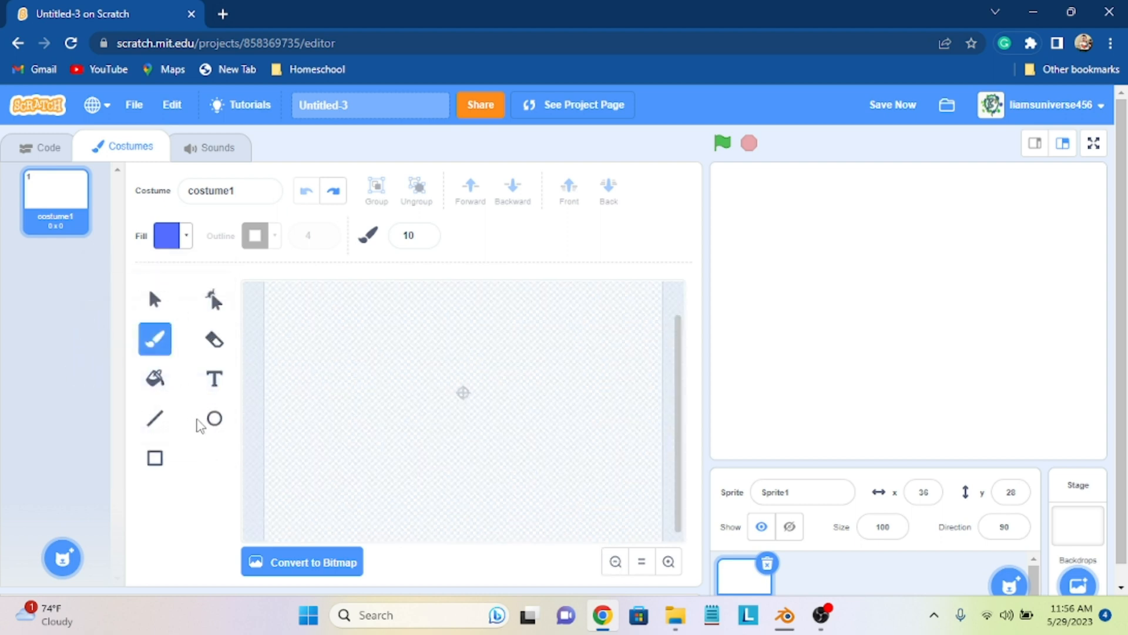
Step: Draw a filled rectangle about 148 by 154 near the middle of the costume canvas
left_click(156, 460)
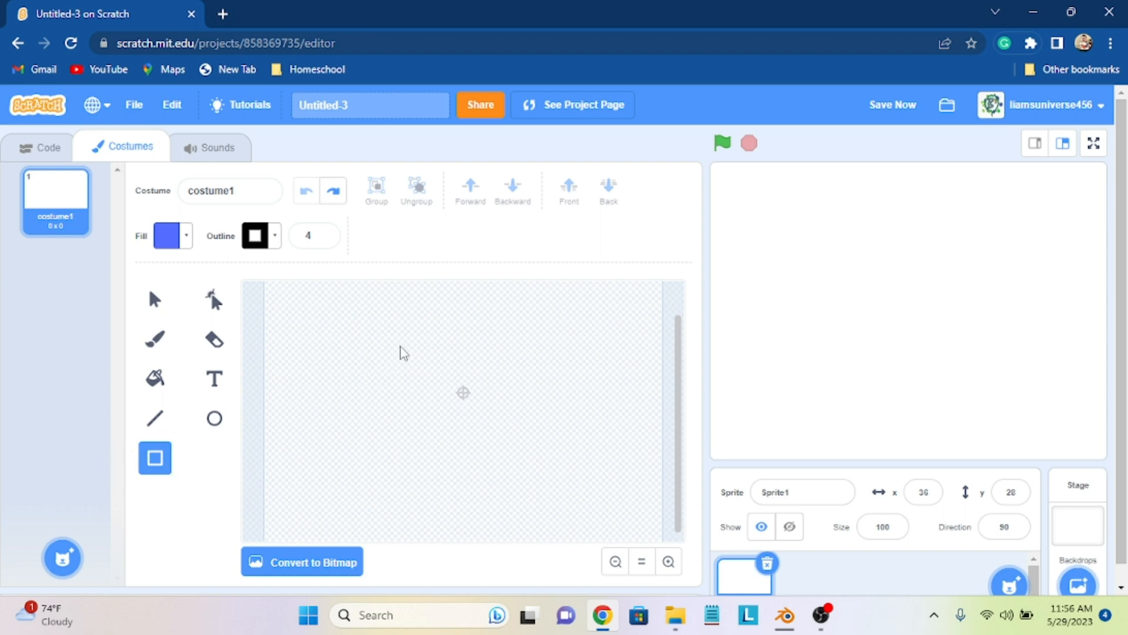
scroll(419, 359, "up", 1)
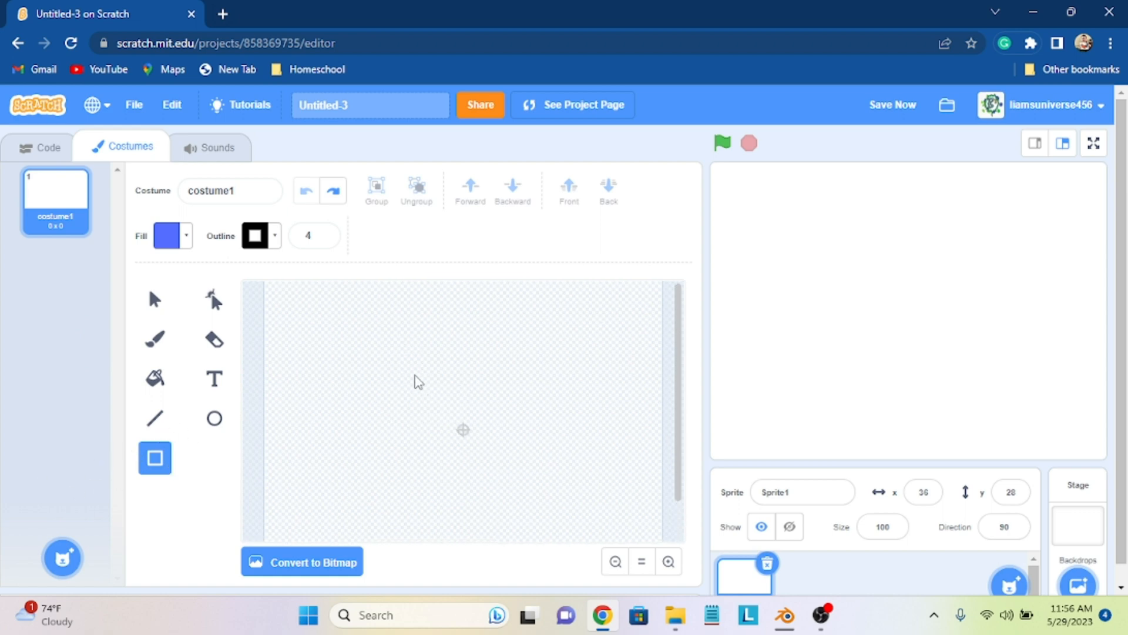
left_click_drag(415, 375, 533, 500)
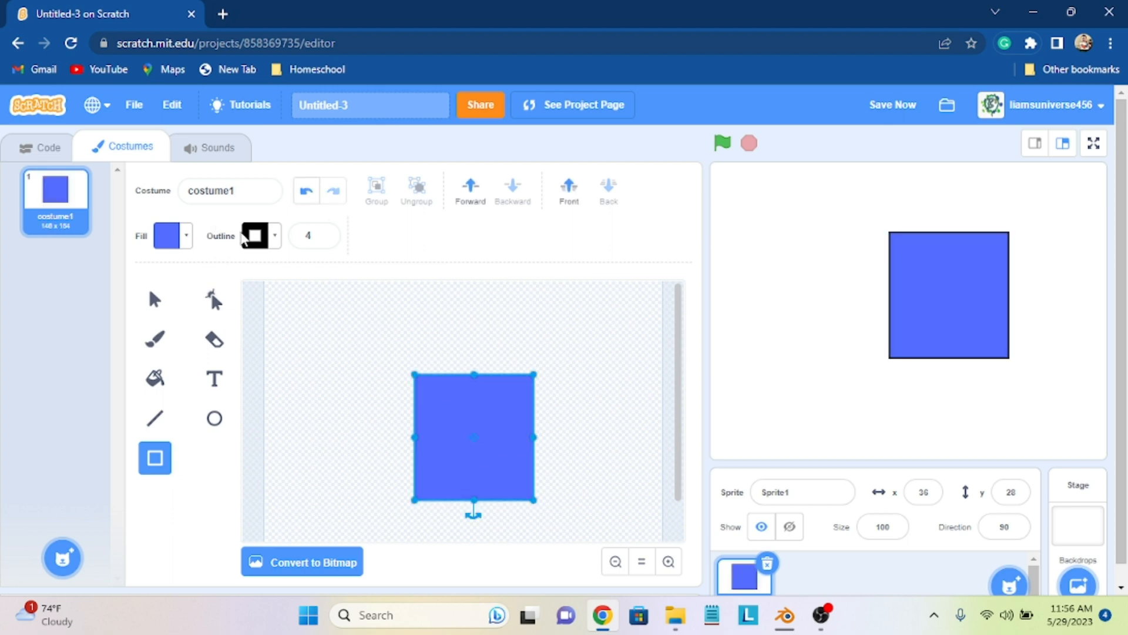
Step: Remove the rectangle's outline and center the shape on the canvas crosshair
left_click(247, 236)
left_click(192, 454)
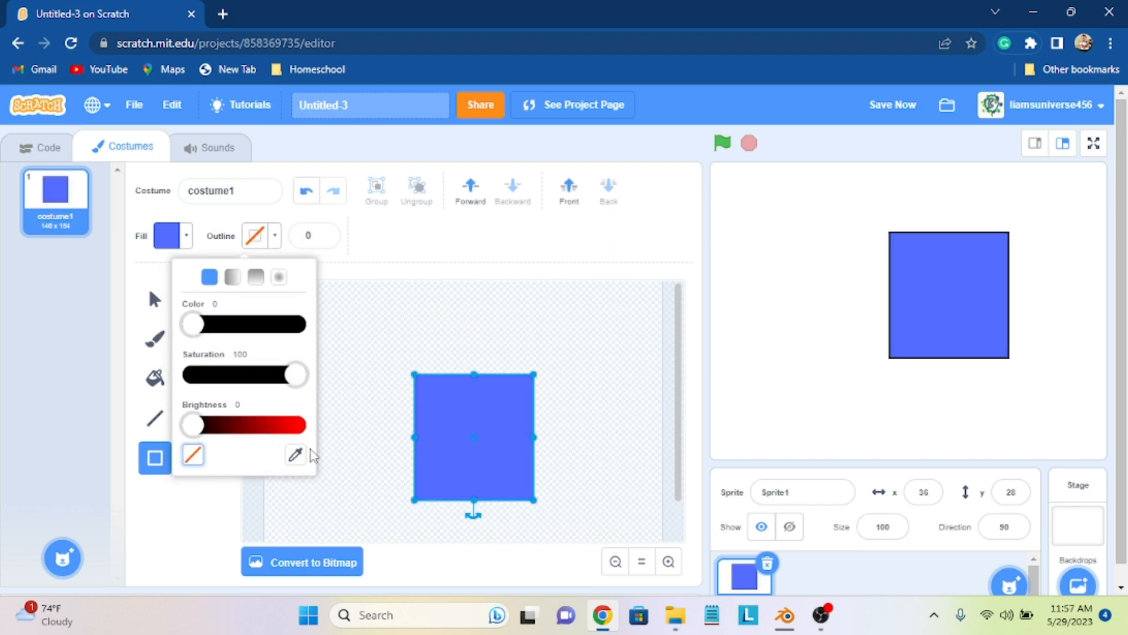
left_click(392, 247)
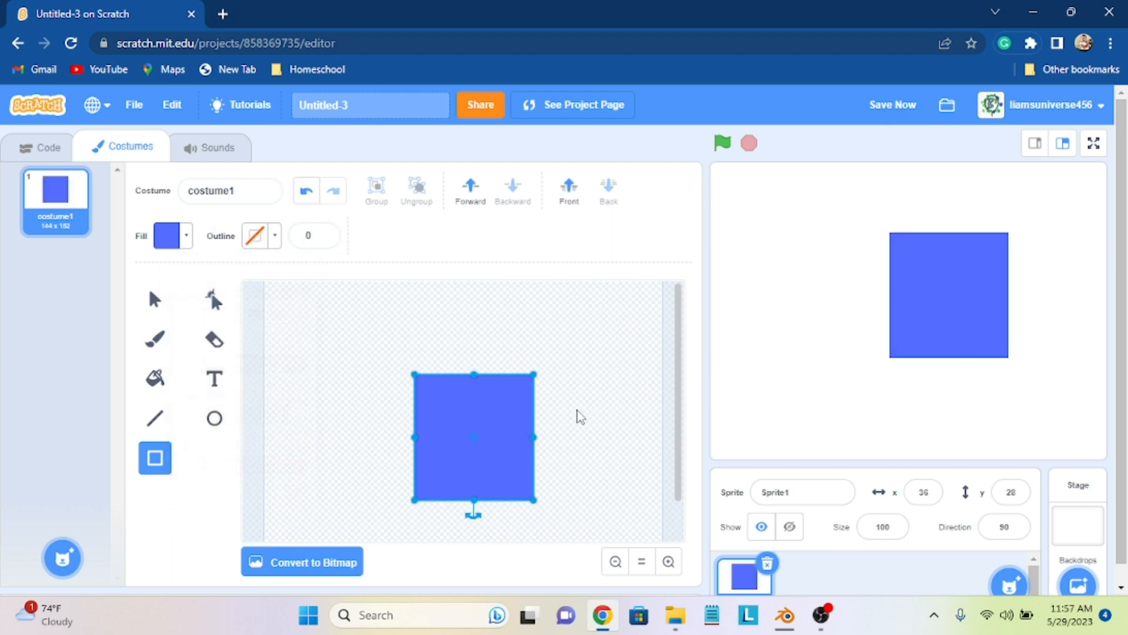
mouse_move(505, 408)
left_mouse_down()
mouse_move(491, 415)
mouse_move(497, 403)
left_mouse_up()
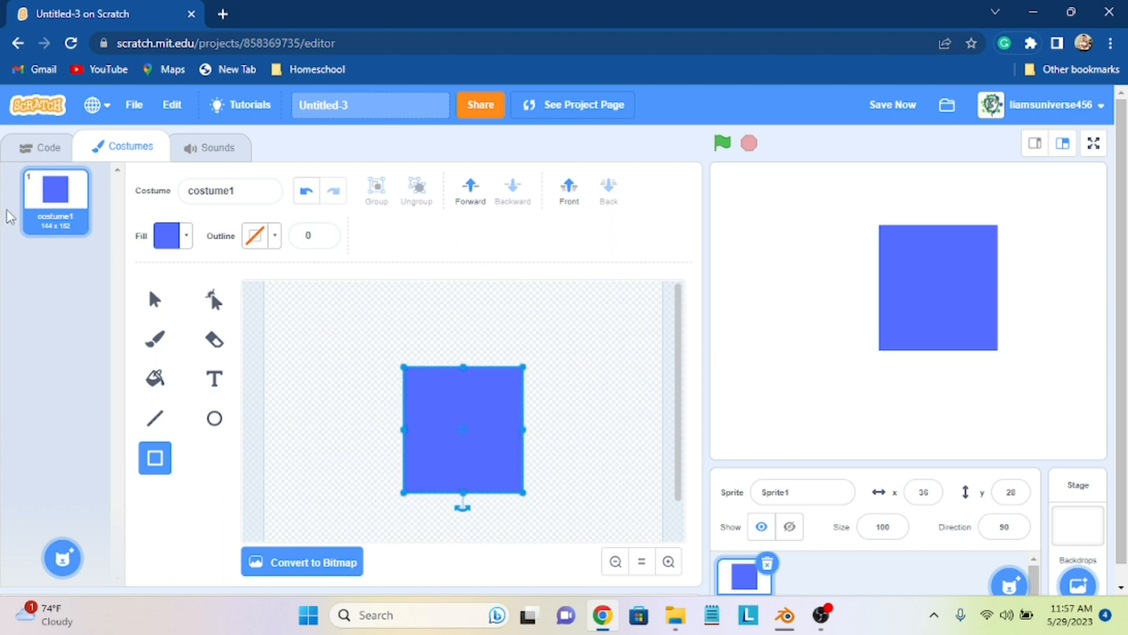
Step: Reshape the blue rectangle by turning its upper-right corner point into a curved point
left_click(214, 300)
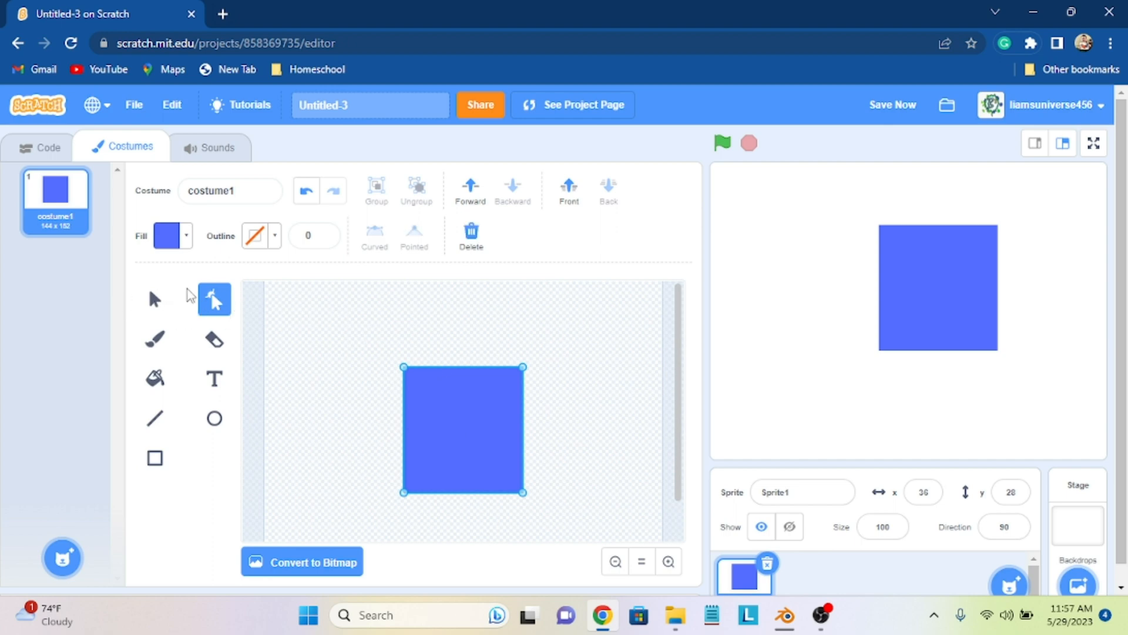
left_click(403, 367)
left_click(519, 367)
left_click(540, 429)
left_click(451, 370)
key("ctrl+z")
left_click(470, 367)
key("ctrl+z")
left_click(523, 369)
left_click(379, 238)
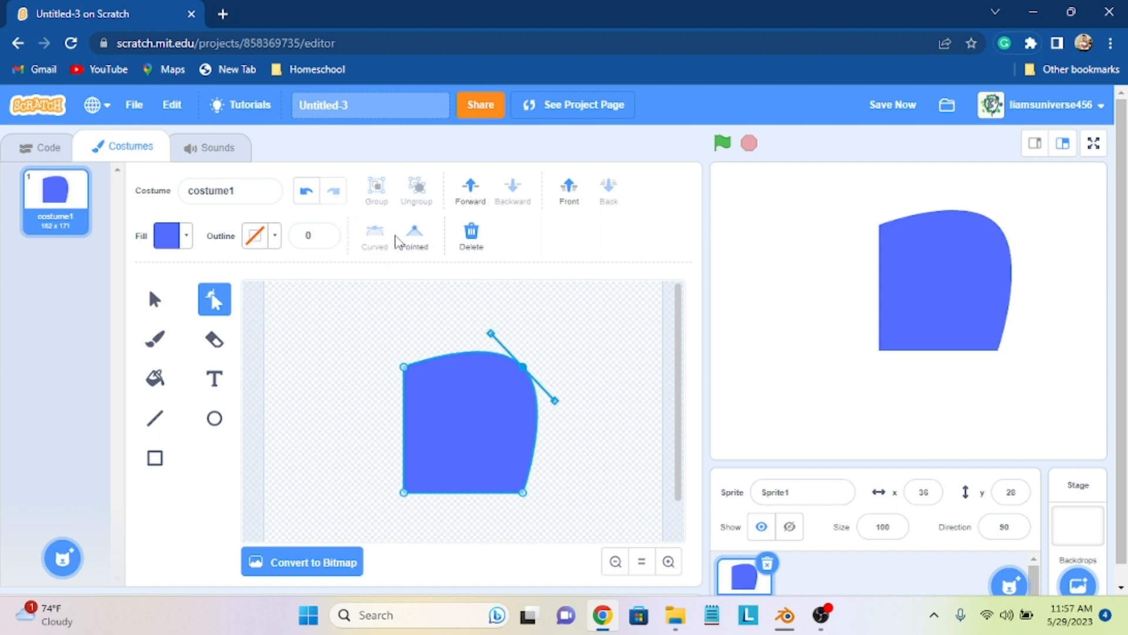
Step: Turn the blue shape's upper-left corner point into a curved point as well
left_click(404, 369)
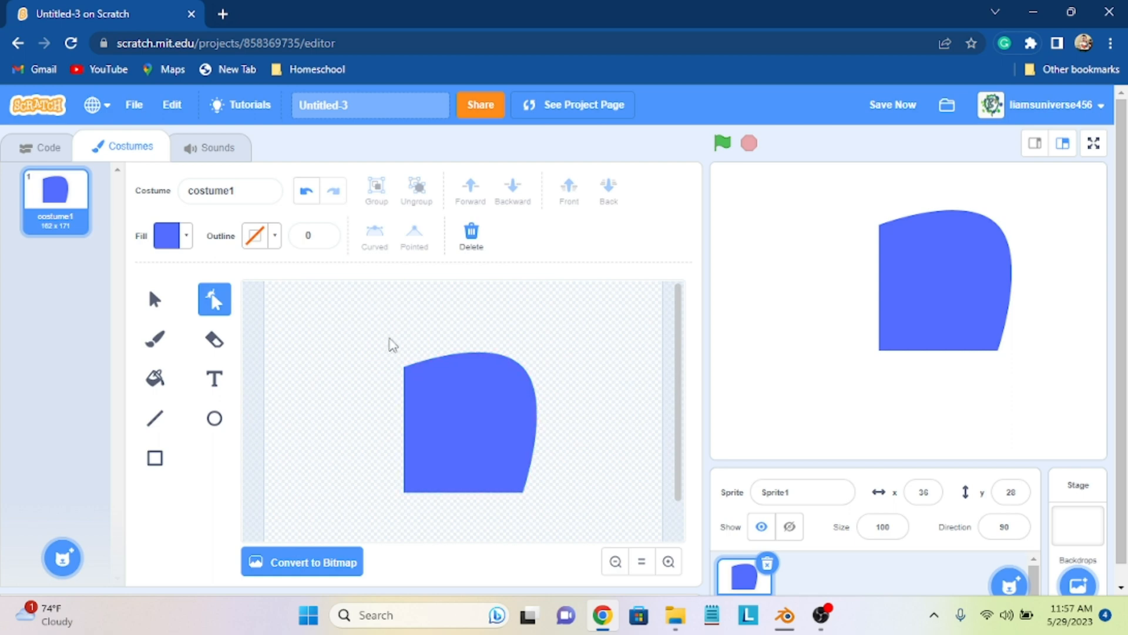
left_click(407, 370)
left_click(402, 369)
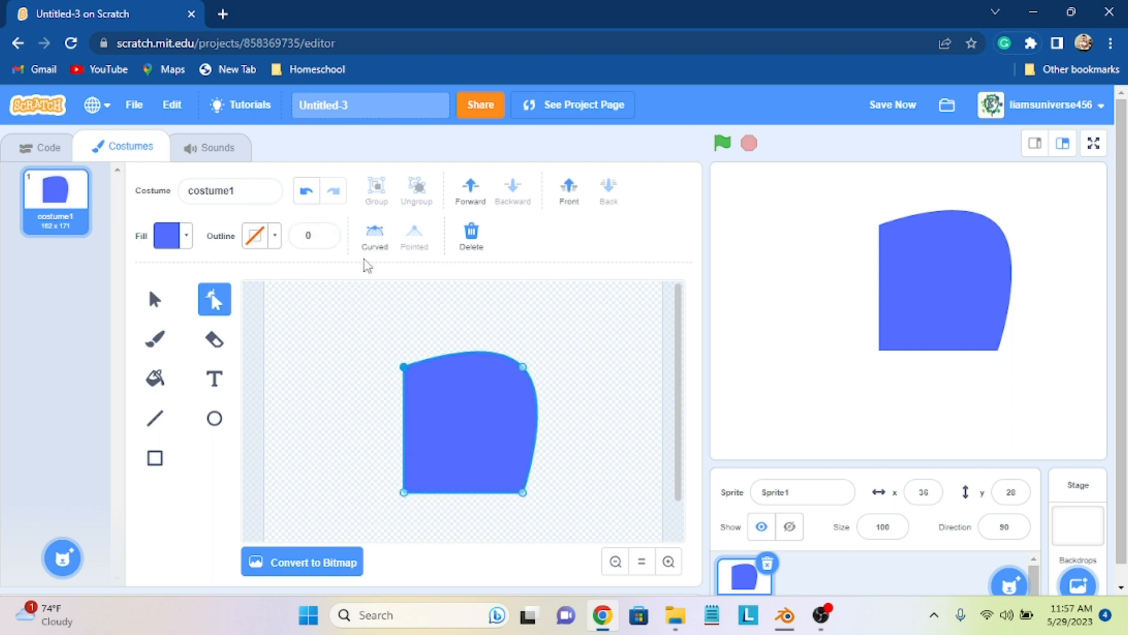
left_click(375, 238)
Step: Move the two upper curve points slightly inward to narrow the top of the body
left_click(523, 366)
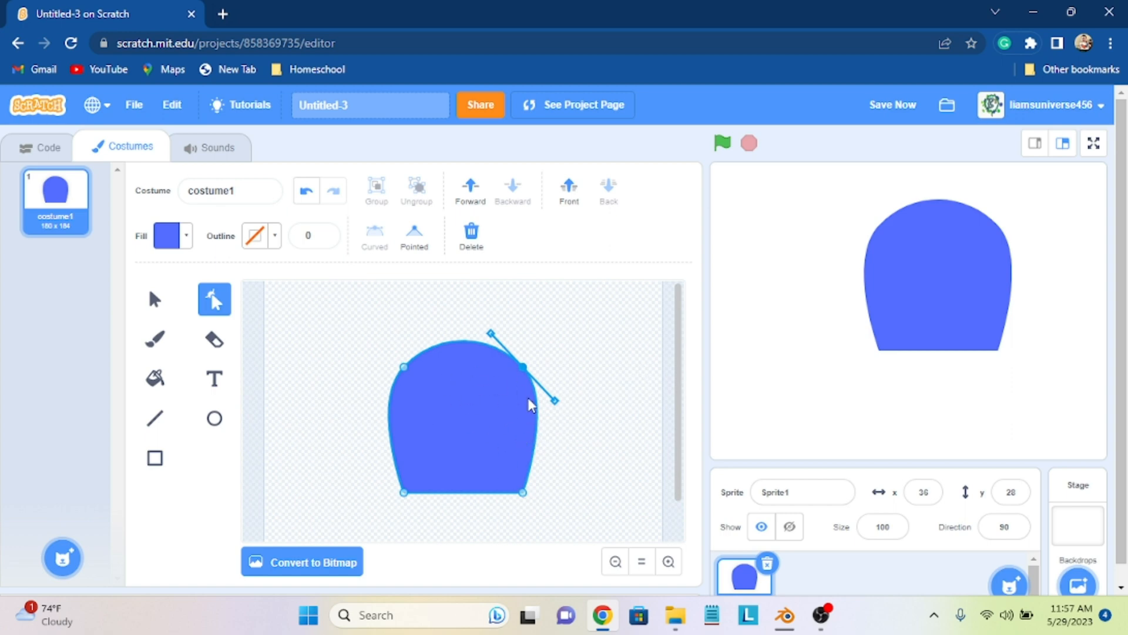
left_click_drag(522, 367, 507, 368)
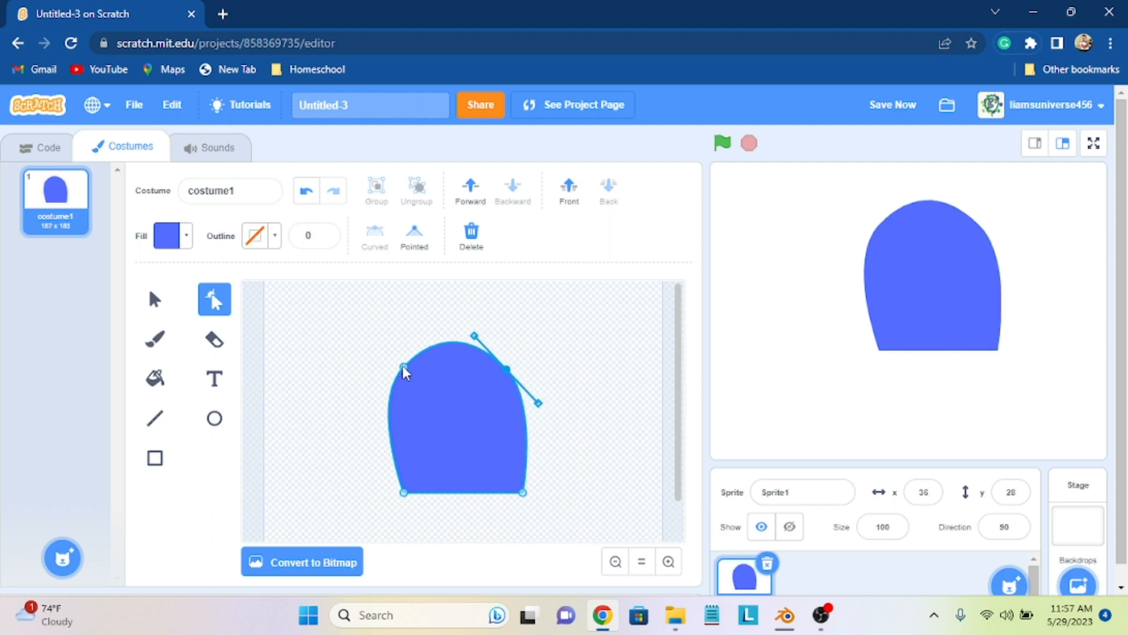
left_click_drag(403, 367, 412, 365)
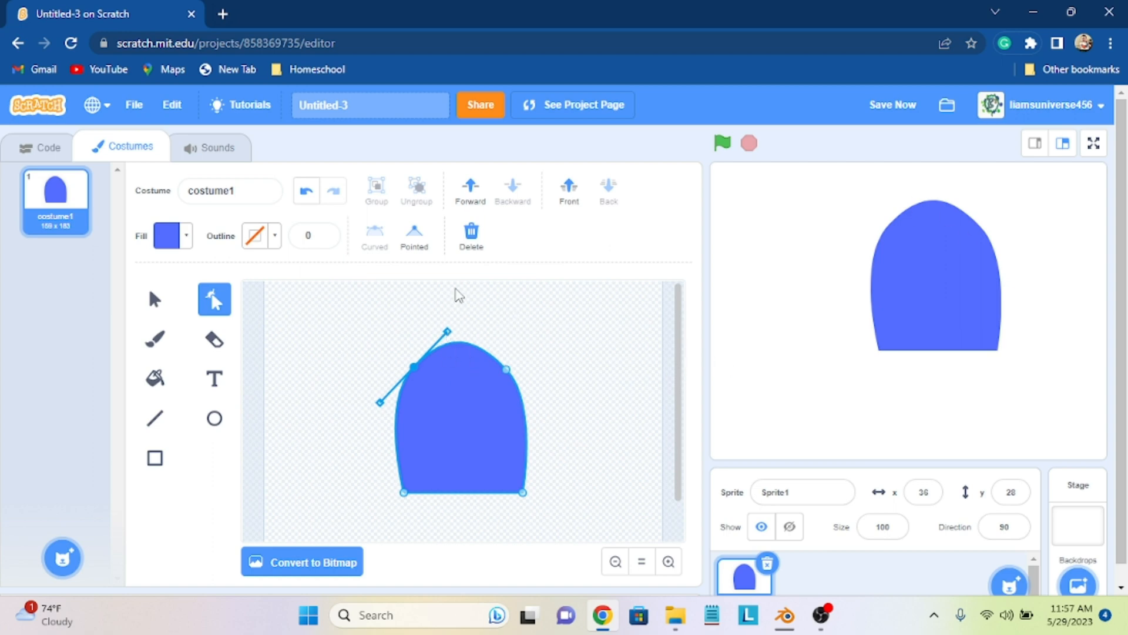
Step: Adjust the curve handles and positions of both upper points to flatten the body's top edge while keeping rounded shoulders
left_click_drag(448, 336, 442, 365)
left_click(506, 370)
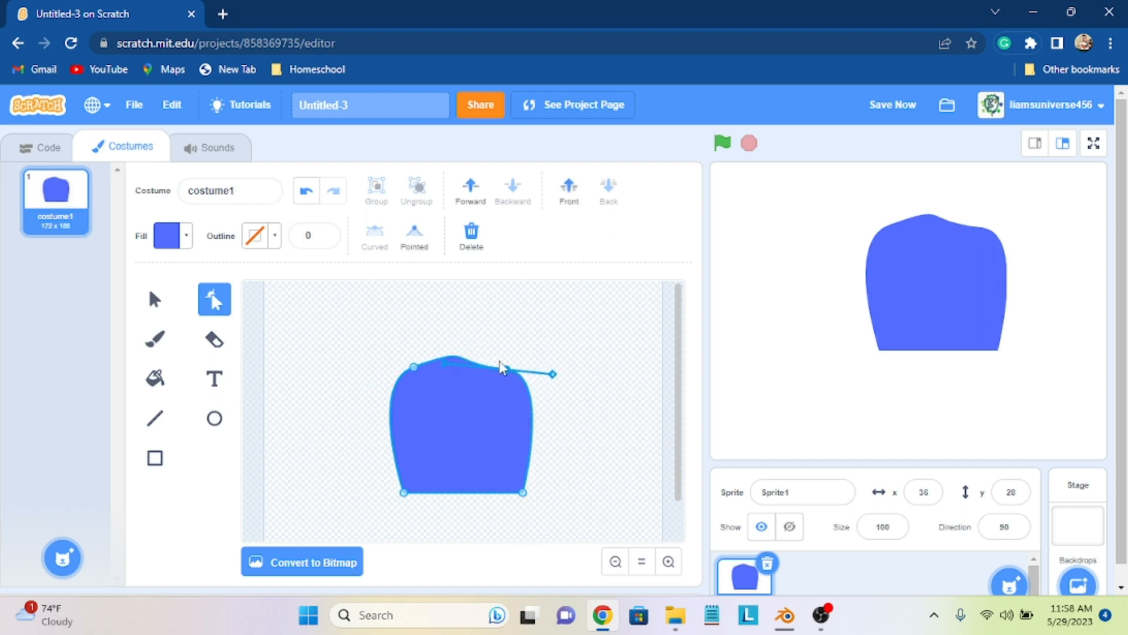
left_click_drag(504, 369, 491, 358)
left_click(433, 351)
left_click(418, 367)
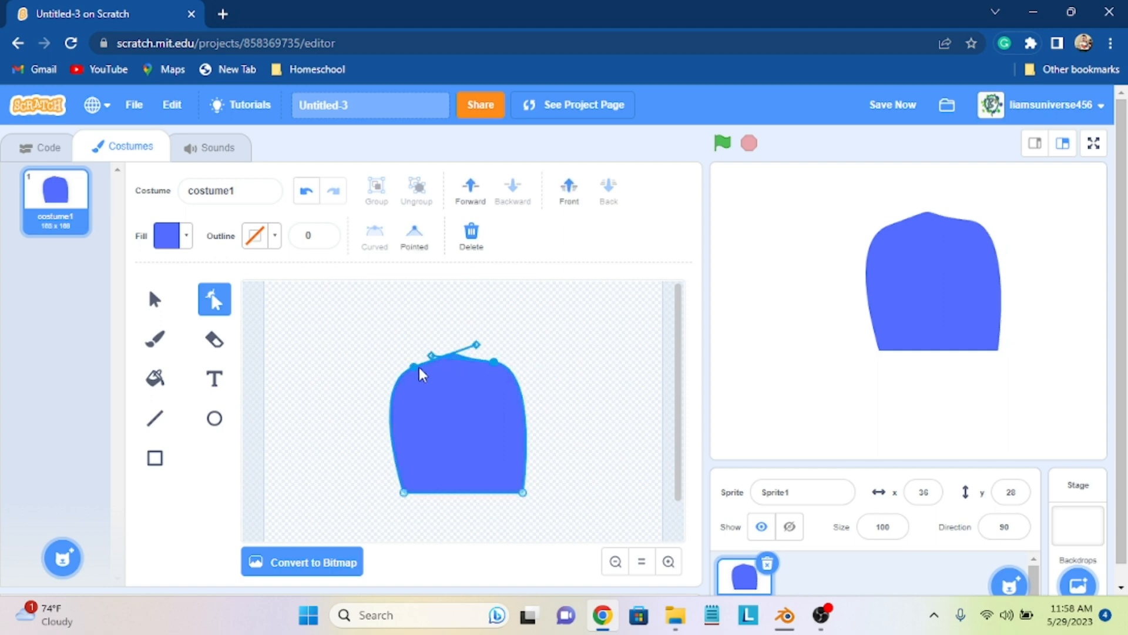
left_click_drag(418, 367, 414, 364)
left_click_drag(477, 344, 425, 359)
left_click(495, 360)
left_click(414, 363)
left_click(594, 349)
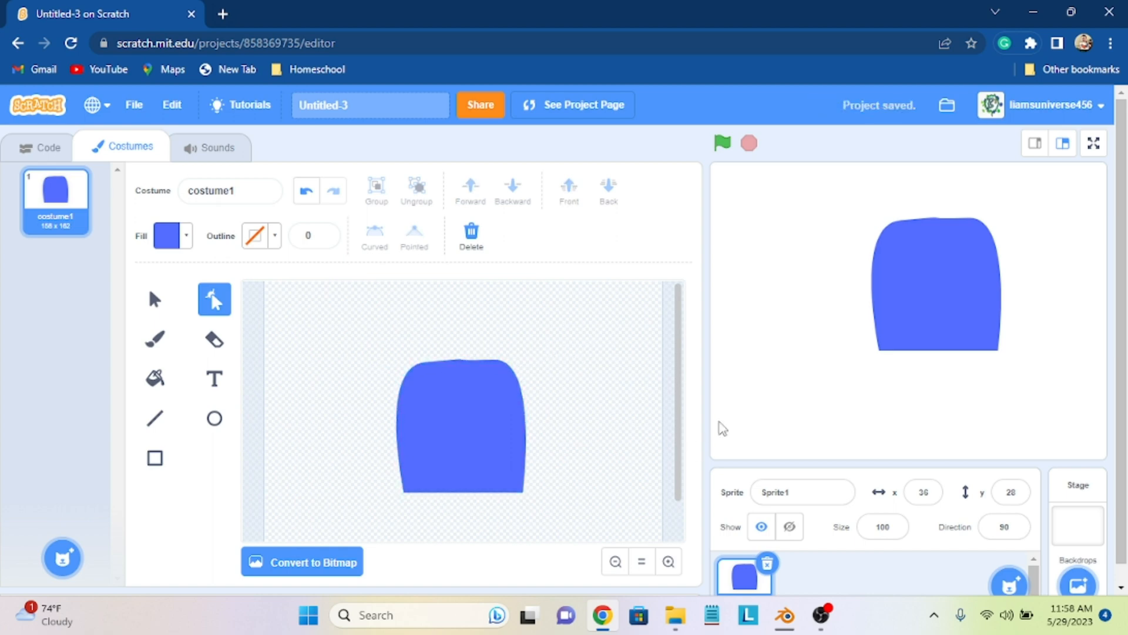
Step: Draw a blue rectangle as a leg, overlapping the body's bottom edge at its lower-left corner
left_click(669, 561)
scroll(598, 456, "down", 5)
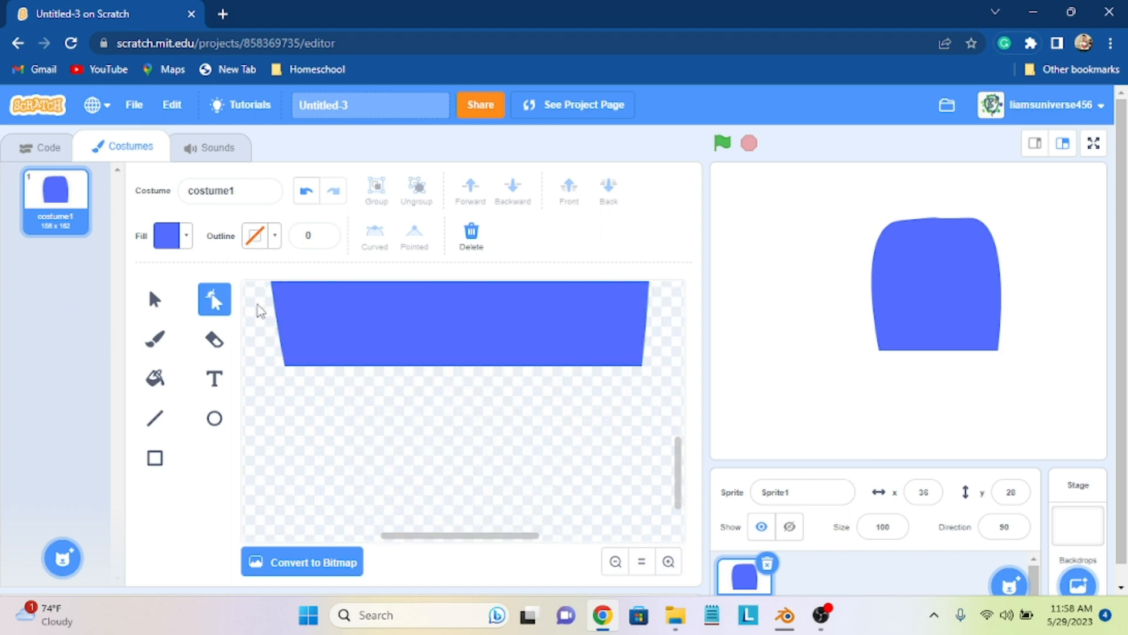
left_click(309, 333)
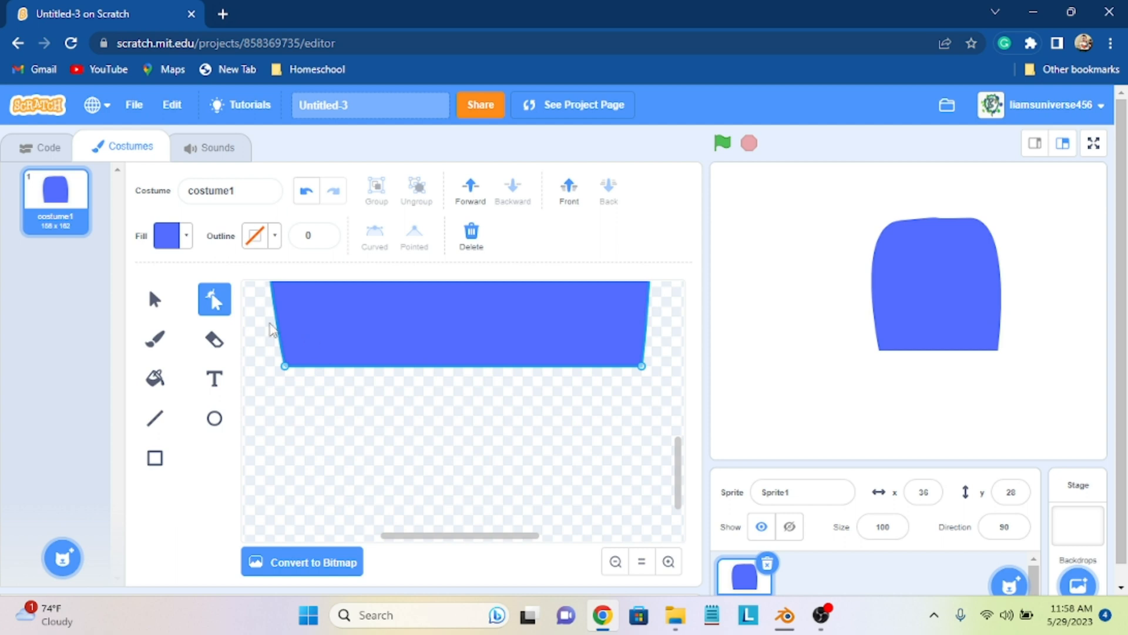
left_click(155, 457)
left_click_drag(280, 358, 454, 497)
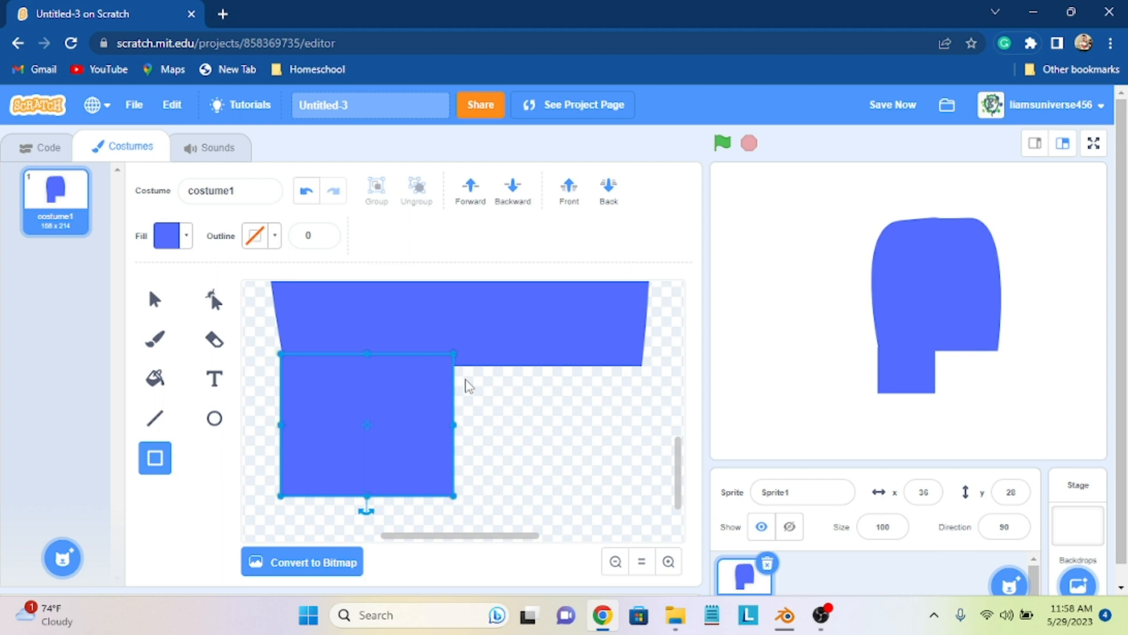
left_click(488, 388)
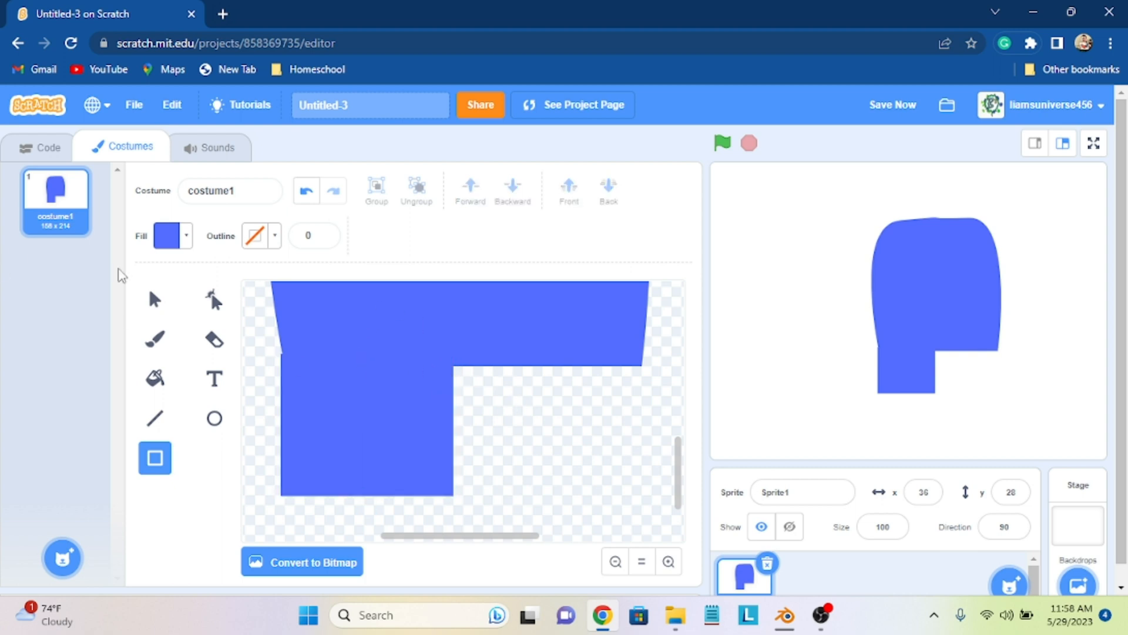
Step: Curve the leg's upper-right point, bend its inner side inward and align the point with the body's bottom edge
left_click(154, 299)
left_click(318, 400)
left_click(215, 300)
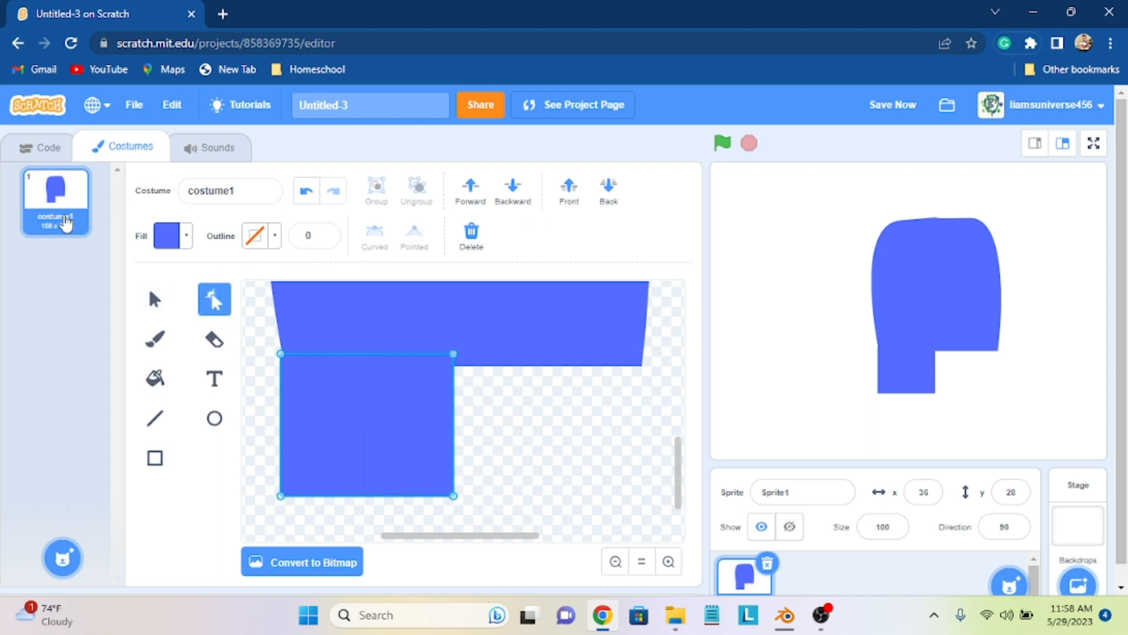
left_click(453, 354)
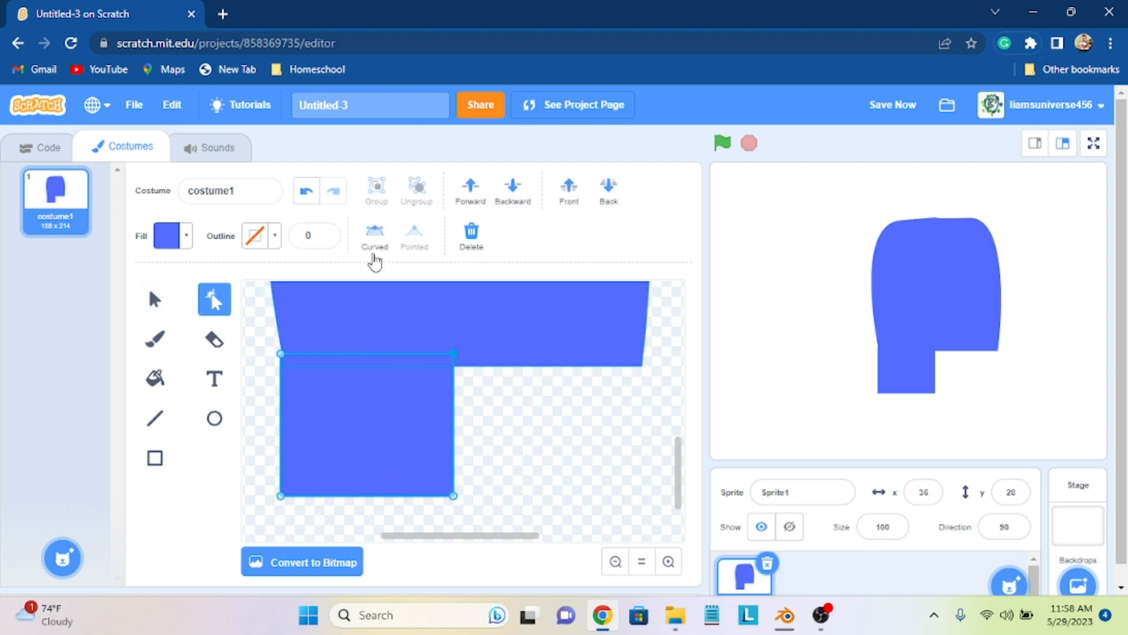
left_click(375, 235)
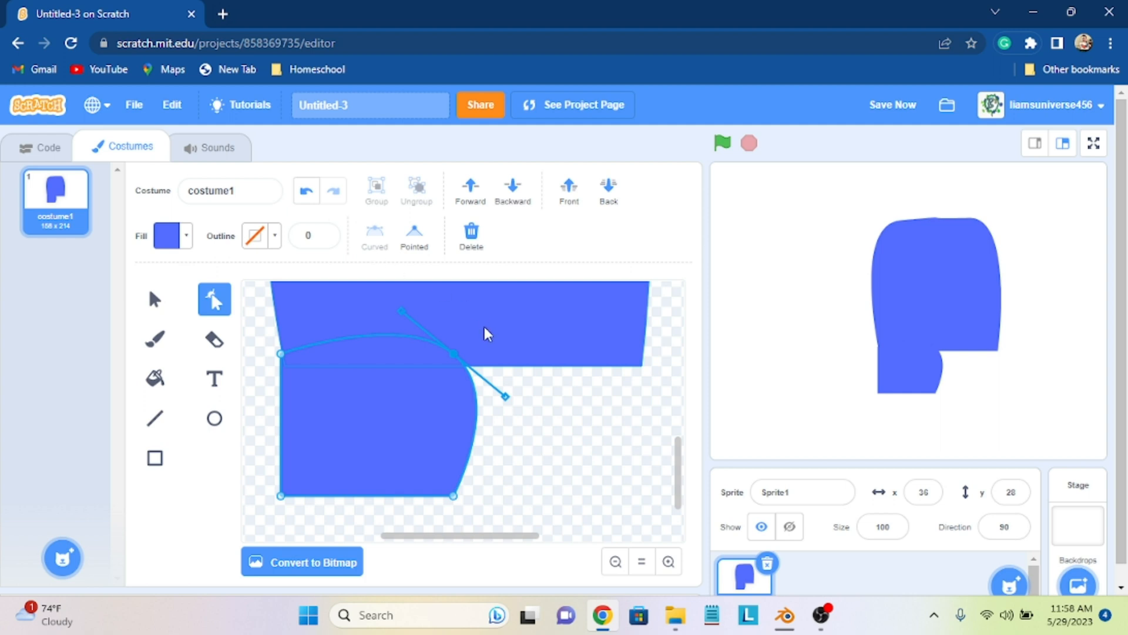
left_click_drag(503, 396, 428, 421)
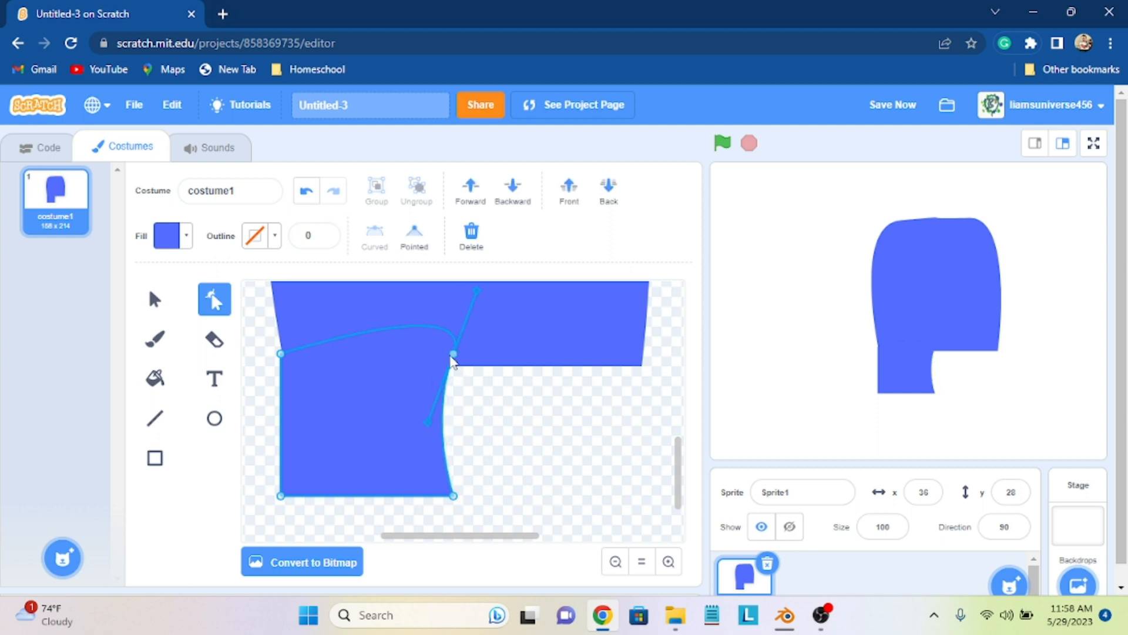
left_click_drag(455, 358, 462, 362)
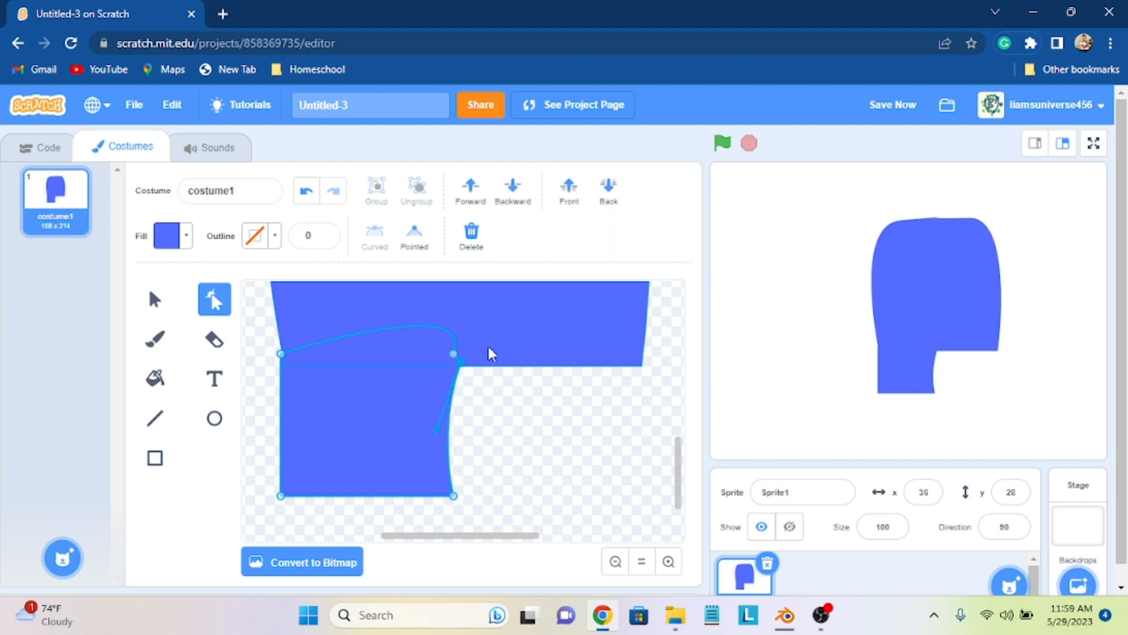
key("ctrl+z")
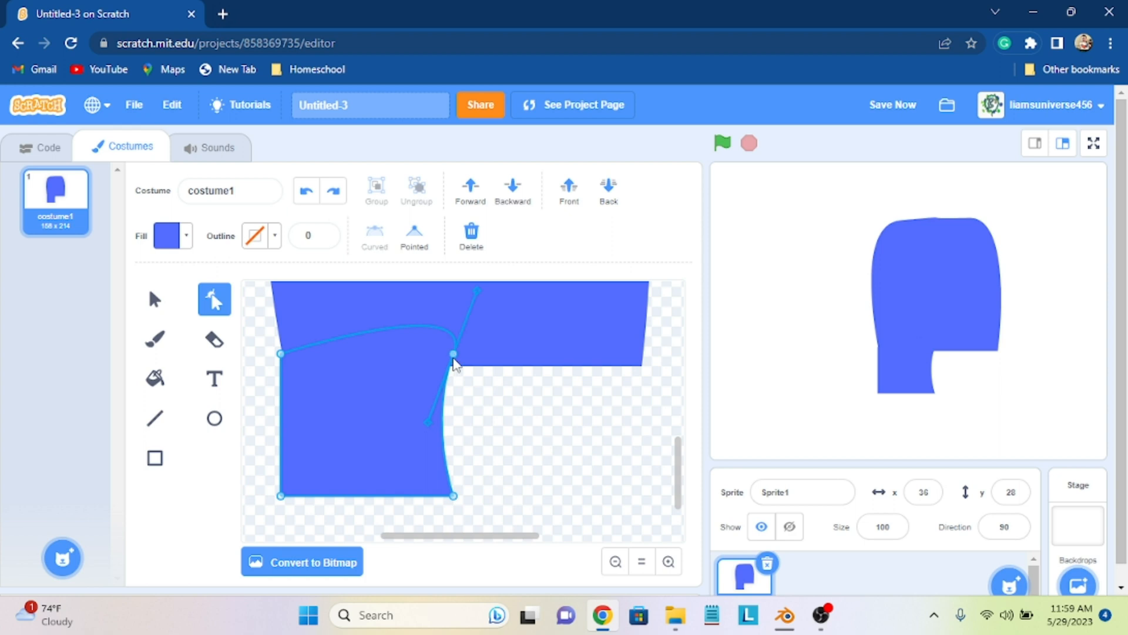
left_click_drag(456, 357, 466, 365)
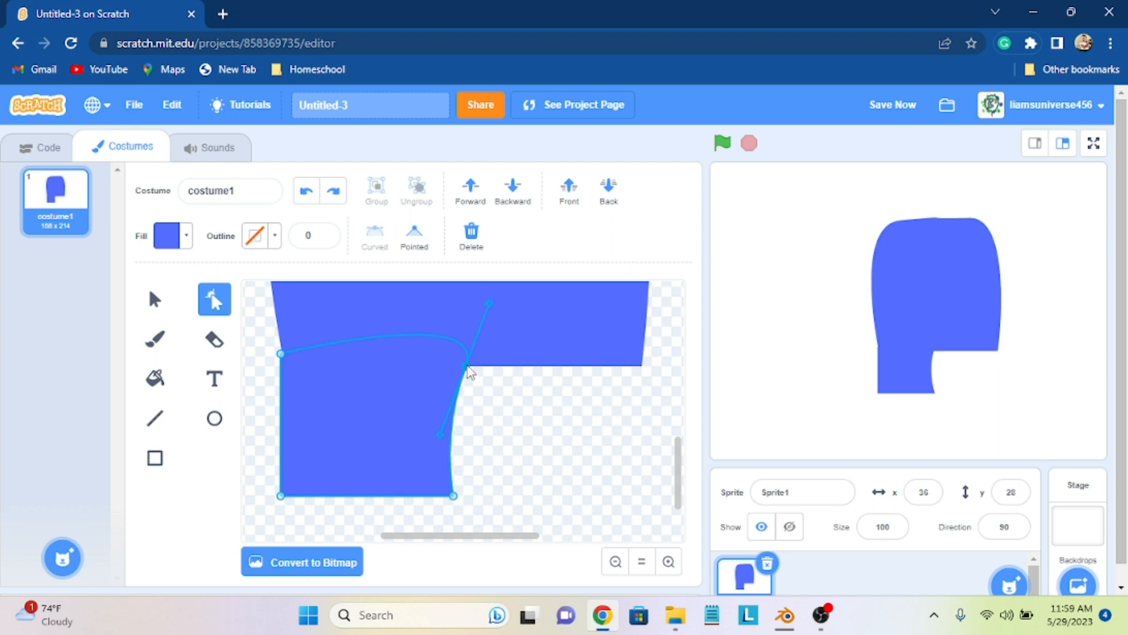
Step: Move the leg's upper-left point to the body's lower-left corner and make it a curved point
left_click_drag(281, 354, 282, 366)
left_click(281, 495)
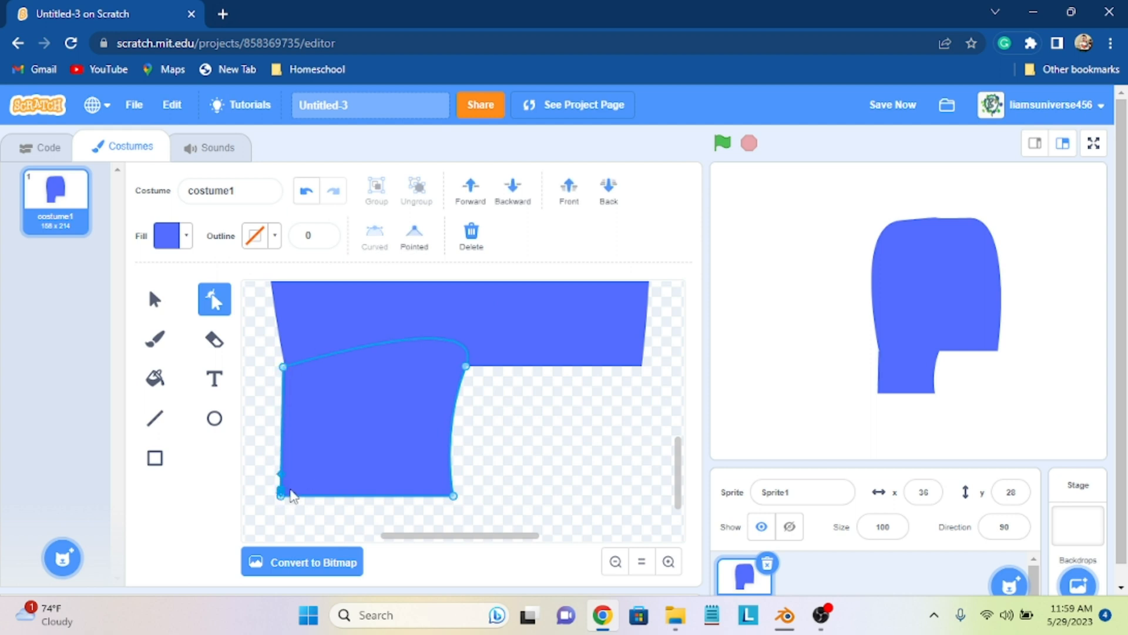
key("ctrl+z")
left_click(359, 242)
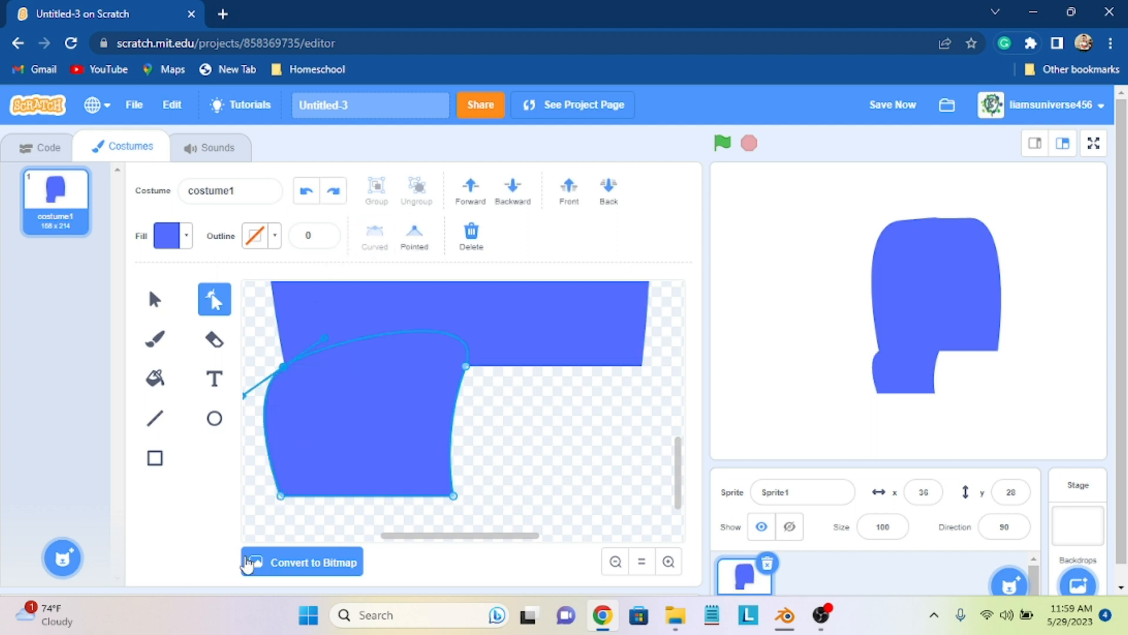
Step: Undo the curve on the leg's upper-left point and make both bottom points curved instead
key("ctrl+z")
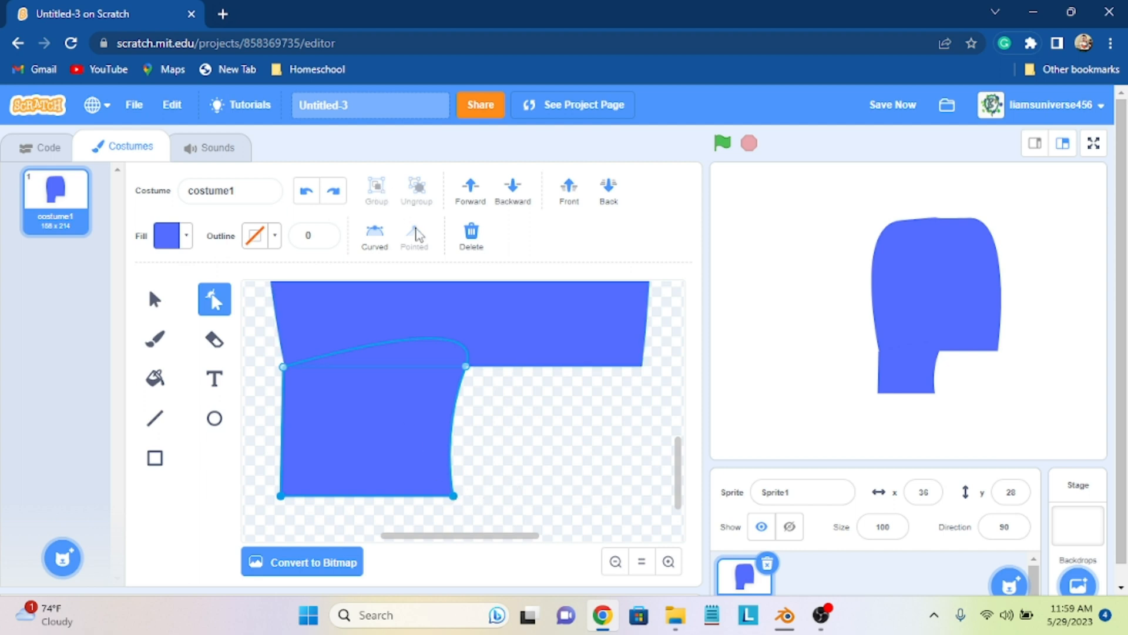
left_click(376, 238)
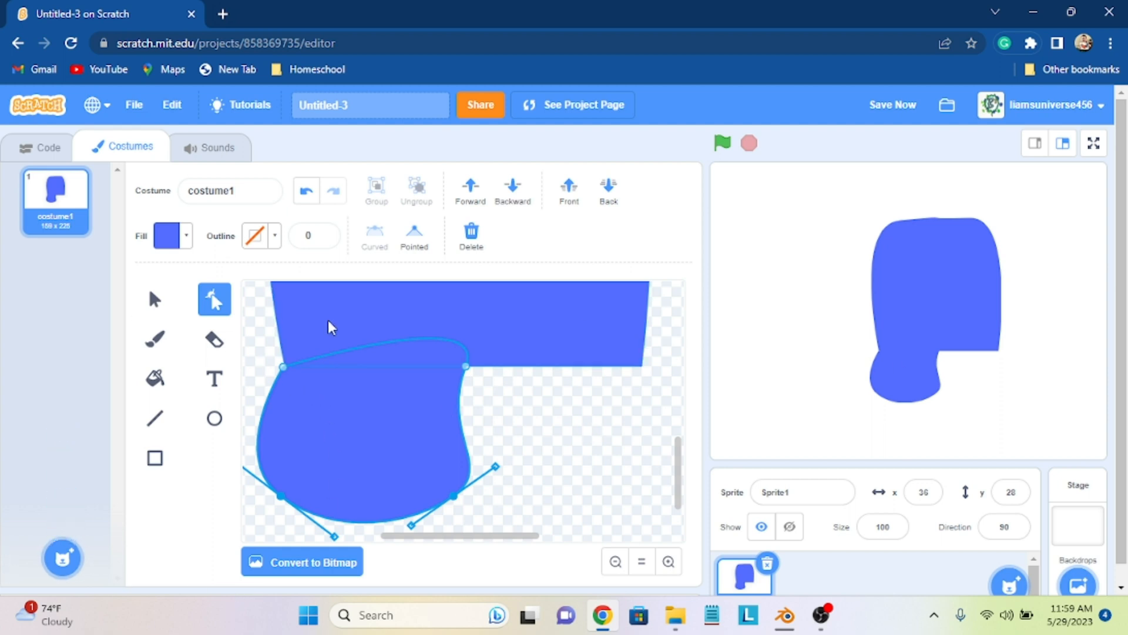
left_click(281, 369)
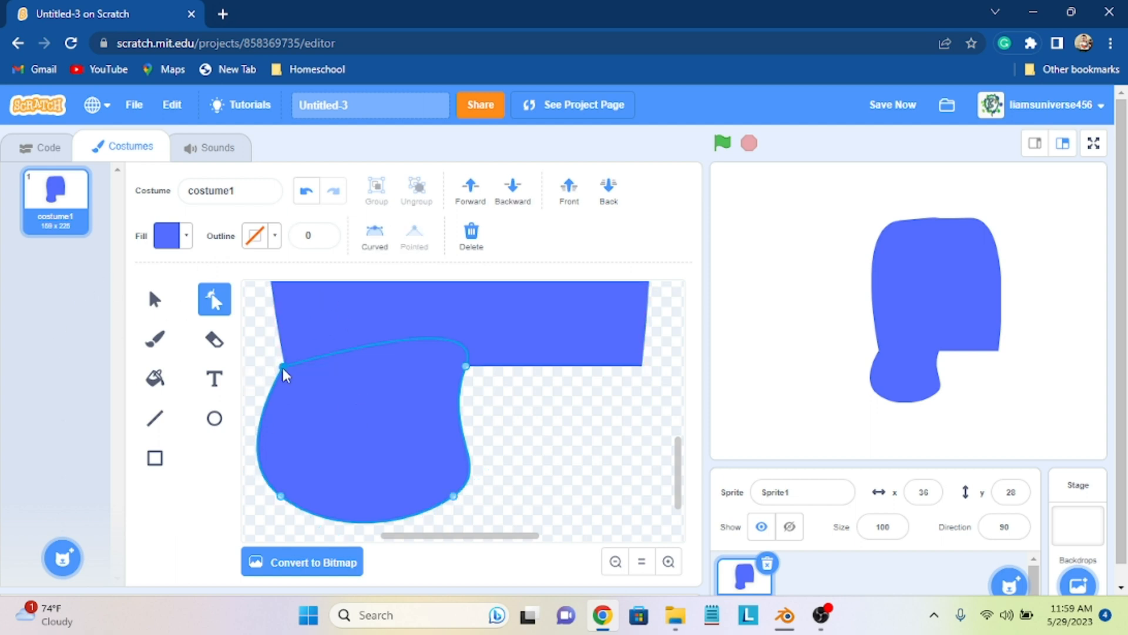
Step: Move the leg's lower-left point down and inward, then steepen its curve handle to straighten the outer side
mouse_move(281, 498)
left_mouse_down()
mouse_move(272, 473)
mouse_move(315, 519)
mouse_move(294, 516)
left_mouse_up()
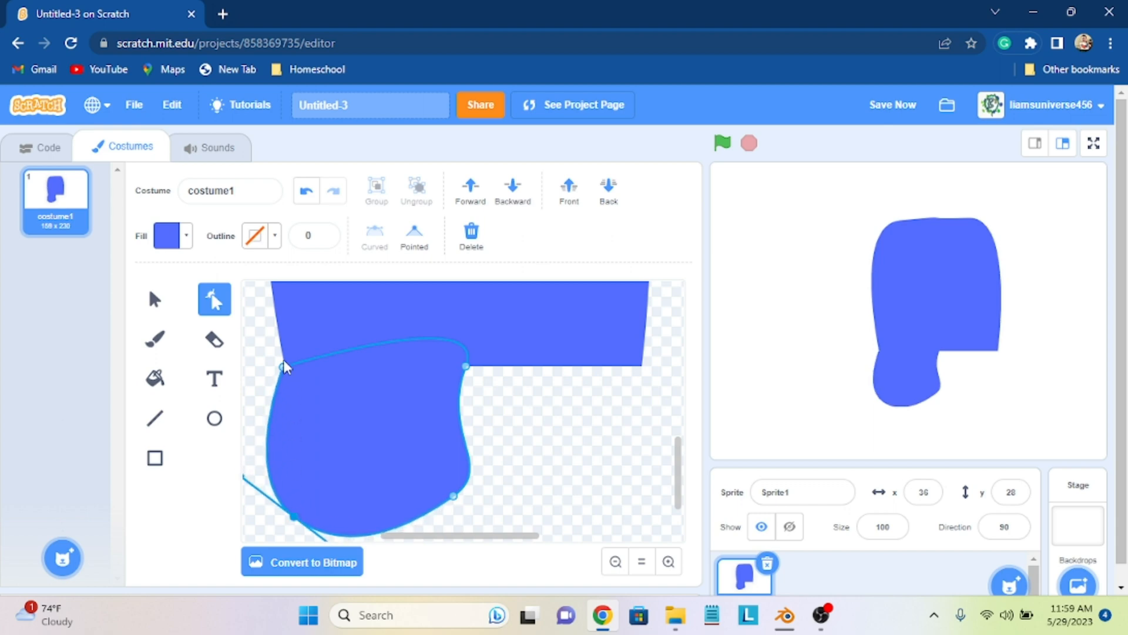
left_click_drag(284, 365, 286, 364)
key("ctrl+z")
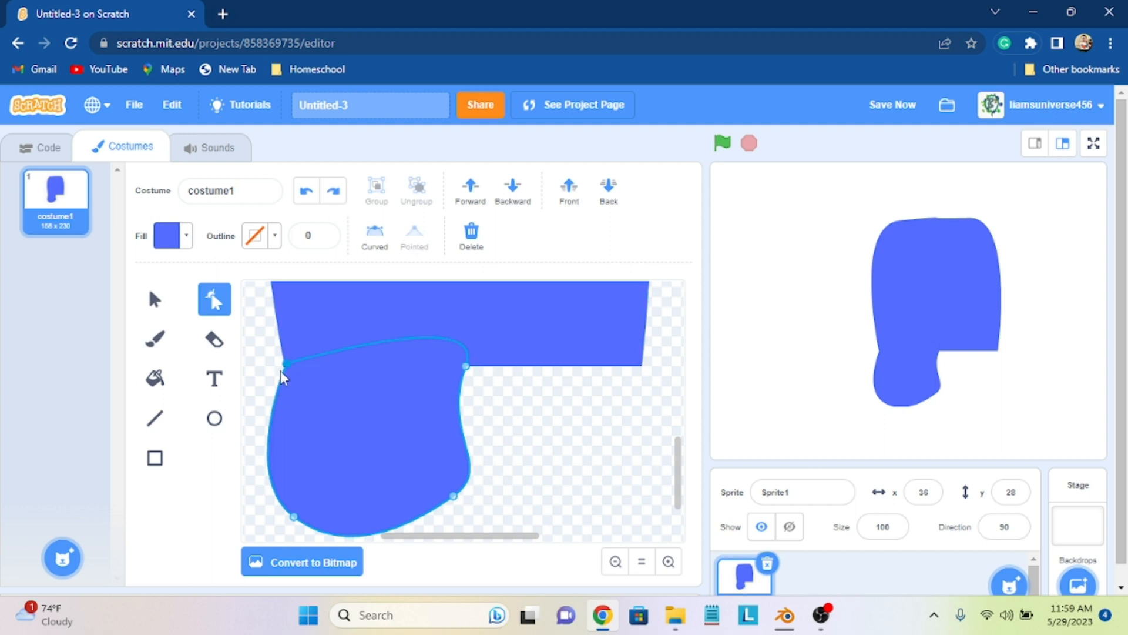
left_click(155, 300)
left_click(215, 299)
left_click(294, 516)
left_click_drag(242, 476, 275, 436)
left_click_drag(283, 433, 284, 432)
left_click(295, 516)
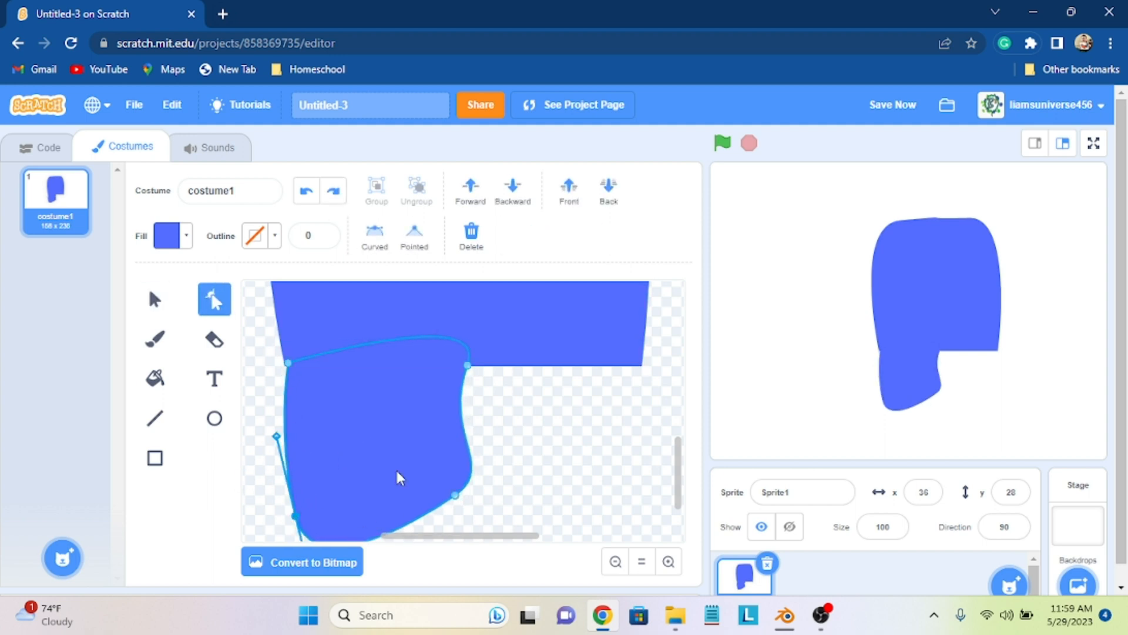
Step: Pull the leg's lower-right point down and inward to round the foot, and lower the upper-right point slightly
left_click_drag(541, 415, 431, 518)
scroll(409, 458, "down", 1)
left_click(410, 458)
left_click(453, 469)
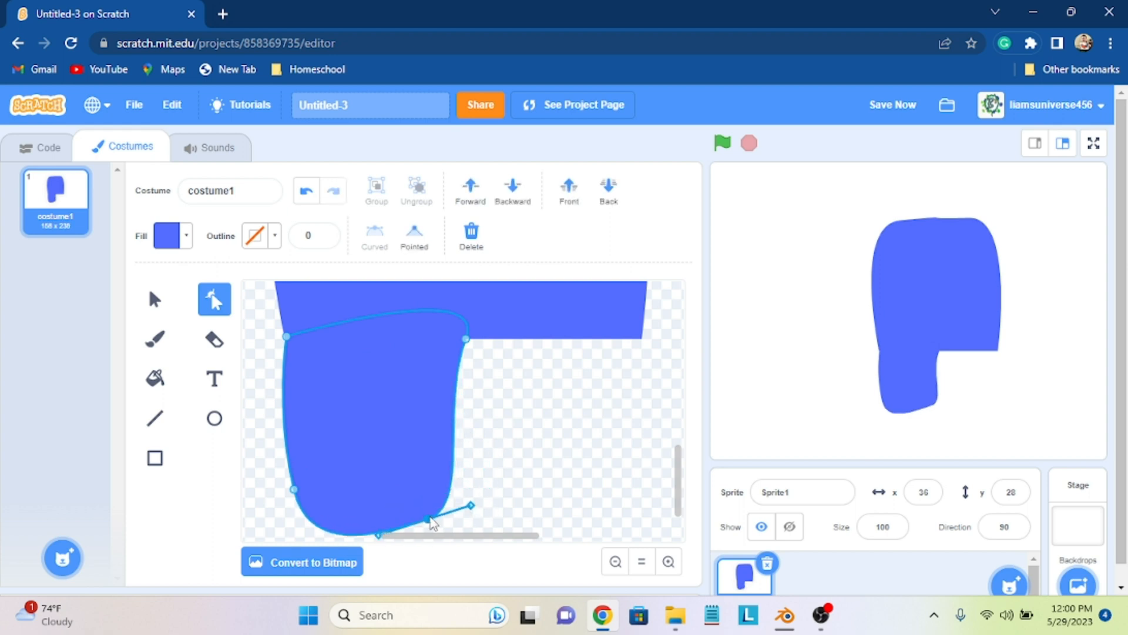
left_click_drag(468, 339, 471, 351)
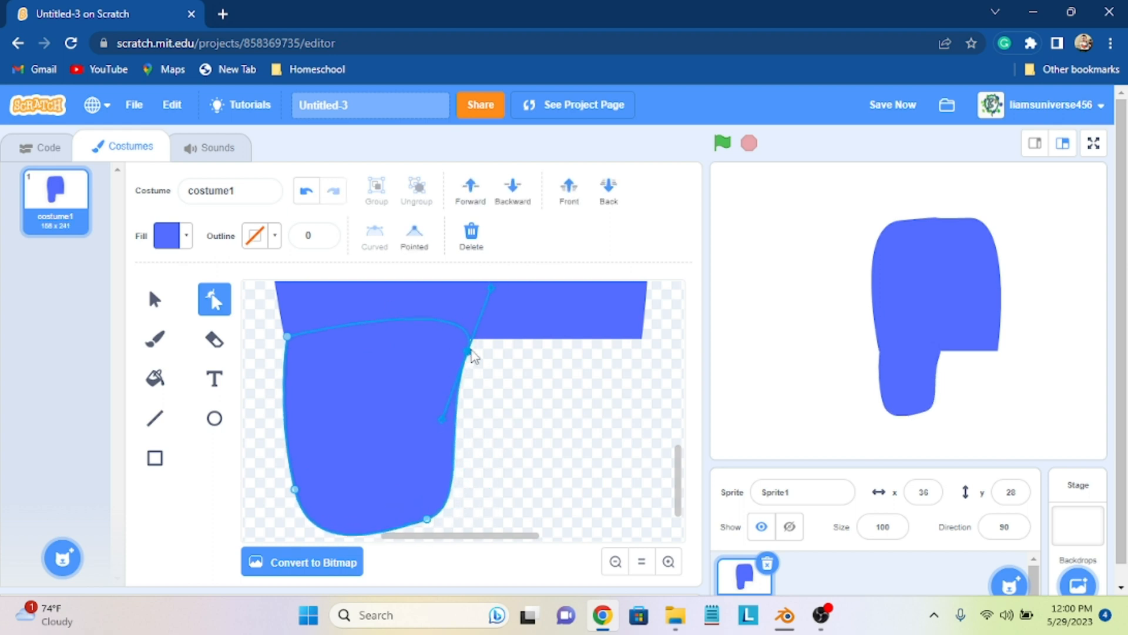
left_click(491, 372)
Step: Bend the leg's inner side further inward by adjusting the upper-right point and its lower curve handle
left_click(320, 382)
left_click(158, 294)
left_click_drag(421, 385, 420, 385)
left_click(572, 425)
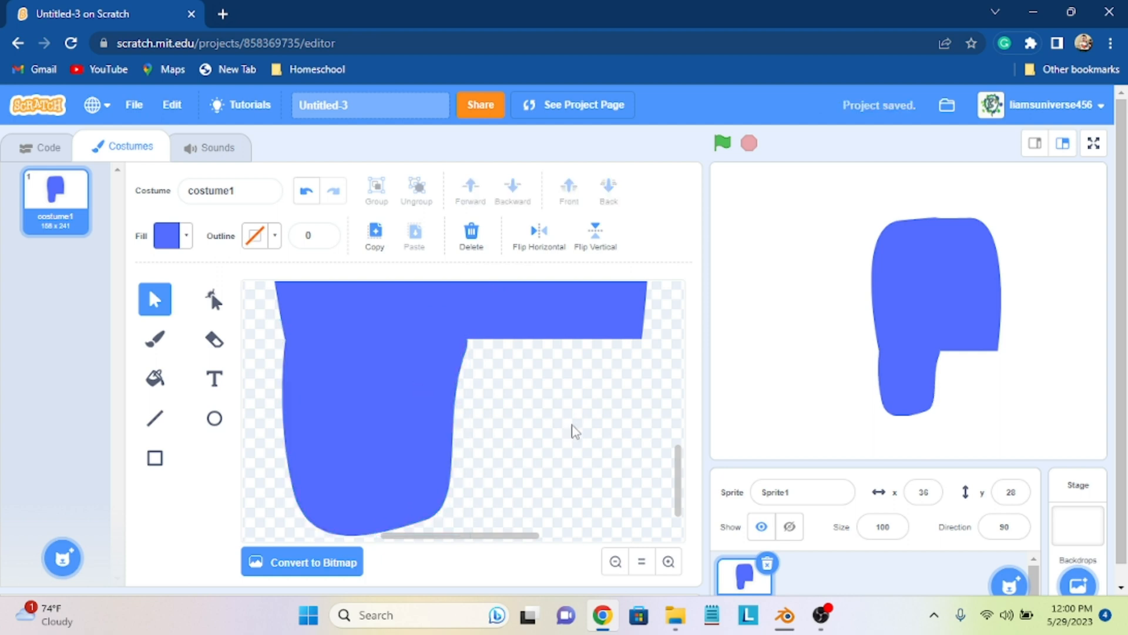
left_click(365, 376)
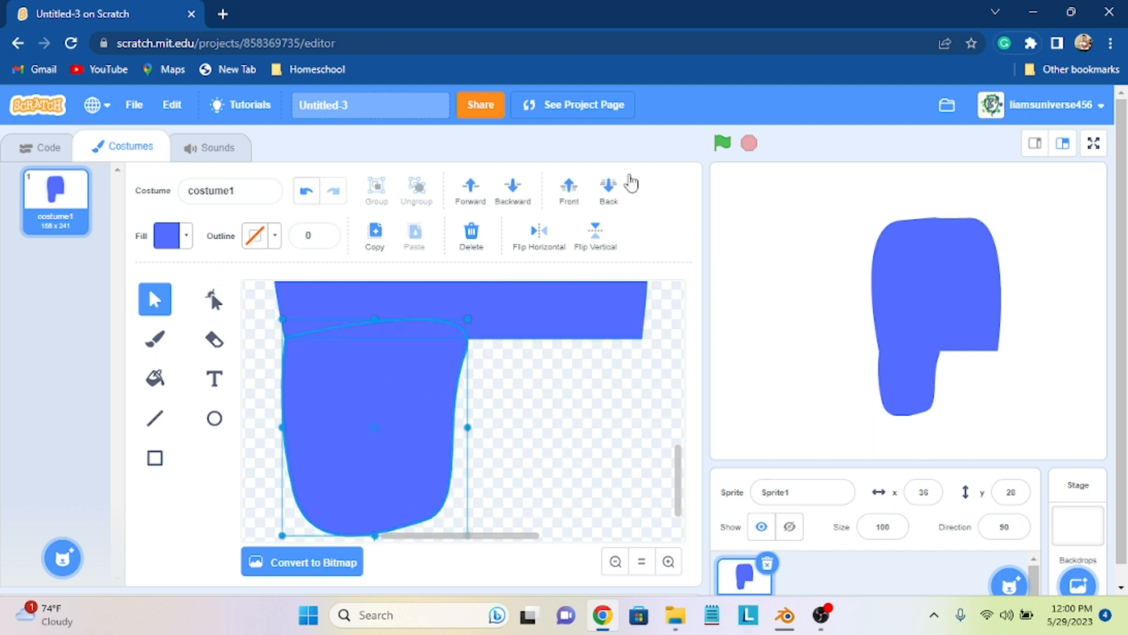
double_click(440, 373)
left_click_drag(467, 342, 469, 348)
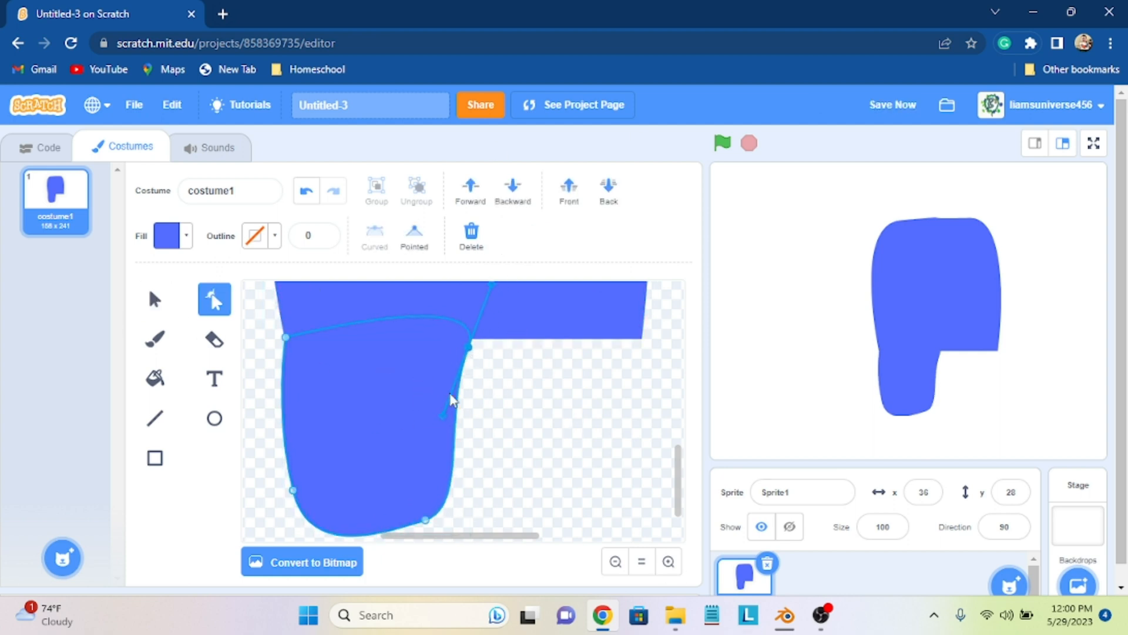
left_click_drag(443, 415, 406, 405)
left_click(425, 520)
left_click(419, 507)
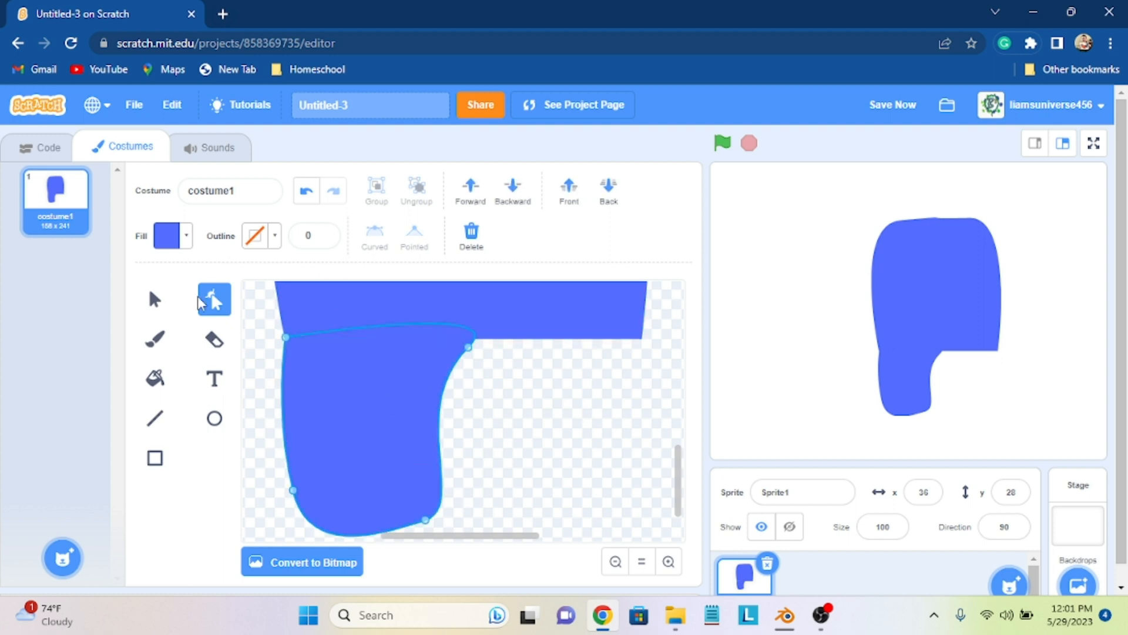
Step: Rotate the leg slightly so its foot swings outward, and shift it to meet the body's lower-left corner
left_click(156, 300)
scroll(412, 510, "down", 1)
left_click_drag(377, 495, 367, 495)
left_click_drag(365, 419, 349, 418)
scroll(576, 458, "up", 3)
Step: Move the leg's upper-right point up to blend its inner side into the body's bottom edge
double_click(378, 456)
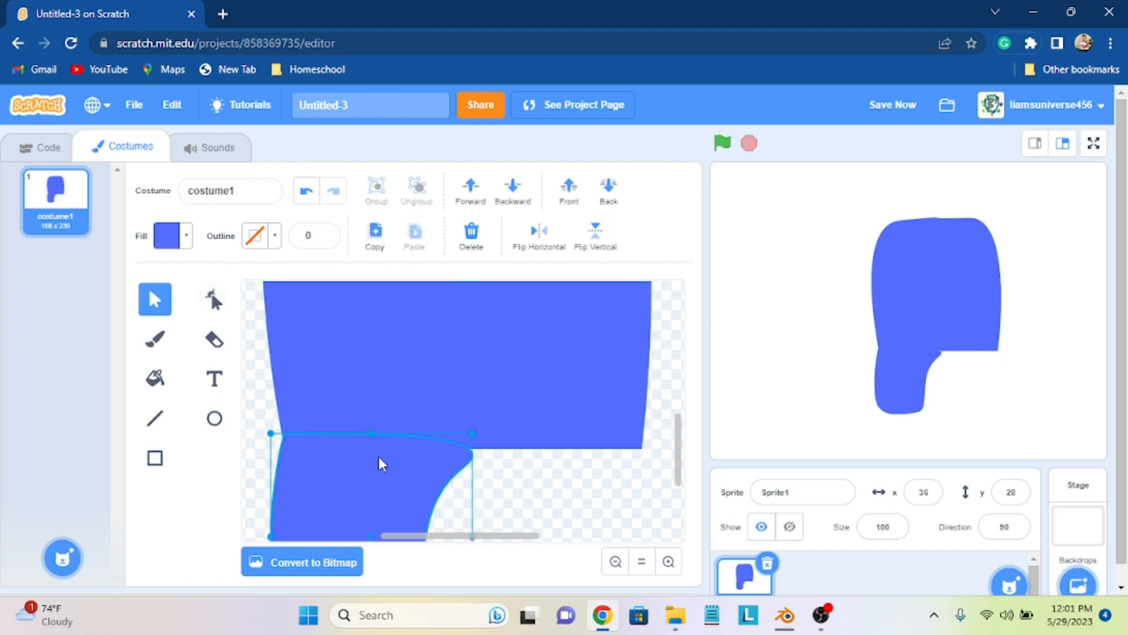
left_click_drag(465, 466, 469, 457)
left_click(552, 512)
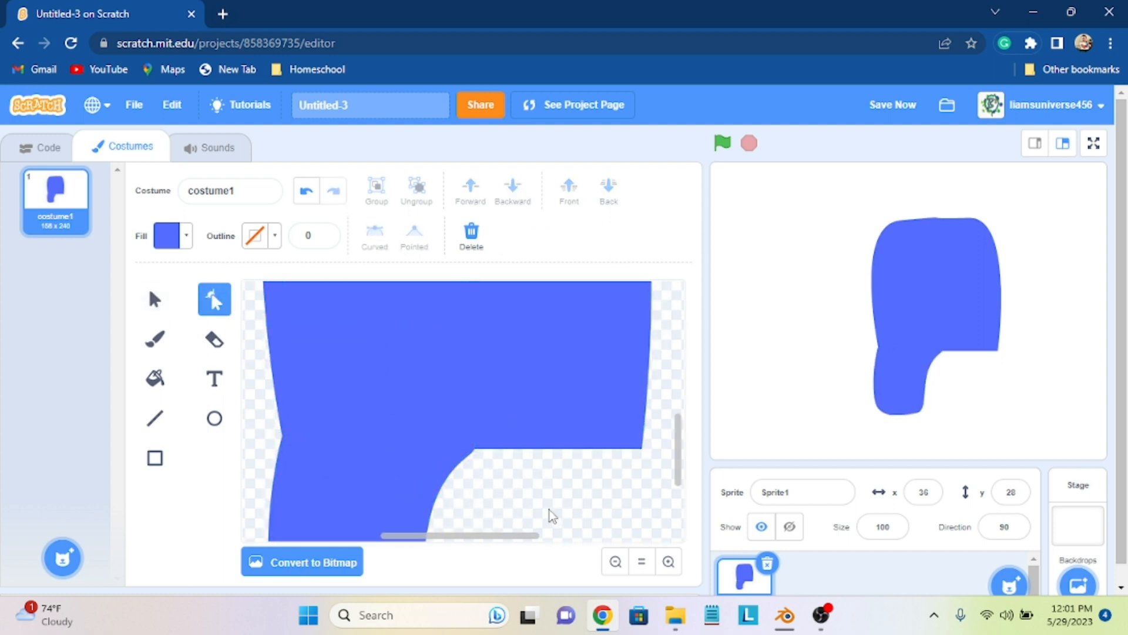
Step: Duplicate the finished leg and place the copy beneath the right half of the body
left_click(424, 472)
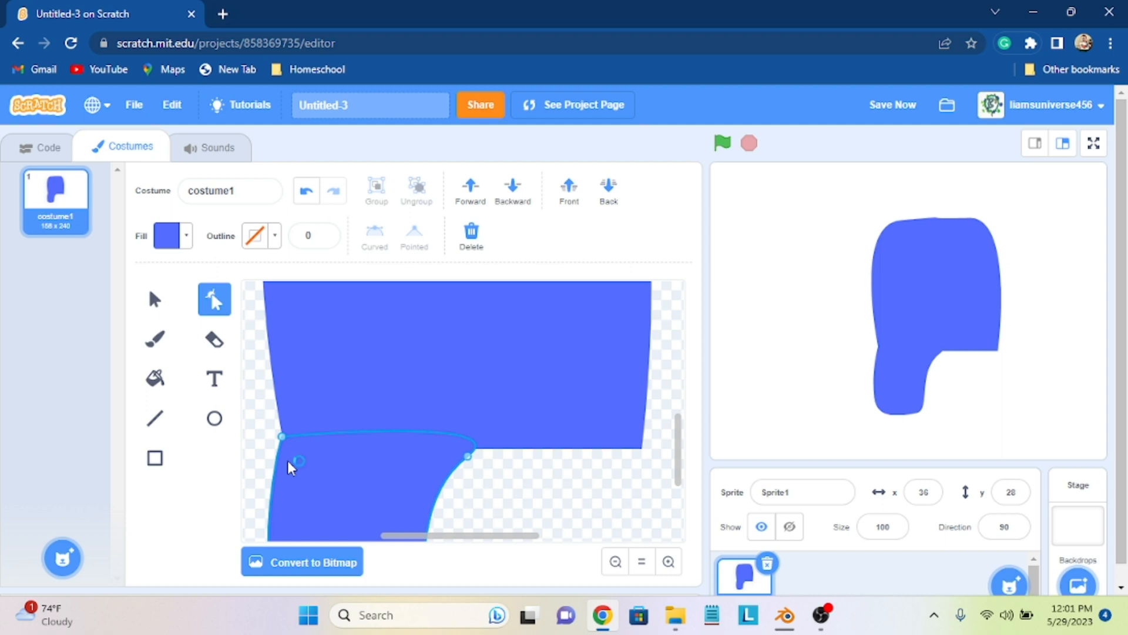
key("ctrl+v")
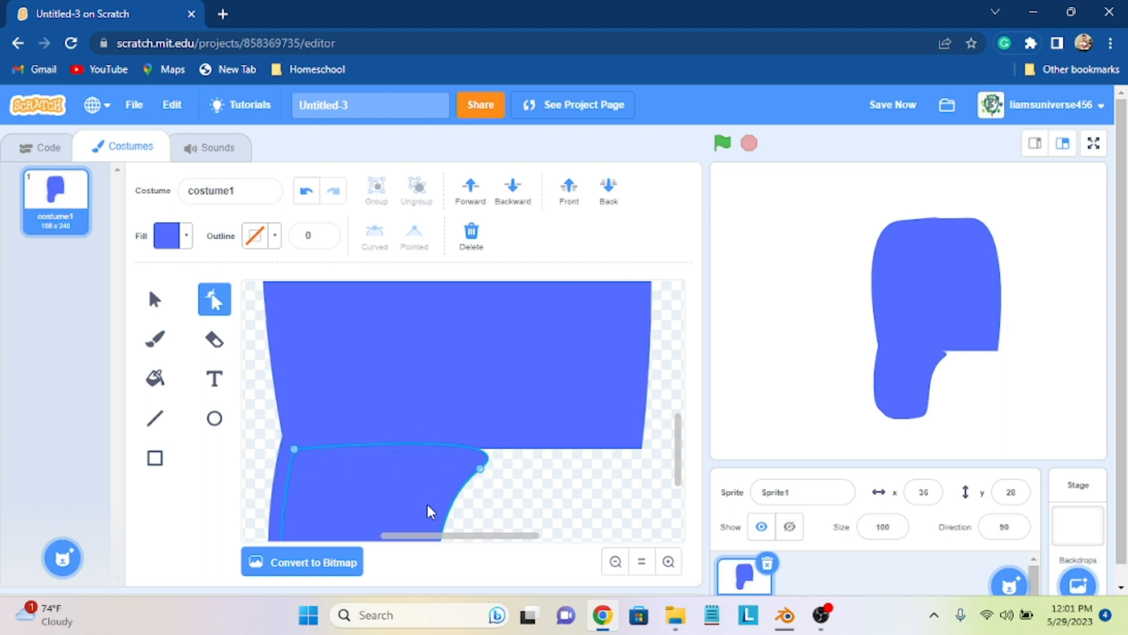
left_click_drag(428, 504, 593, 504)
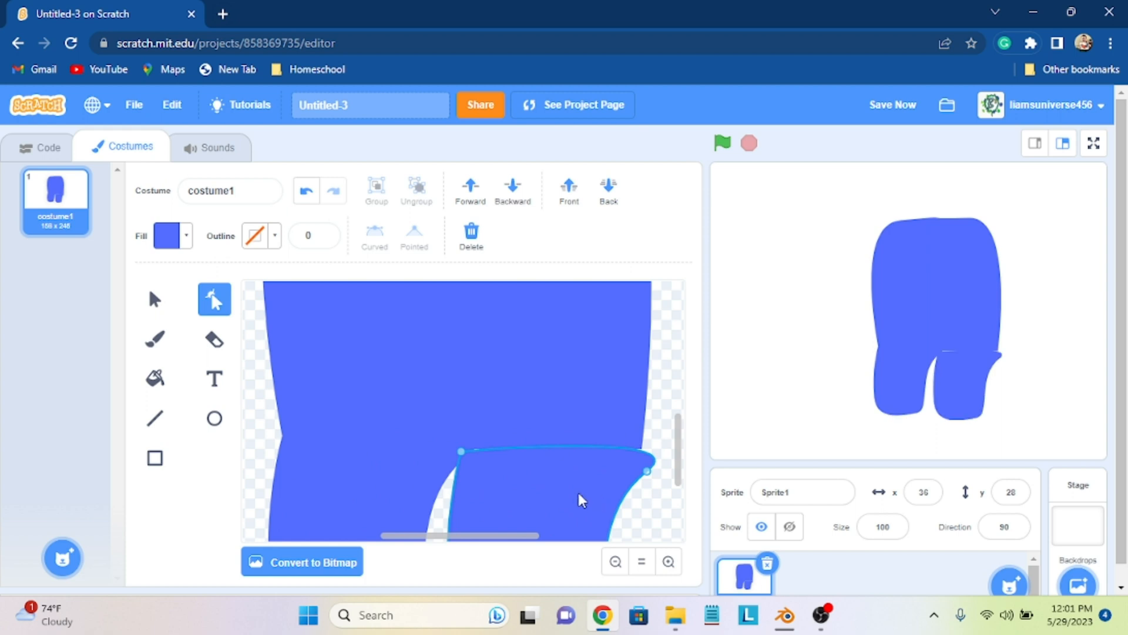
scroll(578, 500, "down", 2)
scroll(570, 315, "up", 1)
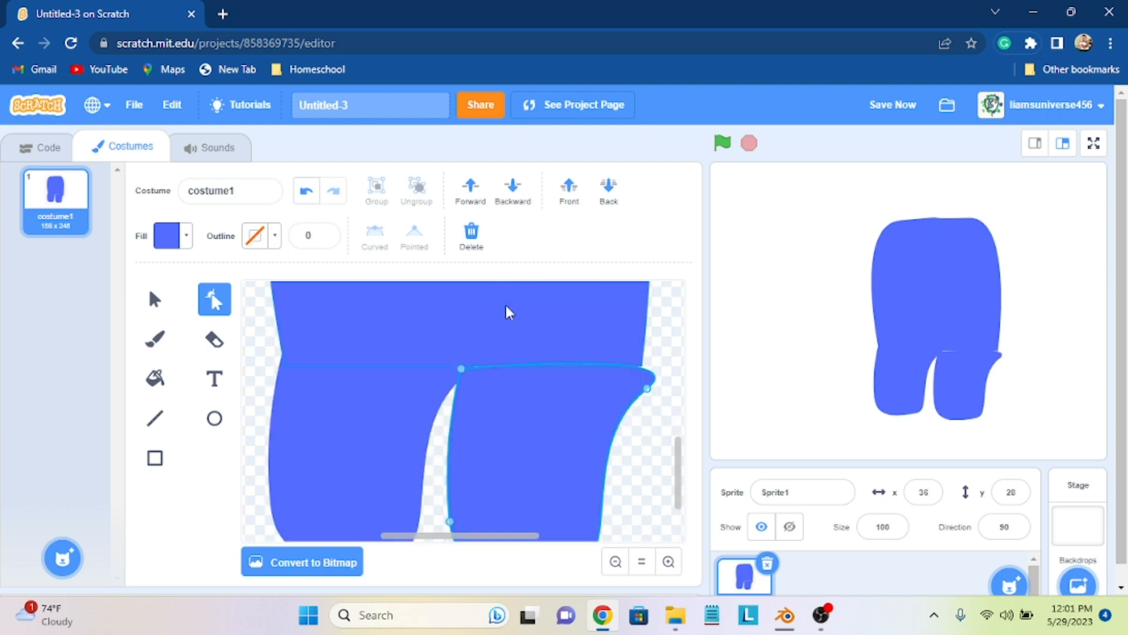
Step: Flip the copied leg horizontally and move it up against the body's bottom edge
left_click(154, 300)
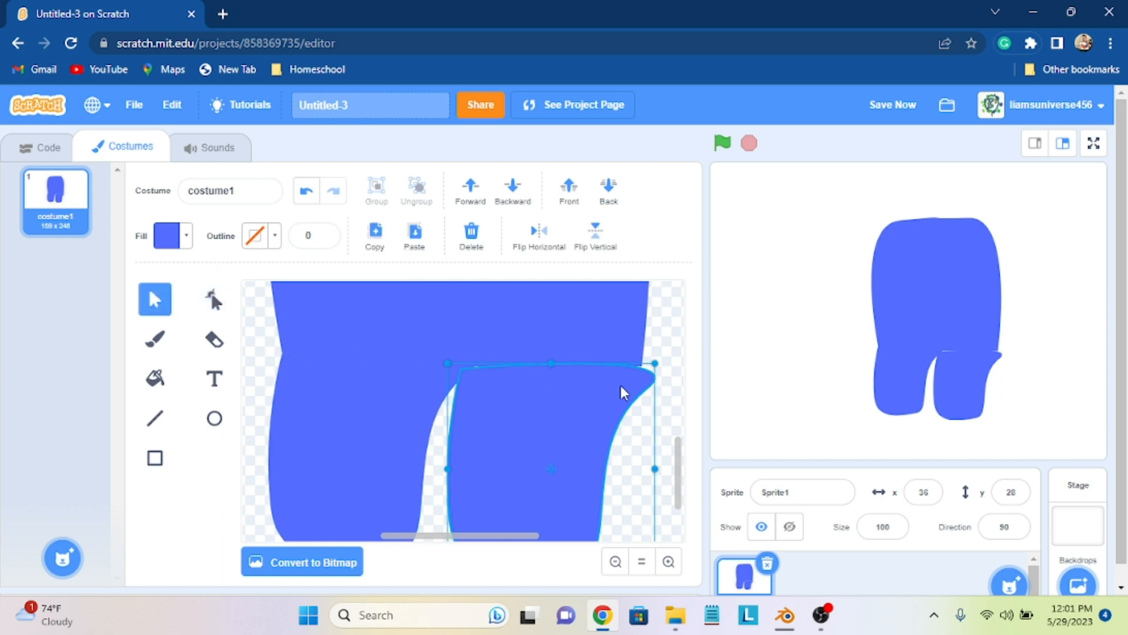
left_click(541, 232)
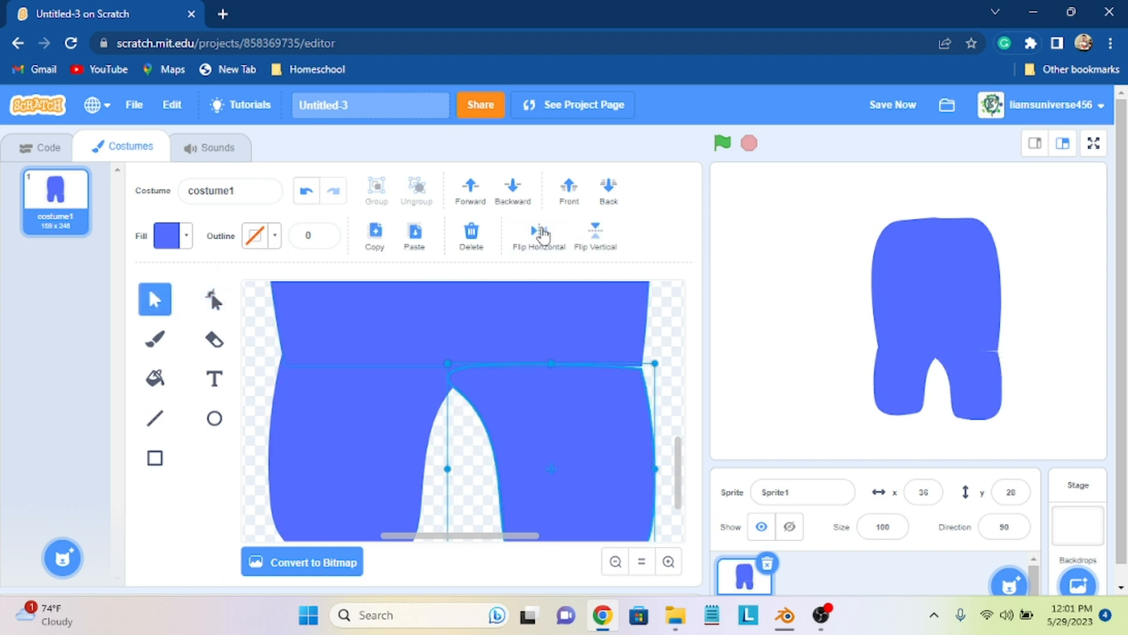
left_click_drag(610, 396, 603, 407)
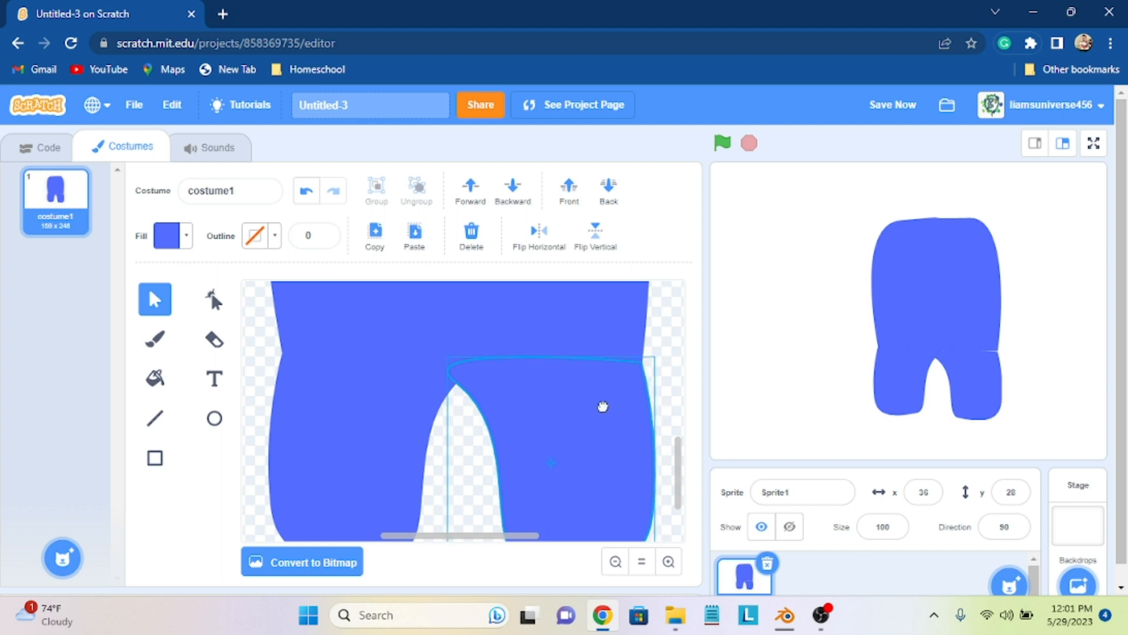
left_click(675, 379)
Step: Align the body's lower-left corner with the left leg by moving the leg's upper-left point up and outward
scroll(652, 394, "down", 3)
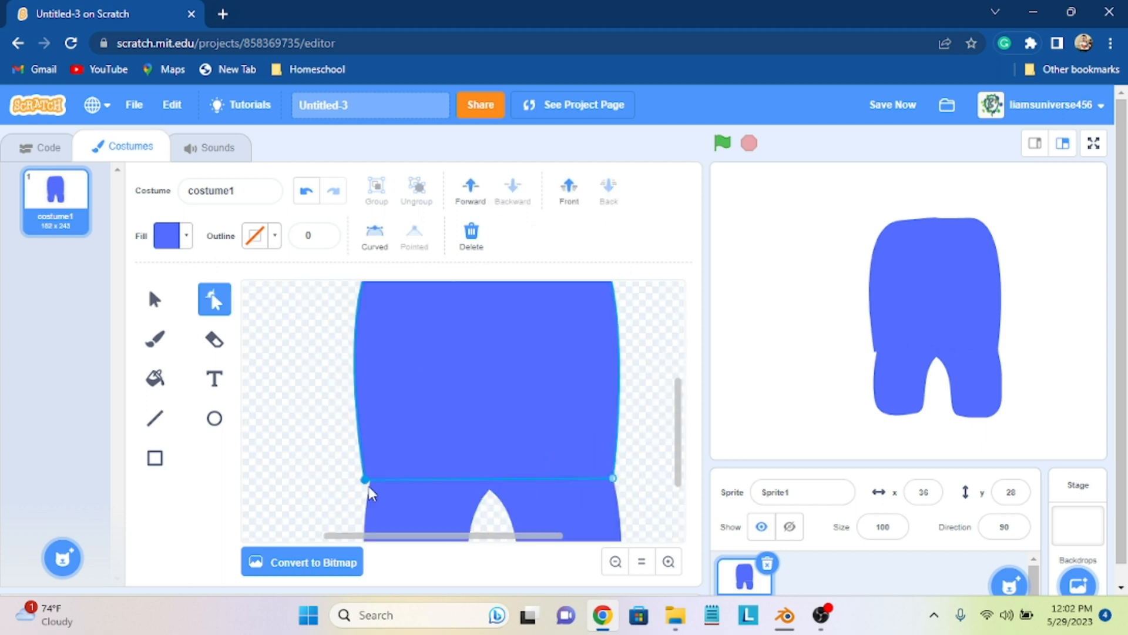
left_click(369, 485)
left_click_drag(371, 470, 366, 472)
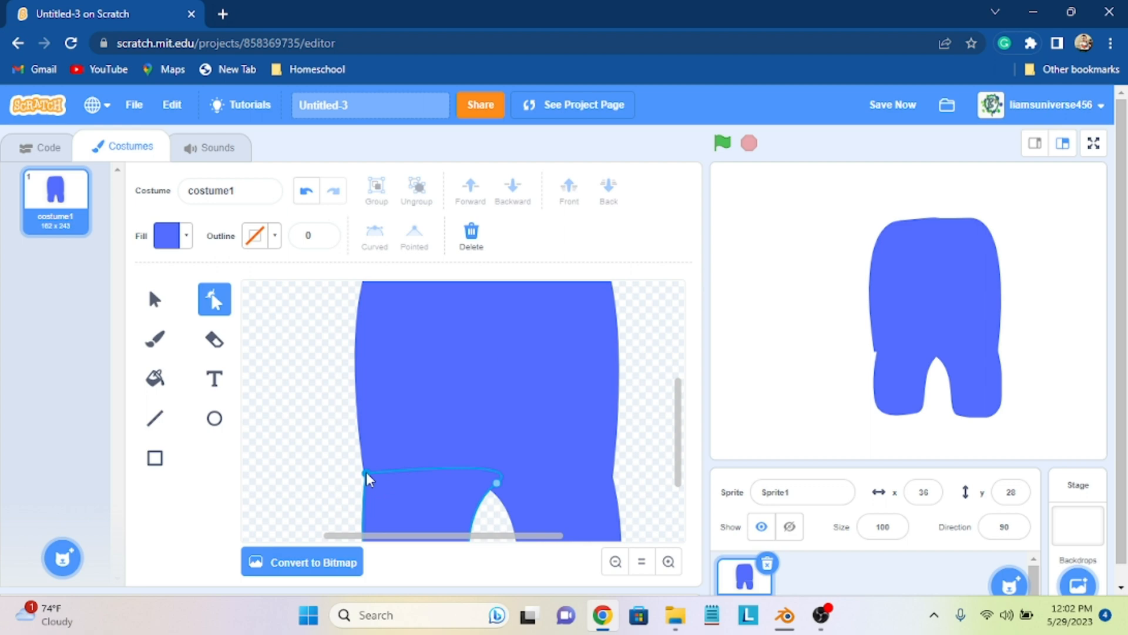
left_click(316, 491)
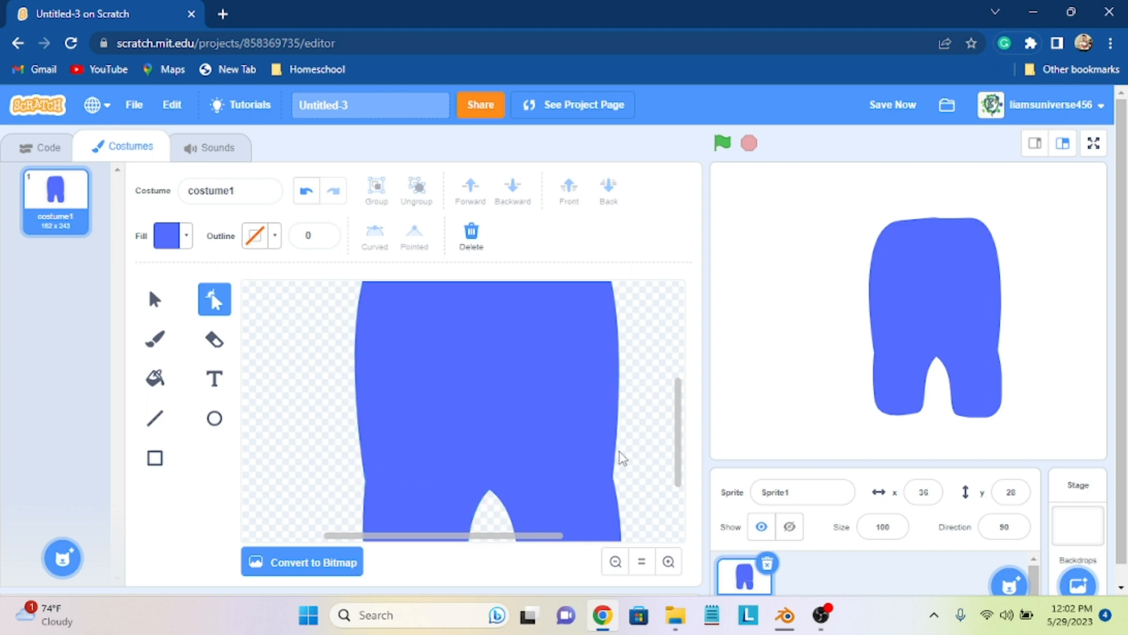
Step: Move the body's lower-right corner outward and align the right leg's upper-right point with it
left_click(616, 477)
left_click_drag(615, 477, 619, 478)
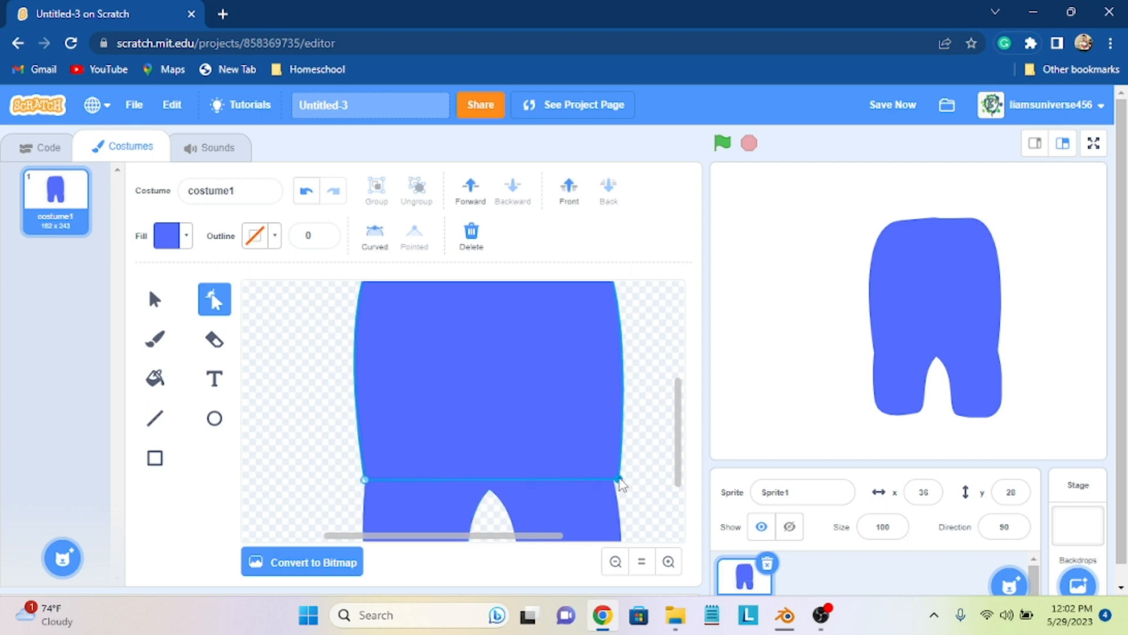
left_click(608, 489)
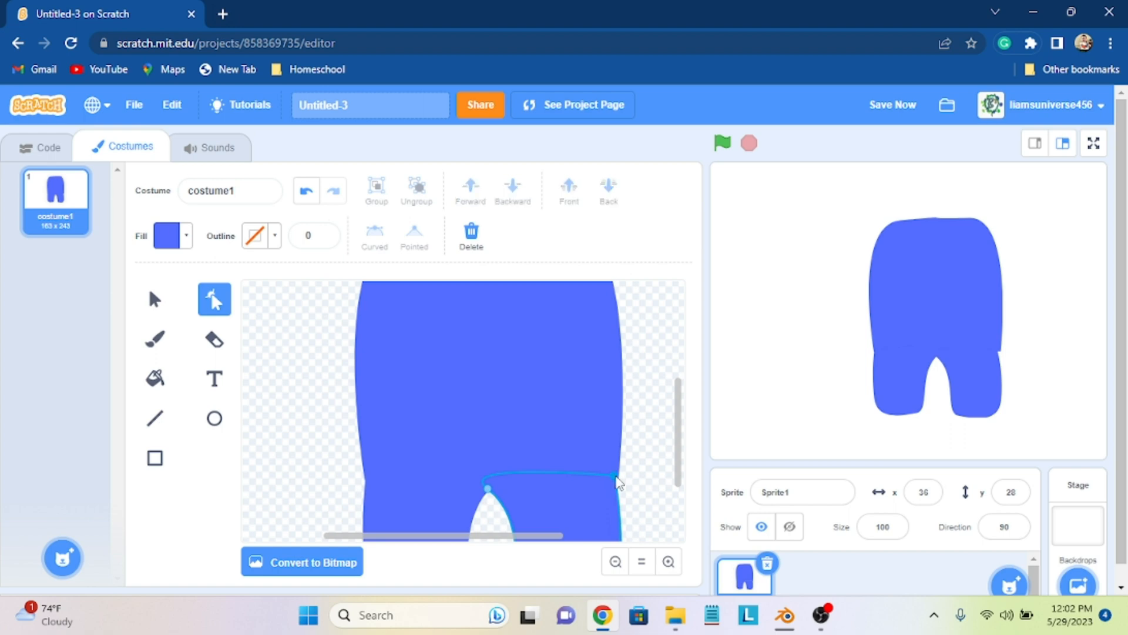
left_click(633, 507)
left_click(611, 495)
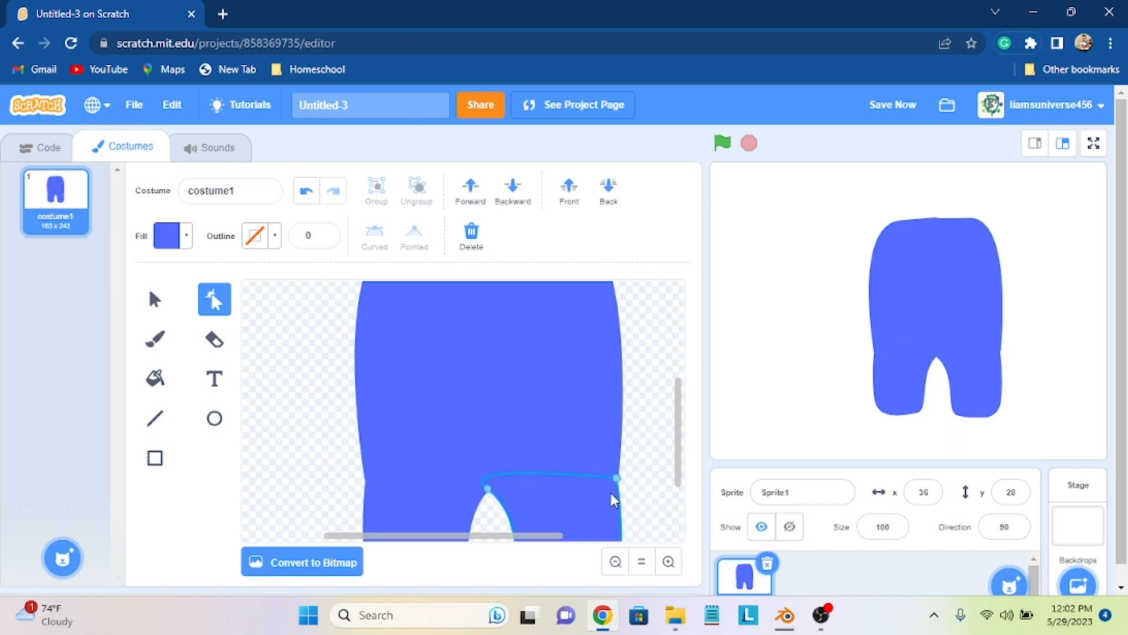
left_click_drag(619, 481, 621, 483)
Step: Nudge the point where the left leg meets the body's lower-left corner to smooth the outer seam
left_click(371, 474)
left_click_drag(362, 474, 362, 476)
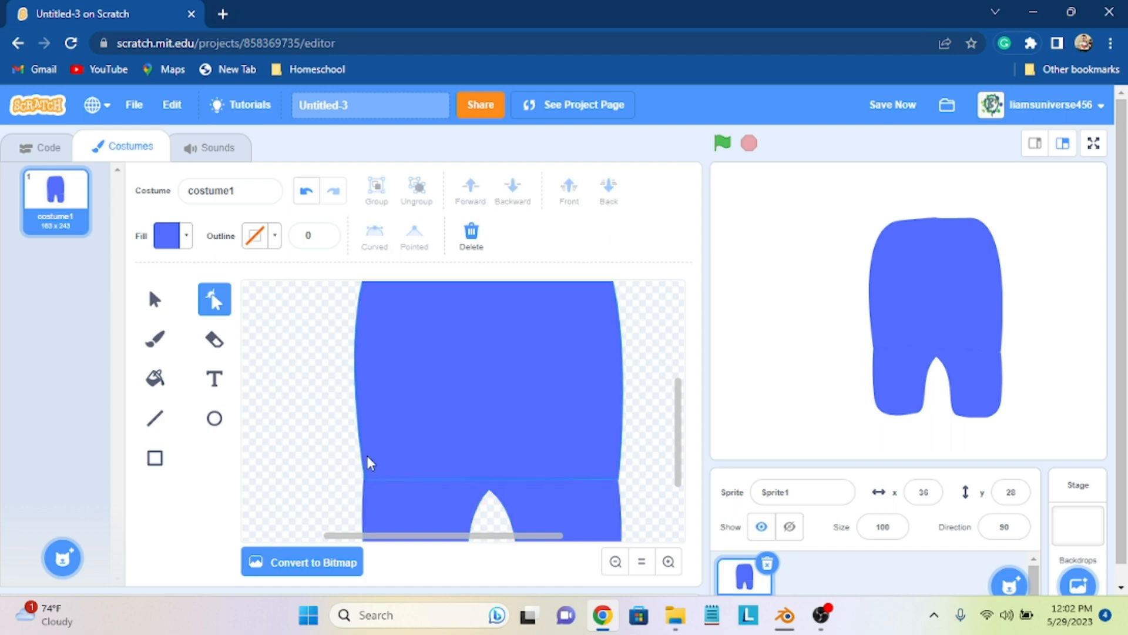
left_click(661, 465)
Step: Move the right leg's upper-right point slightly up and inward to smooth its joint with the body
left_click(615, 561)
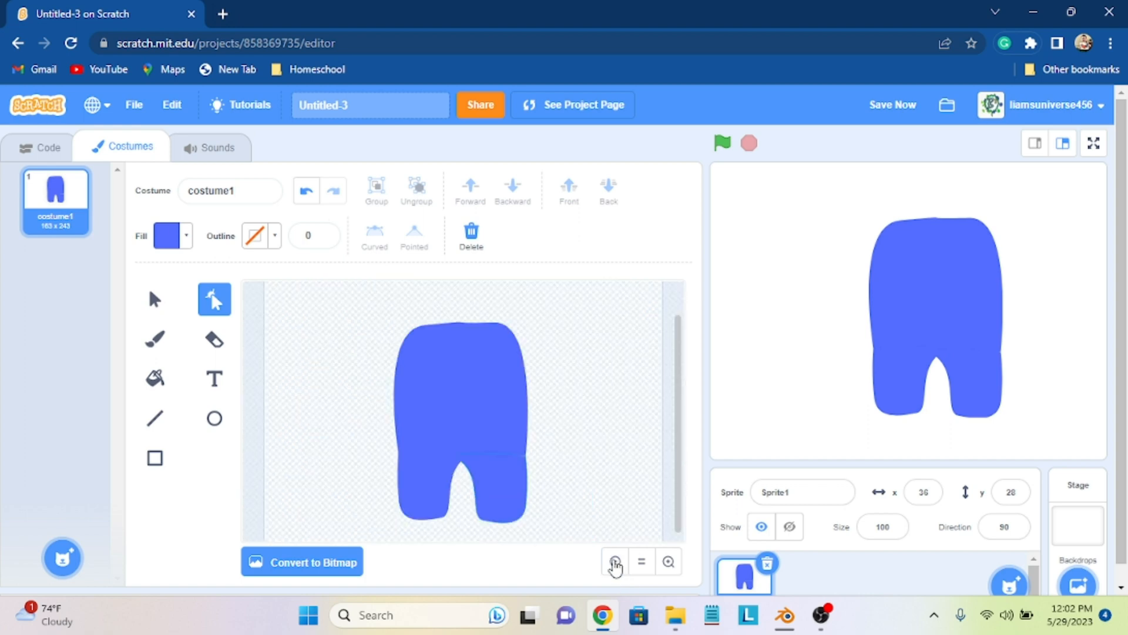
left_click(615, 561)
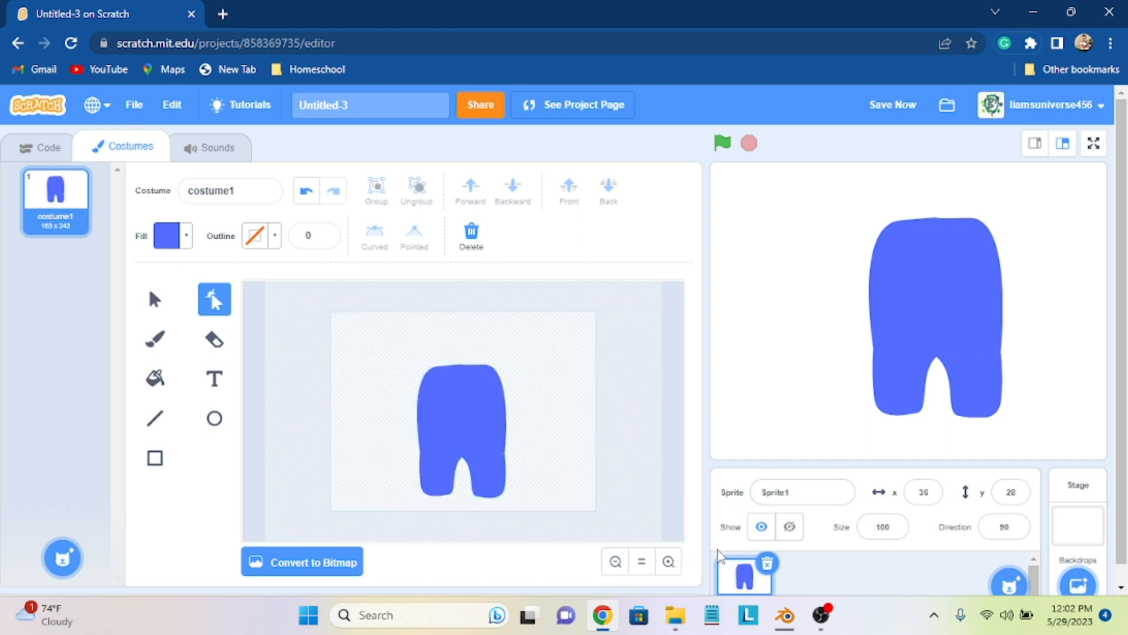
left_click(670, 563)
left_click(670, 563)
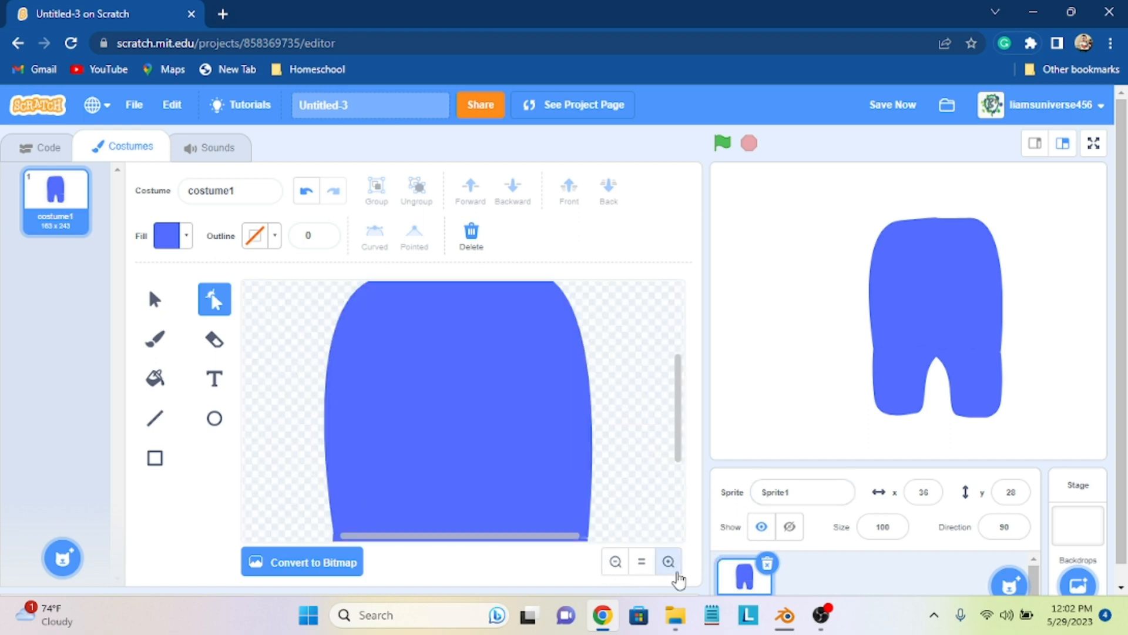
left_click(670, 563)
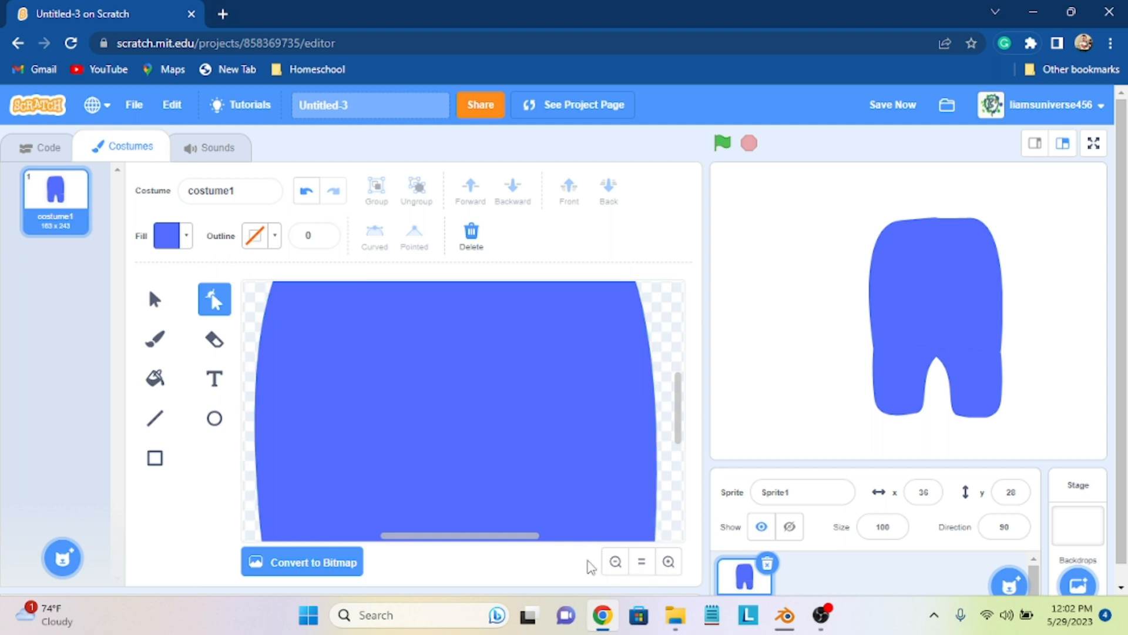
left_click(612, 563)
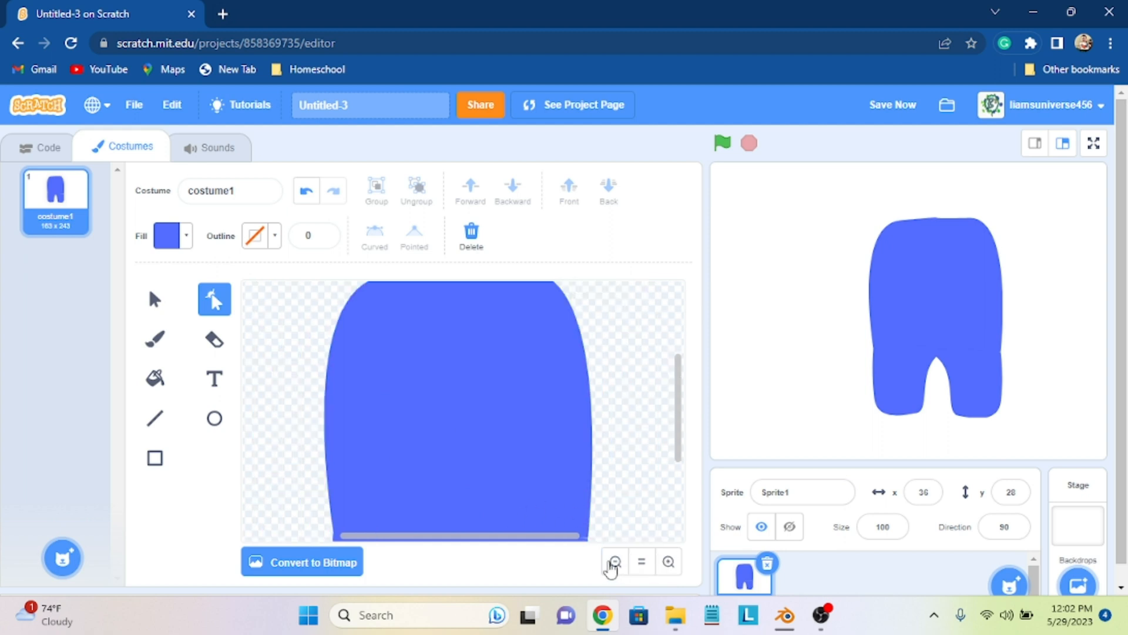
left_click(614, 563)
left_click(523, 494)
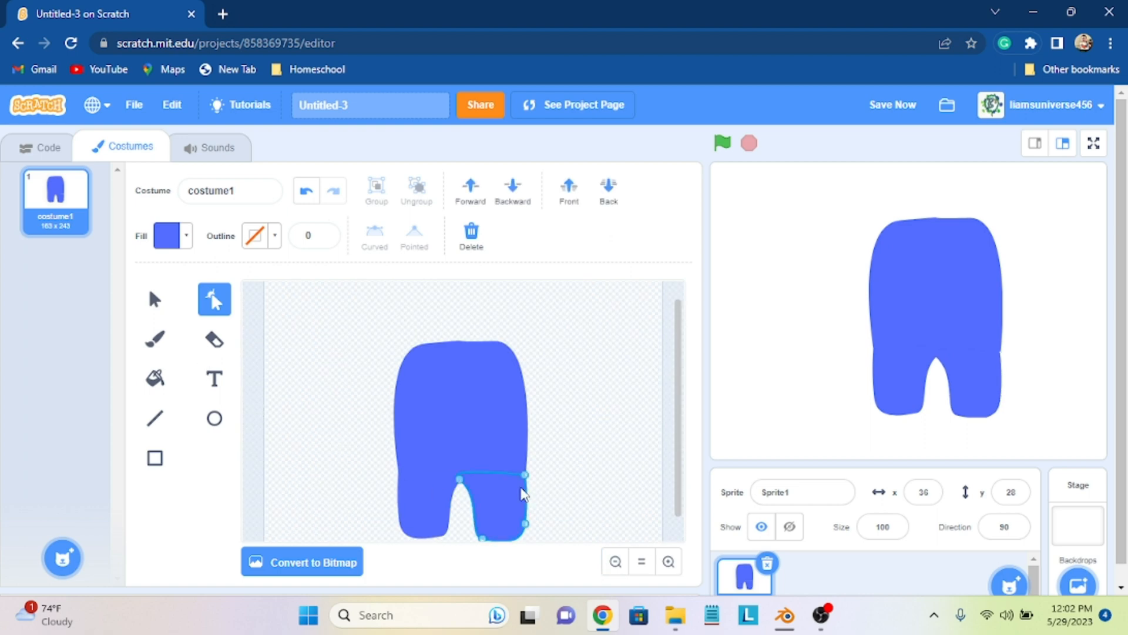
left_click(526, 475)
left_click_drag(524, 474, 522, 471)
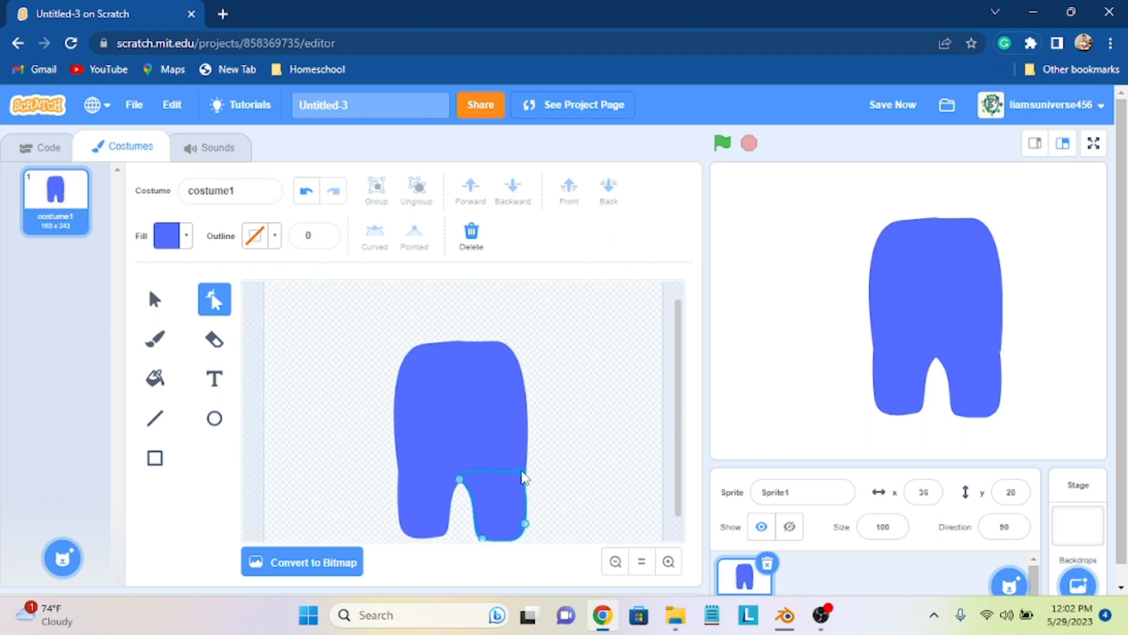
Step: Draw a small blue square overlapping the body's left side as an arm and send it backward one layer
left_click(551, 466)
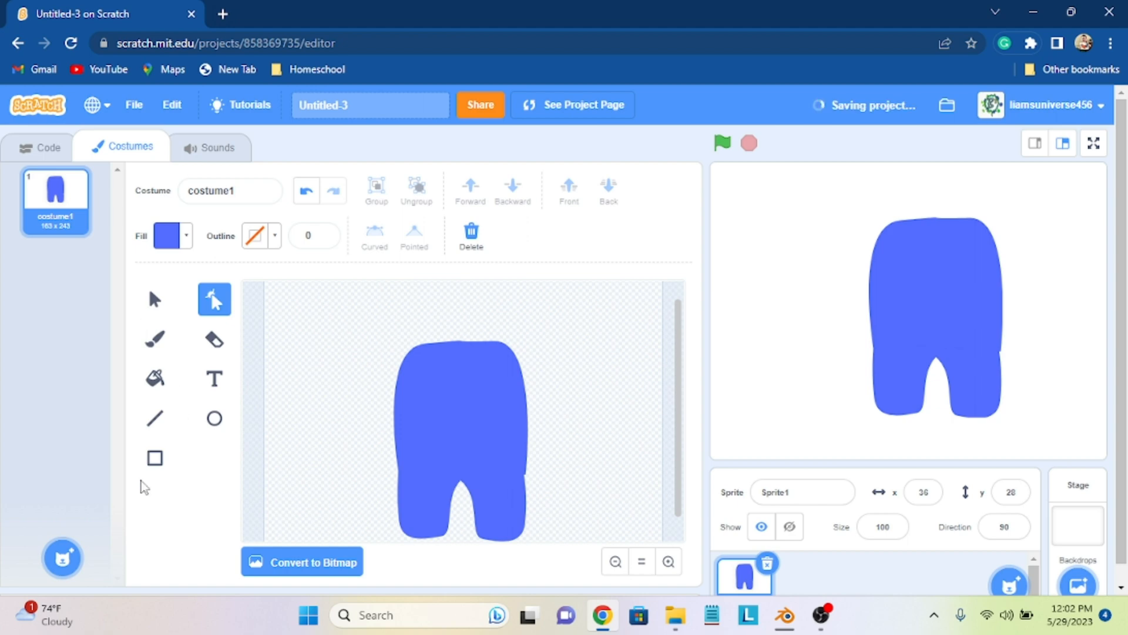
left_click(157, 459)
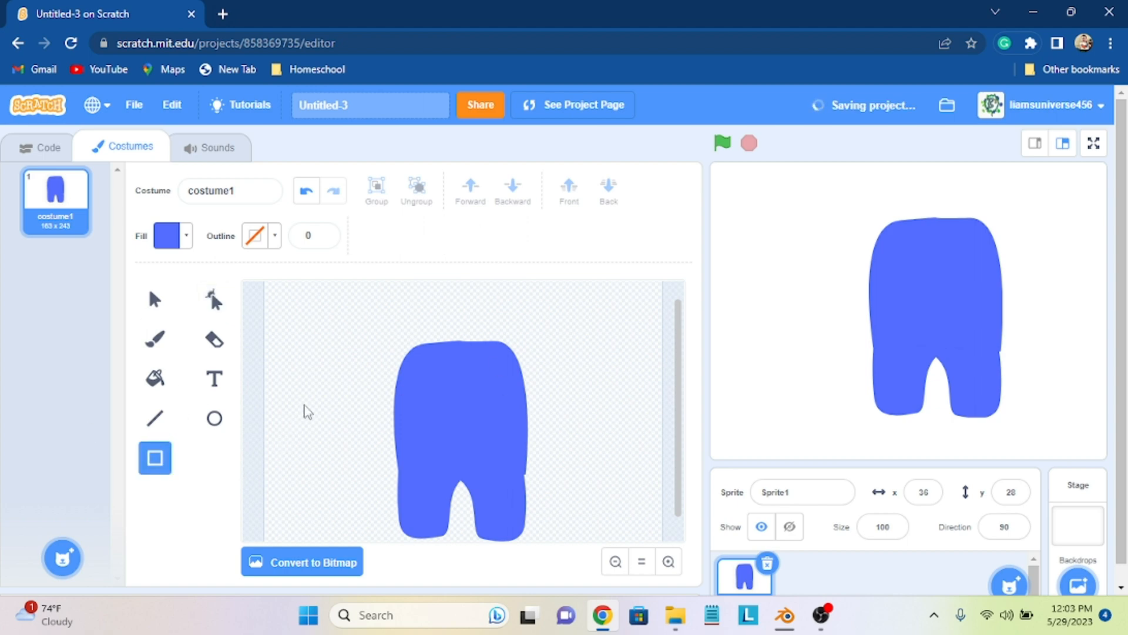
left_click_drag(298, 400, 317, 425)
key("ctrl+z")
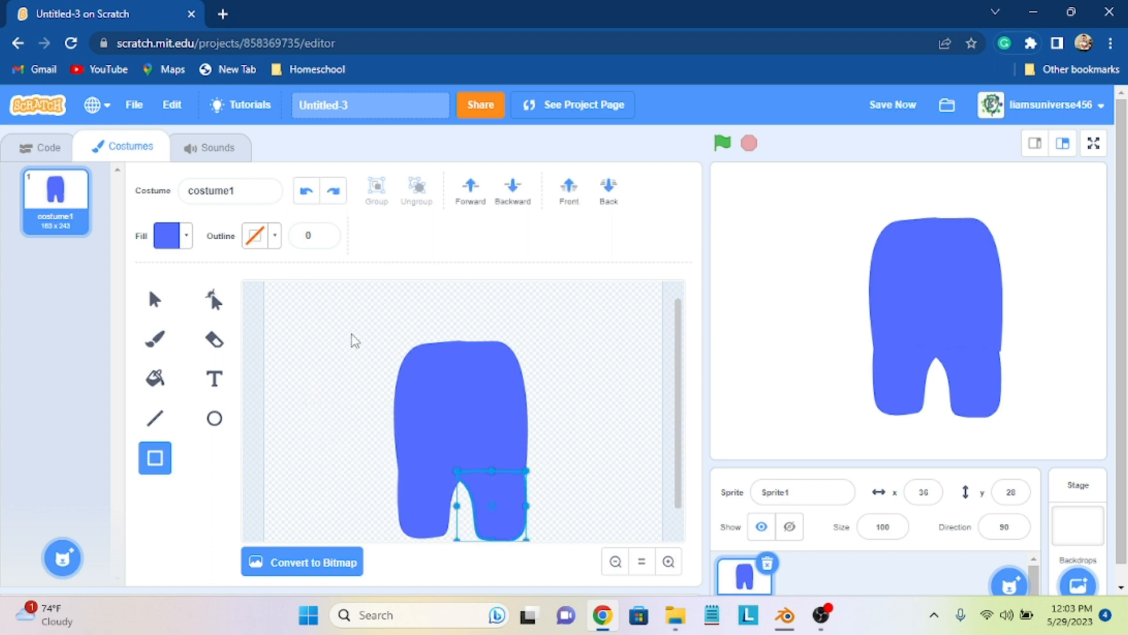
mouse_move(274, 334)
left_mouse_down()
mouse_move(297, 370)
mouse_move(355, 413)
mouse_move(285, 380)
mouse_move(307, 355)
mouse_move(379, 398)
left_mouse_up()
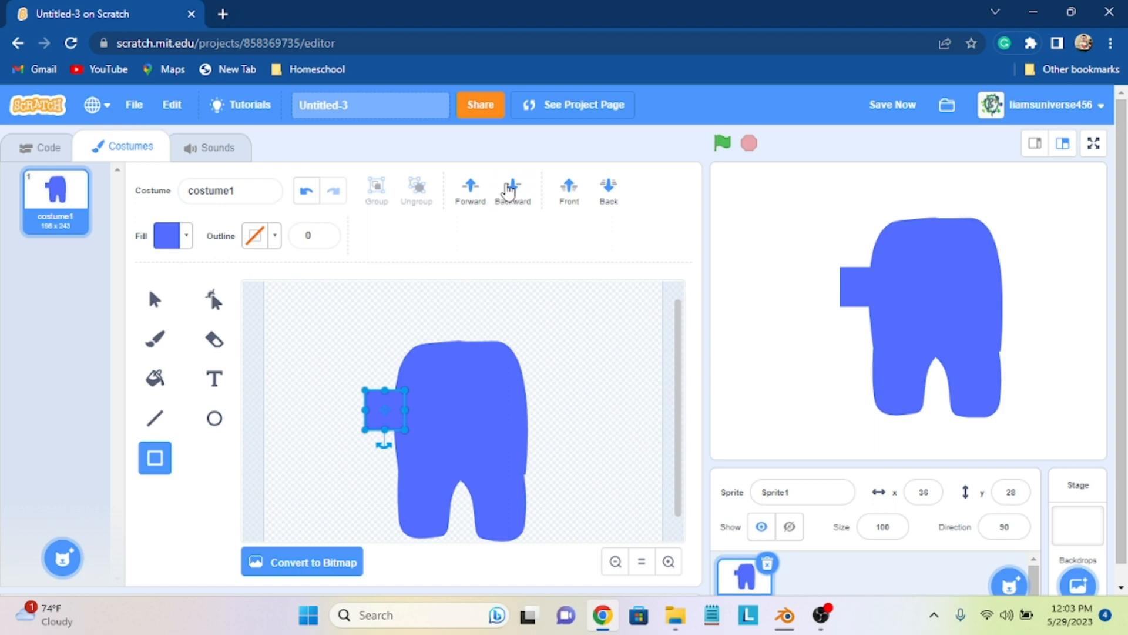
left_click(509, 191)
left_click(370, 400)
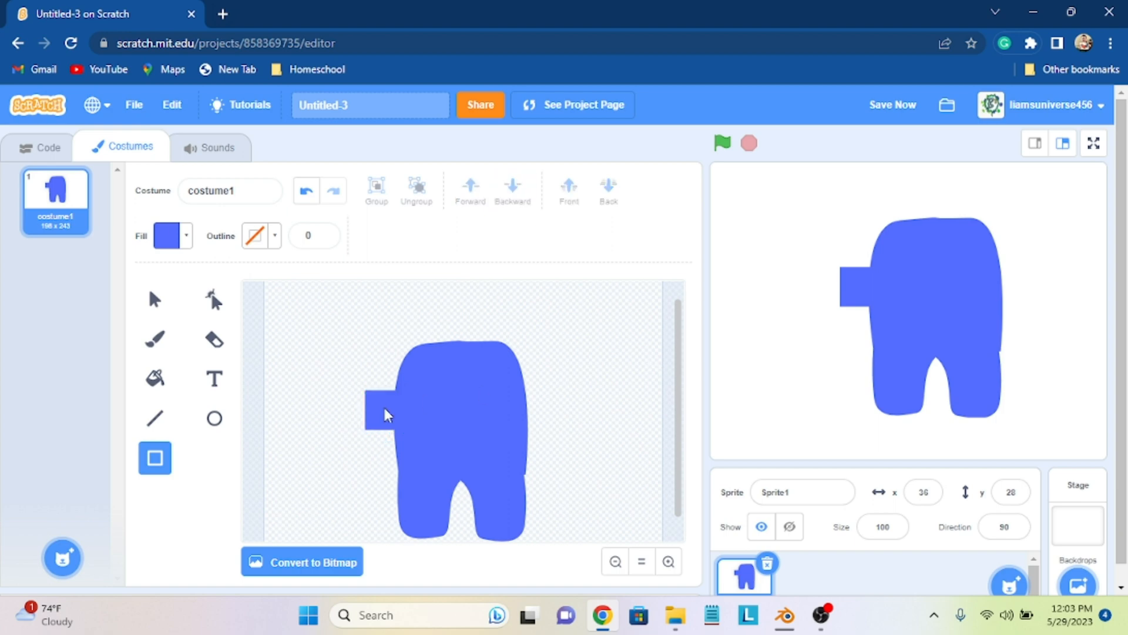
Step: Reshape the body by moving its lower-right point slightly inward to line up with the right leg
scroll(387, 399, "up", 1)
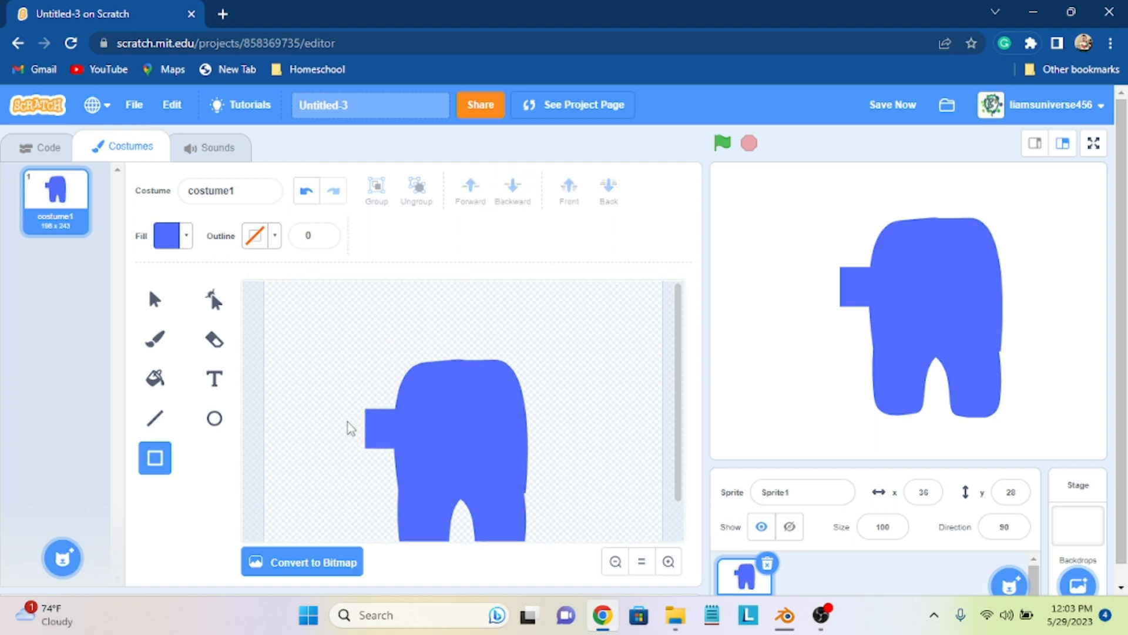
left_click(166, 300)
left_click(379, 418)
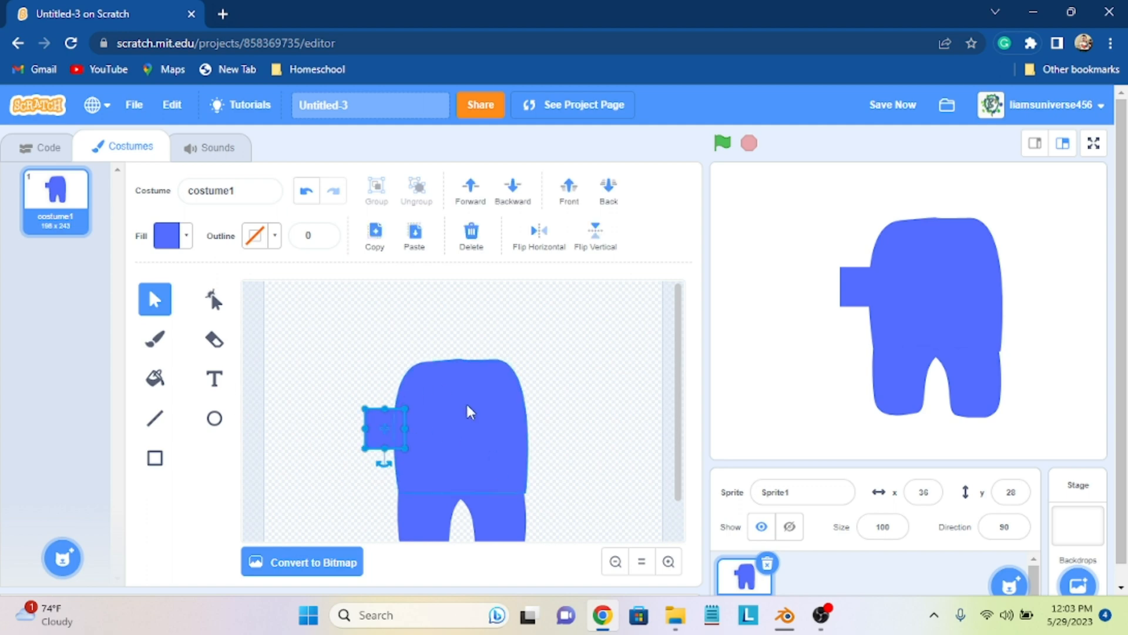
left_click(506, 477)
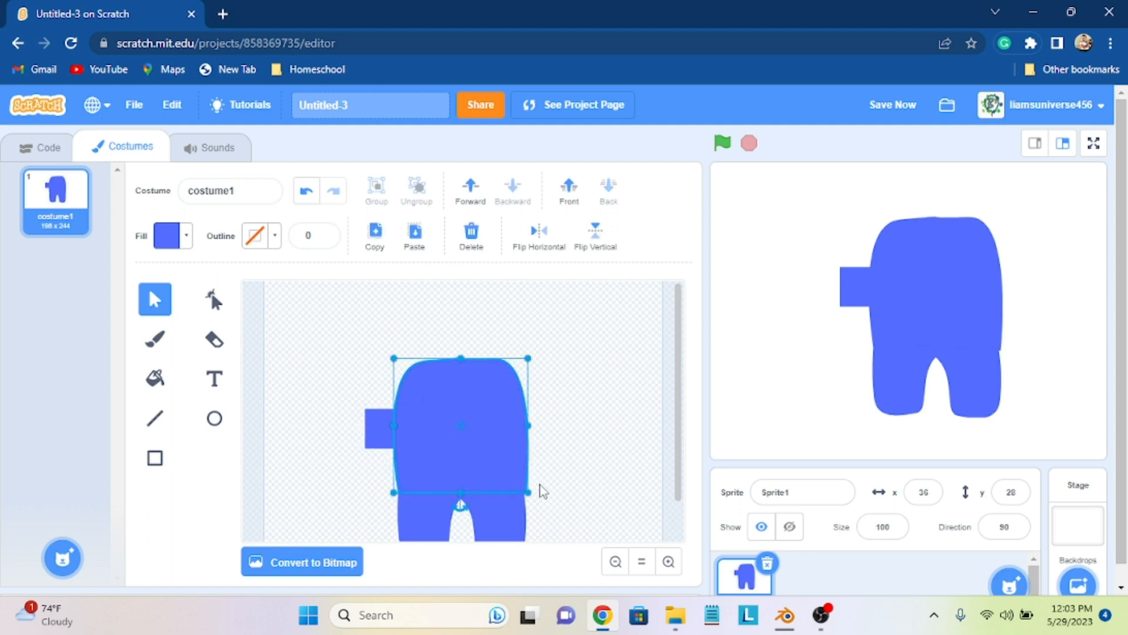
key("a")
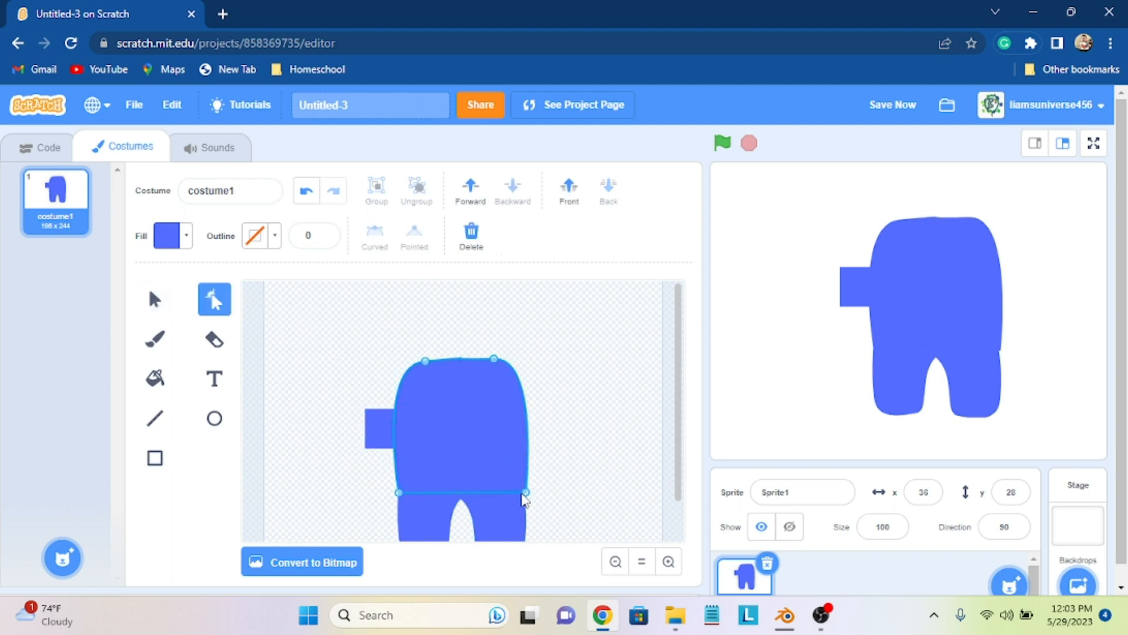
left_click_drag(522, 493, 522, 494)
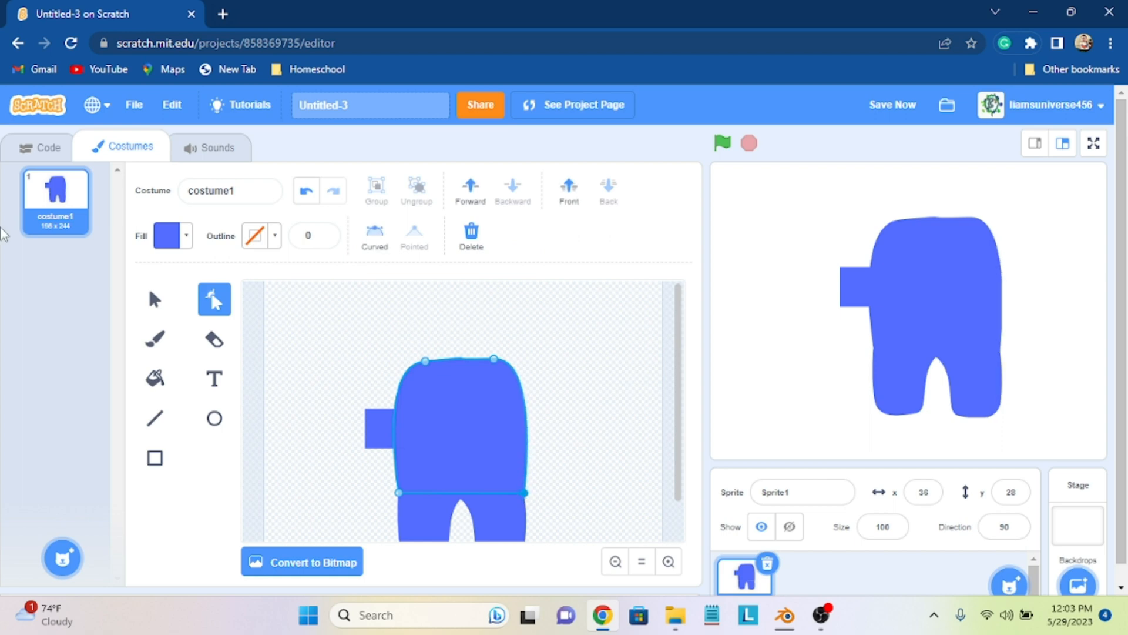
Step: Curve all four corner points of the square arm into a circle and shift it slightly down
left_click(376, 432)
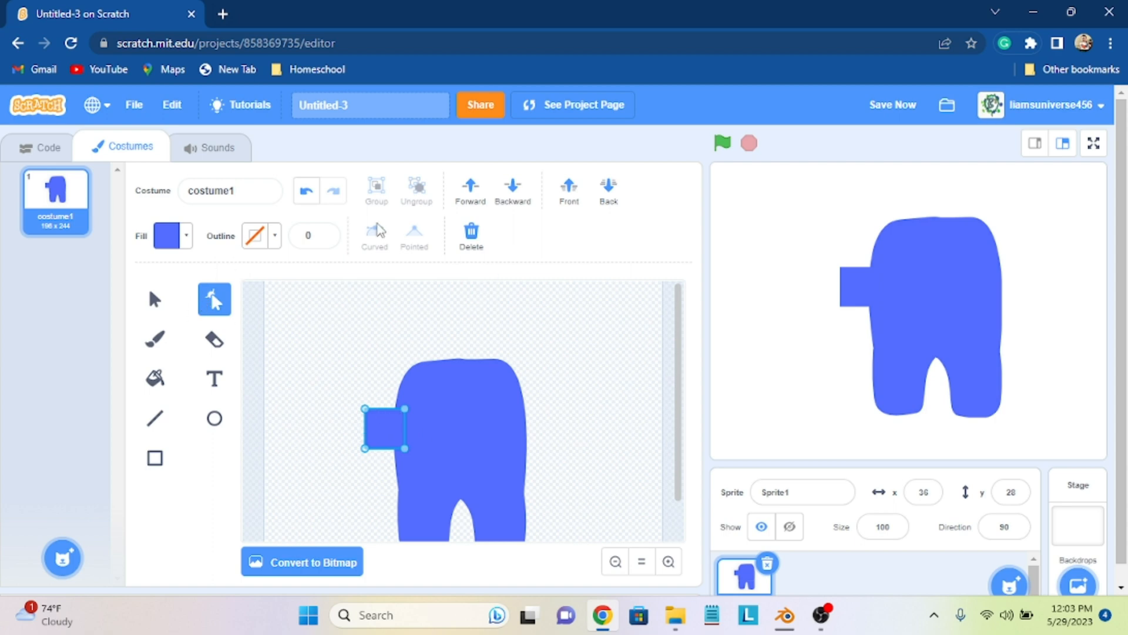
left_click(365, 424)
left_click(365, 407)
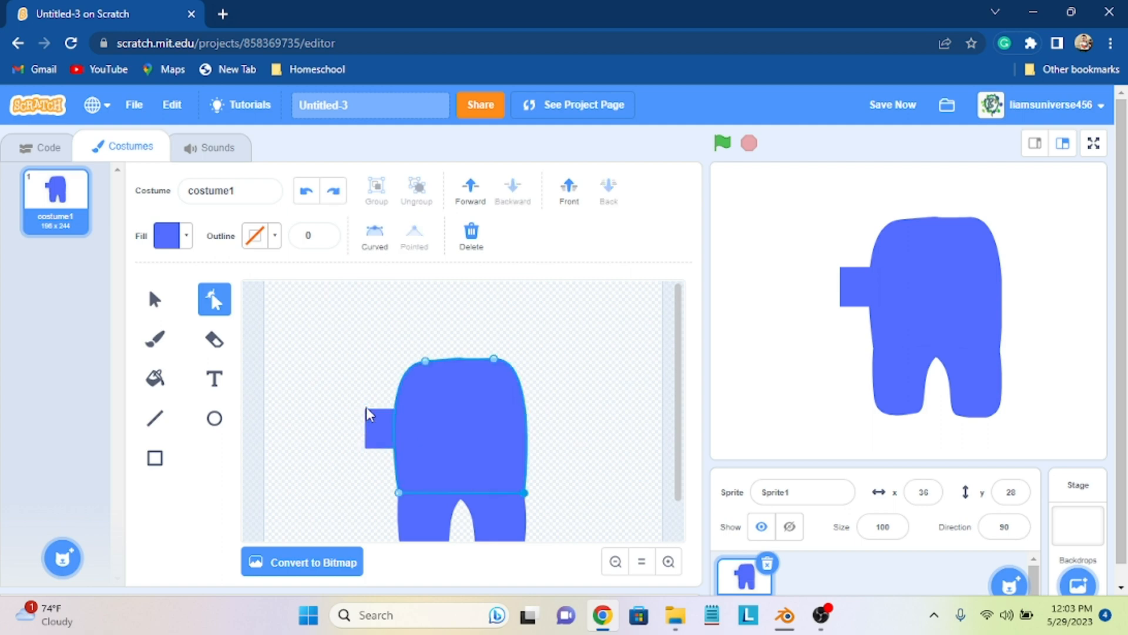
left_click(379, 412)
left_click(365, 408)
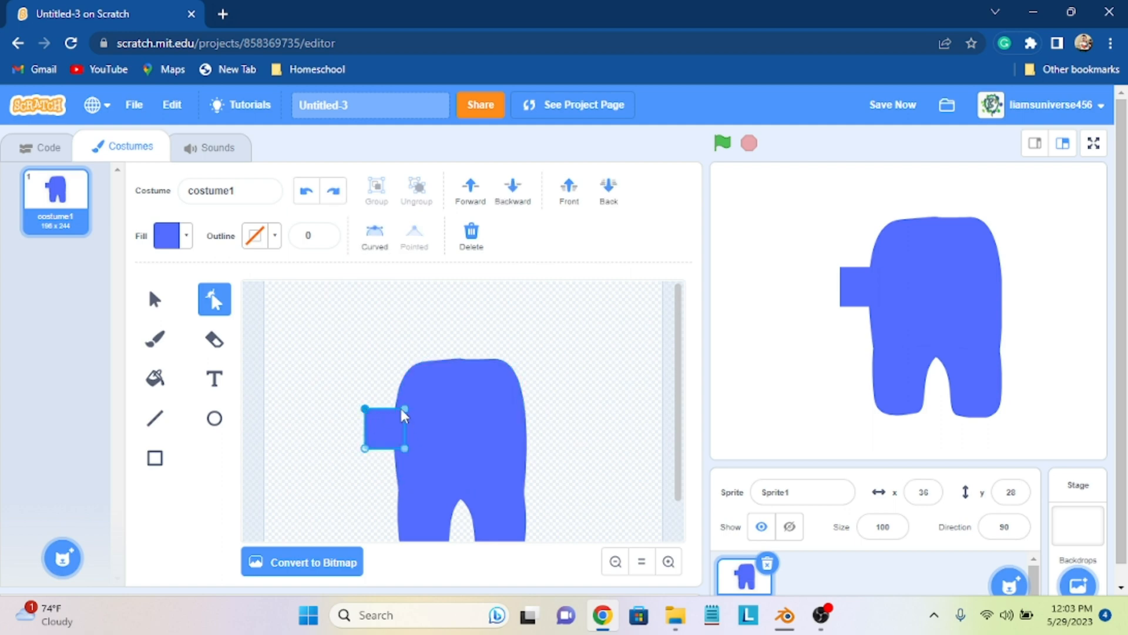
left_click(401, 447)
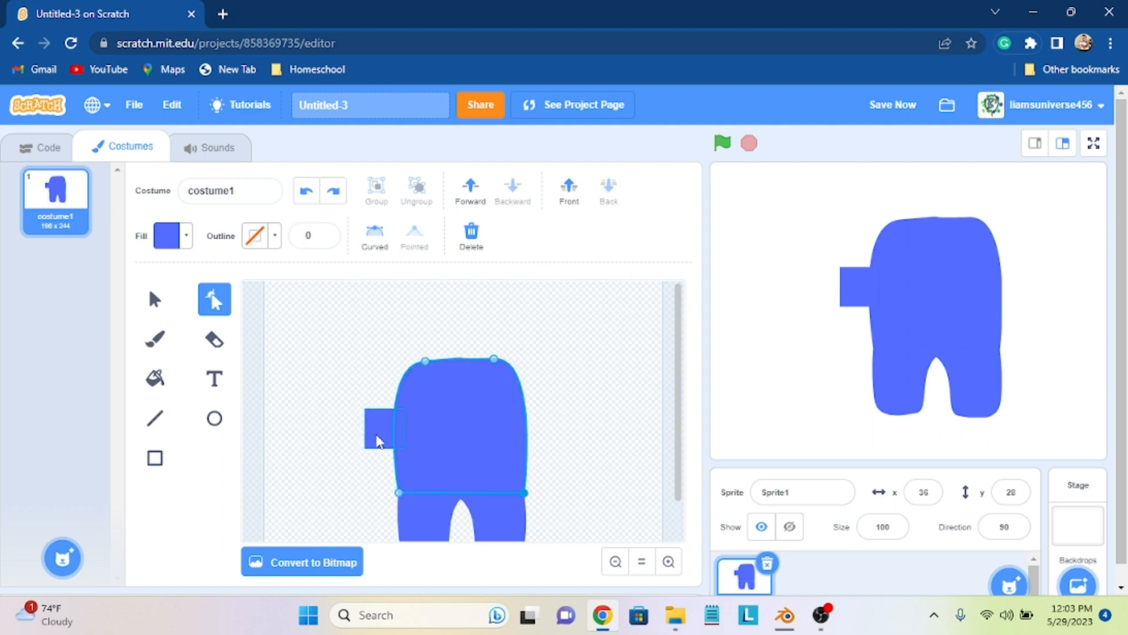
left_click(379, 439)
left_click(364, 409)
left_click(405, 408, "shift")
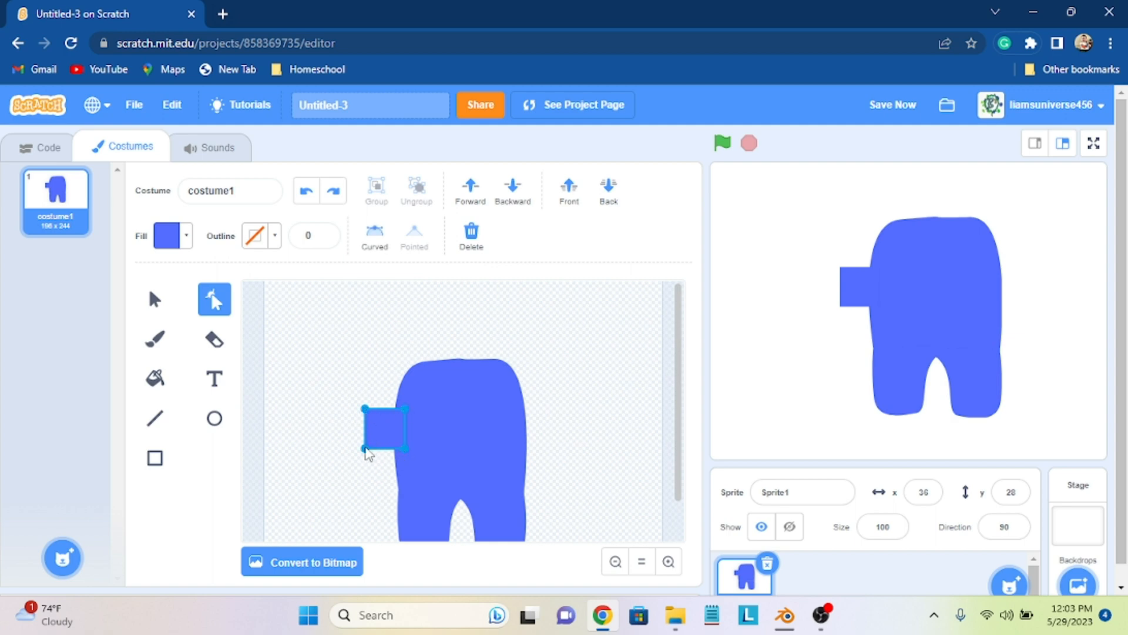
left_click(371, 235)
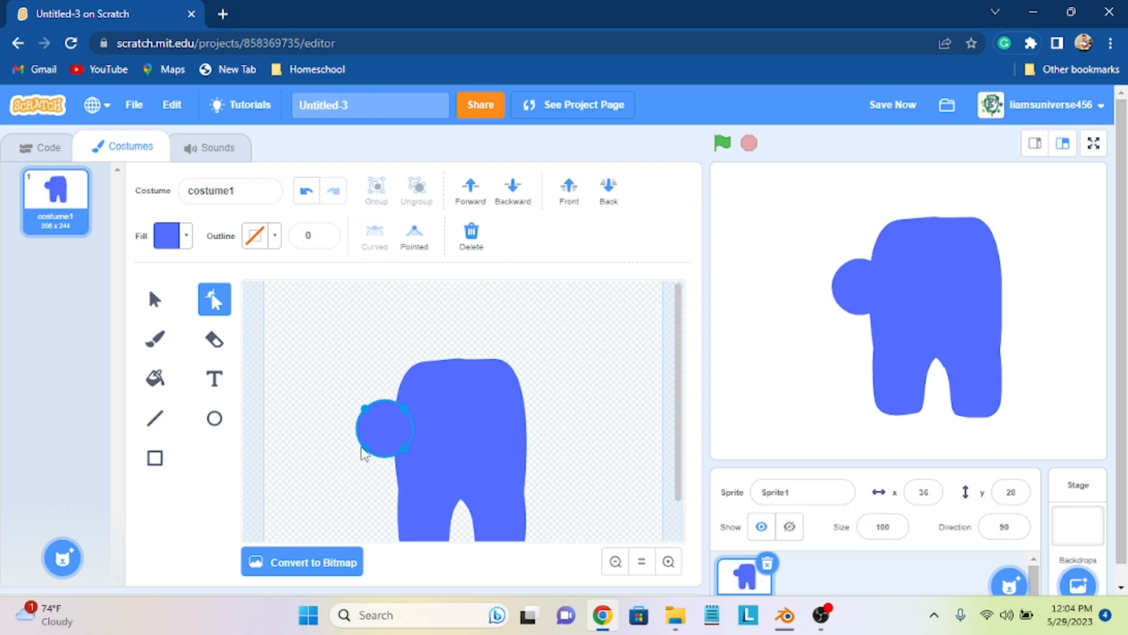
left_click_drag(363, 453, 361, 463)
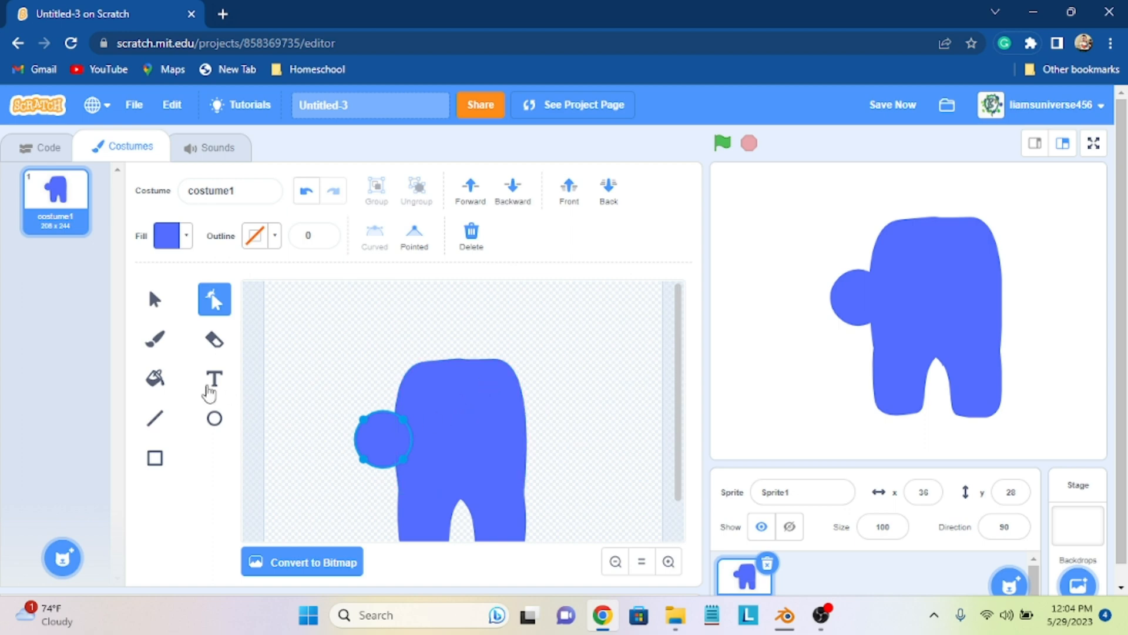
left_click(215, 418)
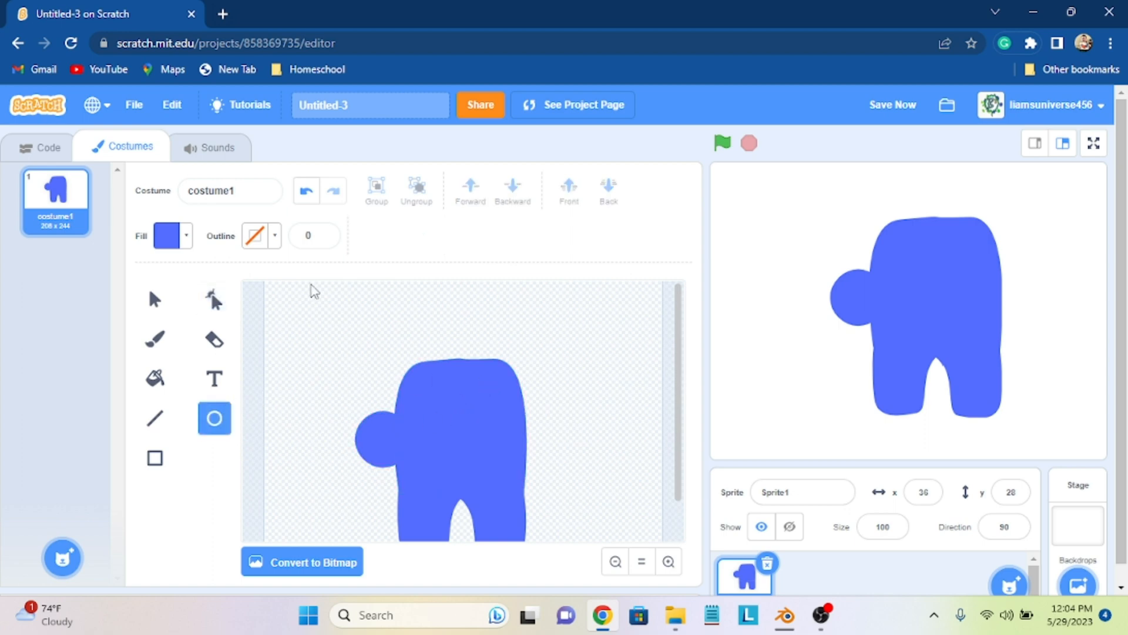
left_click_drag(310, 283, 396, 381)
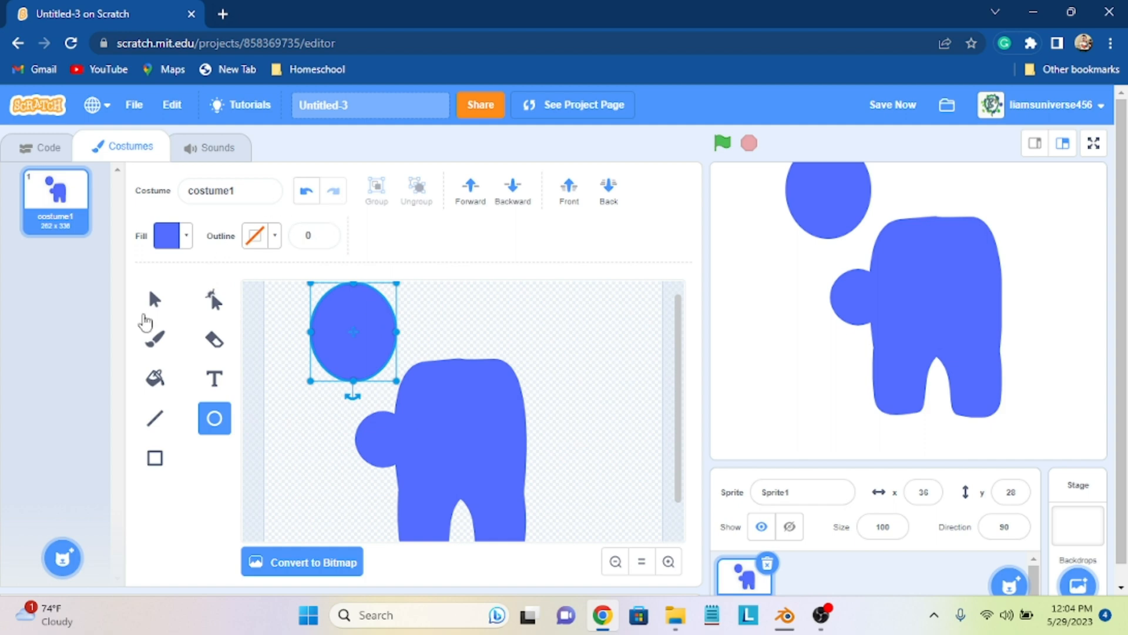
left_click(226, 312)
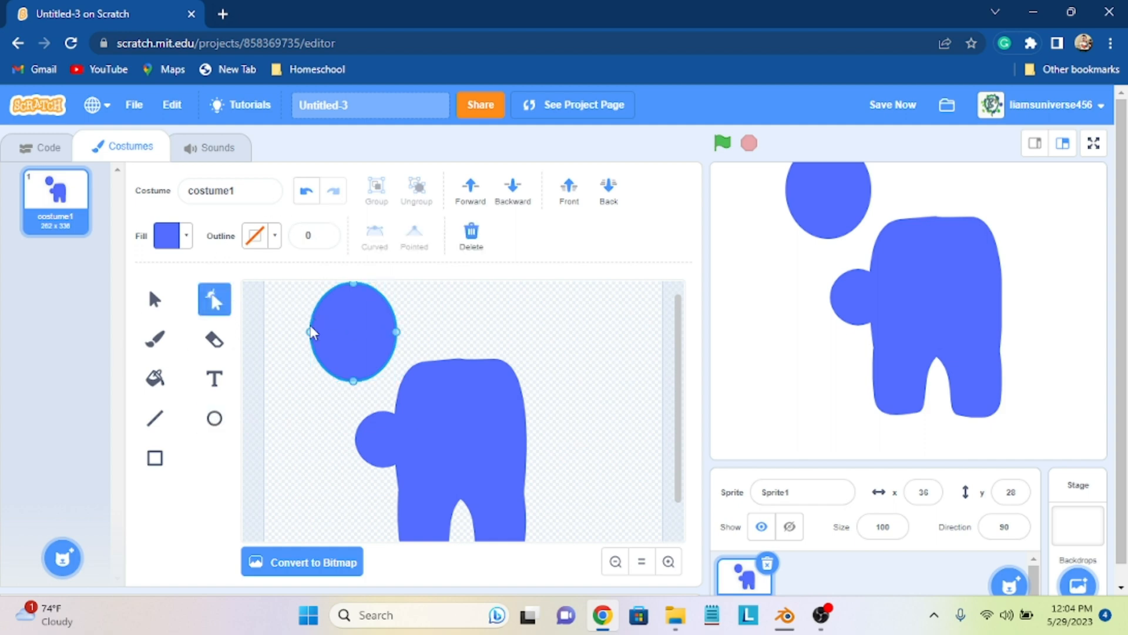
left_click_drag(357, 381, 342, 301)
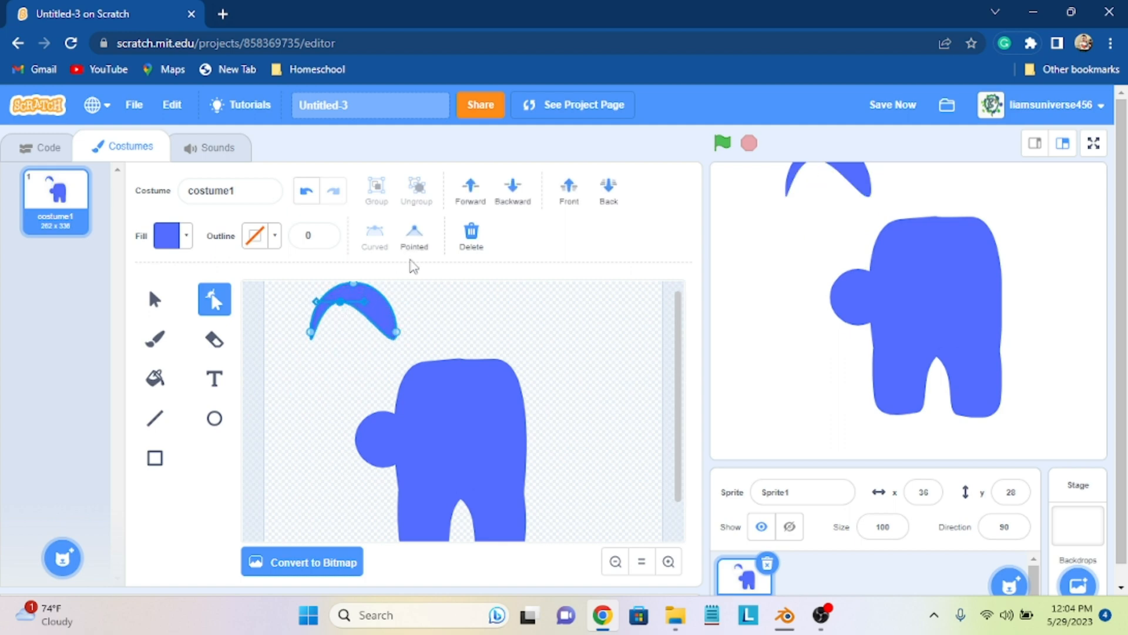
left_click(475, 239)
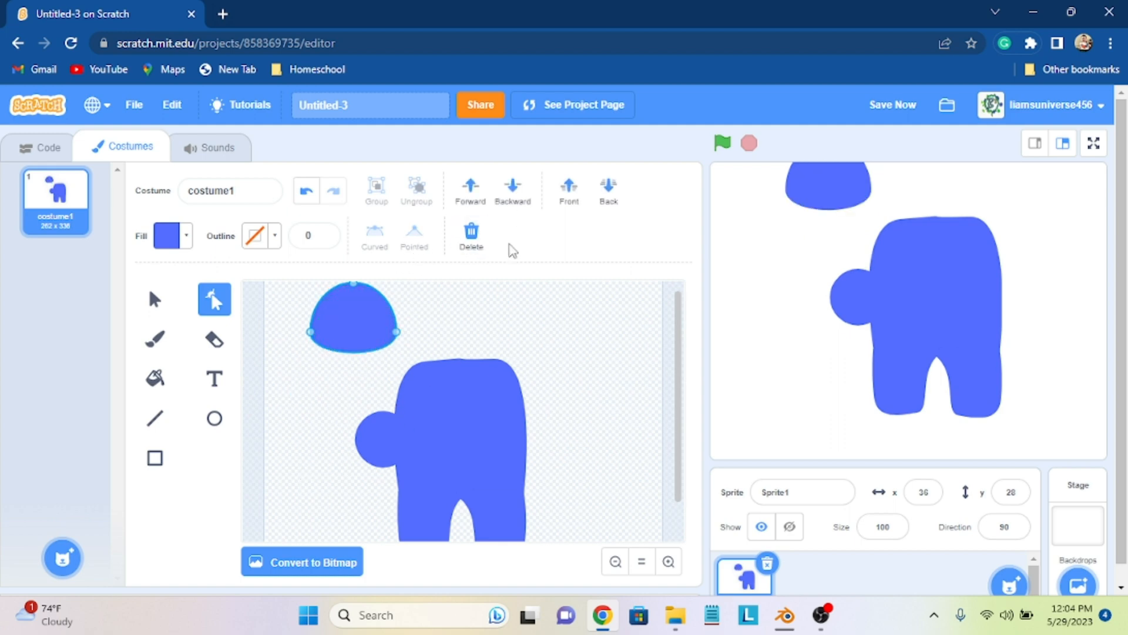
left_click(471, 234)
Step: Add a point on the round arm's outer left edge and move its left-hand points slightly outward and down
left_click(383, 431)
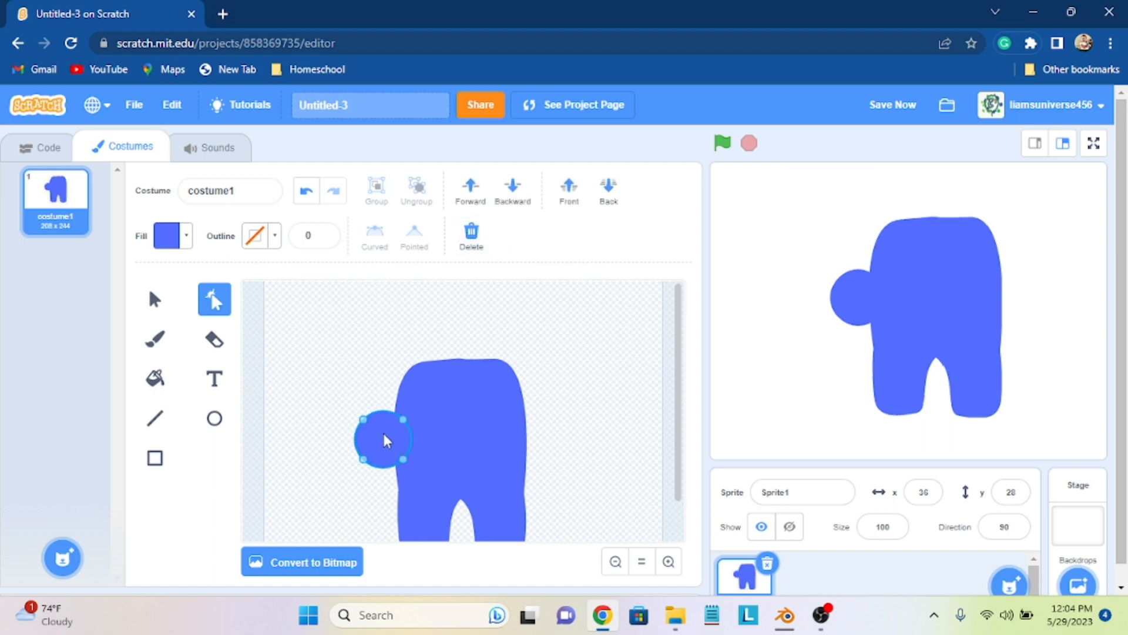
left_click(363, 459)
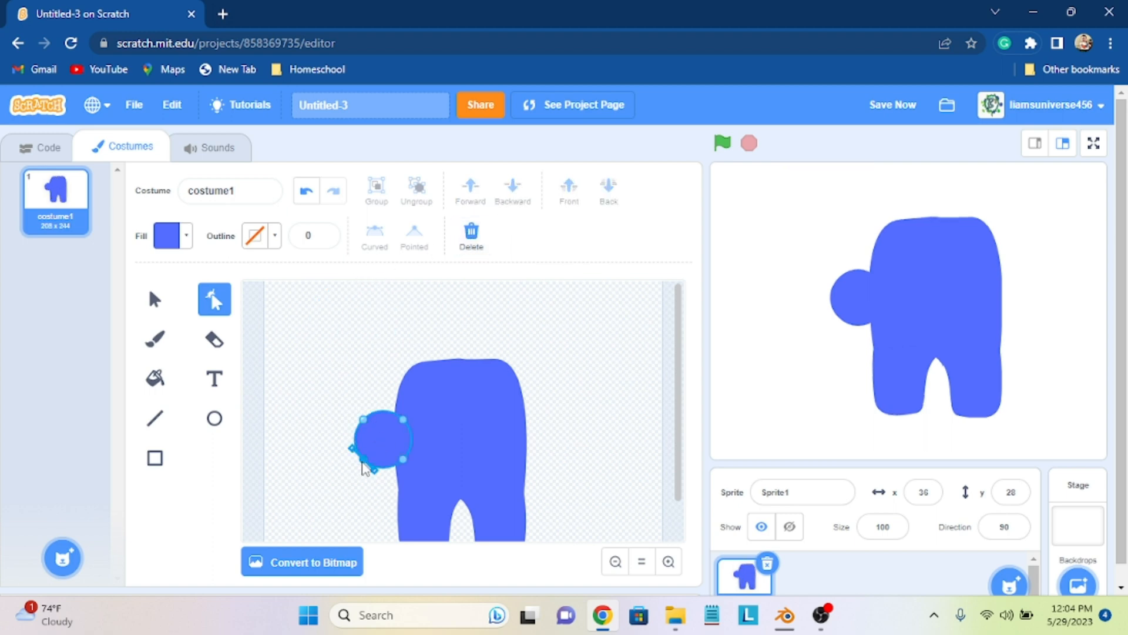
left_click(358, 424)
left_click(357, 442)
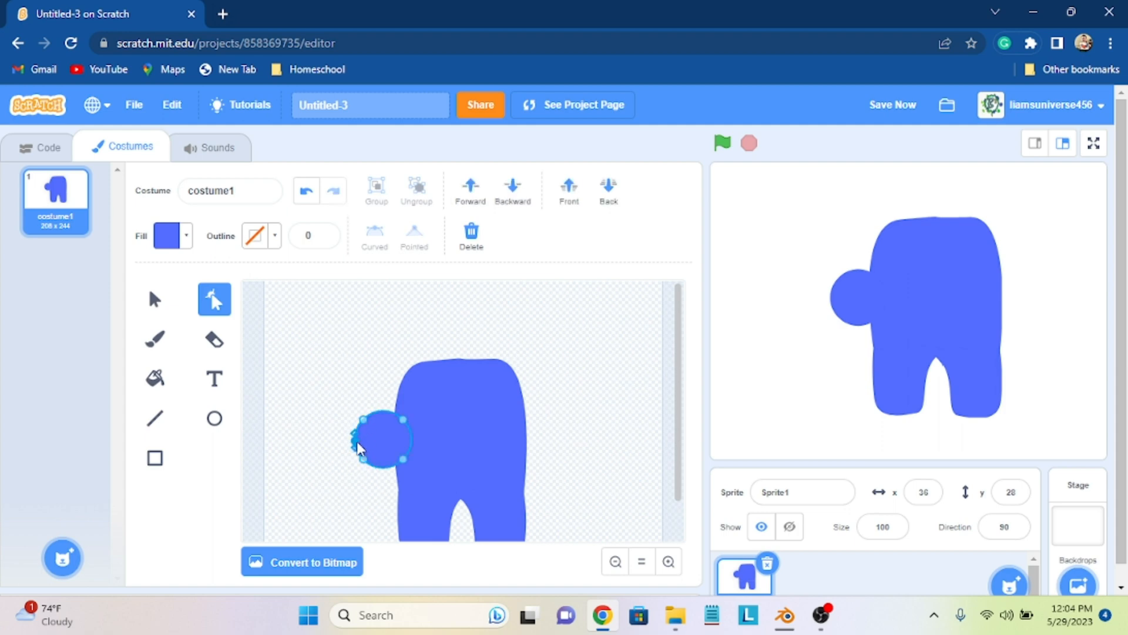
key("ctrl+z")
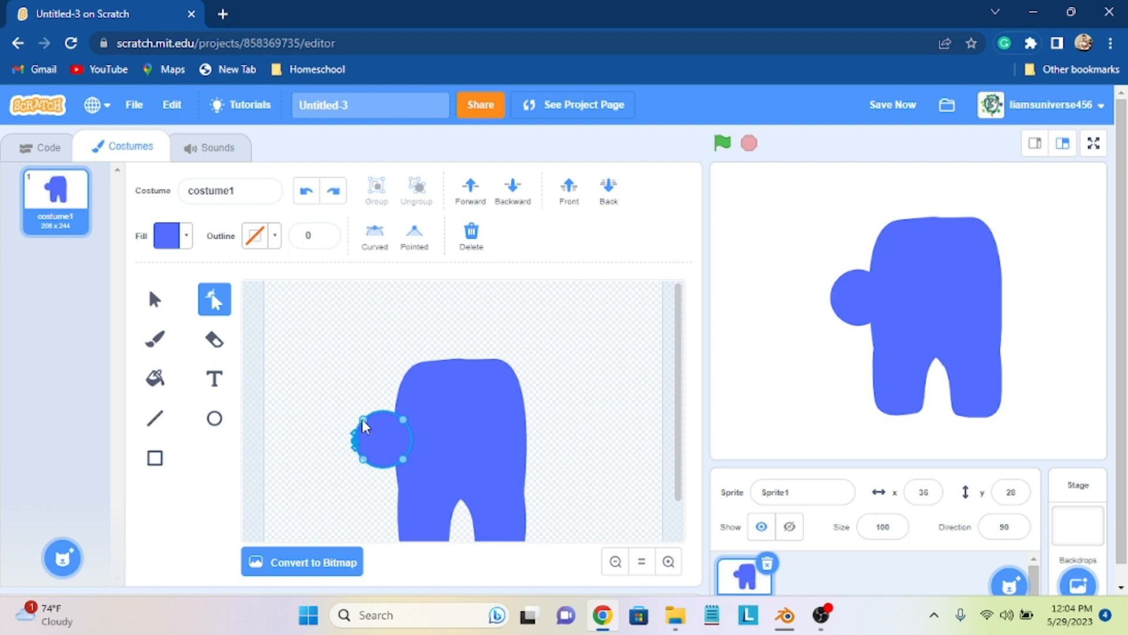
left_click(356, 452)
mouse_move(354, 443)
left_mouse_down()
mouse_move(336, 494)
mouse_move(352, 446)
left_mouse_up()
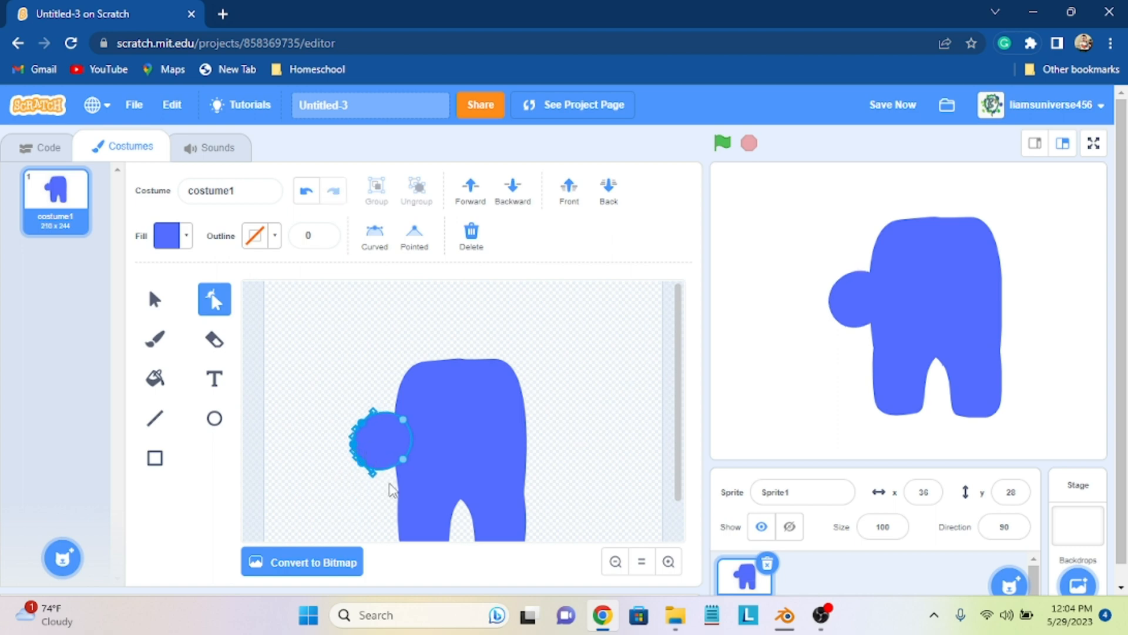
left_click(381, 484)
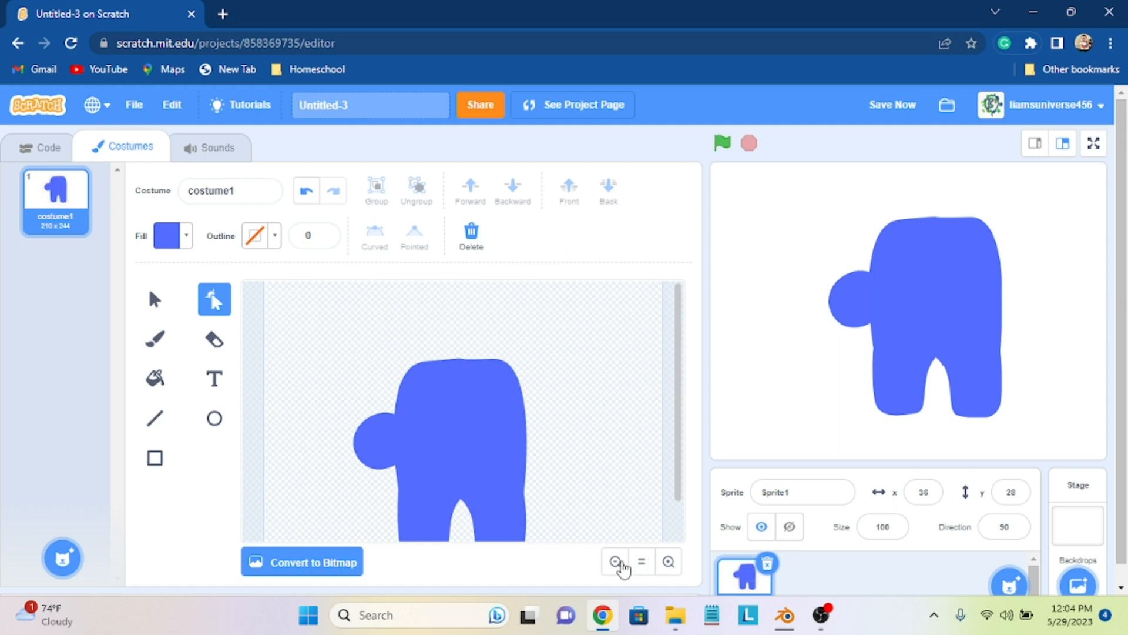
Step: Move the round arm's upper-right point further into the body to flatten the arm's top edge
left_click(668, 562)
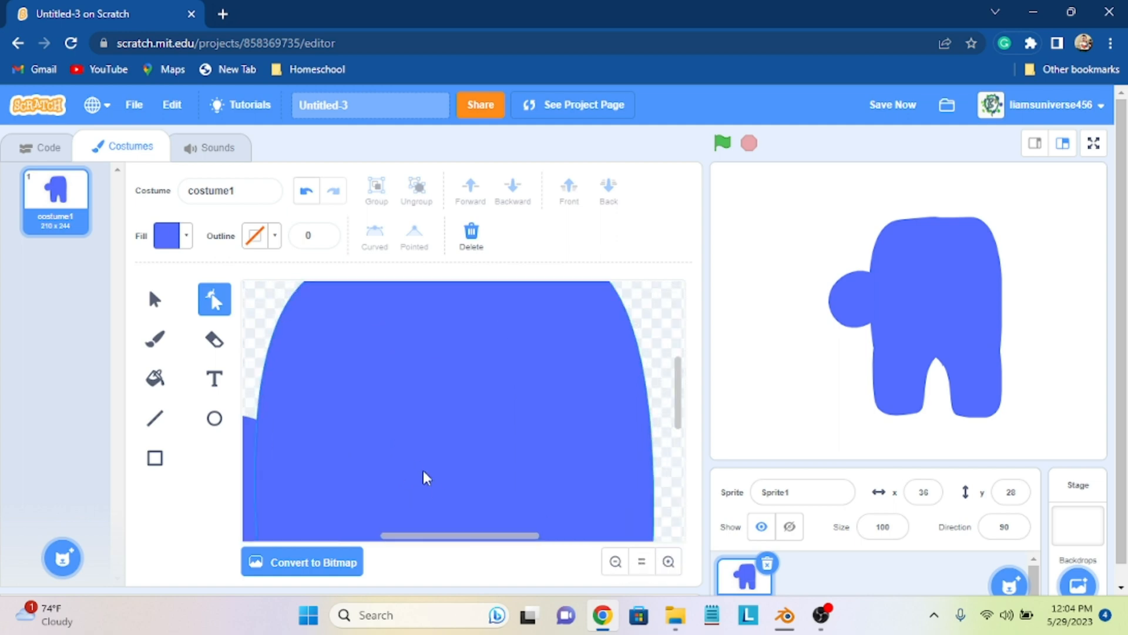
scroll(424, 473, "down", 1)
left_click_drag(444, 535, 390, 537)
left_click(385, 318)
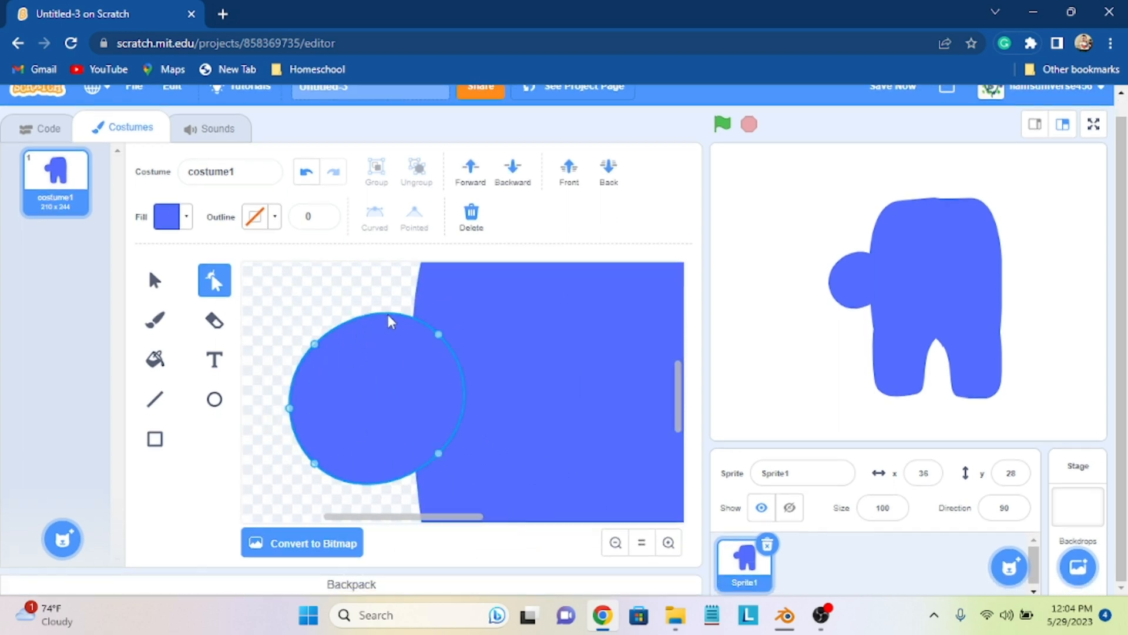
left_click(437, 335)
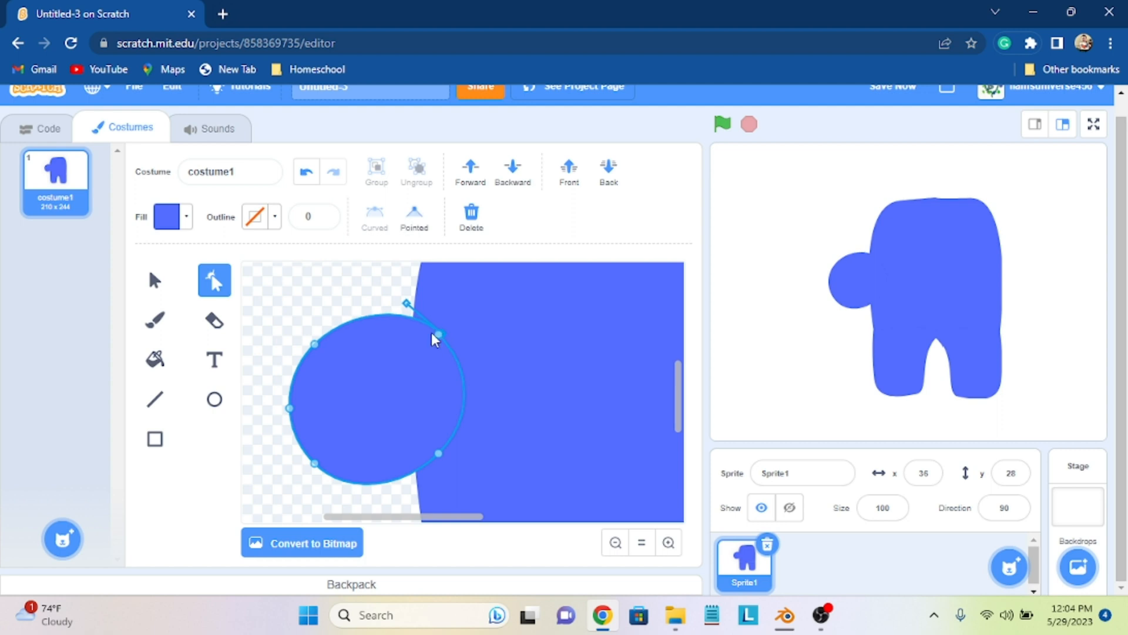
key("ctrl+z")
key("ctrl+z")
left_click_drag(438, 333, 508, 356)
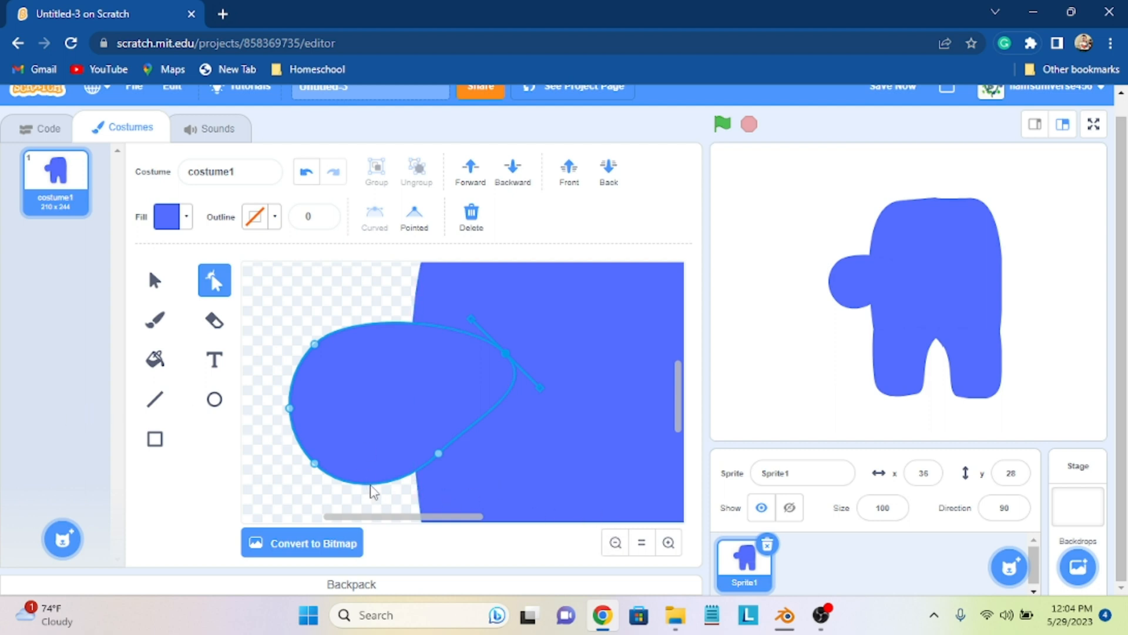
Step: Add a point on the round arm's bottom edge and include it in a selection with the arm's lower points
left_click(372, 485)
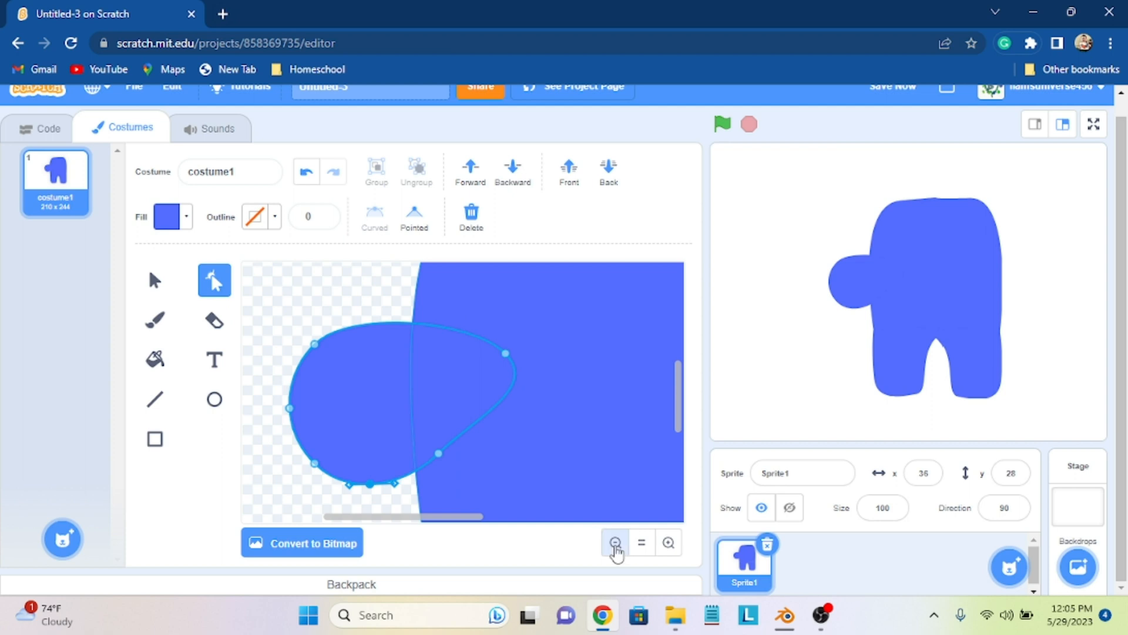
left_click(615, 543)
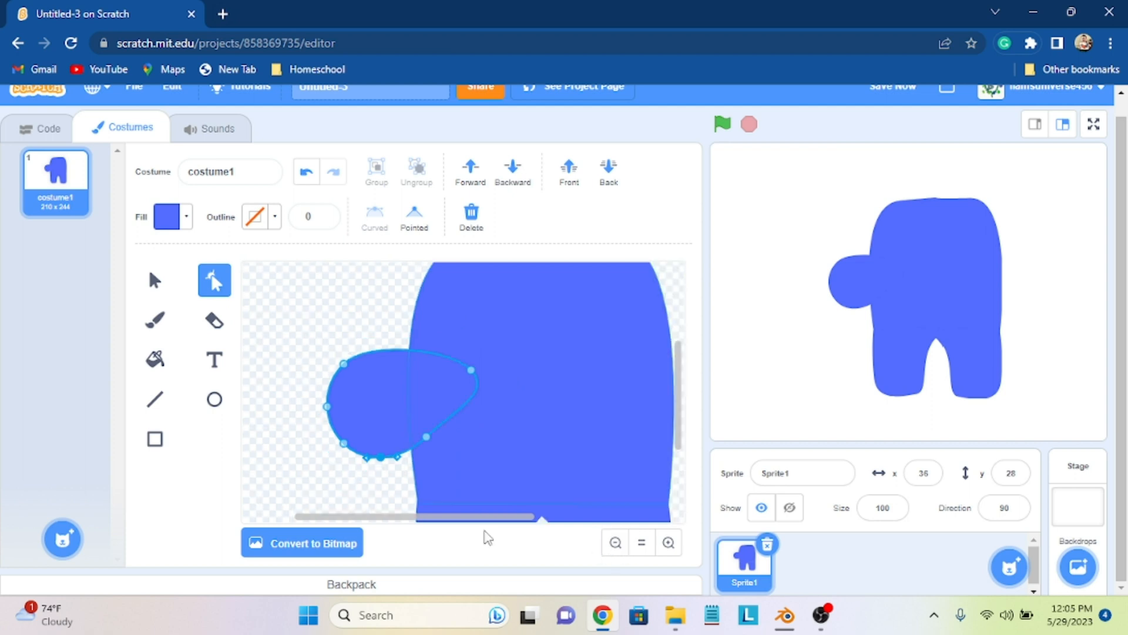
left_click(426, 437)
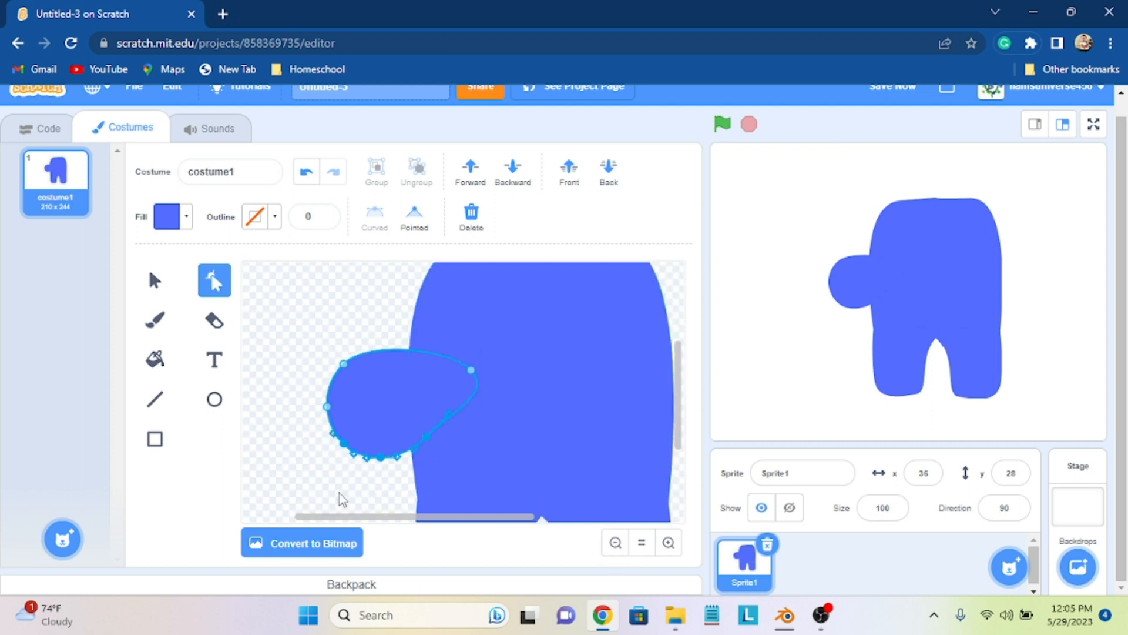
left_click_drag(366, 459, 384, 497)
key("ctrl+z")
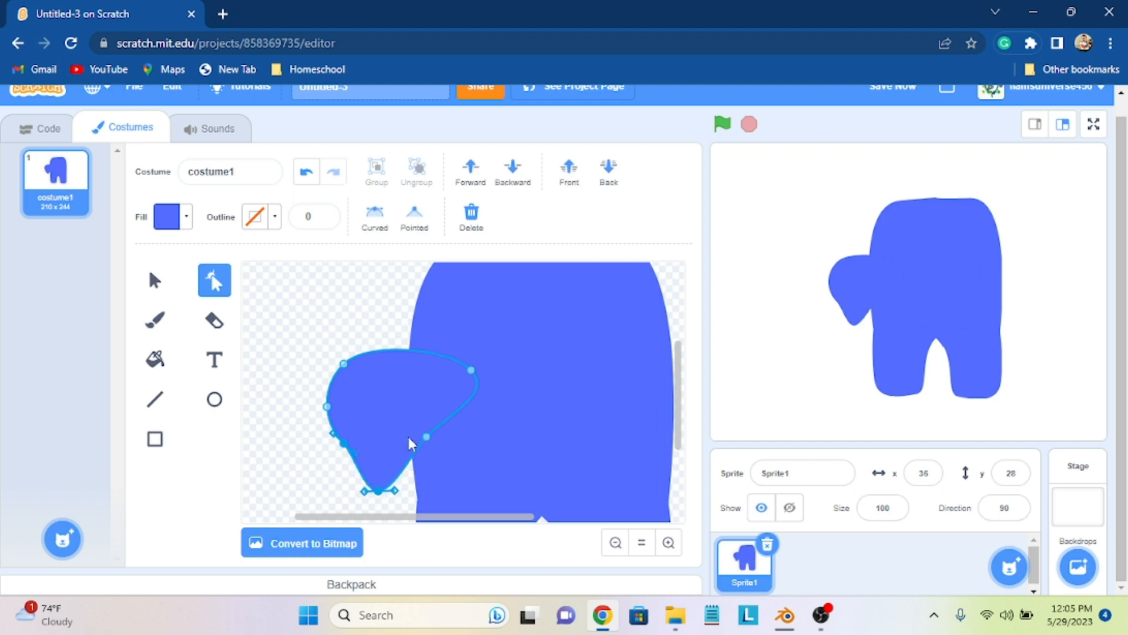
key("ctrl+z")
Step: Move the arm's lower-left, bottom and lower-right points straight down together to lengthen the arm to leg height
left_click(344, 445)
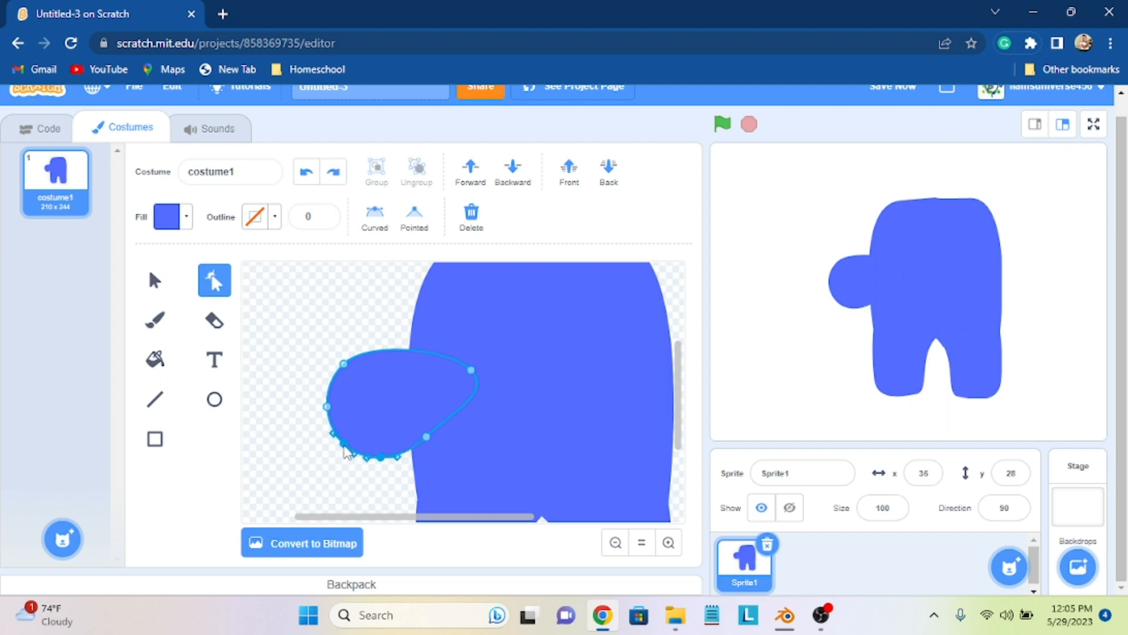
left_click(426, 436)
left_click_drag(381, 463, 372, 538)
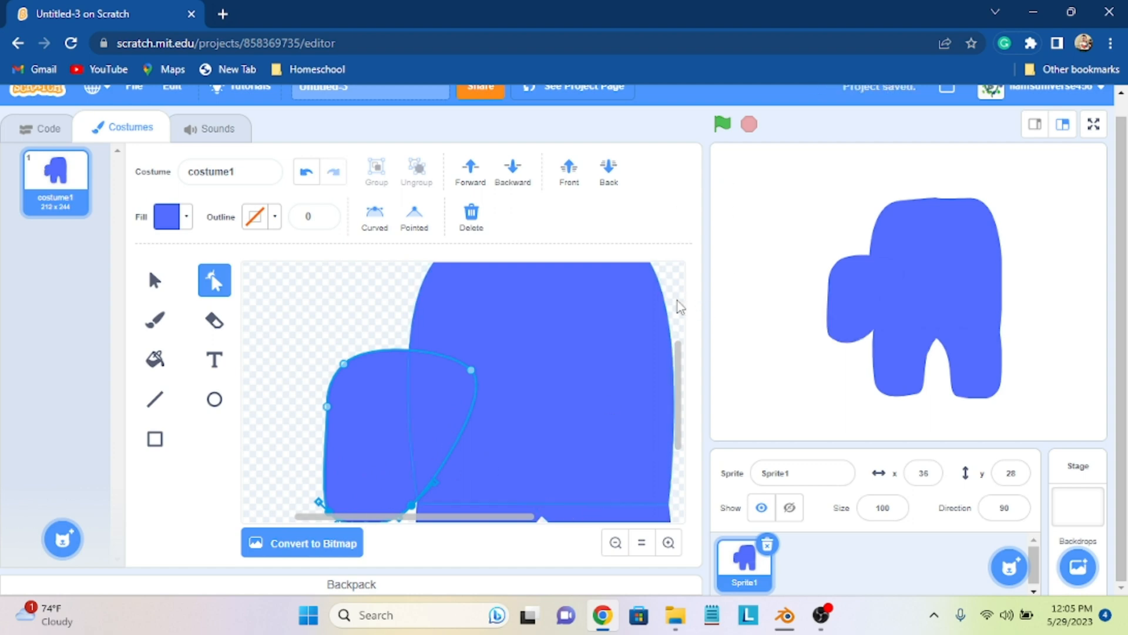
left_click(471, 371)
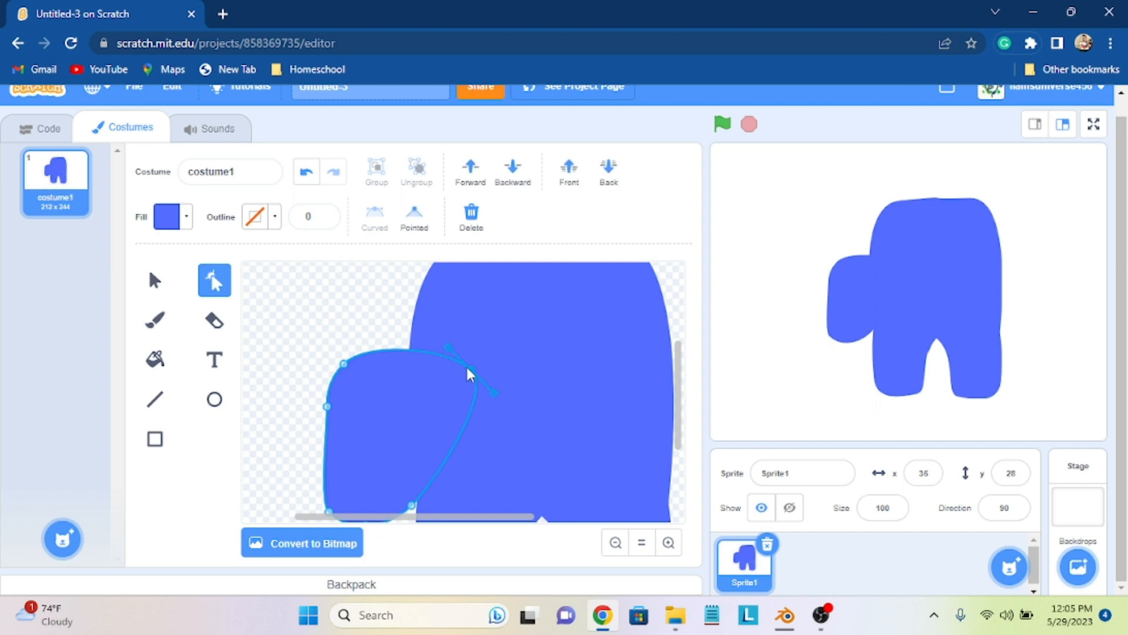
left_click(469, 369)
left_click(468, 369)
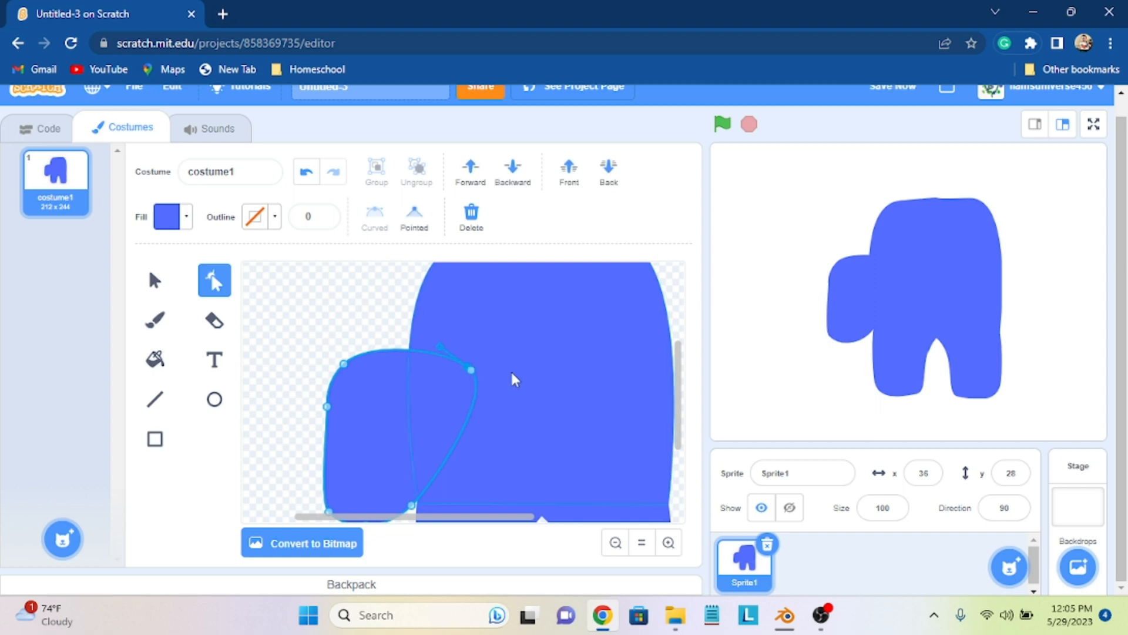
key("ctrl+z")
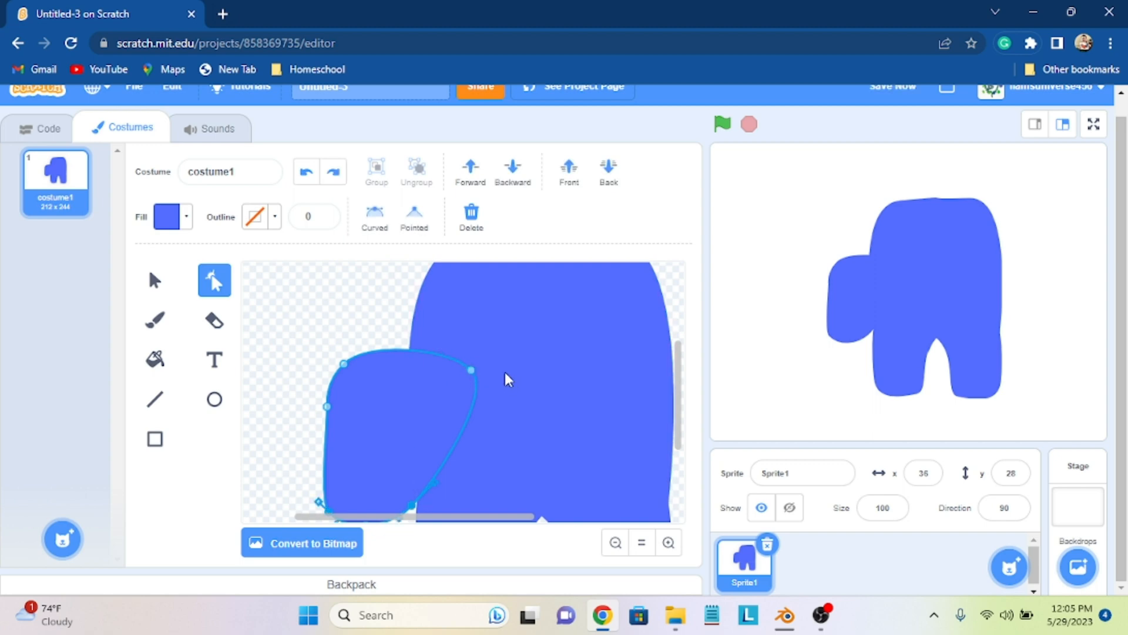
left_click(473, 370)
left_click_drag(468, 370, 436, 374)
key("ctrl+z")
key("ctrl+z")
Step: Add a point on the arm's inner edge, pull it outward to the body's side, and shift the three lower points slightly outward
left_click(456, 436)
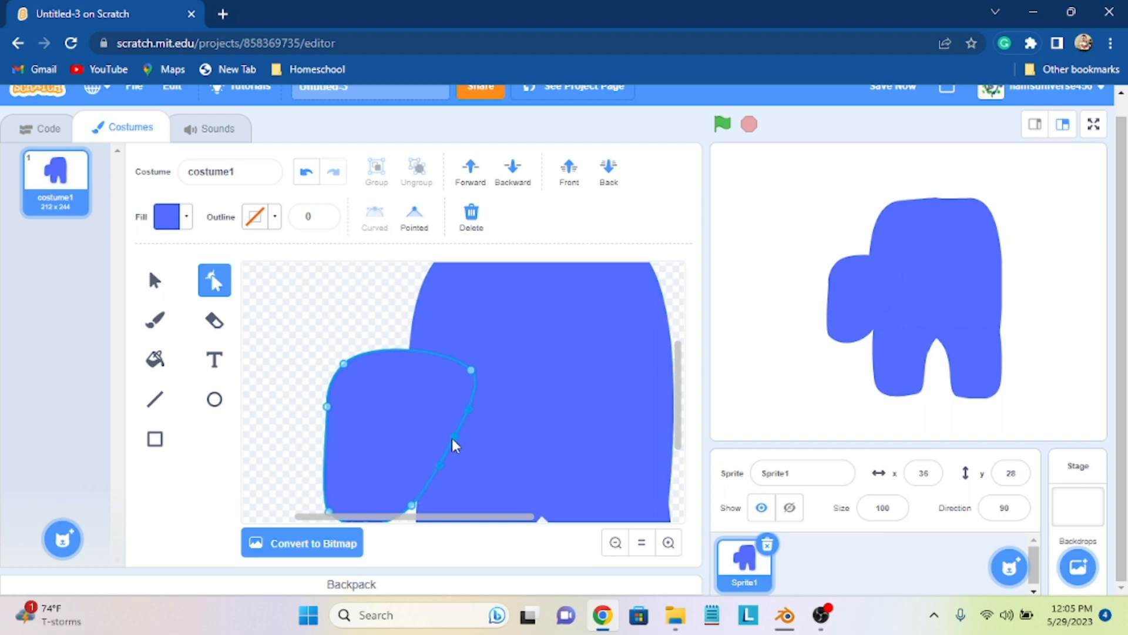
left_click_drag(454, 442, 413, 447)
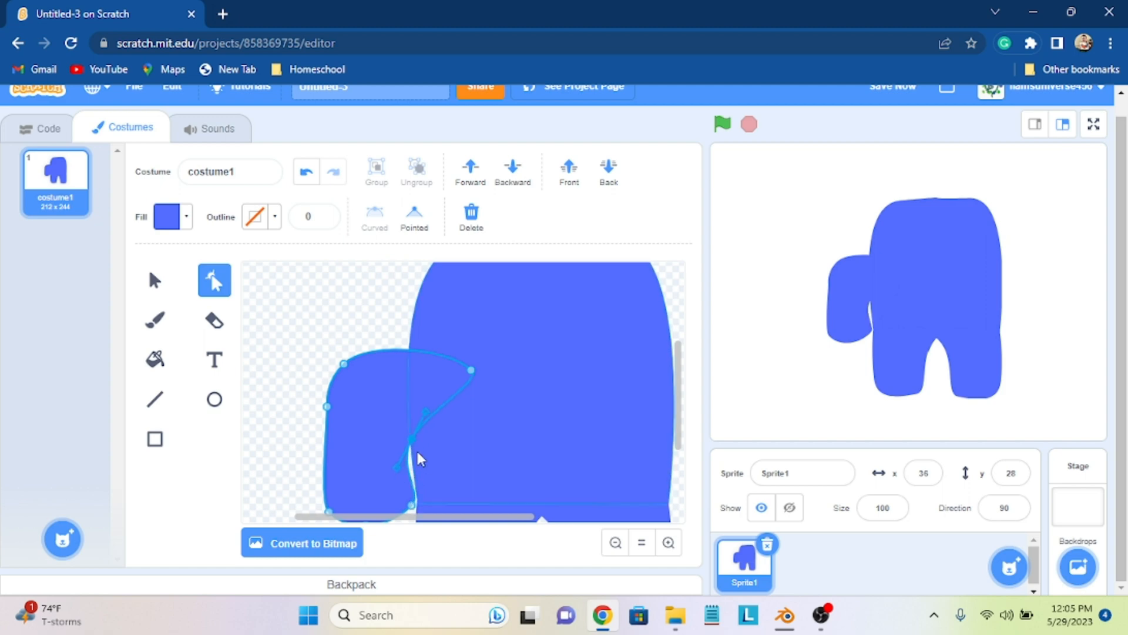
scroll(432, 464, "down", 3)
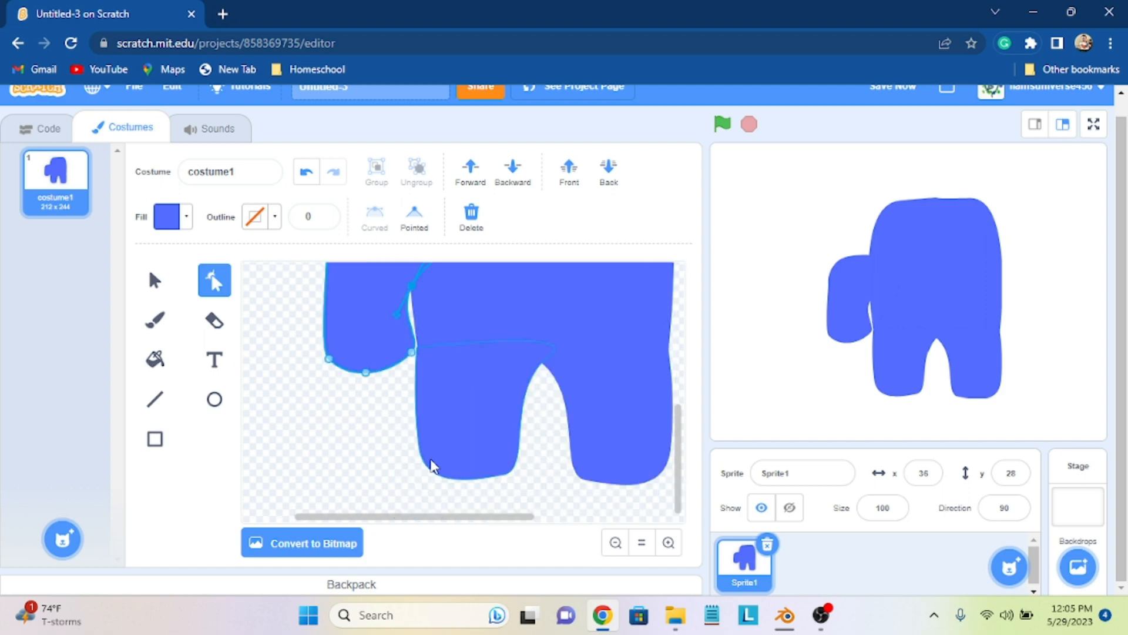
left_click(402, 371)
left_click(400, 349)
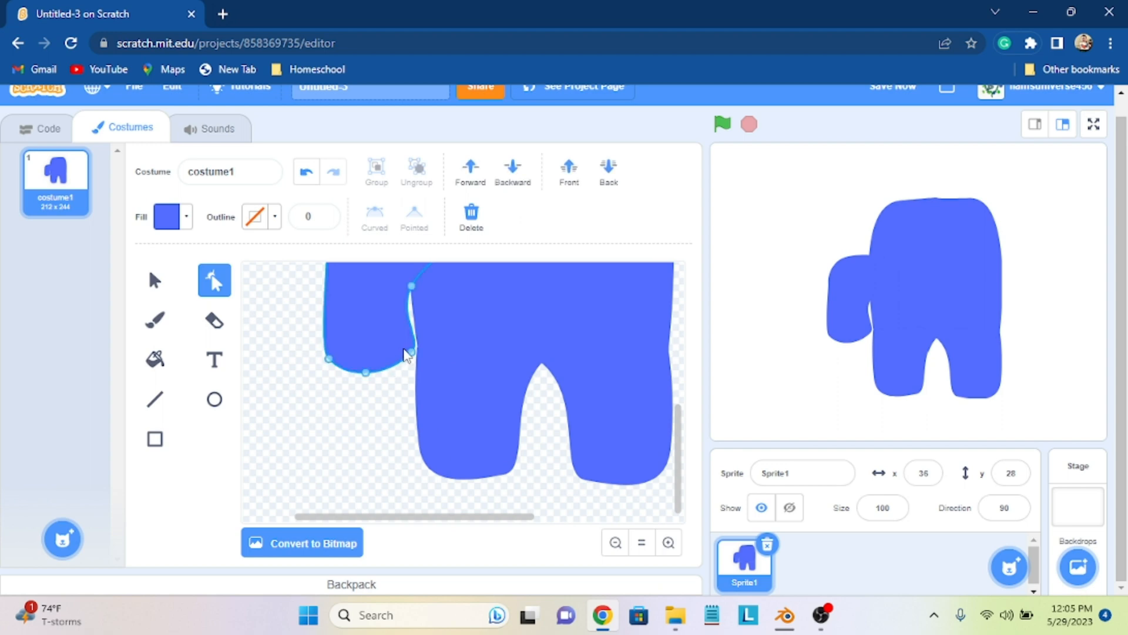
left_click(411, 353)
left_click(367, 372, "shift")
left_click(330, 360, "shift")
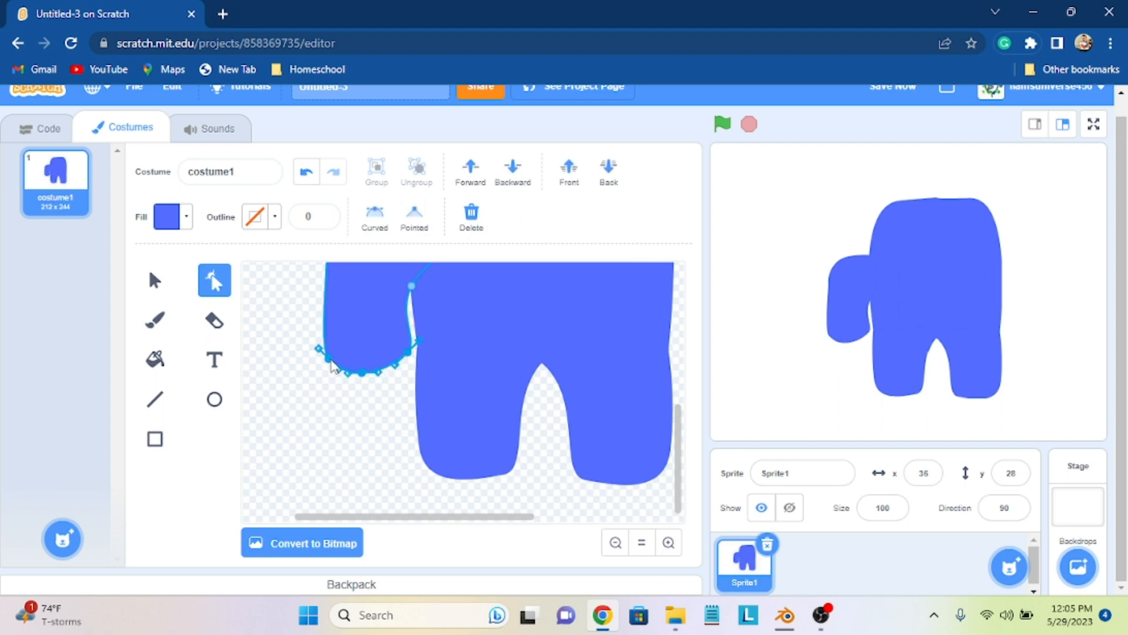
mouse_move(364, 372)
left_mouse_down()
mouse_move(353, 376)
mouse_move(363, 378)
left_mouse_up()
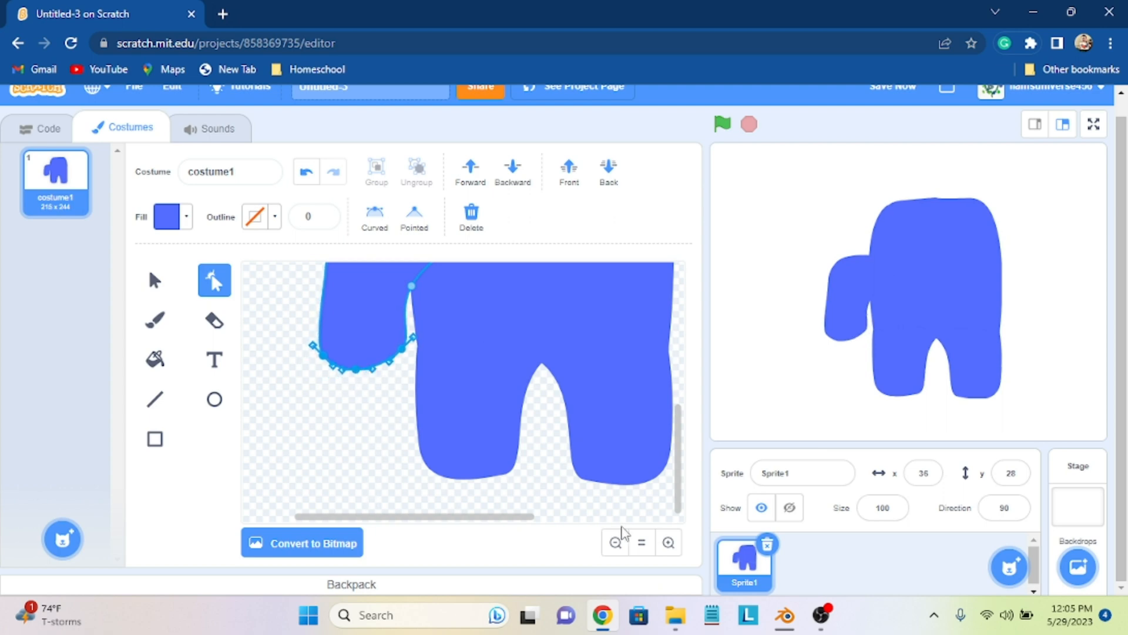
Step: Move the arm's two upper-left points slightly inward together so the outer edge slants toward the shoulder
left_click_drag(675, 466, 675, 390)
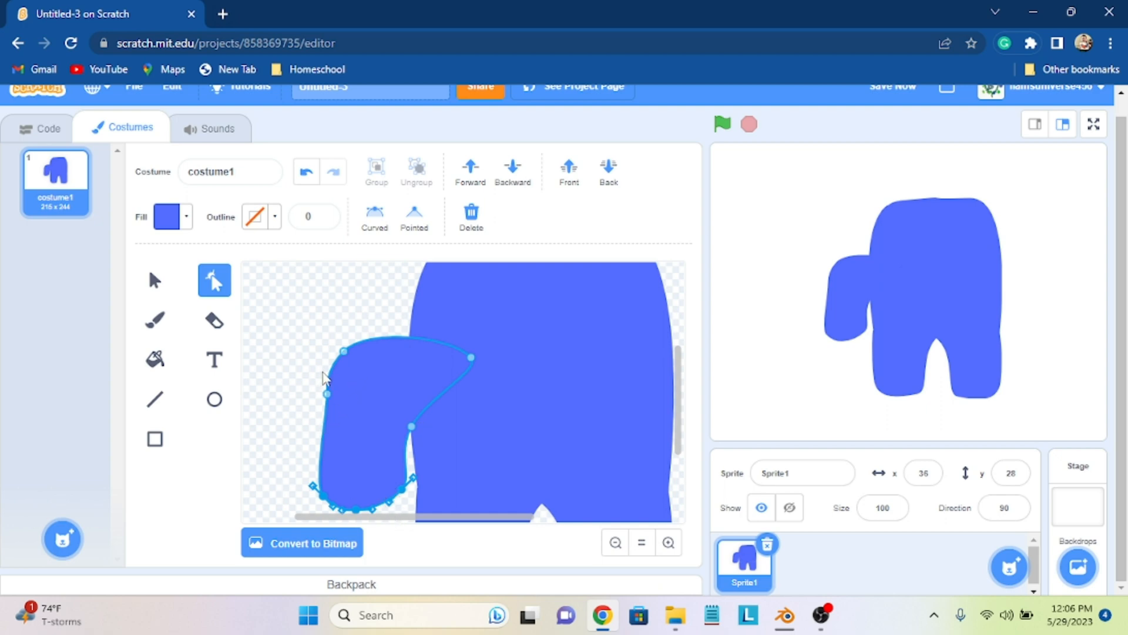
left_click(328, 393)
left_click(343, 352)
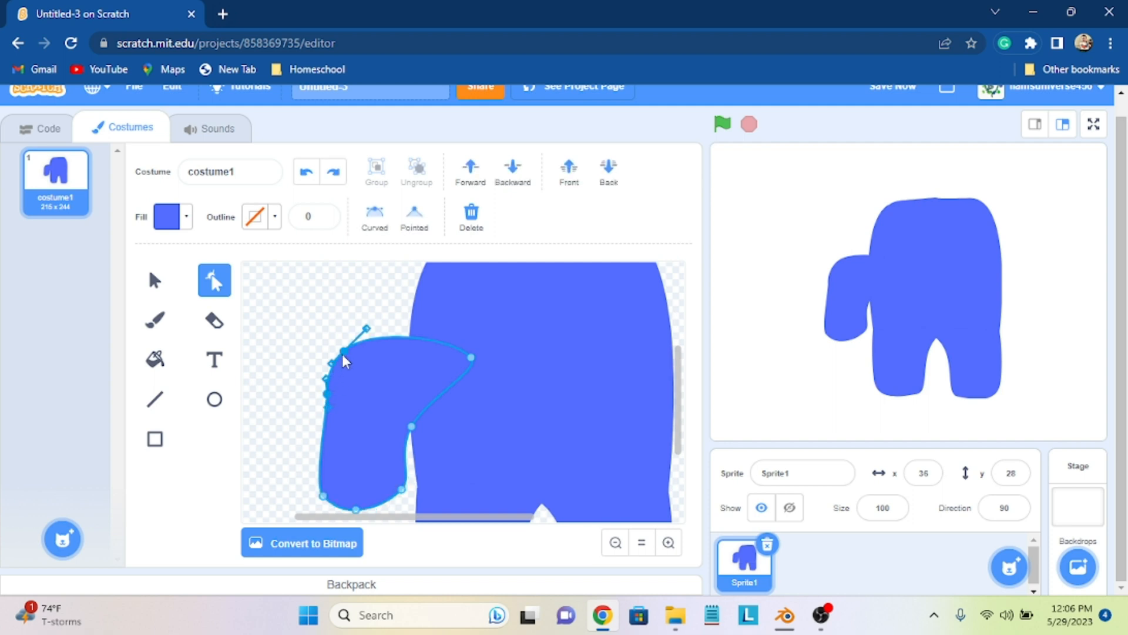
left_click_drag(343, 356, 356, 353)
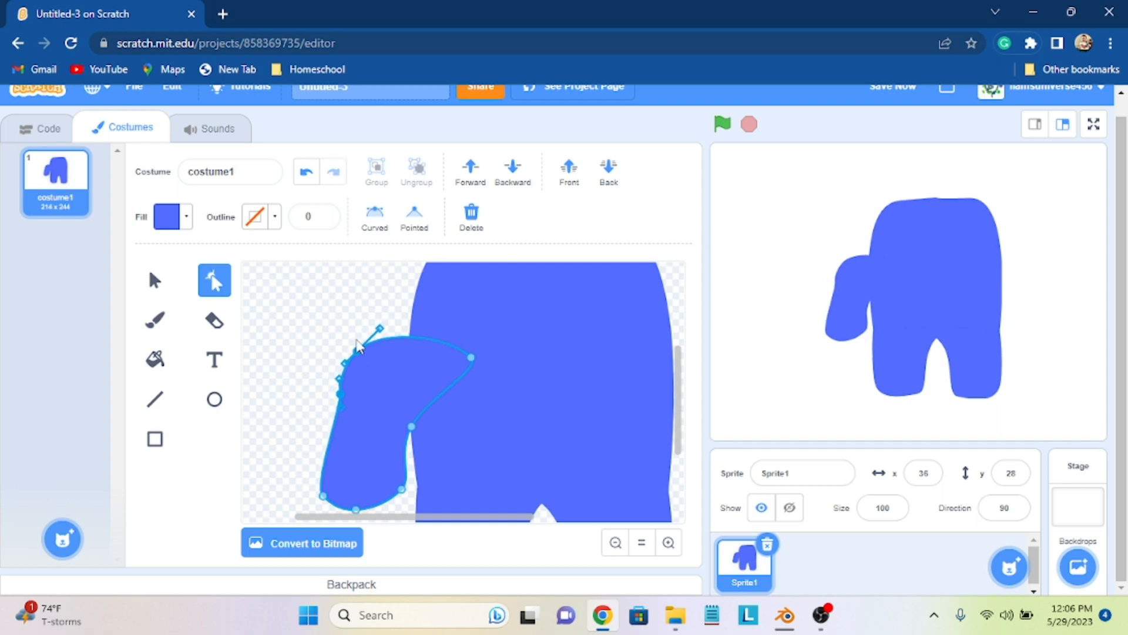
Step: Adjust both curve handles of the arm's upper outer-edge point to smooth the outline below the shoulder
left_click_drag(341, 408, 335, 410)
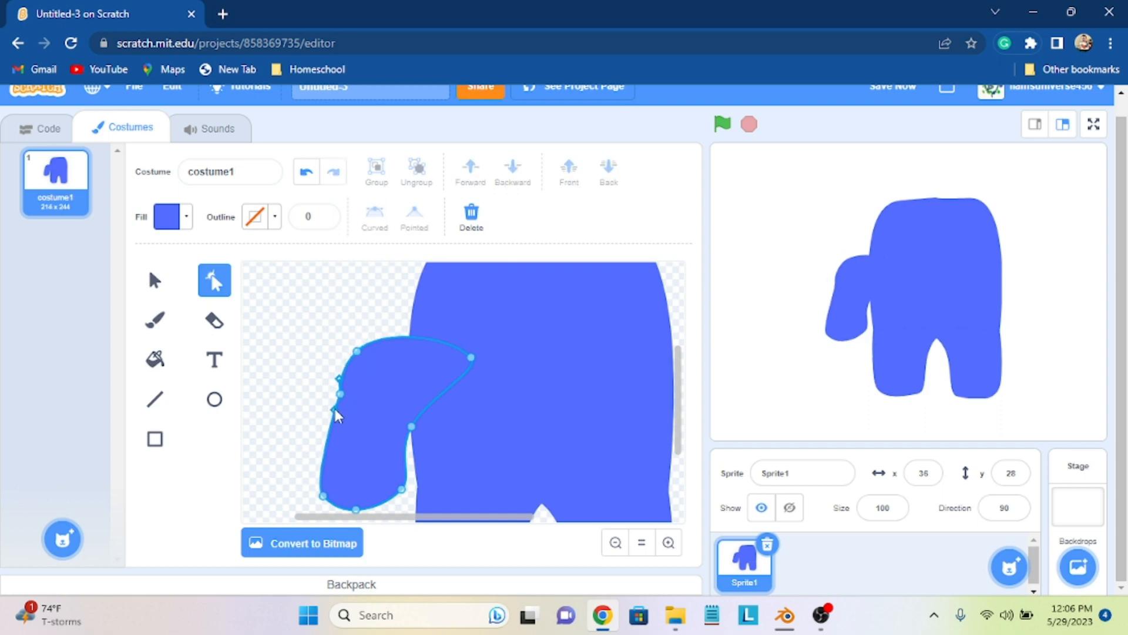
left_click(337, 396)
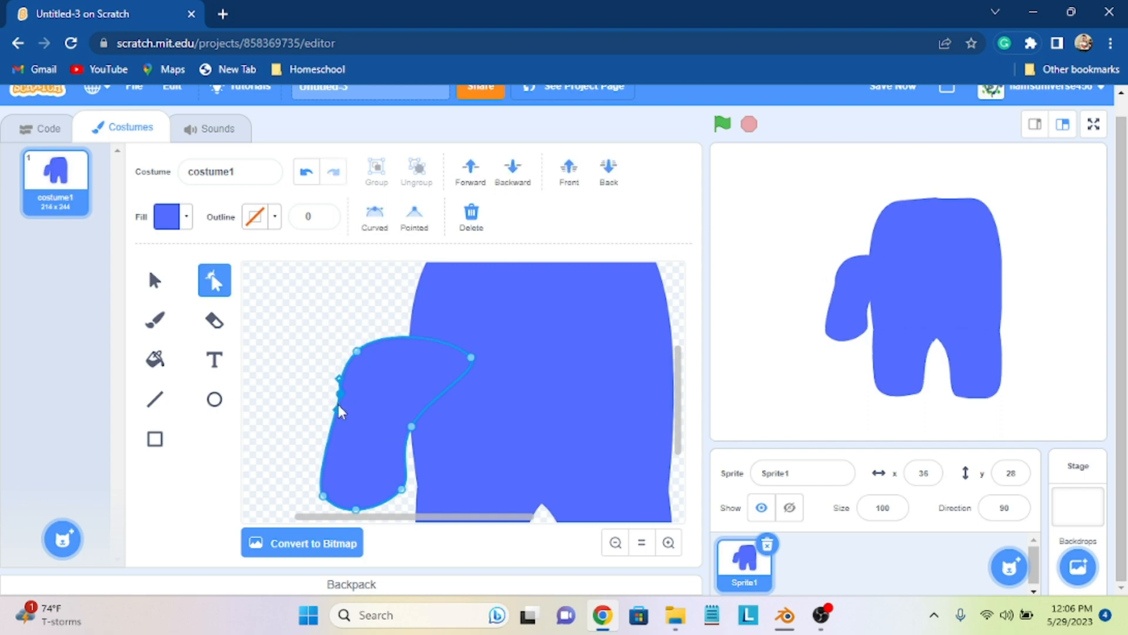
left_click_drag(340, 379, 345, 378)
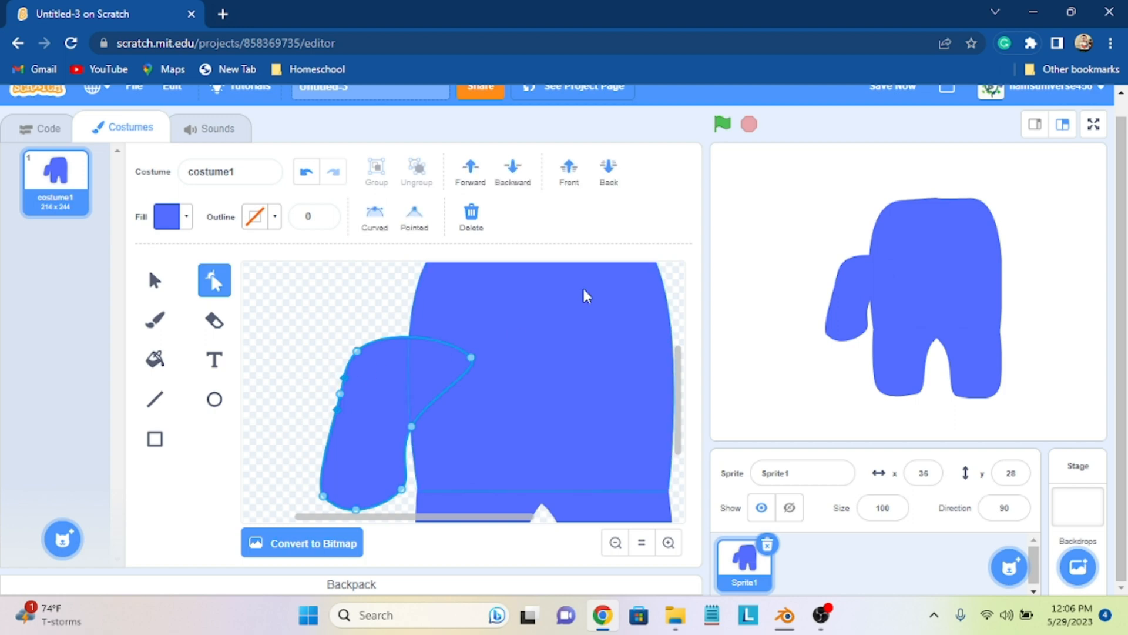
left_click(321, 323)
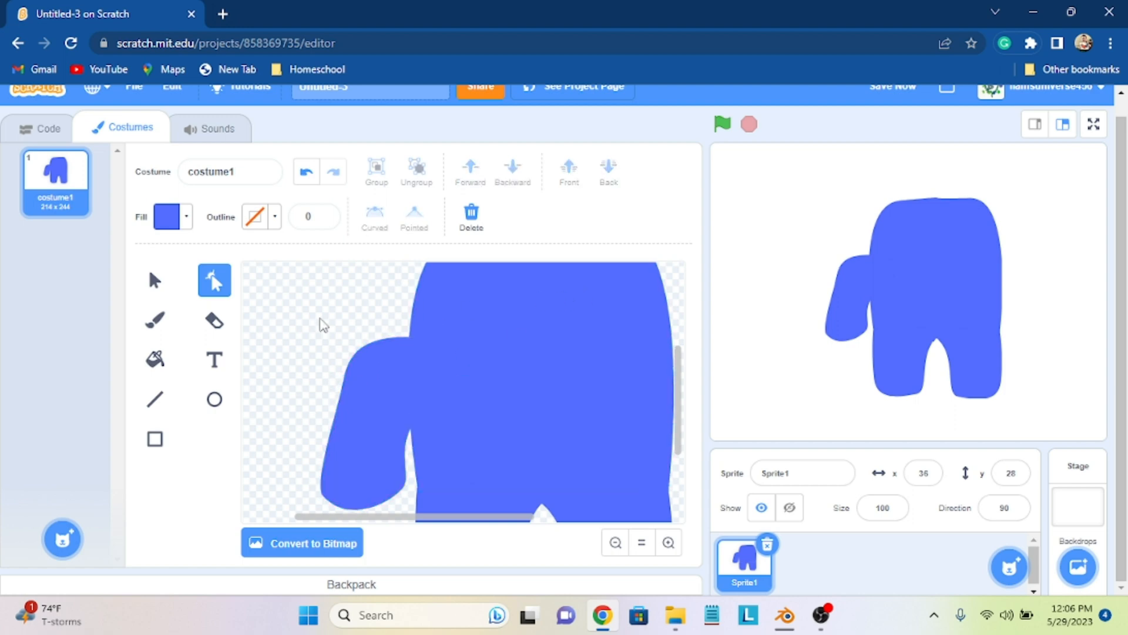
Step: Narrow the arm's lower end by moving its lower-left point inward and its lower-right point slightly inward and down
scroll(400, 462, "down", 3)
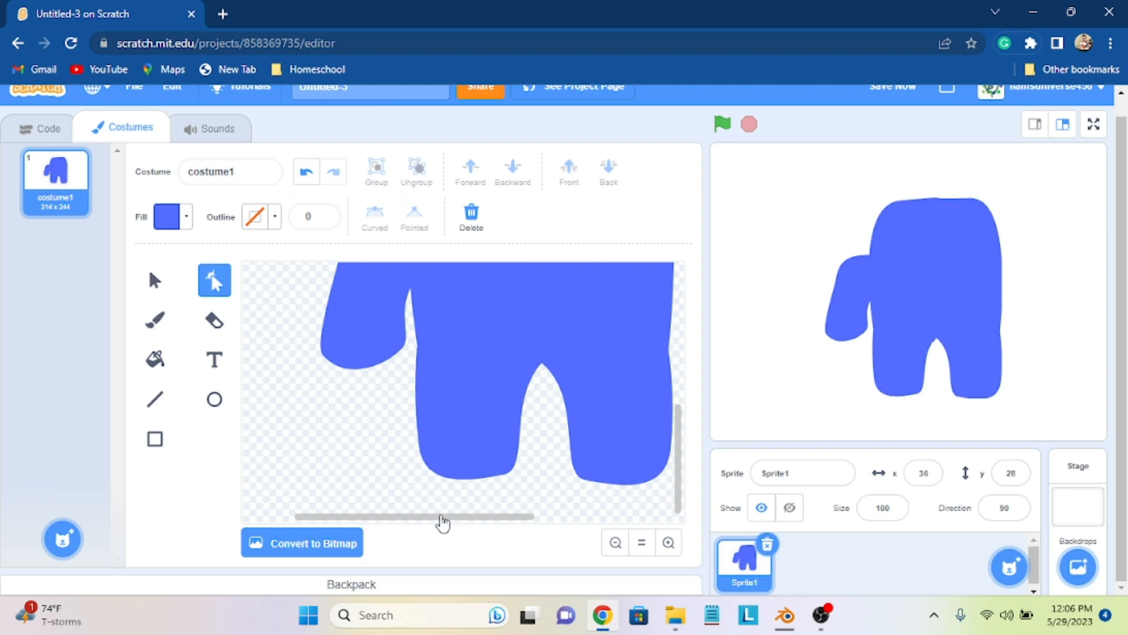
left_click(331, 356)
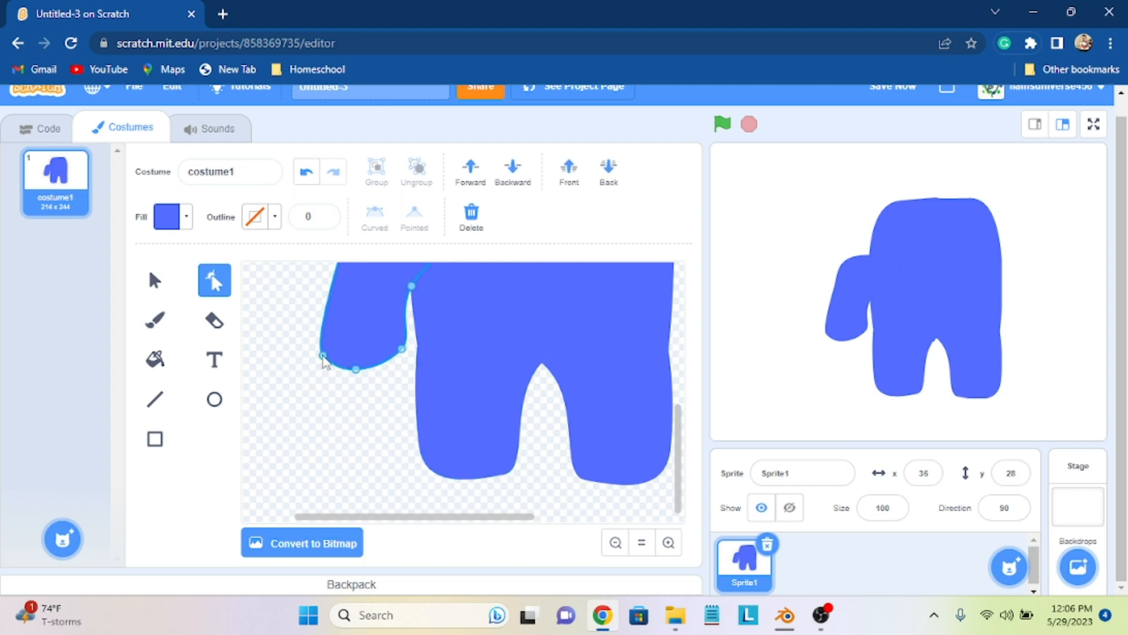
left_click_drag(332, 358, 337, 364)
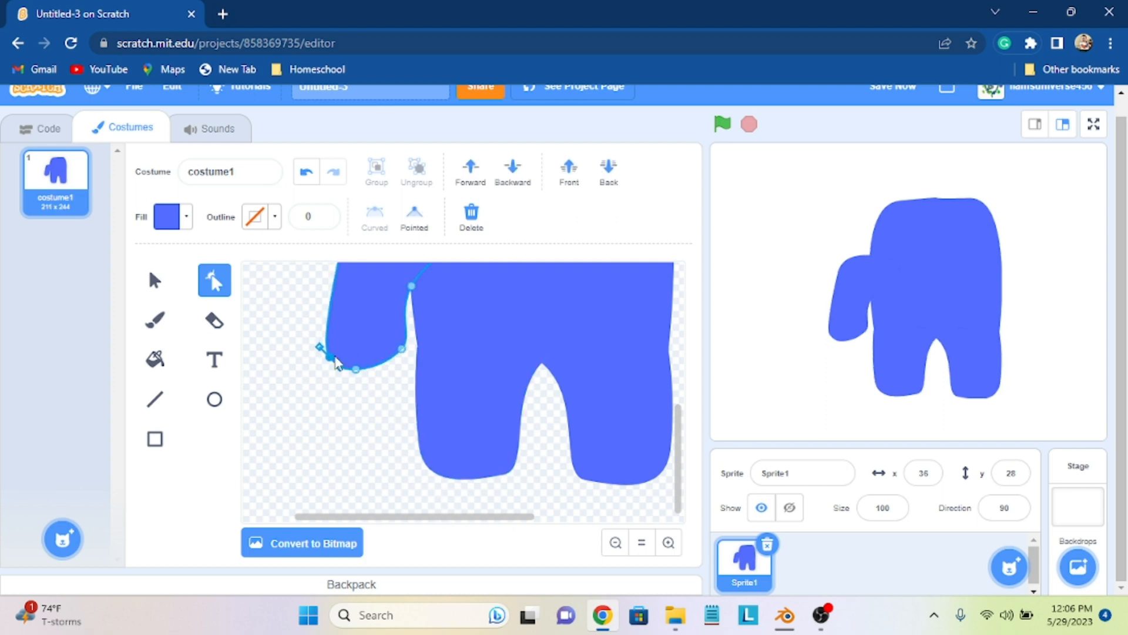
left_click_drag(405, 351, 402, 357)
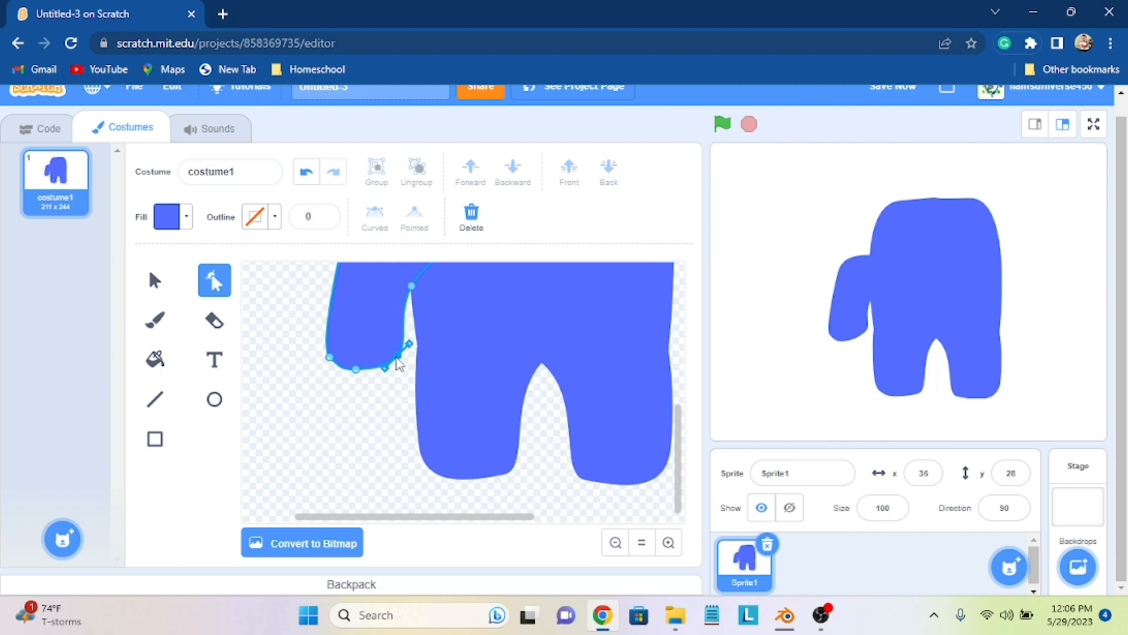
left_click(615, 542)
left_click(615, 542)
left_click(558, 419)
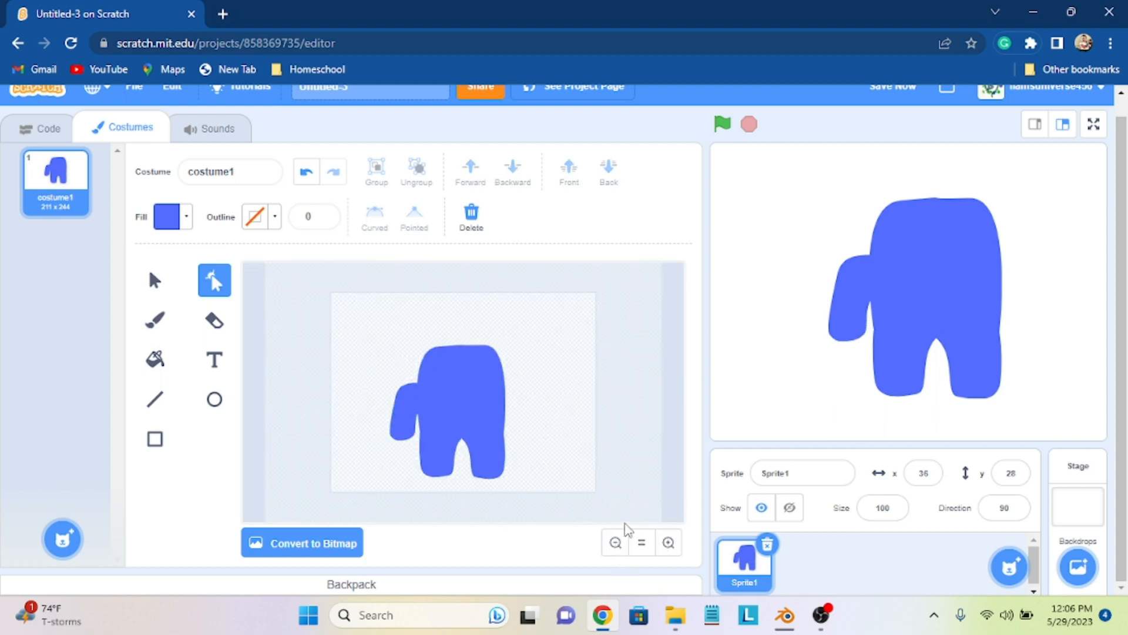
Step: Duplicate the finished arm by copying and pasting it
left_click(406, 412)
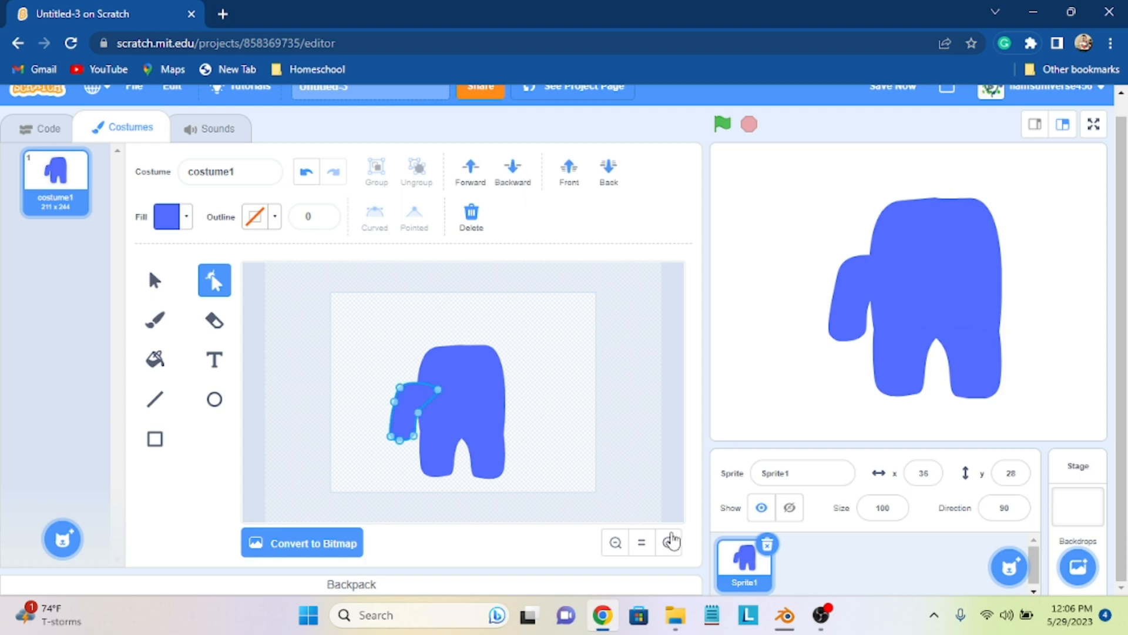
left_click(154, 280)
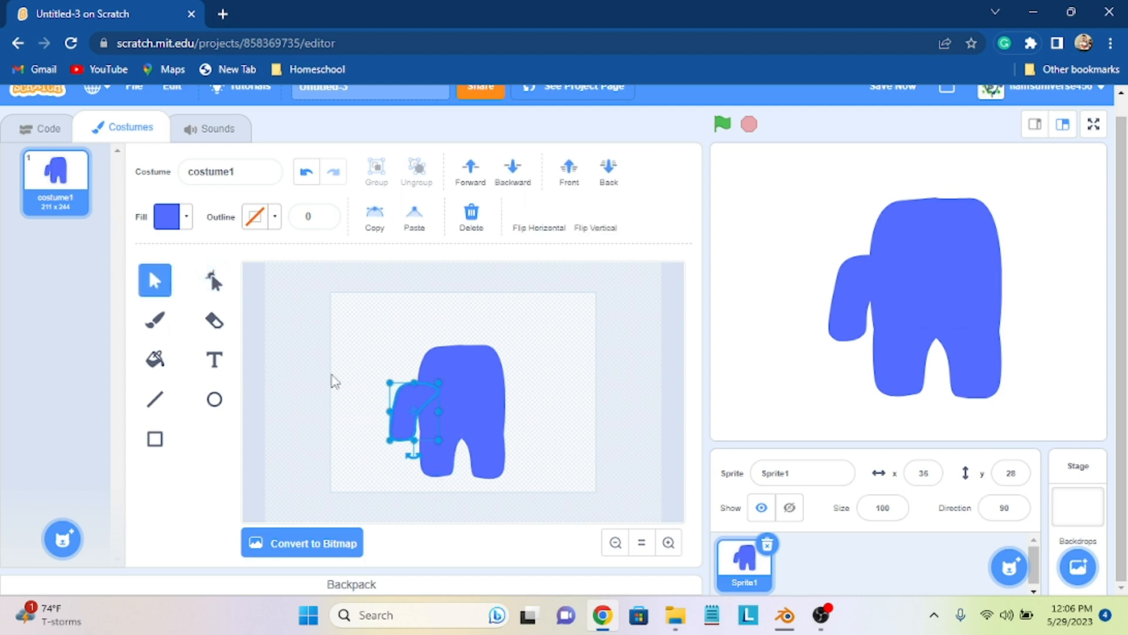
left_click(668, 541)
left_click(669, 542)
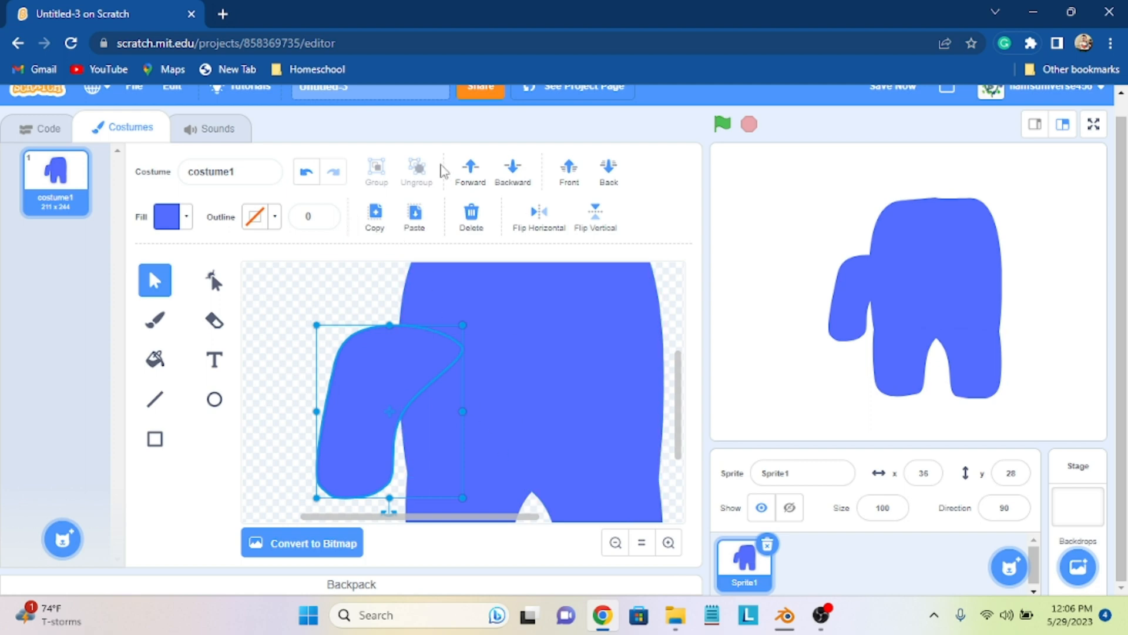
left_click(376, 213)
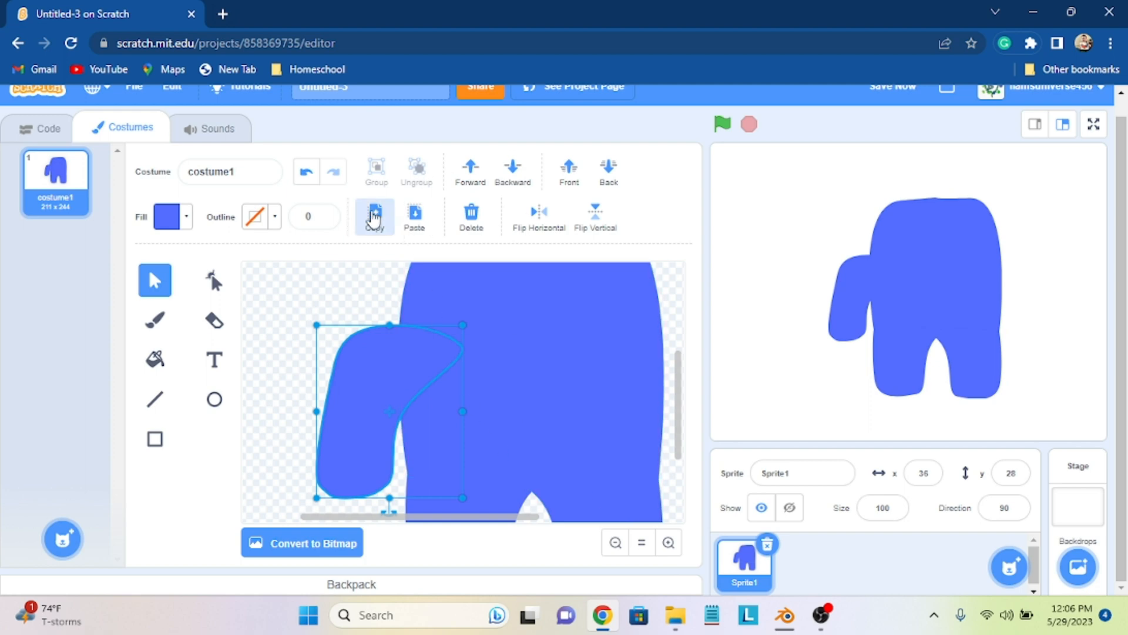
left_click(421, 209)
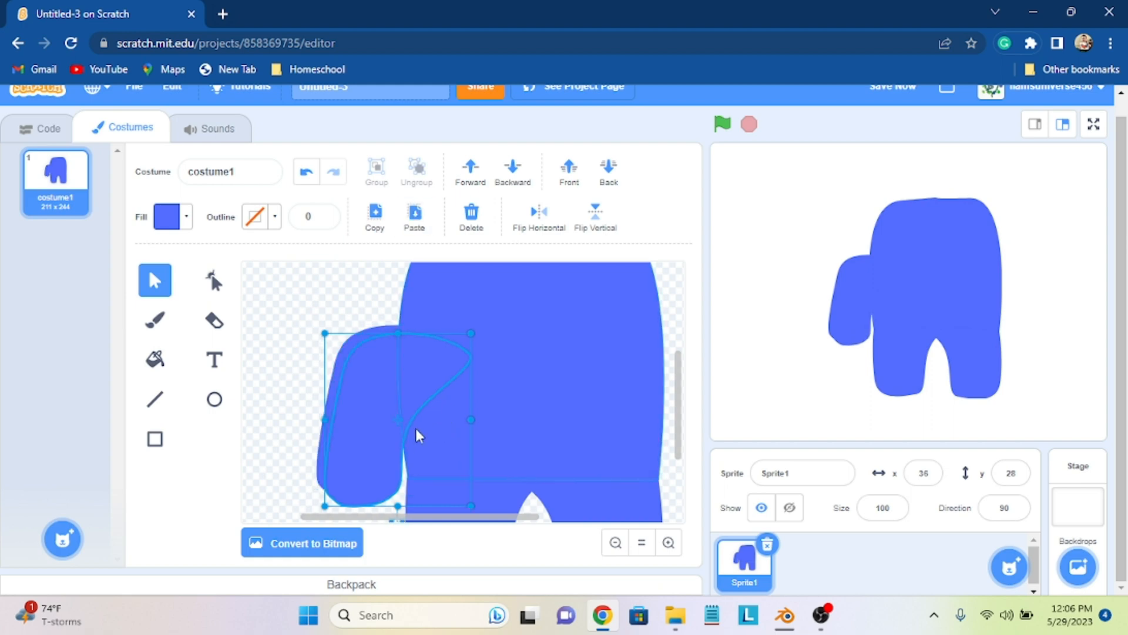
Step: Place the copied arm on the body's right side at shoulder height and flip it horizontally to mirror the first arm
left_click_drag(418, 433, 658, 408)
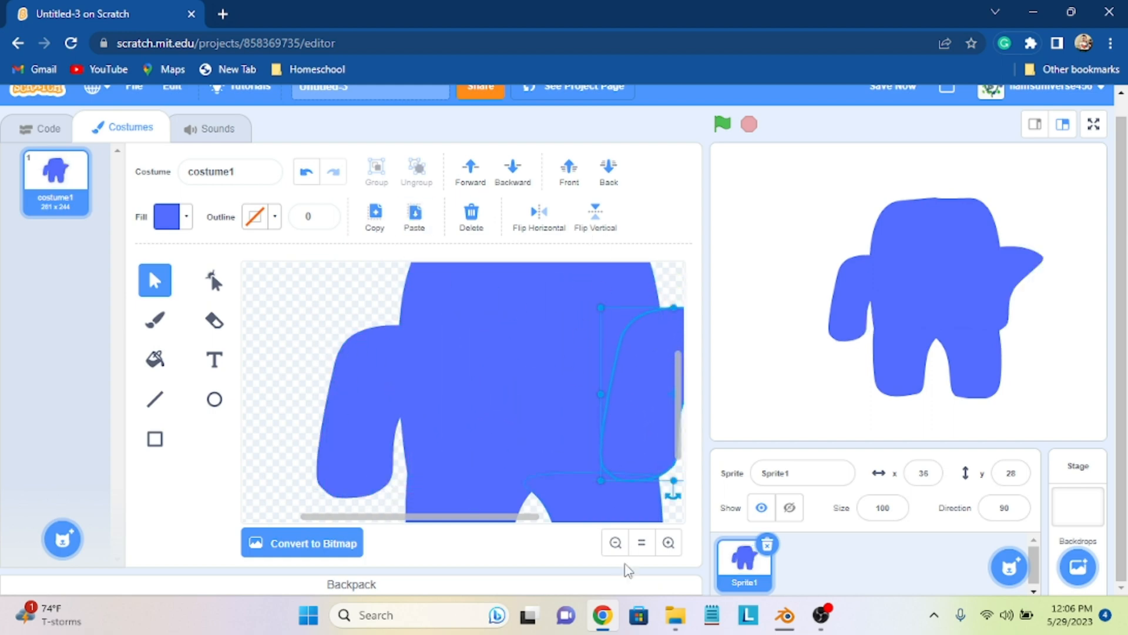
left_click(615, 542)
left_click_drag(514, 348, 522, 357)
left_click(537, 213)
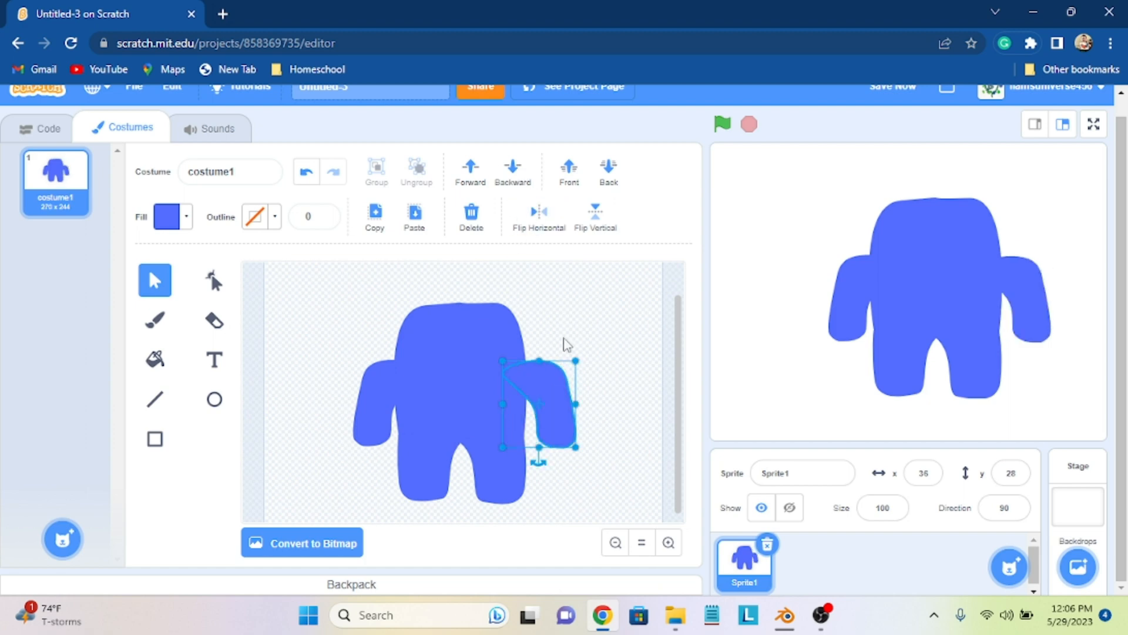
right_click(565, 365)
left_click(570, 310)
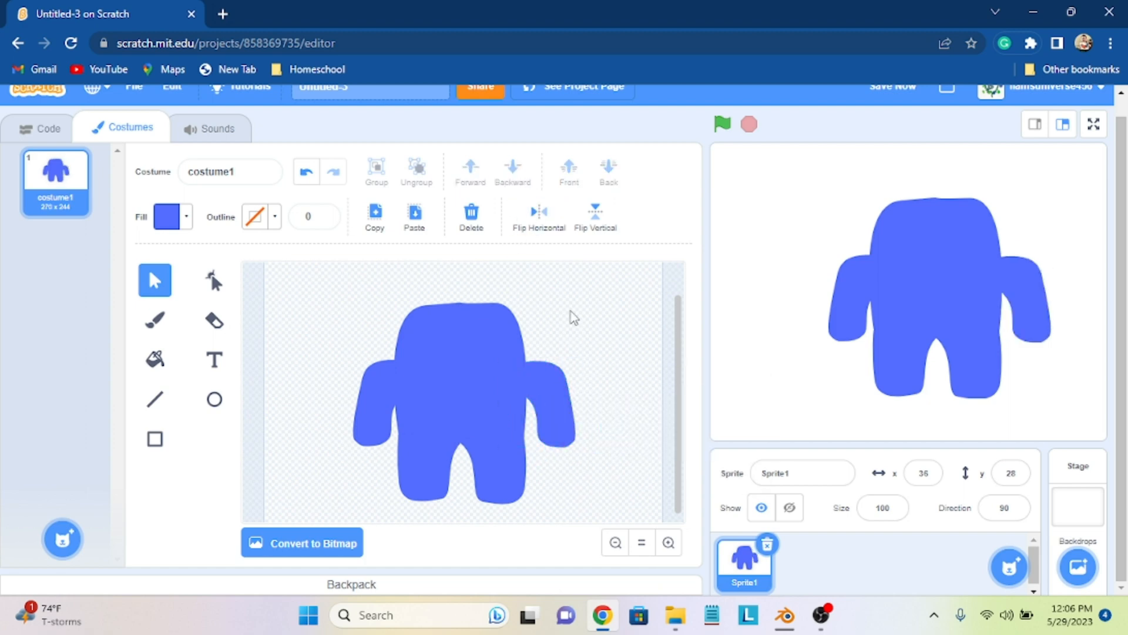
Step: Send the right arm behind the body and shift it slightly inward and up
left_click(545, 379)
left_click(608, 172)
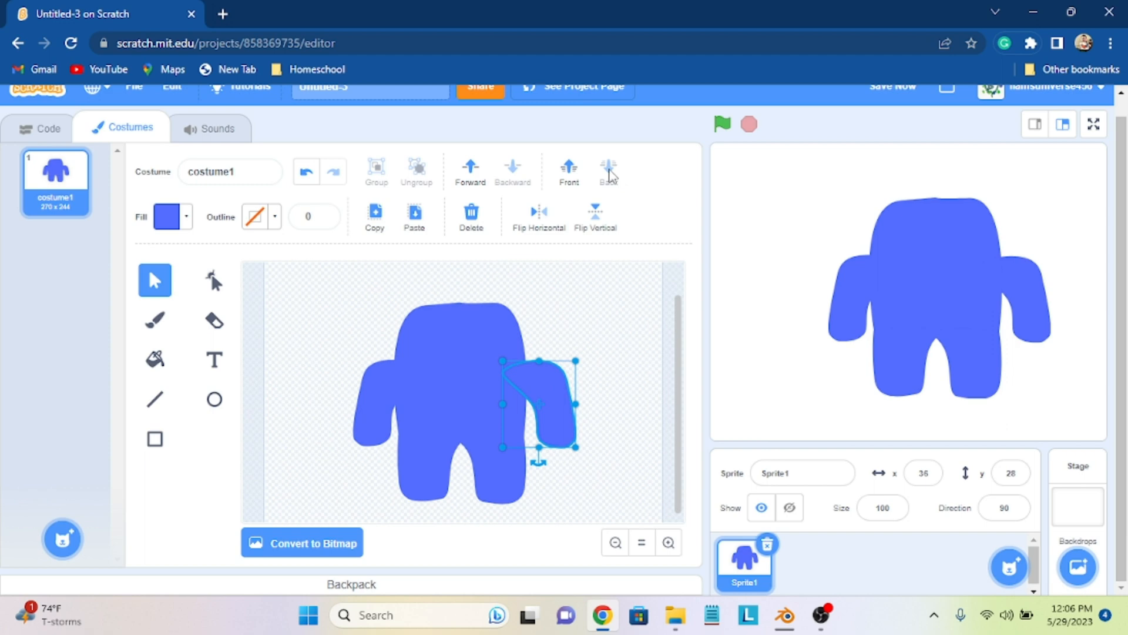
left_click(591, 343)
mouse_move(542, 393)
left_mouse_down()
mouse_move(536, 382)
mouse_move(549, 396)
left_mouse_up()
left_click(586, 351)
left_click(608, 370)
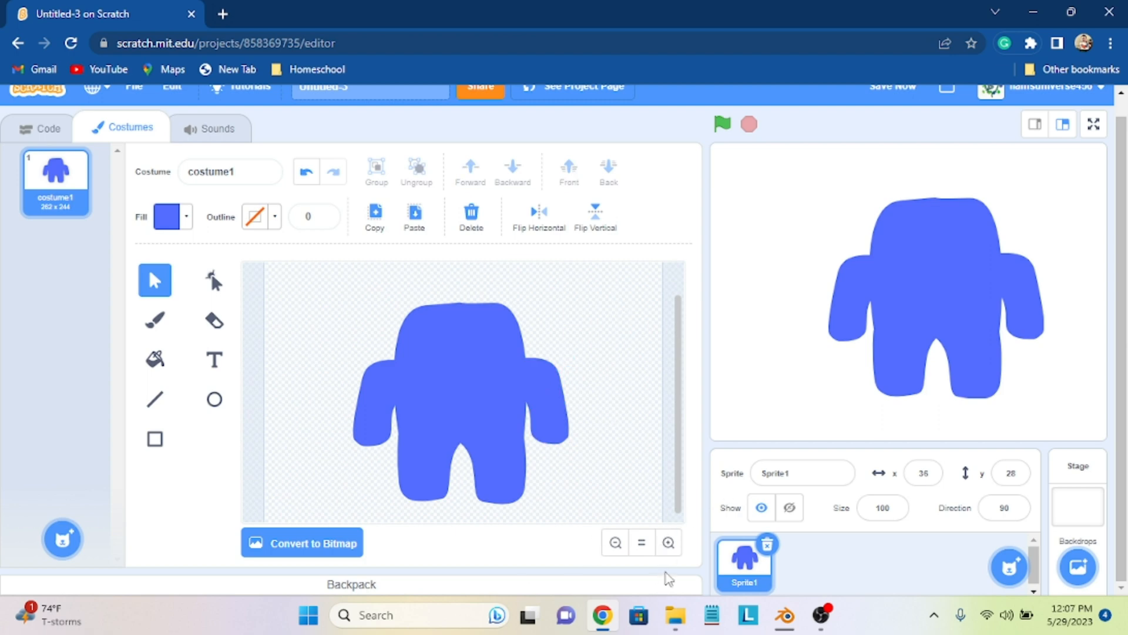
Step: Set the left arm's fill saturation to 74
left_click(668, 542)
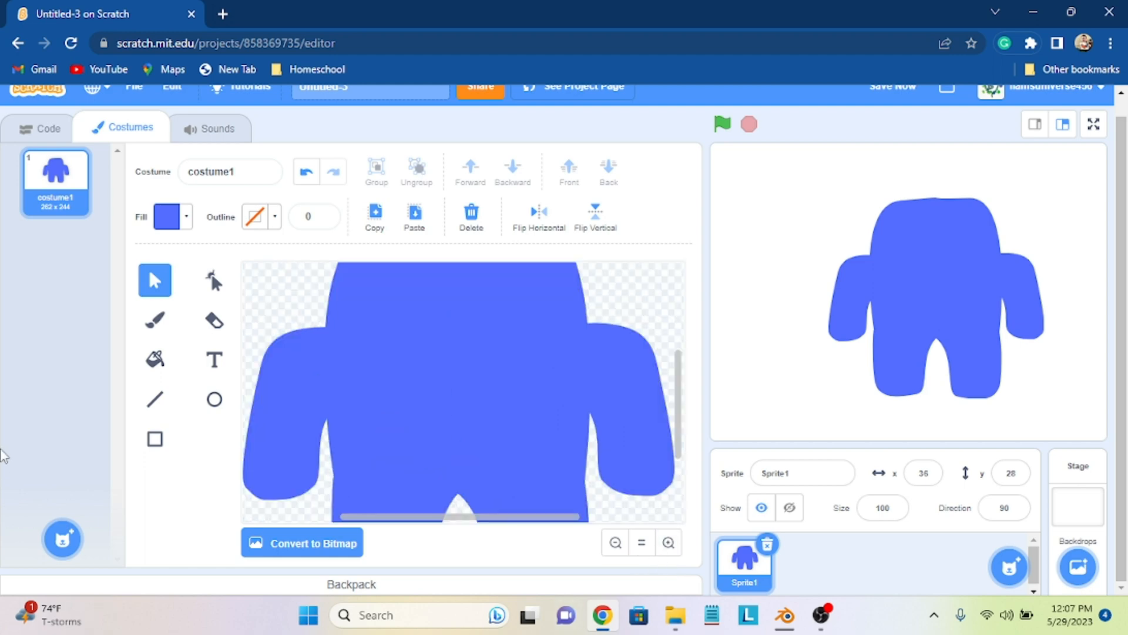
left_click(340, 362)
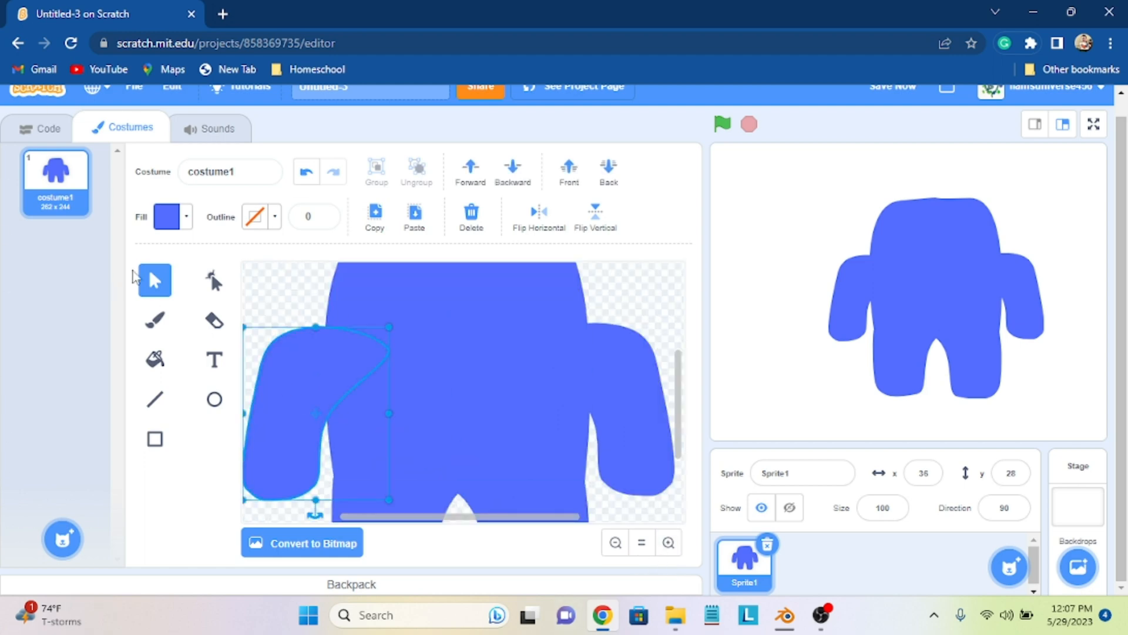
left_click(194, 222)
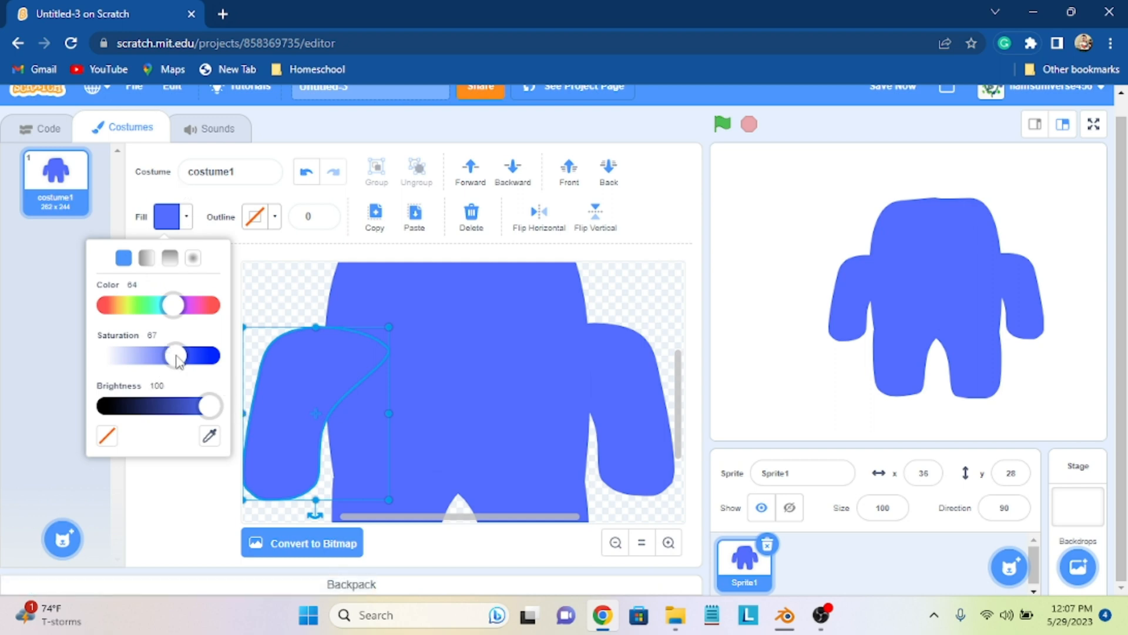
left_click_drag(177, 360, 187, 364)
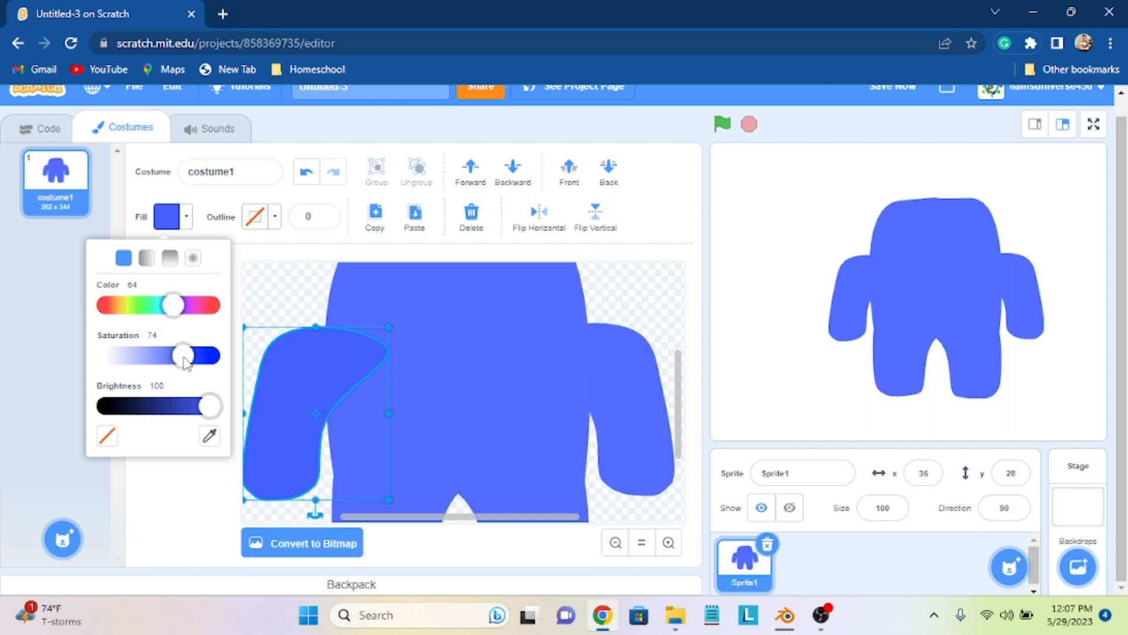
left_click(635, 401)
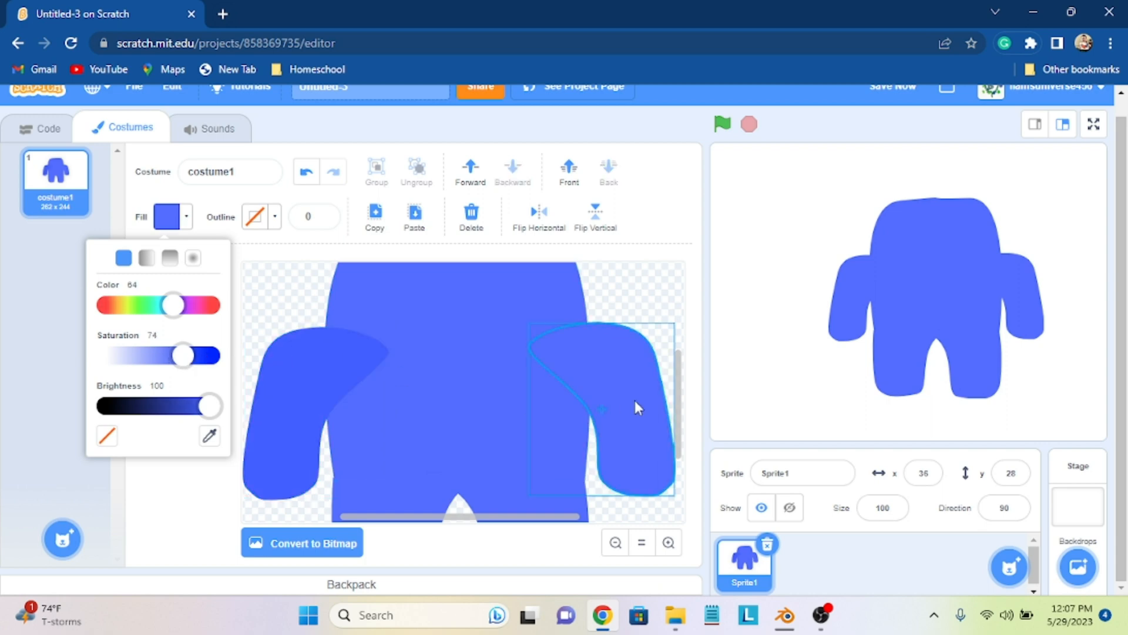
Step: Send the left arm to the back, behind the body
left_click(363, 352)
left_click(608, 169)
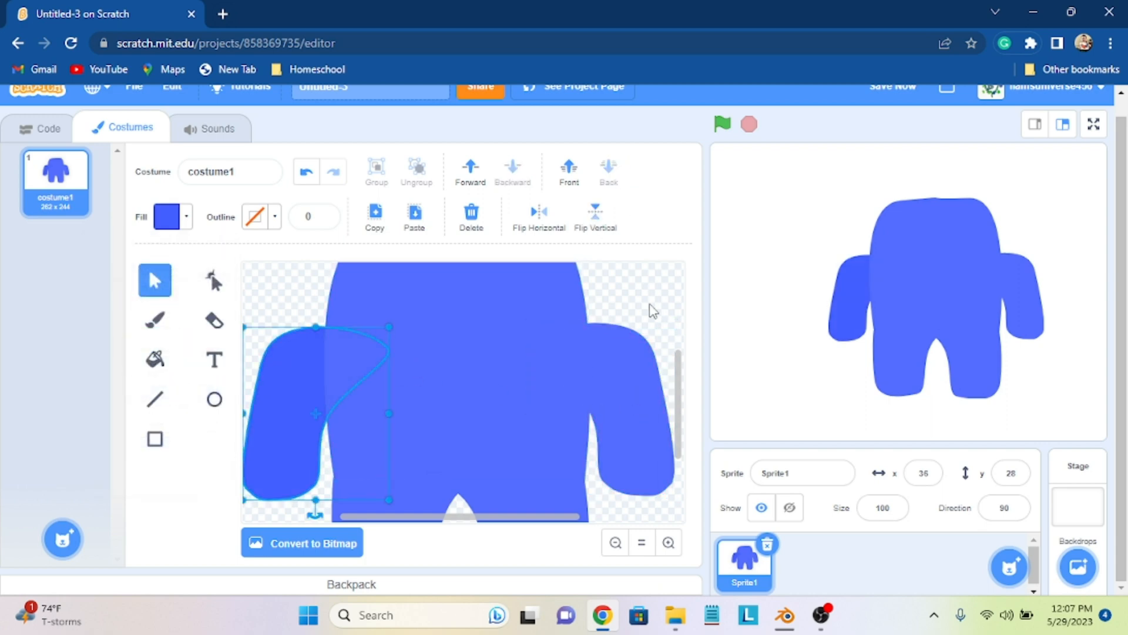
left_click(650, 310)
Step: Try lowering the fill saturation to about 28 and undo the left arm's last reordering
left_click(177, 221)
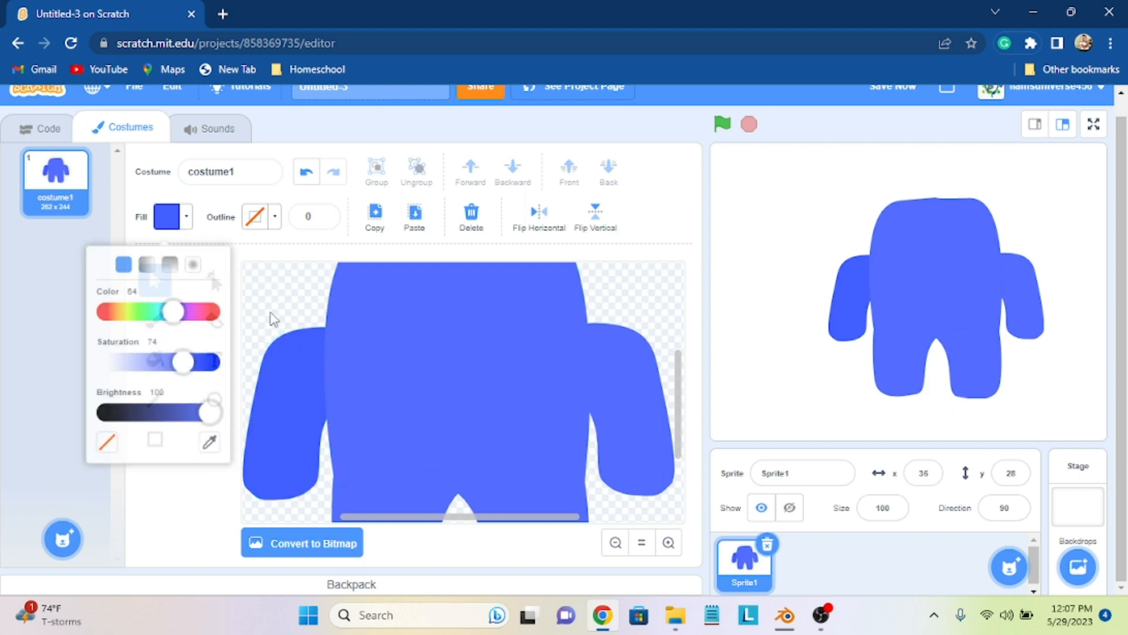
left_click_drag(184, 358, 136, 358)
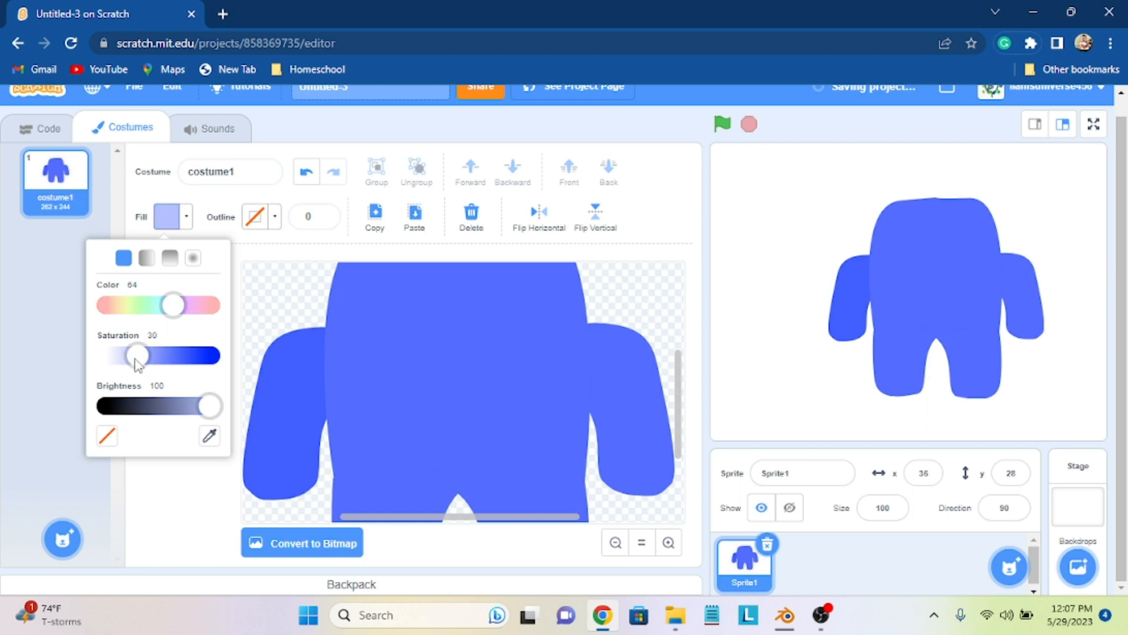
key("ctrl+z")
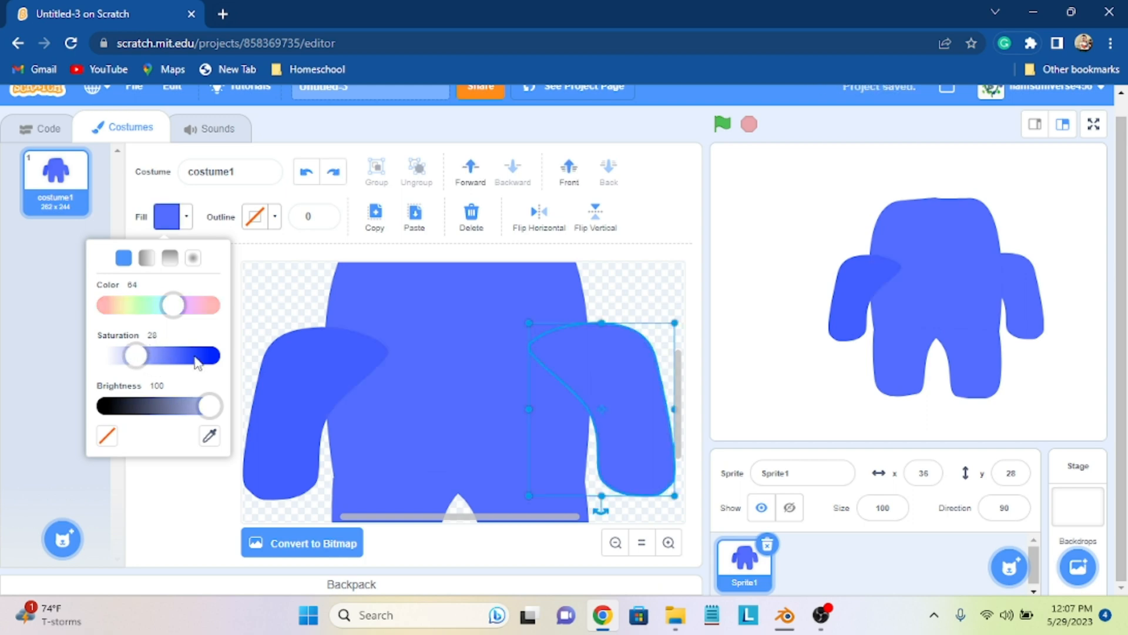
Step: Set the left arm's fill saturation to 71 and send the arm behind the body
left_click(275, 369)
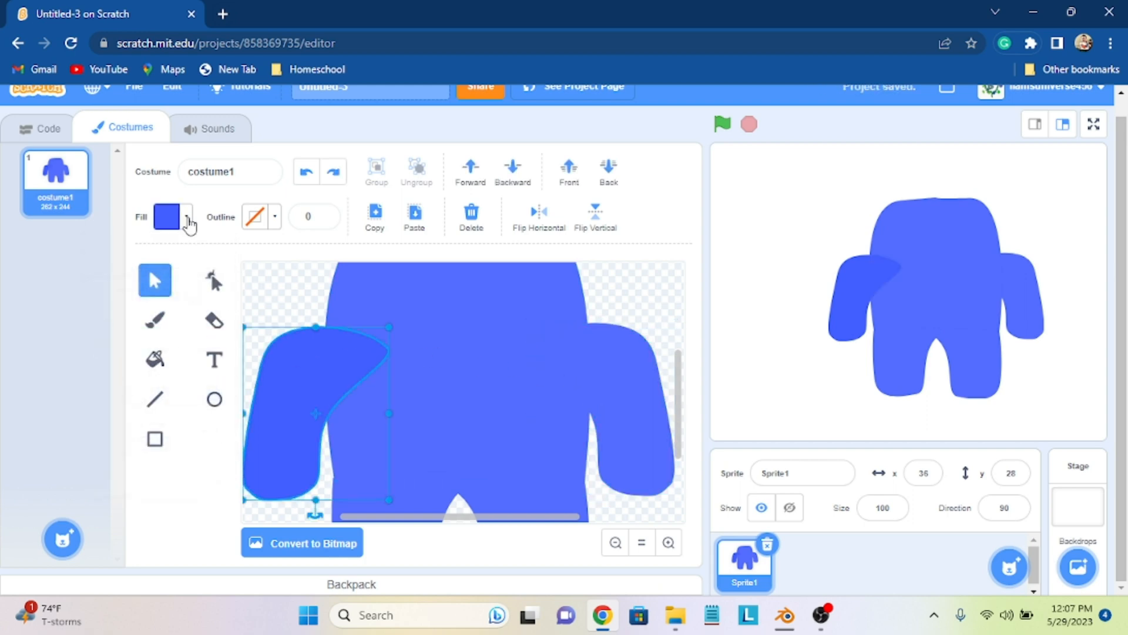
left_click(188, 223)
left_click(170, 357)
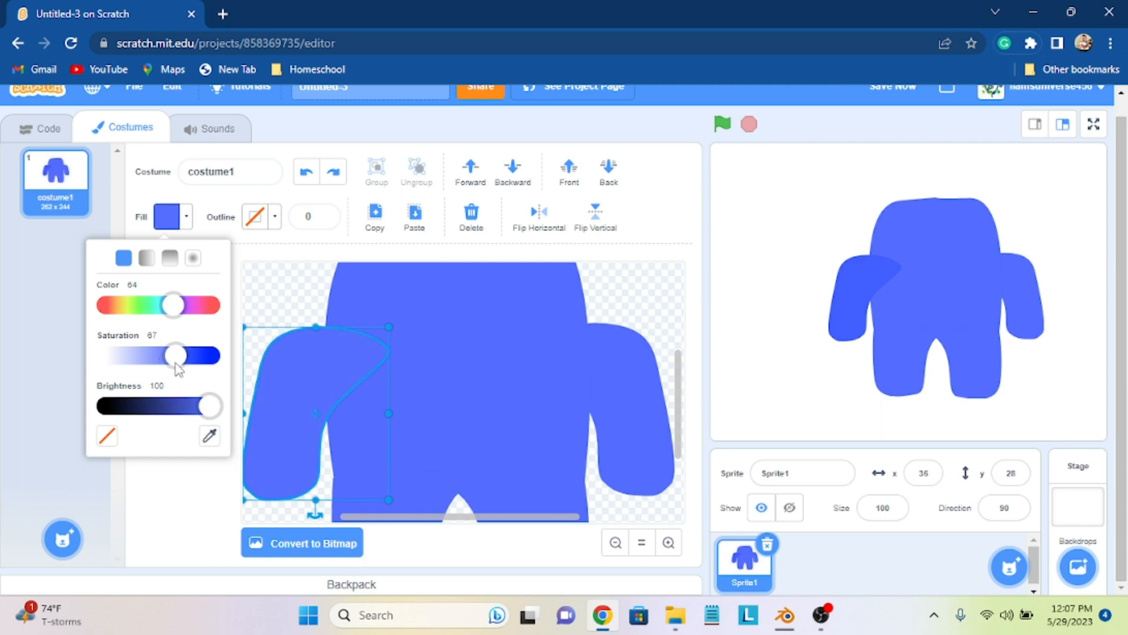
left_click_drag(170, 363, 182, 375)
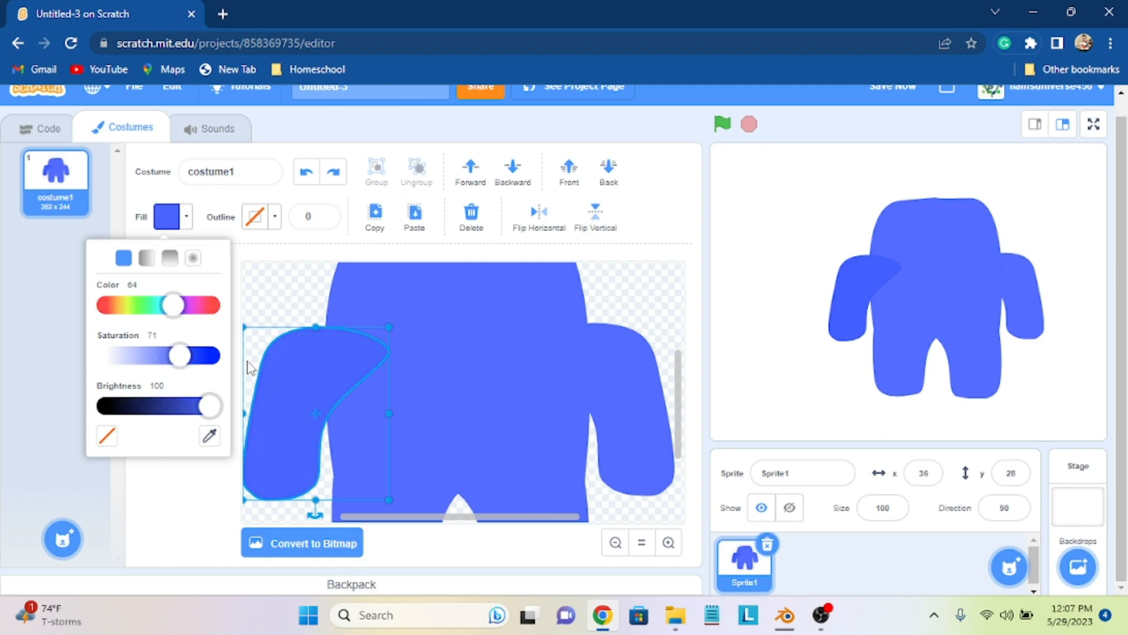
left_click(637, 305)
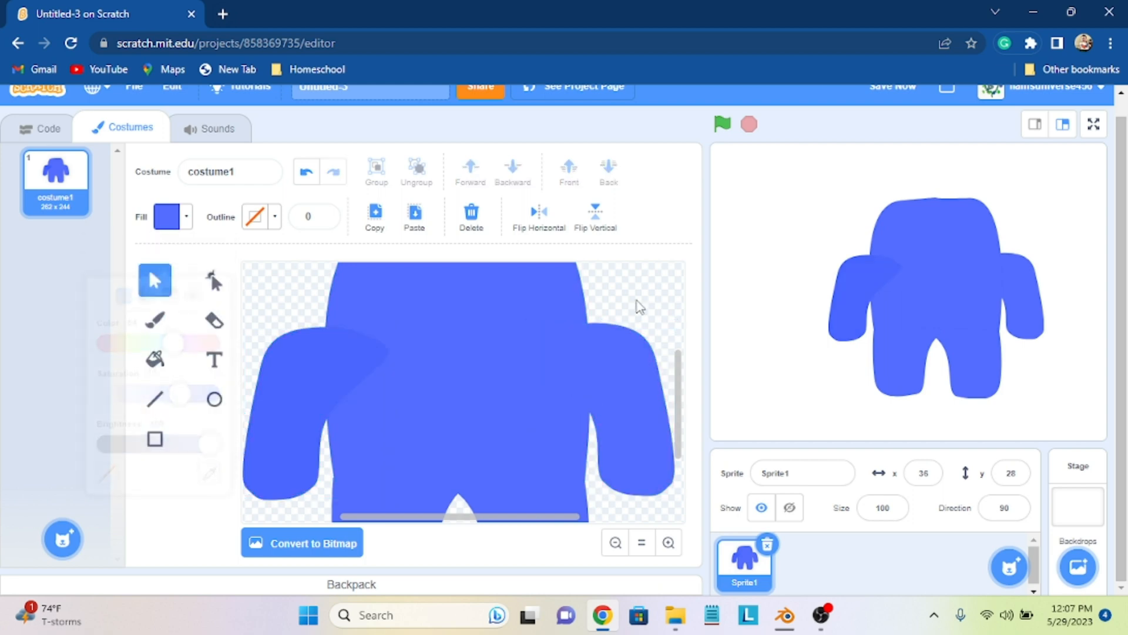
left_click(281, 357)
left_click(609, 173)
left_click(612, 338)
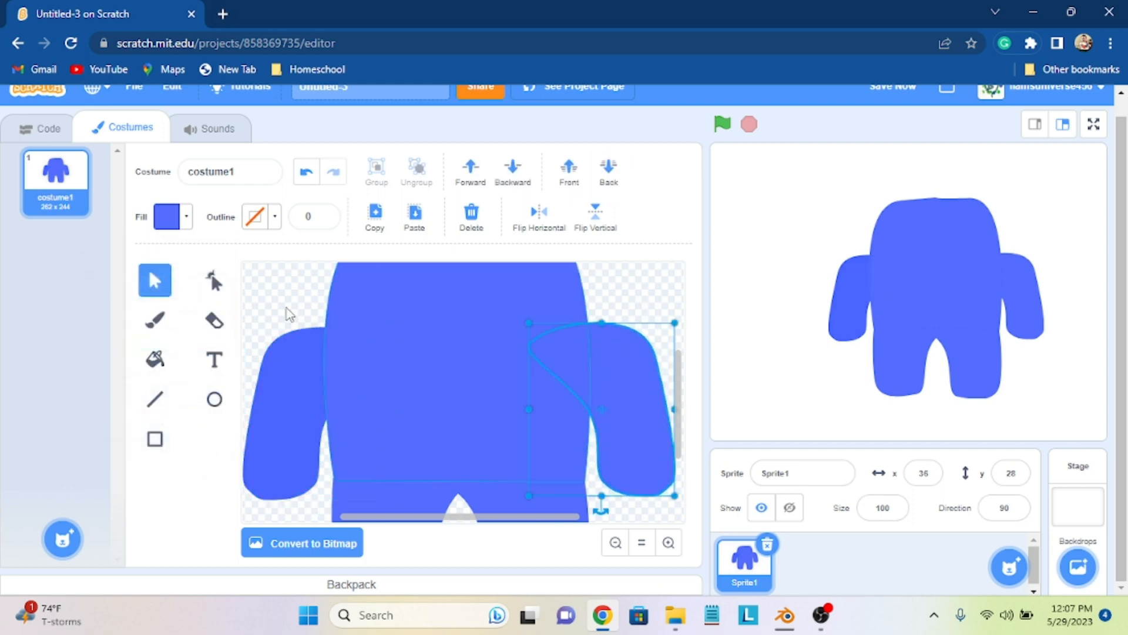
left_click(184, 217)
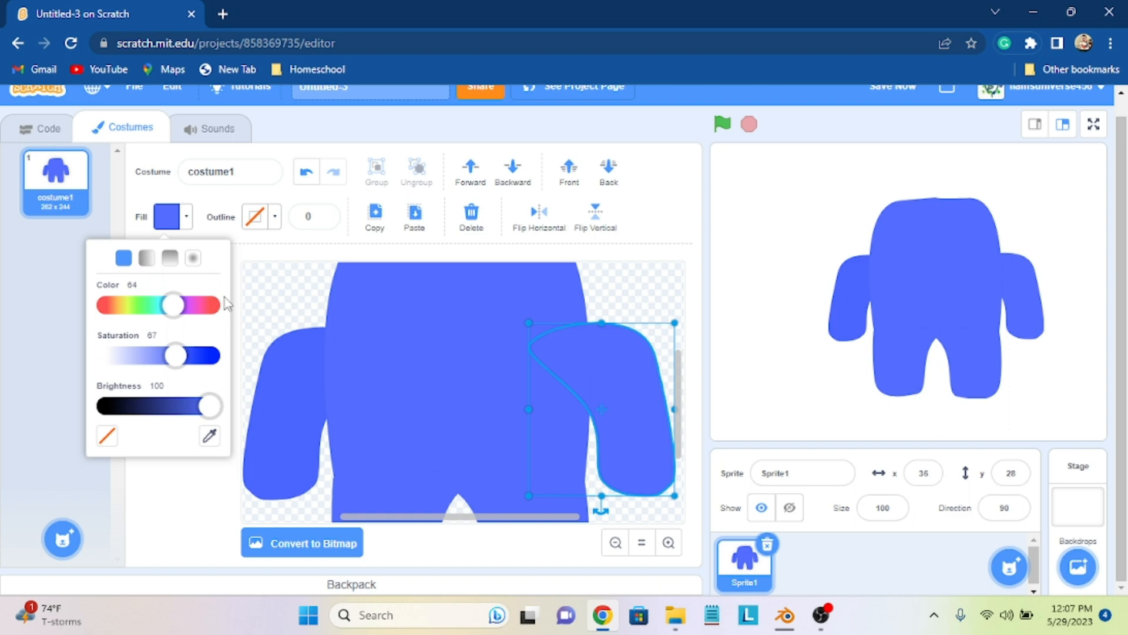
left_click(209, 436)
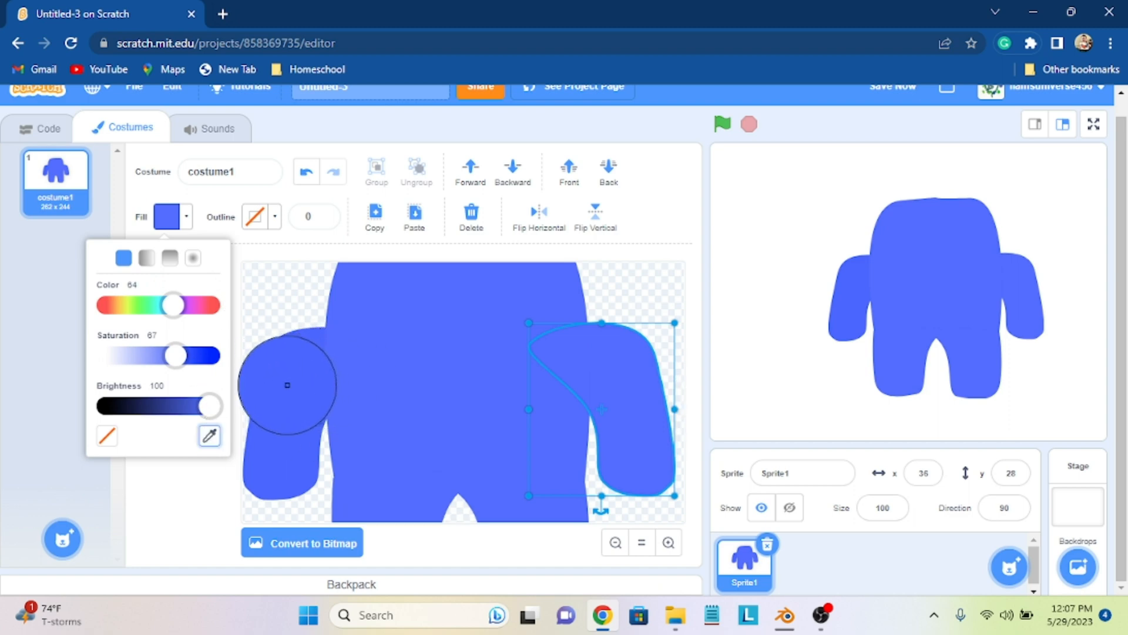
left_click(198, 532)
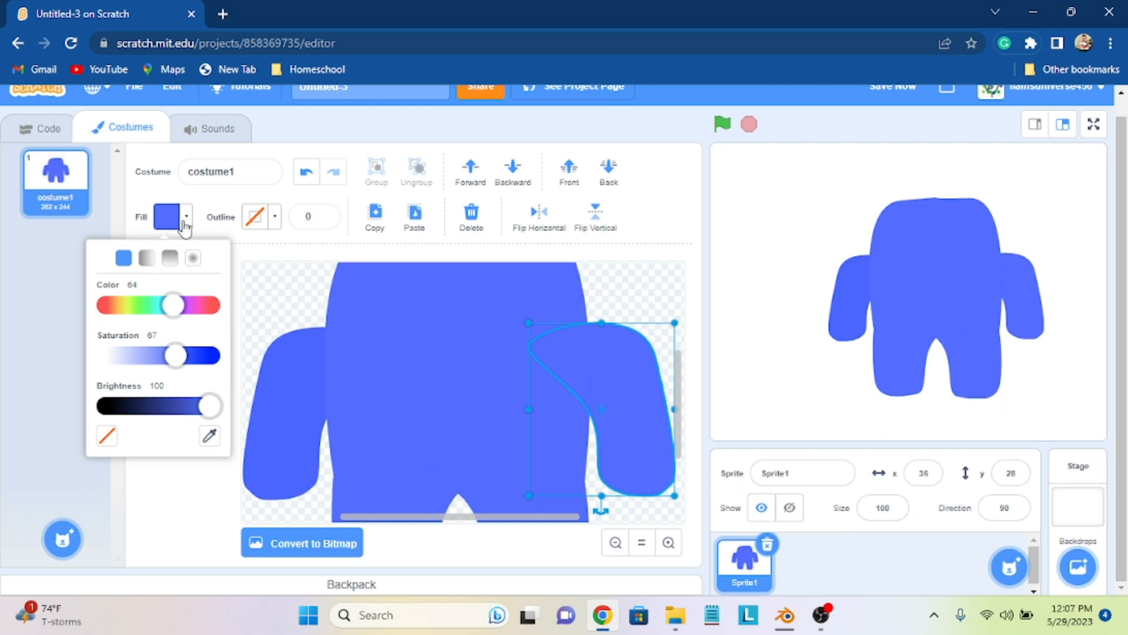
left_click(622, 326)
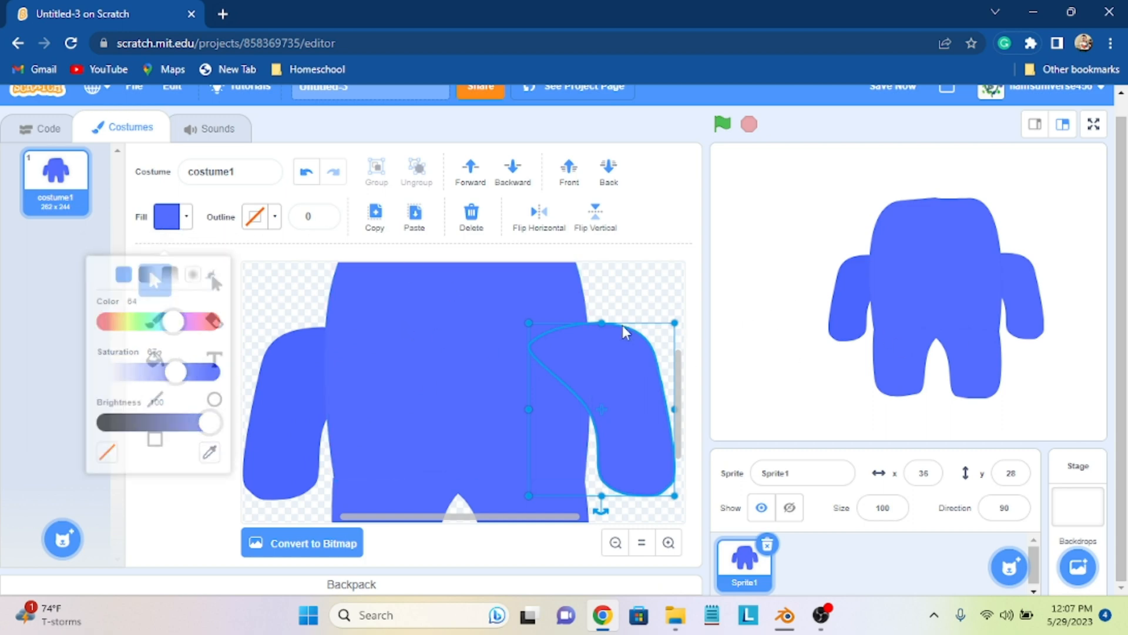
Step: Match the right arm's fill to the left arm by sampling the left arm's colour with the eyedropper
left_click(642, 355)
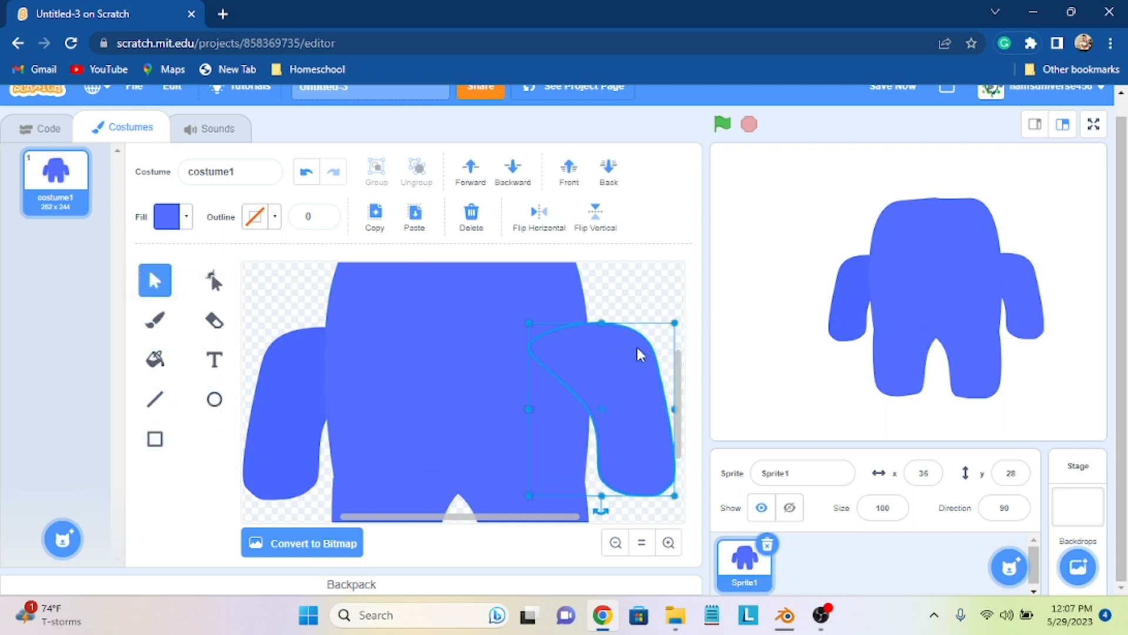
left_click(187, 218)
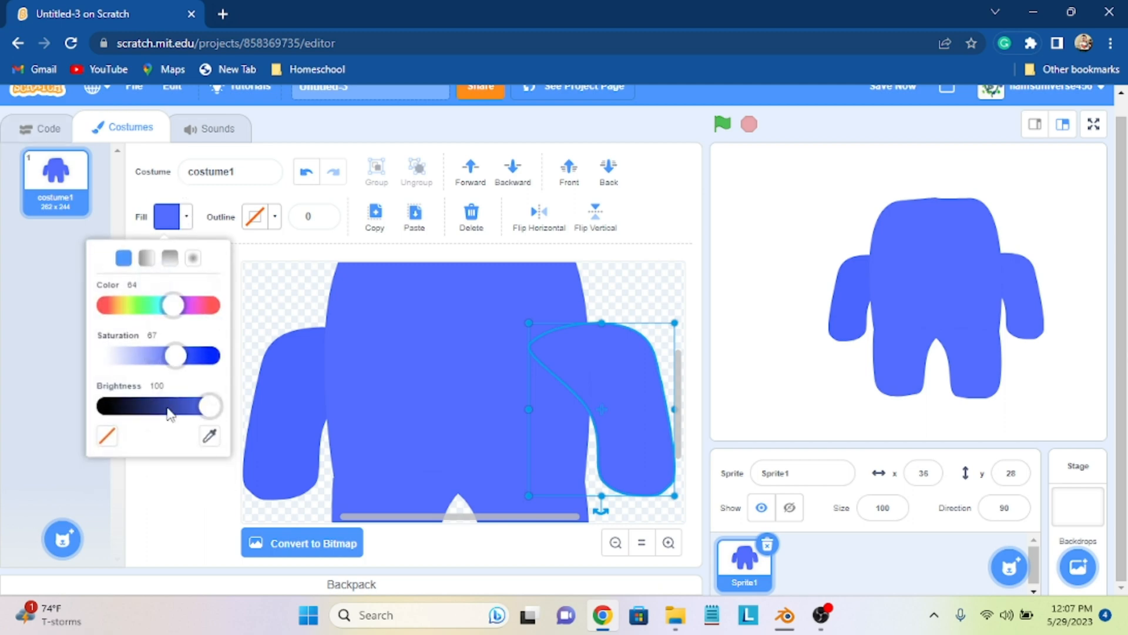
left_click(209, 437)
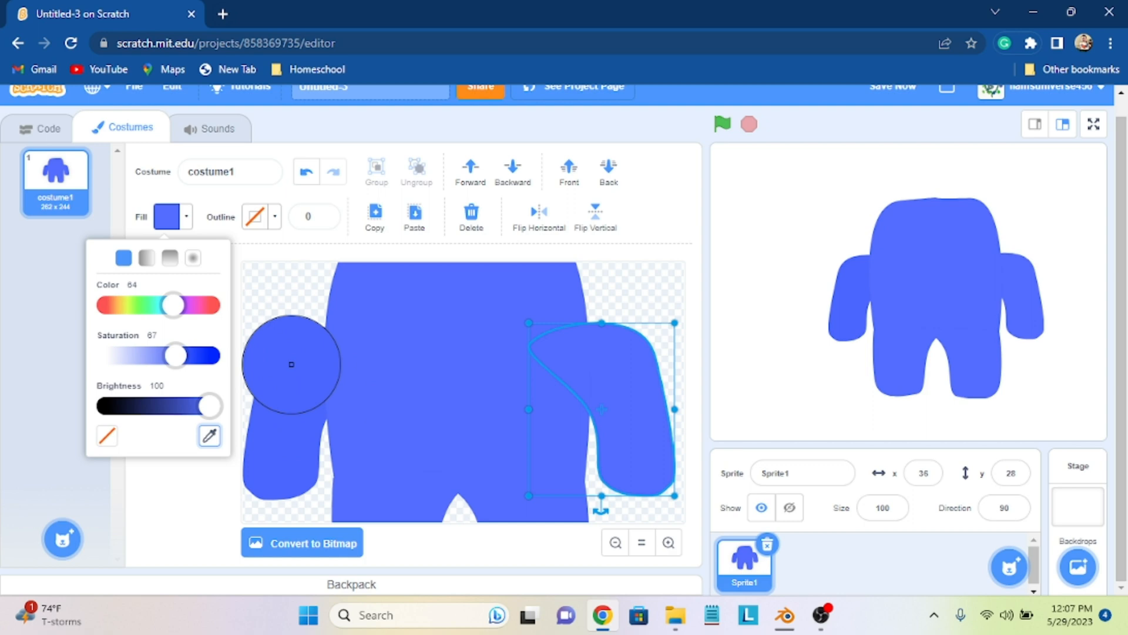
left_click(291, 365)
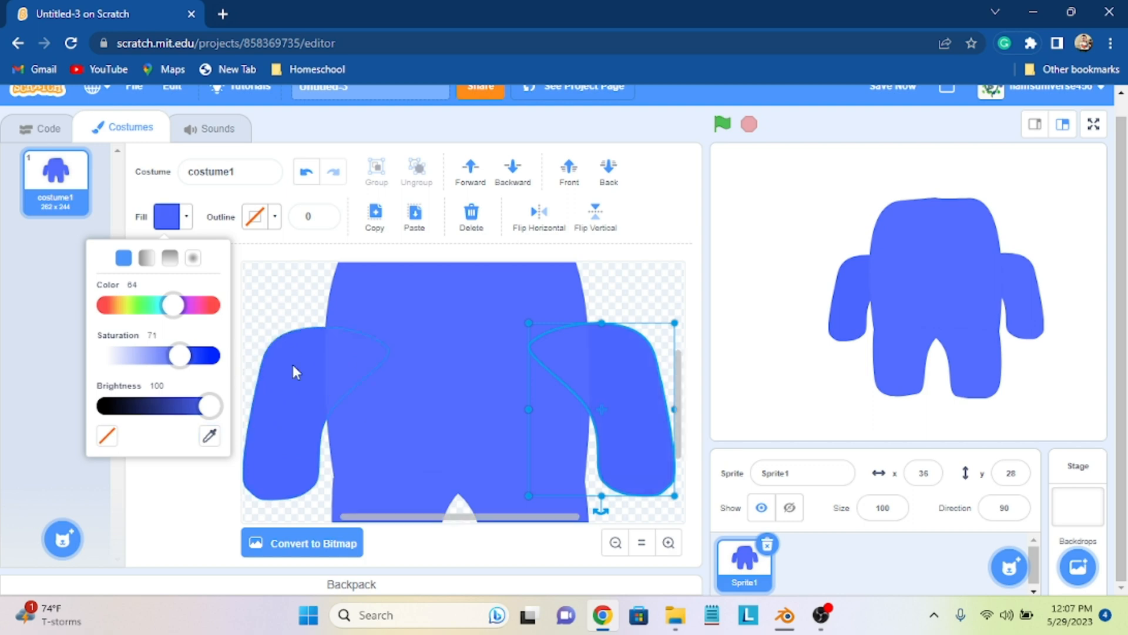
left_click(633, 320)
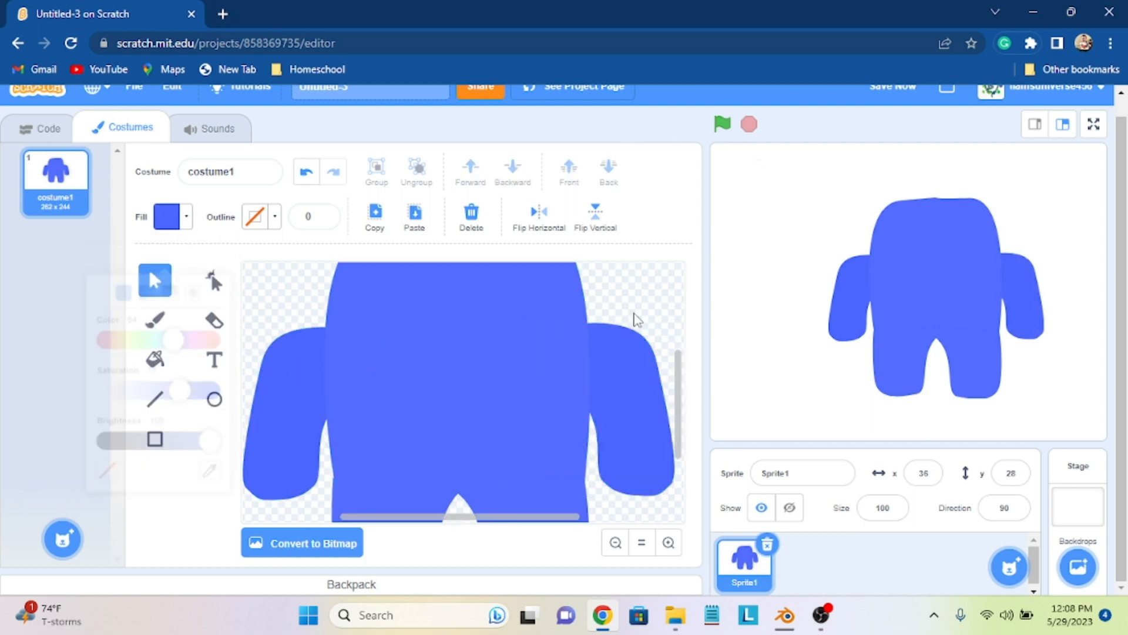
Step: Draw a circle on the upper body, about half the body's width, filled white with saturation 0 and brightness 100
left_click(615, 542)
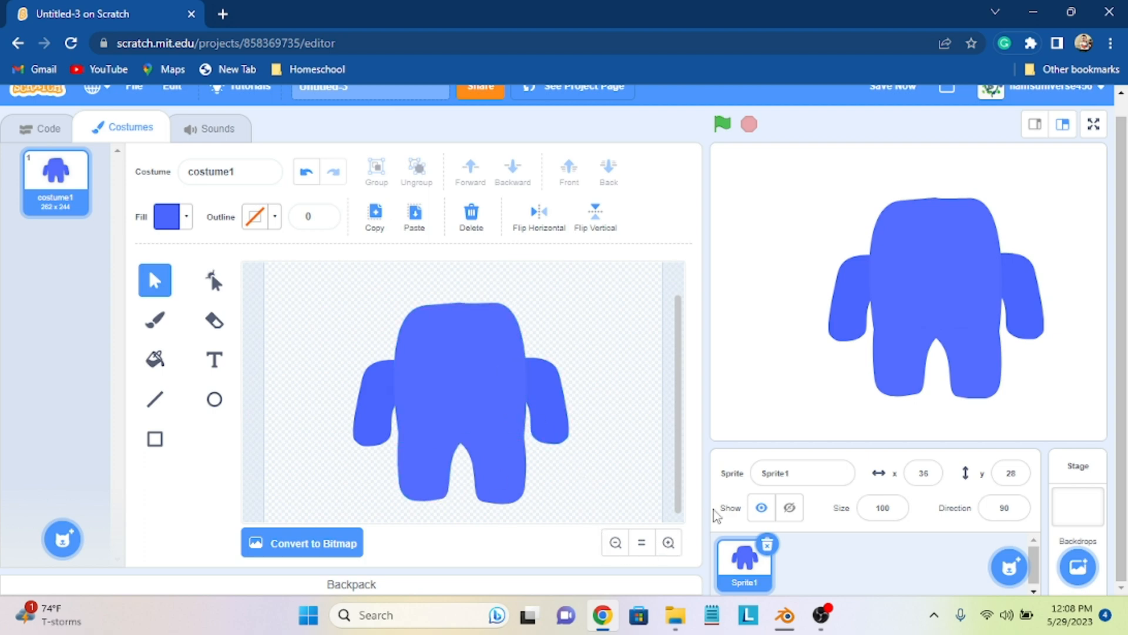
left_click(669, 542)
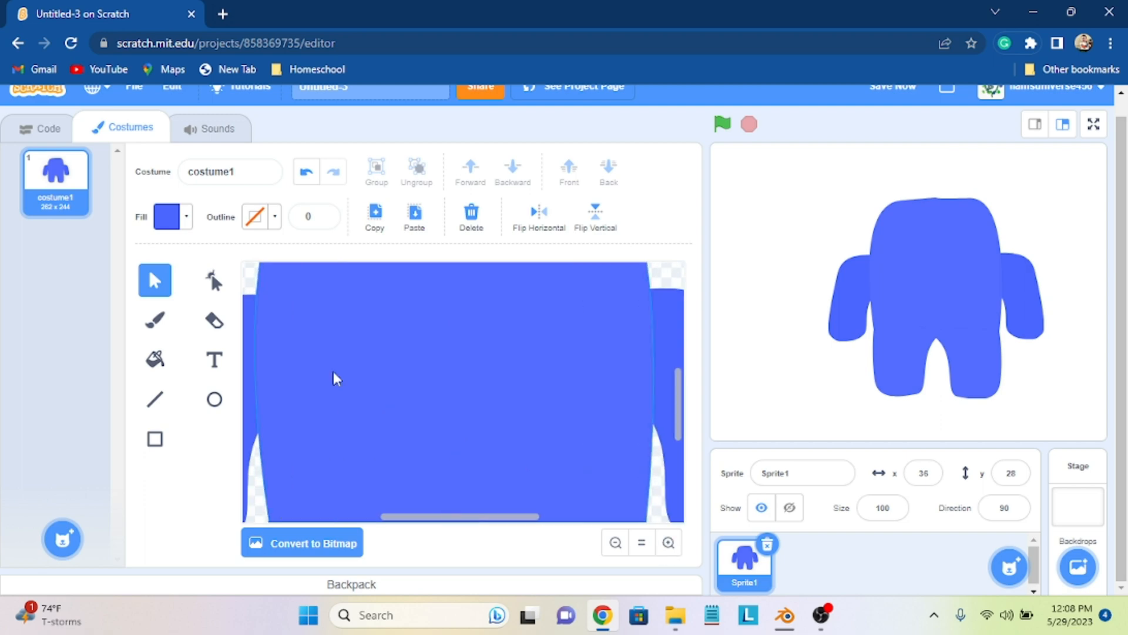
left_click(215, 411)
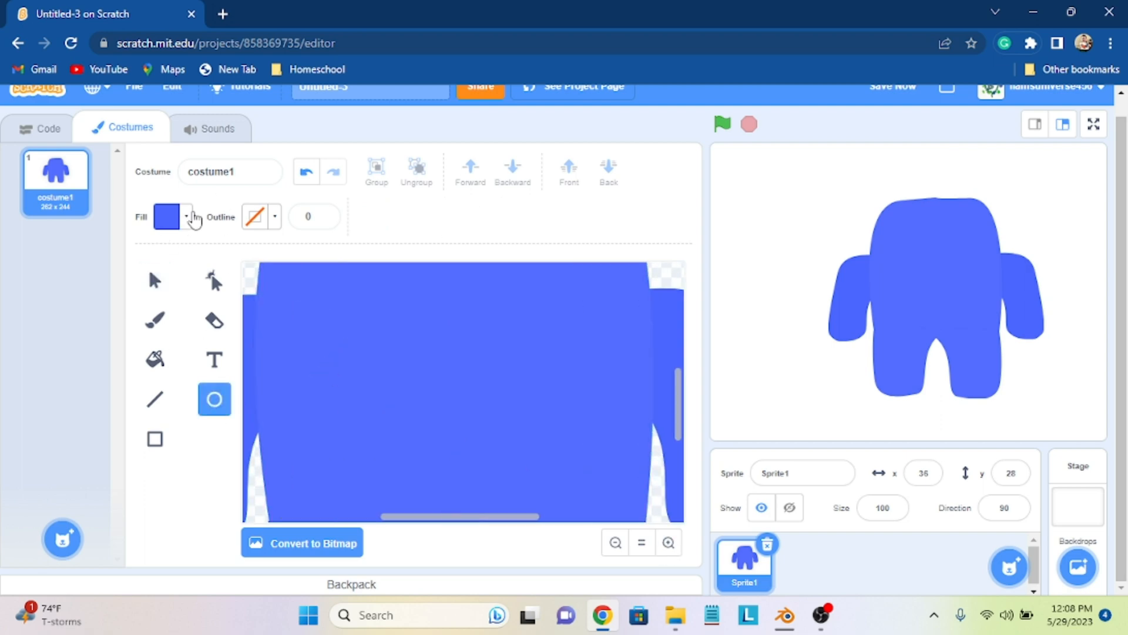
left_click(187, 217)
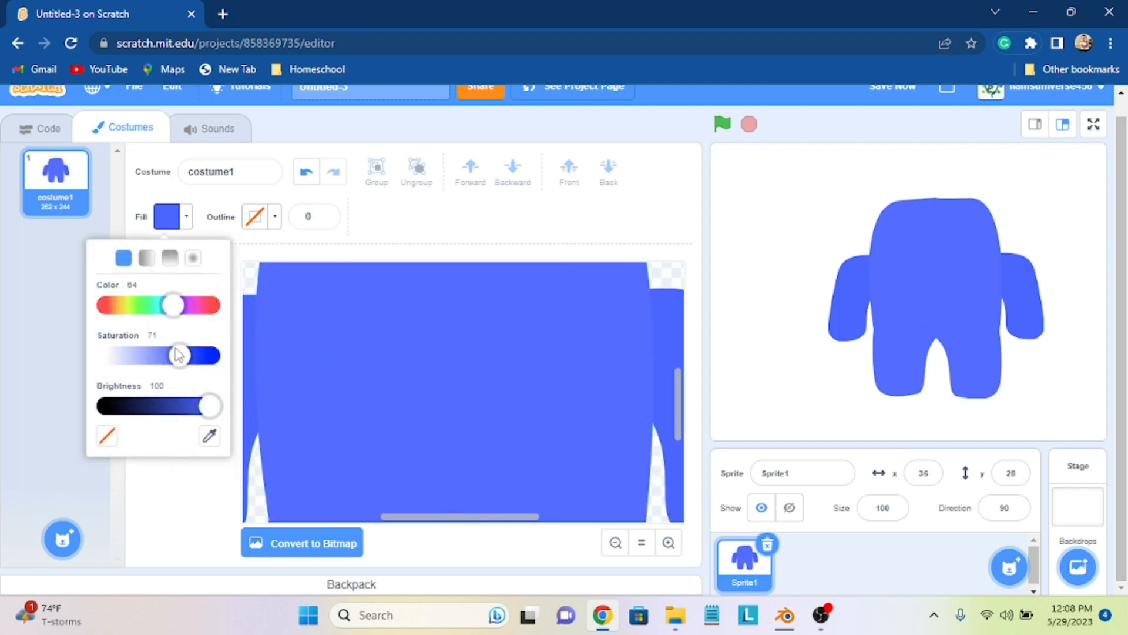
left_click_drag(180, 355, 51, 361)
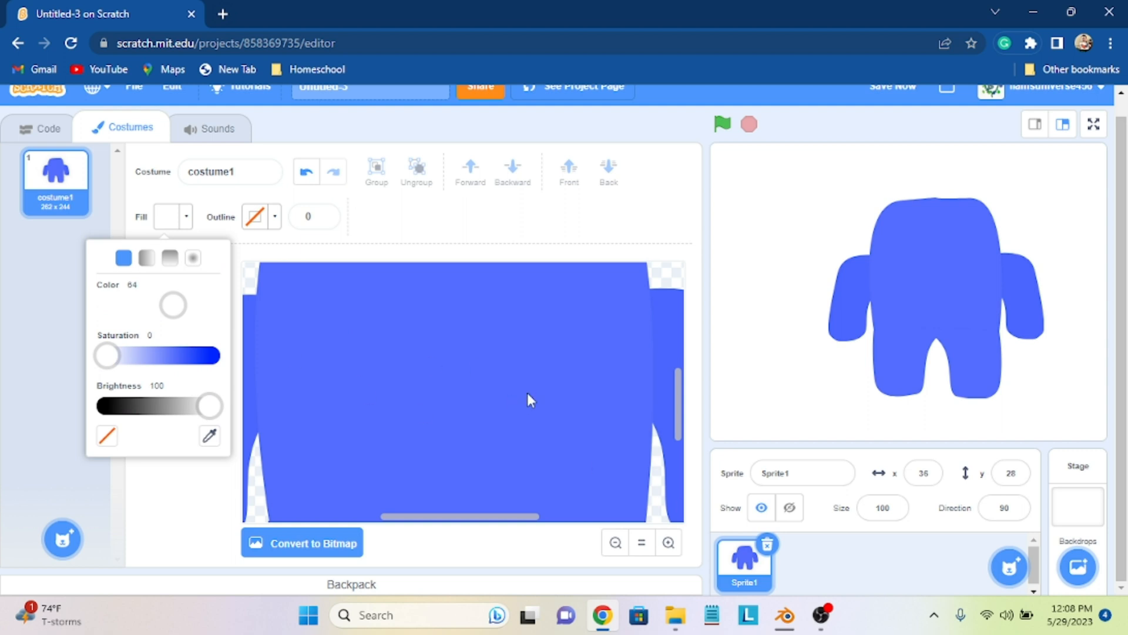
left_click_drag(366, 319, 512, 320)
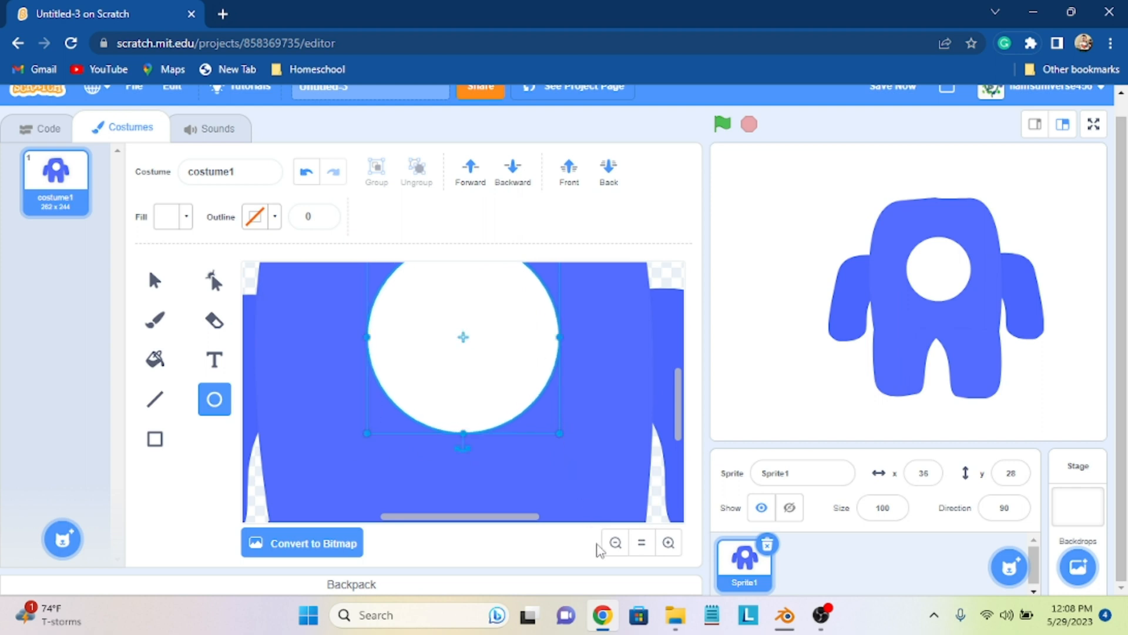
Step: Move the white circle slightly up and left on the upper body, deselect it and switch to the Select tool
left_click(616, 542)
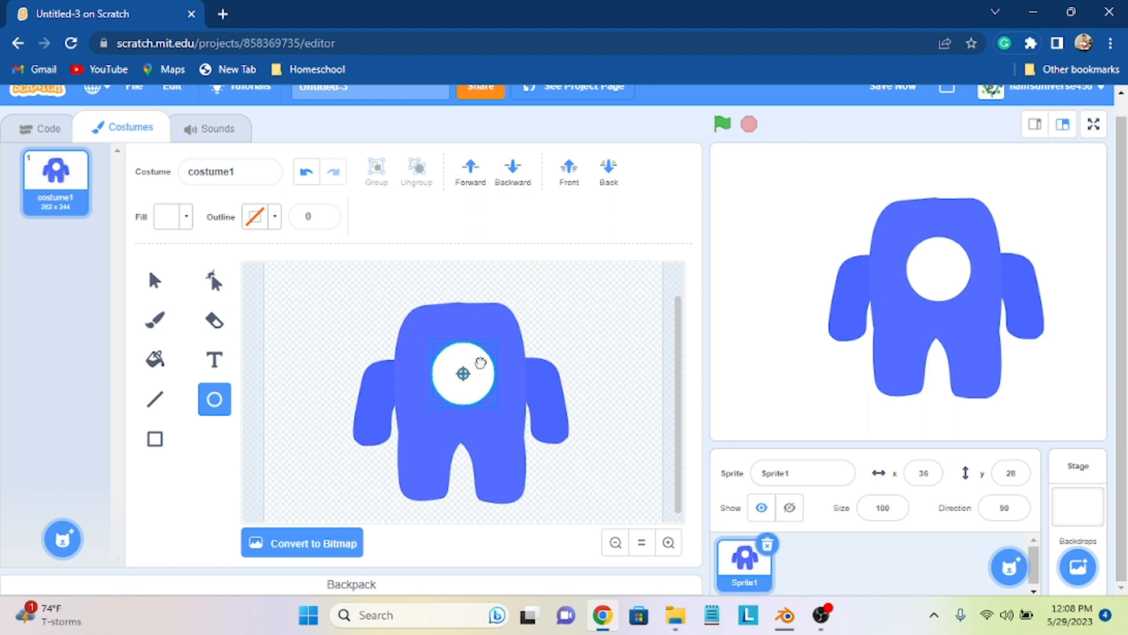
left_click_drag(481, 362, 481, 361)
left_click_drag(482, 361, 479, 359)
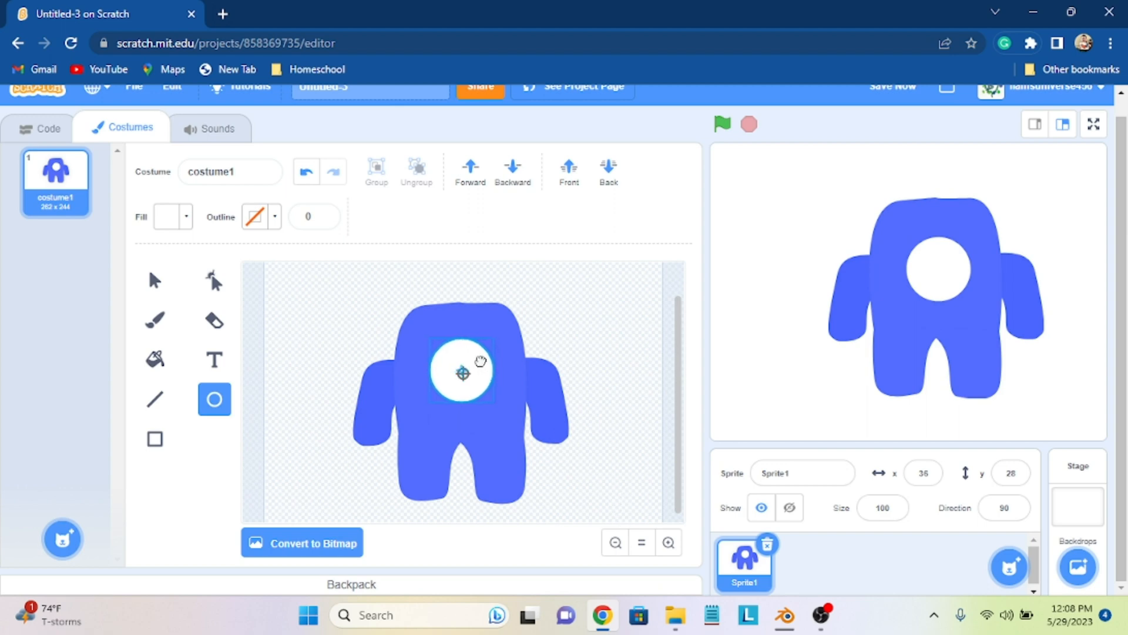
left_click(586, 320)
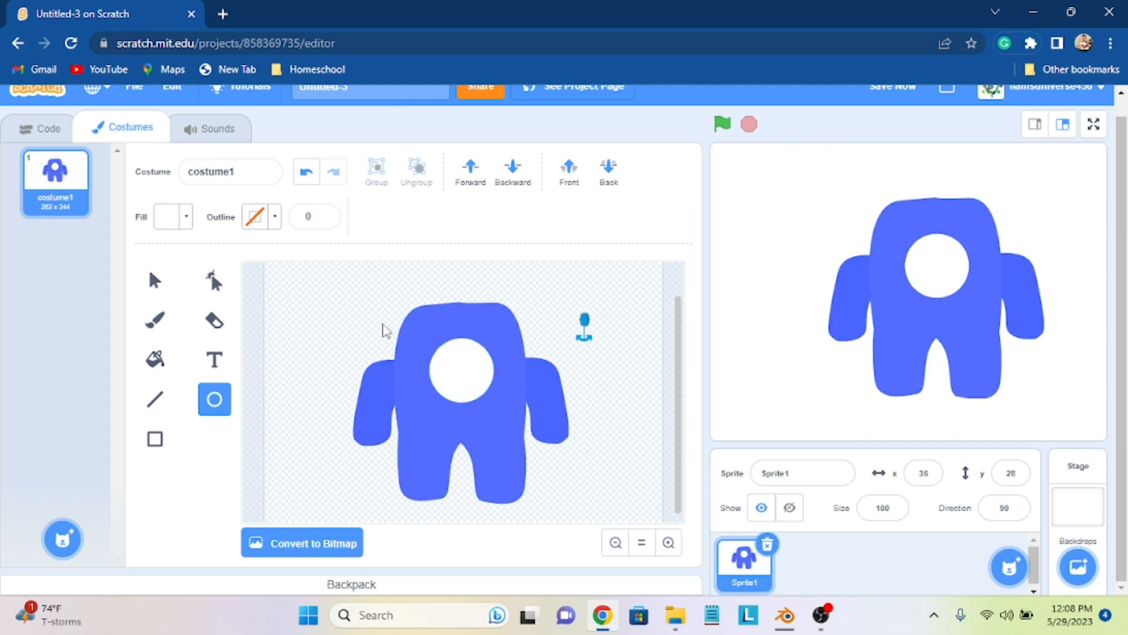
left_click(155, 281)
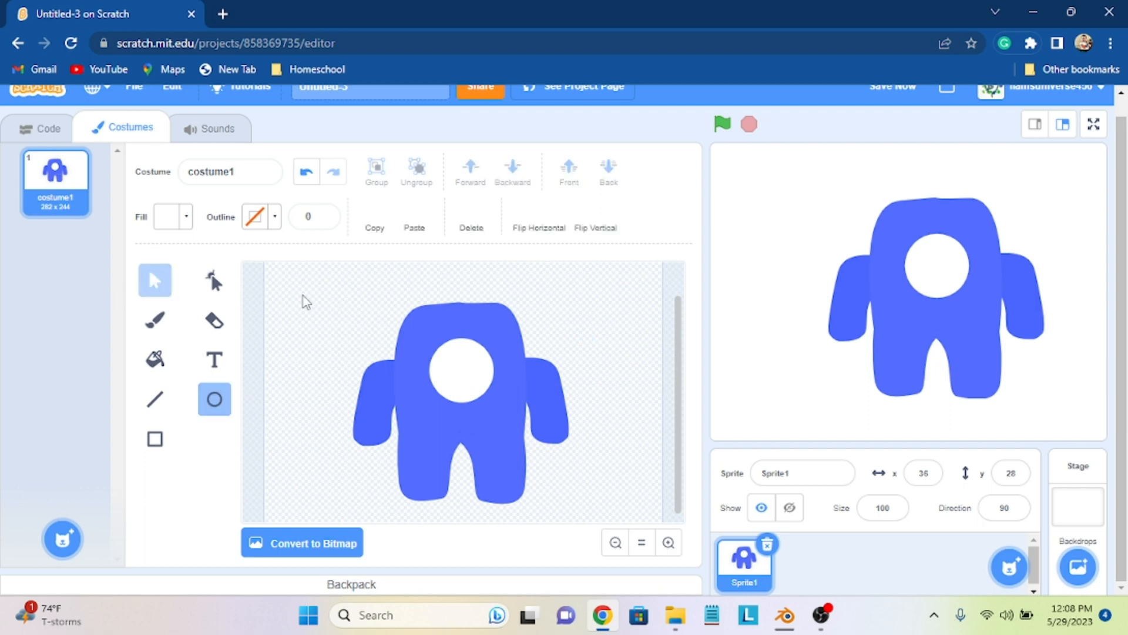
Step: Select the whole character, move it slightly up and left on the canvas, and deselect it
left_click_drag(303, 295, 645, 533)
left_click_drag(485, 414, 478, 389)
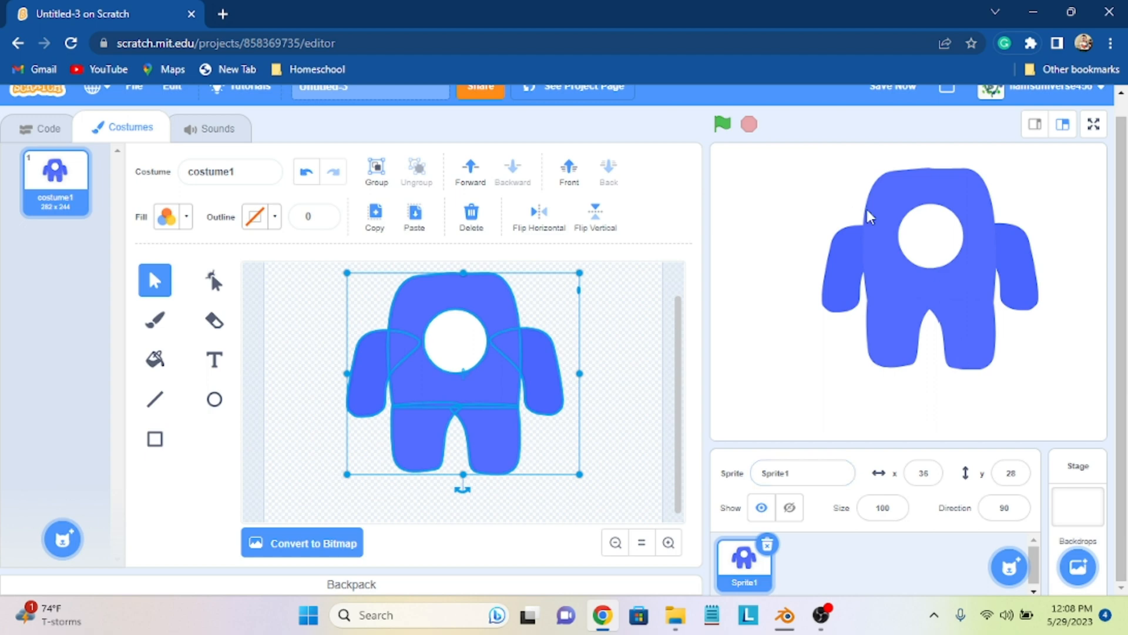
left_click(615, 486)
Step: Draw a circle inside the white eye, about half the eye's width
left_click(456, 338)
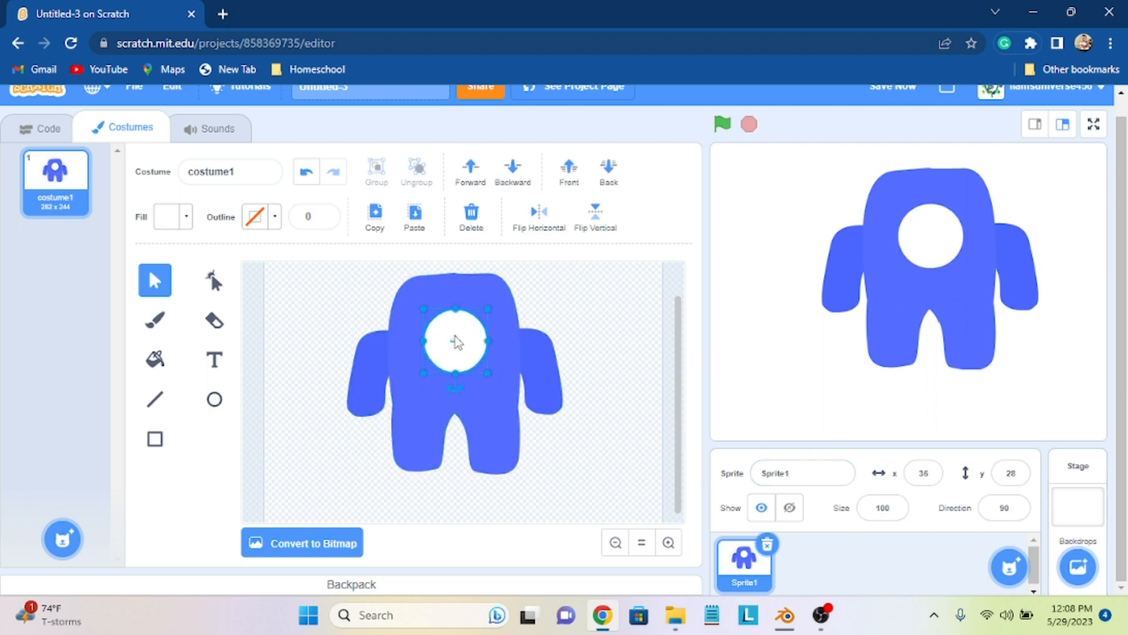
left_click(669, 543)
left_click(669, 543)
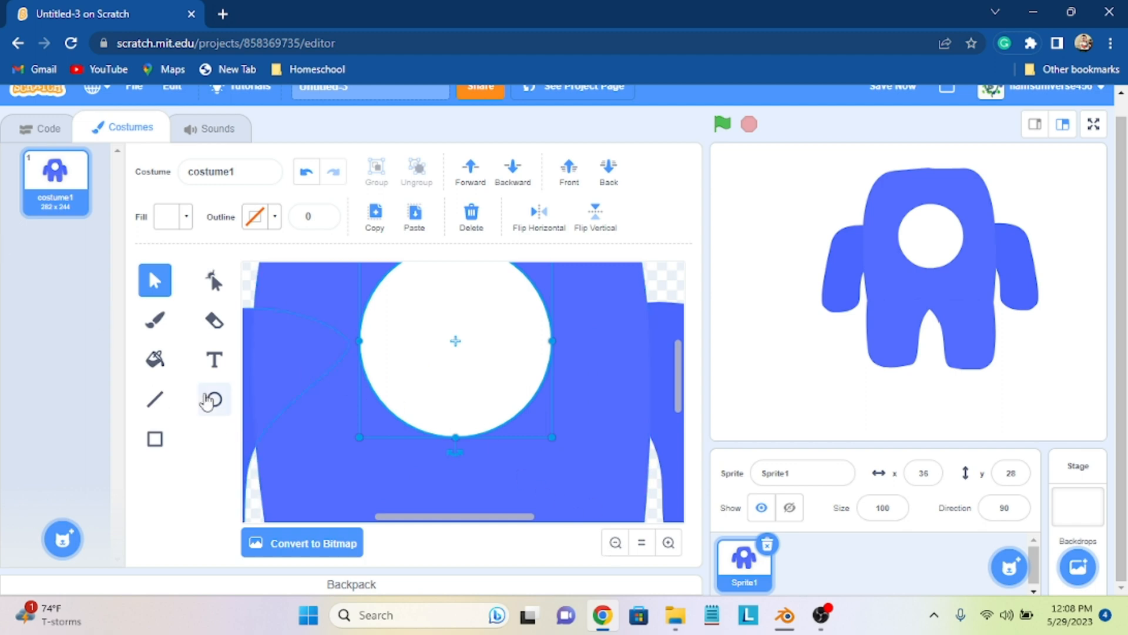
left_click(215, 399)
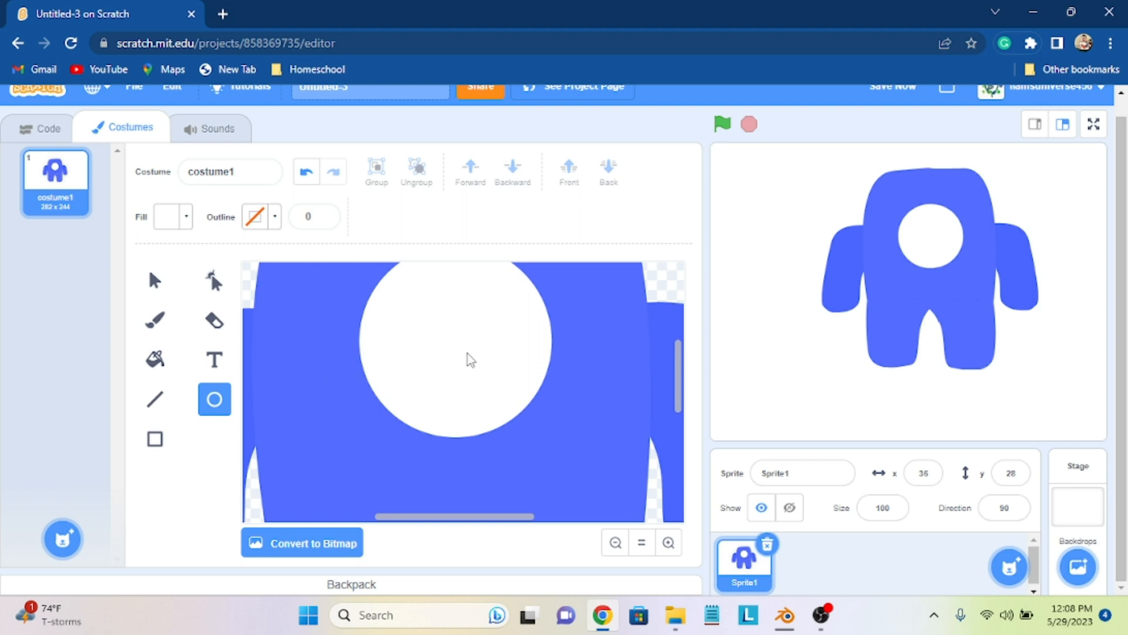
left_click_drag(503, 402, 410, 309)
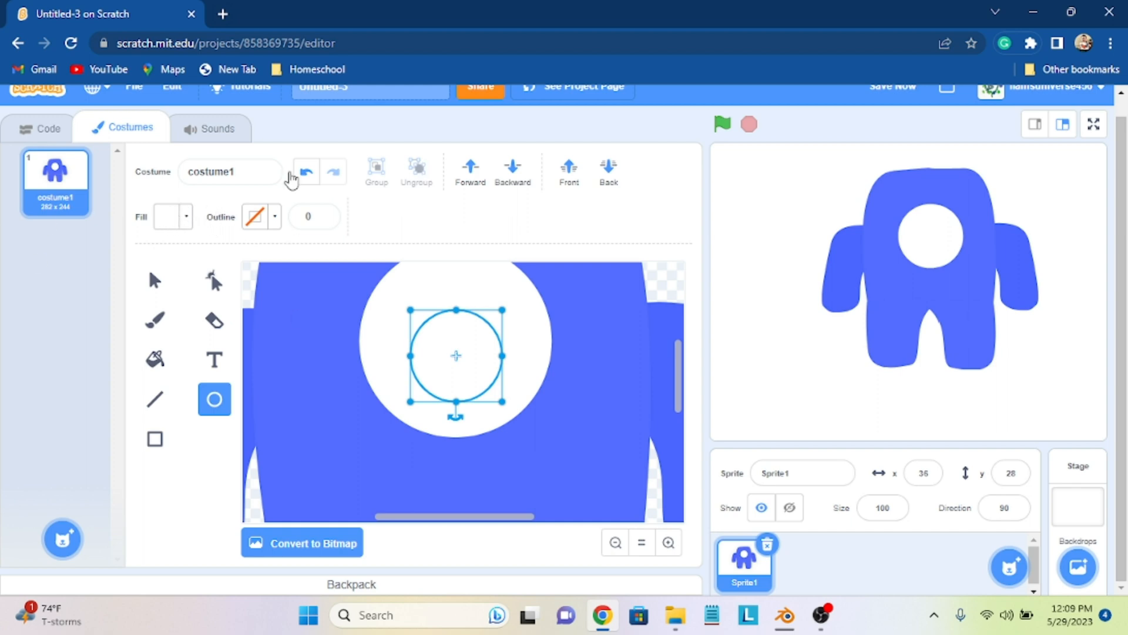
Step: Fill the circle inside the eye orange with colour 10, saturation 94 and brightness 100
left_click(185, 216)
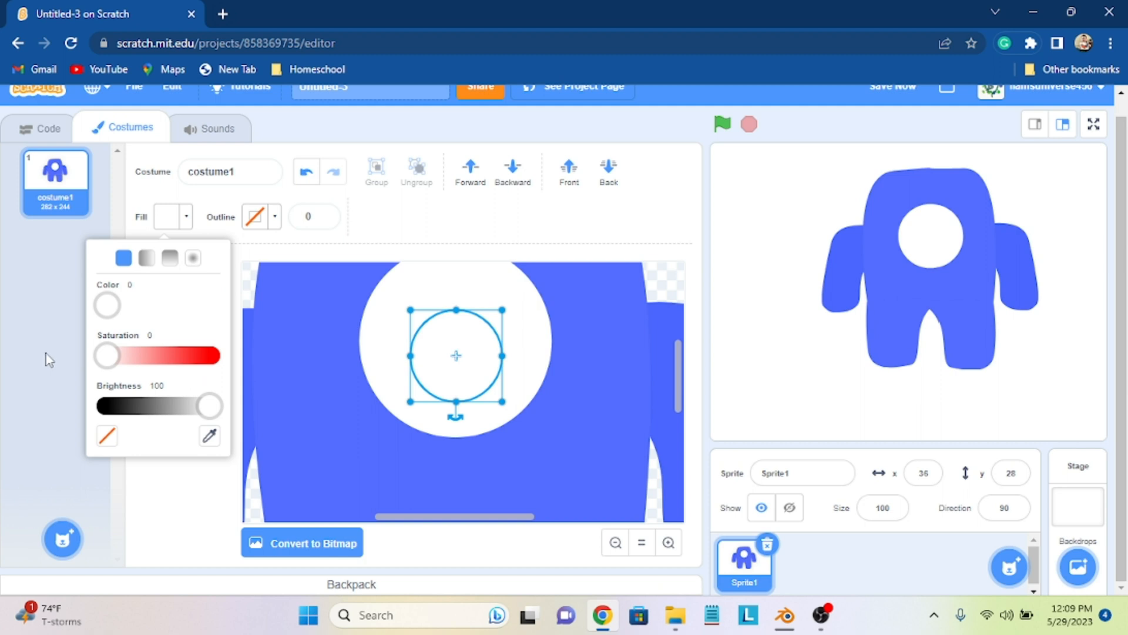
left_click_drag(106, 303, 150, 328)
left_click_drag(101, 360, 240, 370)
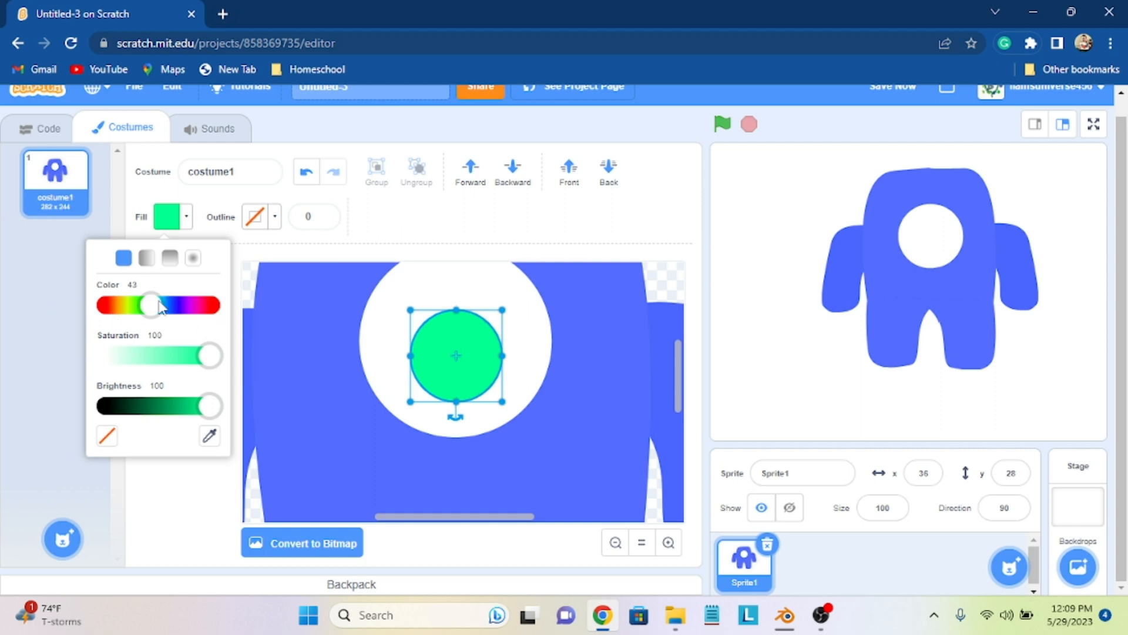
left_click_drag(160, 307, 122, 334)
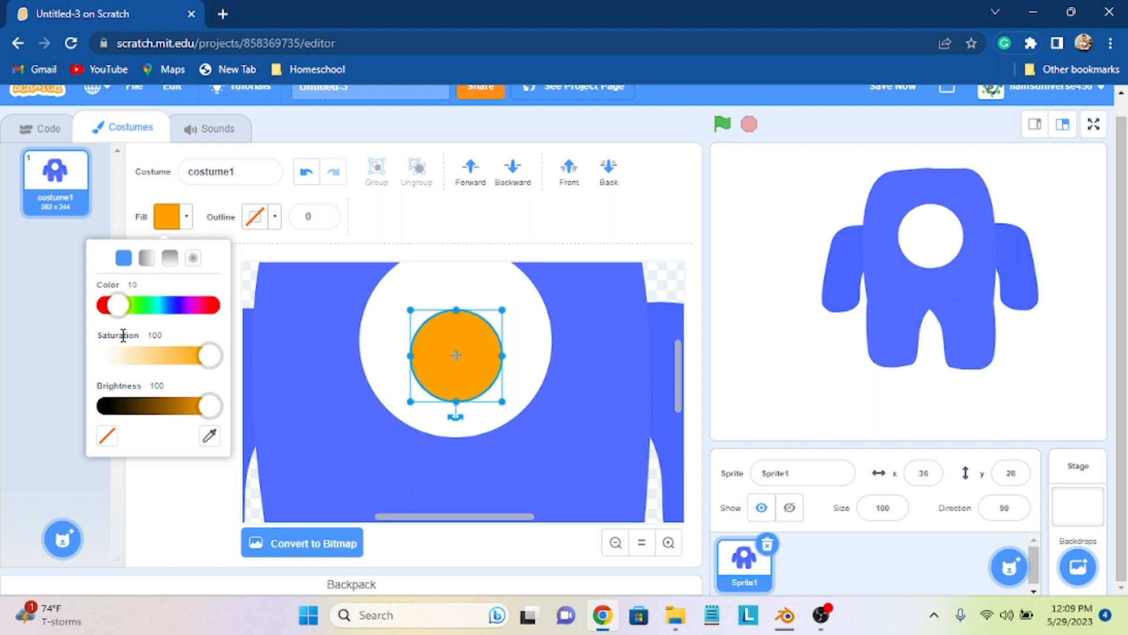
left_click_drag(206, 358, 197, 356)
left_click_drag(124, 305, 124, 310)
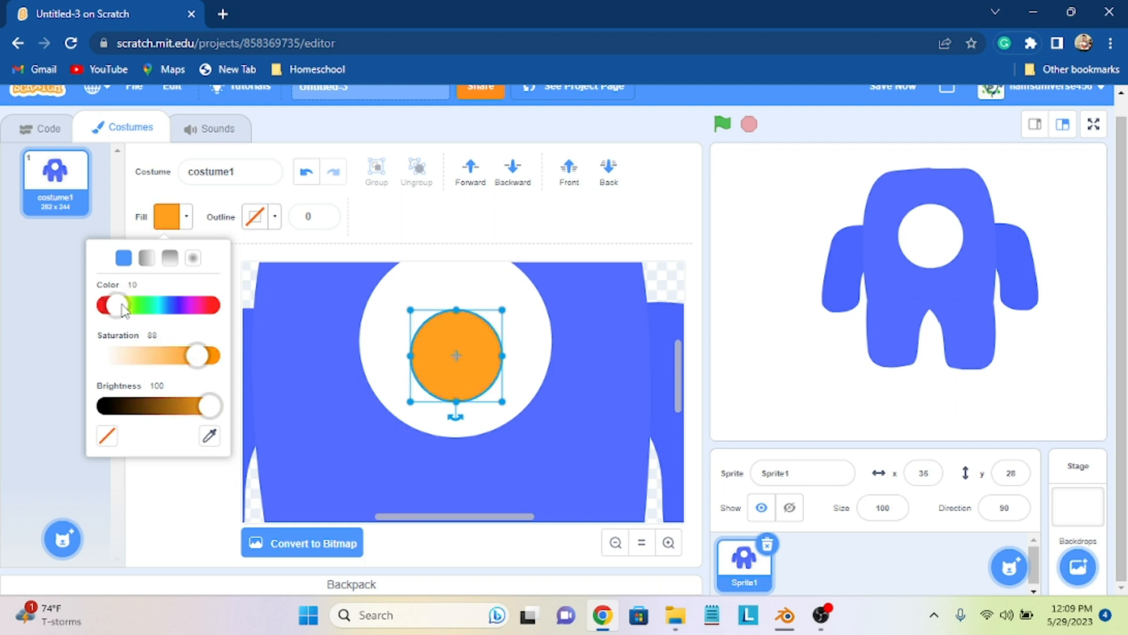
left_click(217, 358)
left_click_drag(211, 359, 208, 361)
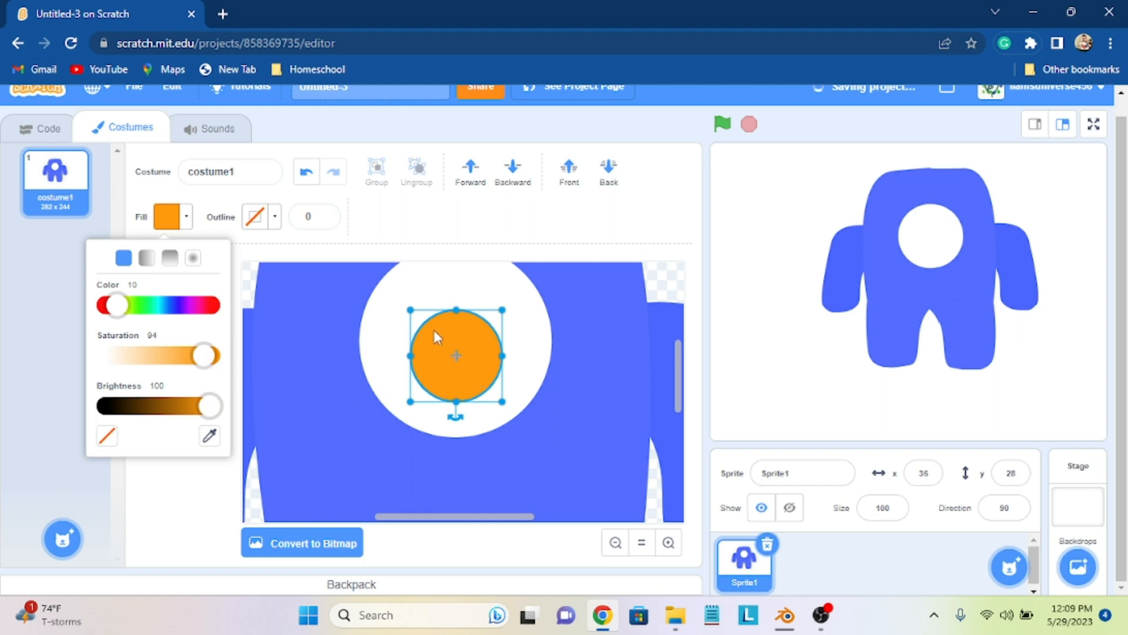
Step: Enlarge the orange iris slightly, to just over half the eye's width, and centre it on the white circle
left_click_drag(483, 352, 486, 329)
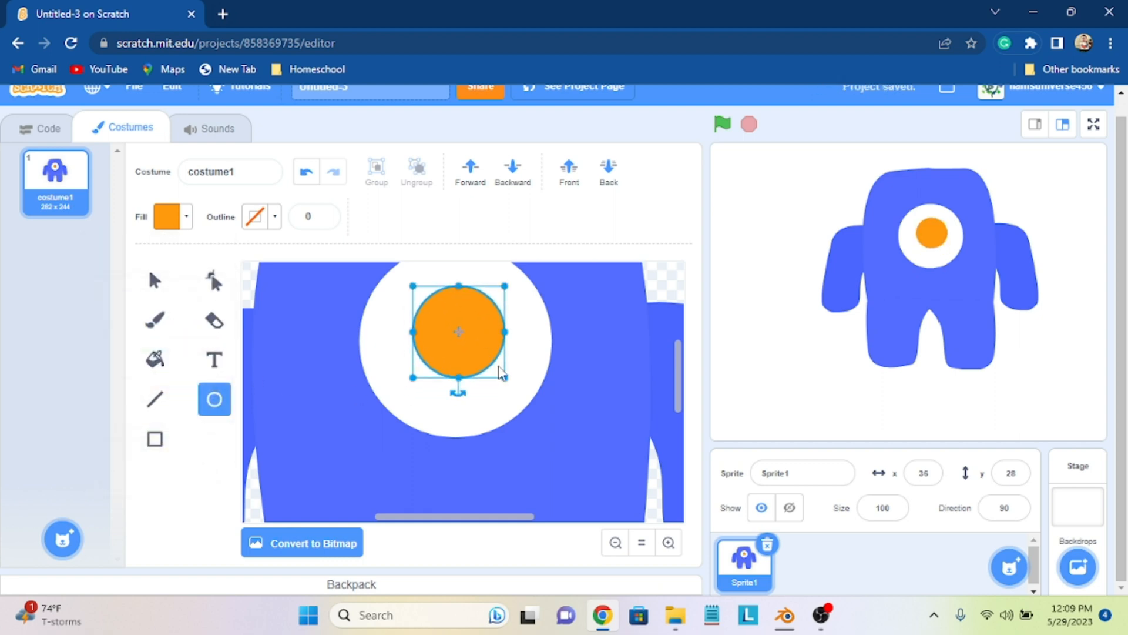
left_click_drag(504, 378, 522, 393)
left_click_drag(494, 355, 485, 356)
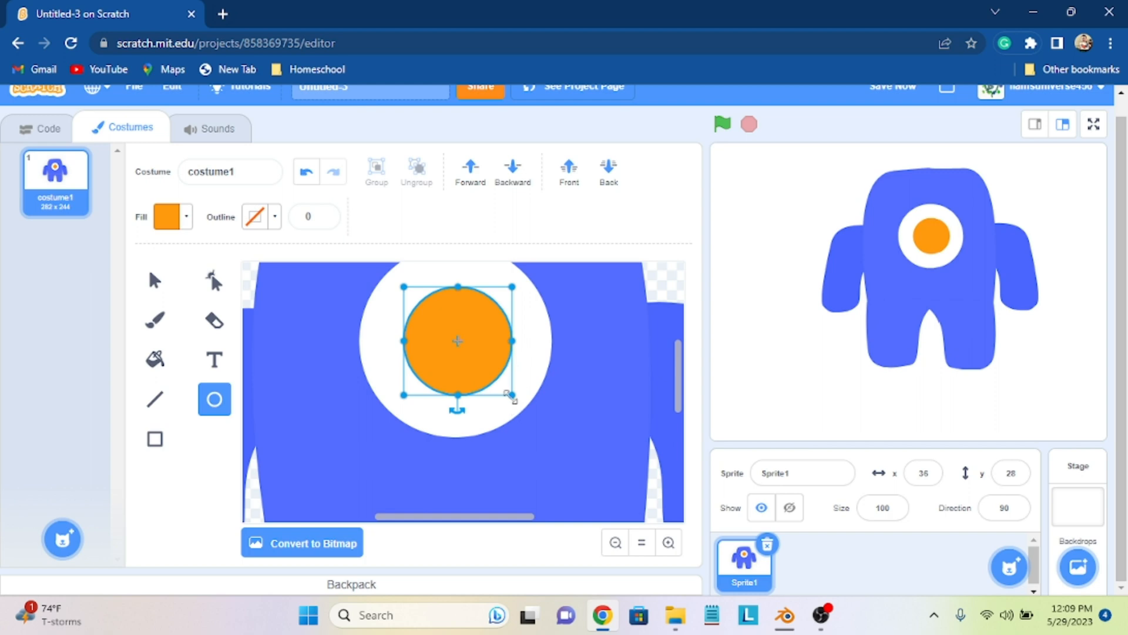
Step: Set the iris's fill colour value to 11 and deselect the iris
left_click(187, 227)
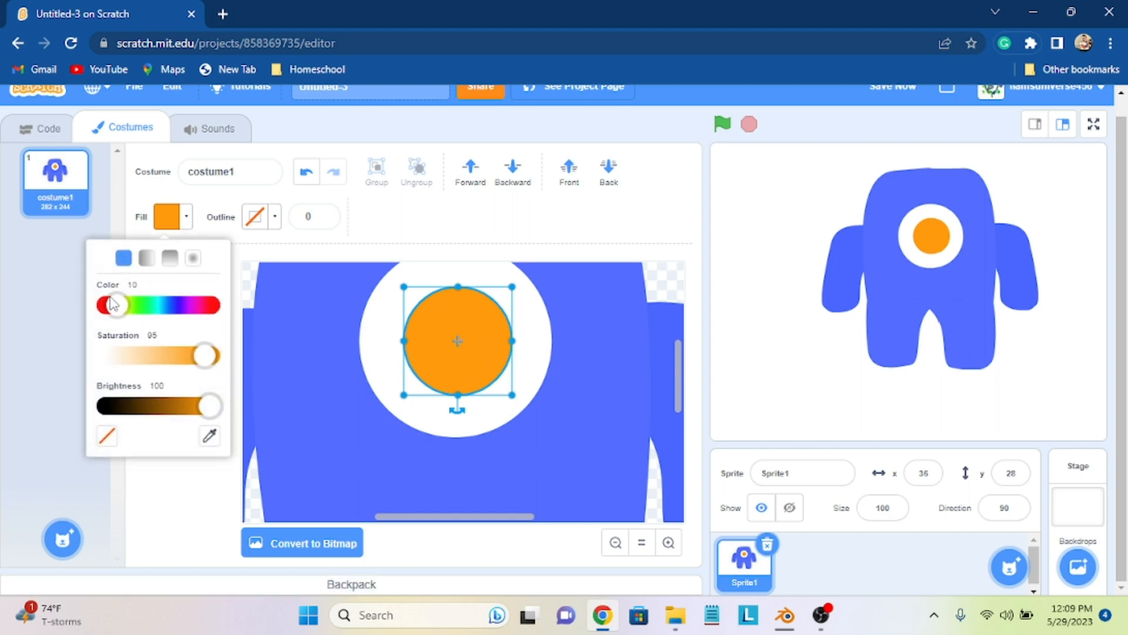
left_click_drag(120, 306, 122, 308)
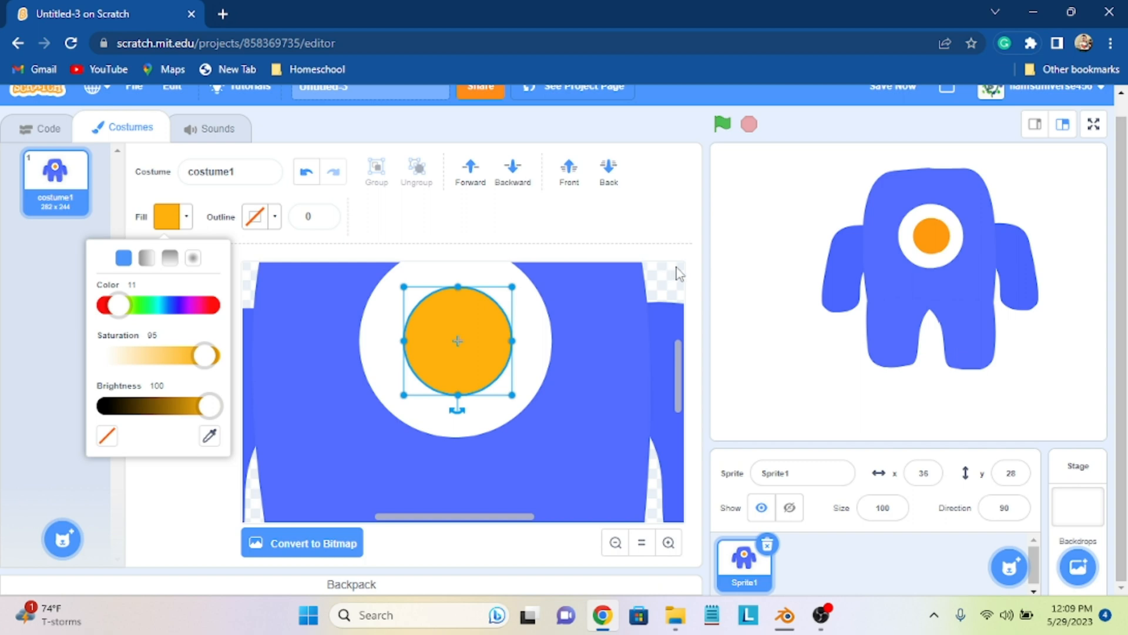
left_click(250, 288)
Step: Draw a black pupil with fill brightness 0, about two-thirds of the iris's width, and centre it on the iris
left_click(187, 217)
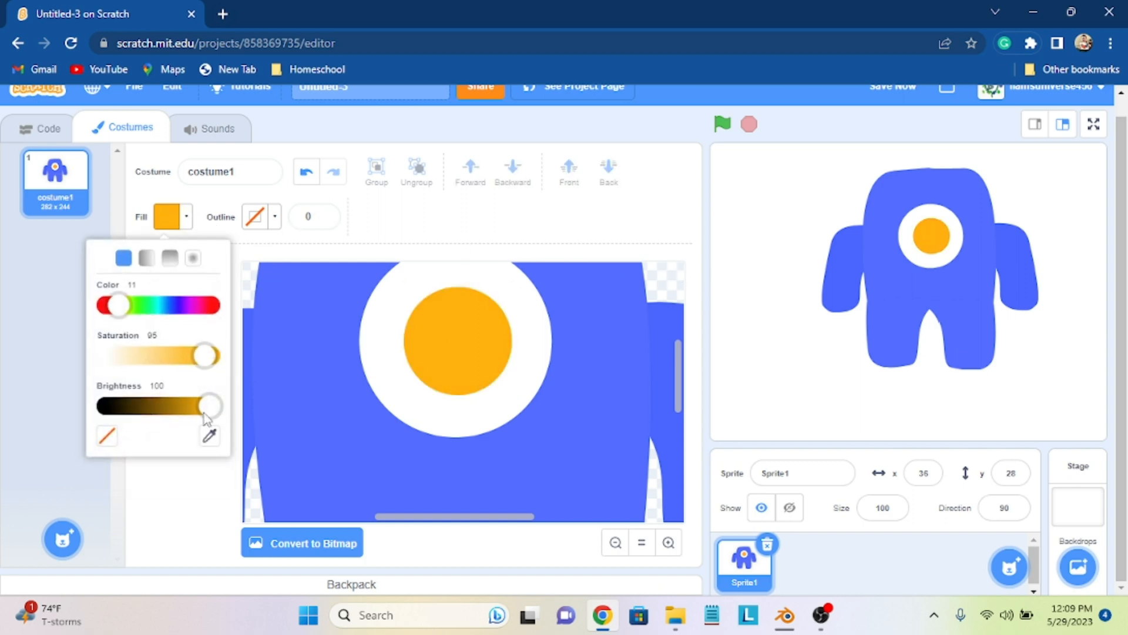
left_click_drag(204, 412, 88, 411)
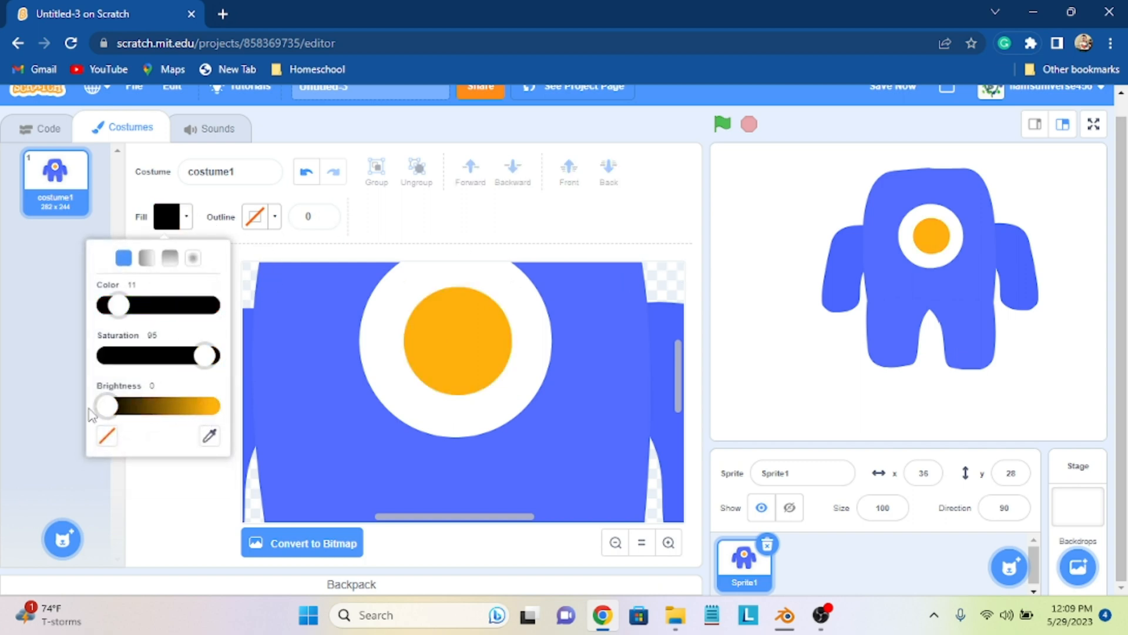
left_click(433, 313)
mouse_move(432, 307)
left_mouse_down()
mouse_move(471, 376)
mouse_move(491, 391)
mouse_move(506, 382)
mouse_move(480, 353)
mouse_move(527, 390)
mouse_move(503, 379)
left_mouse_up()
left_click_drag(477, 343, 468, 337)
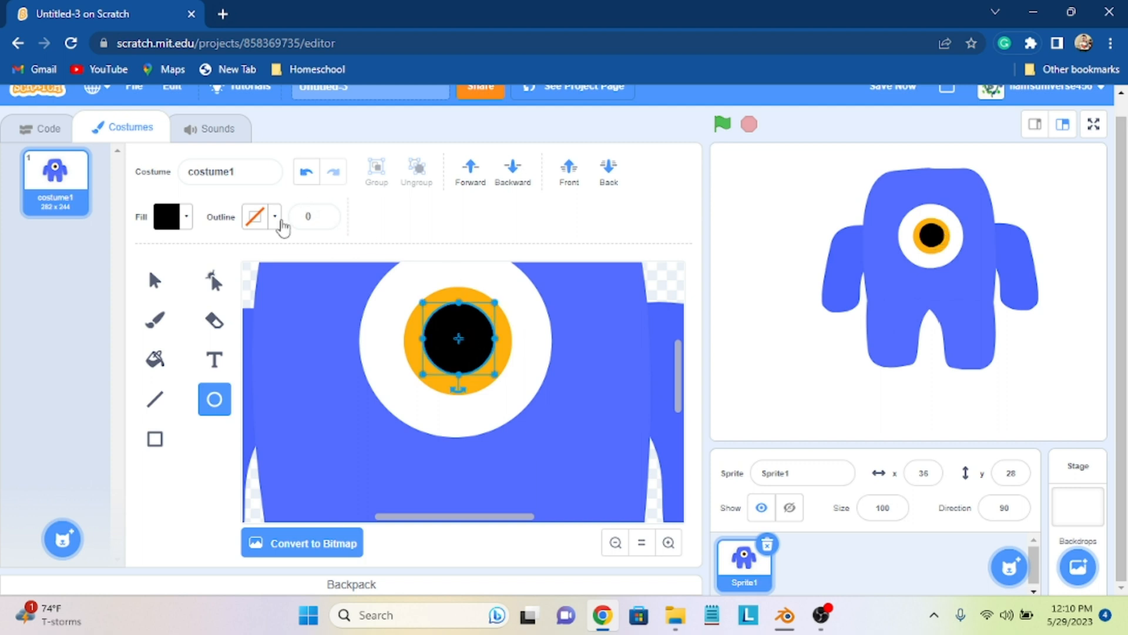
left_click(236, 278)
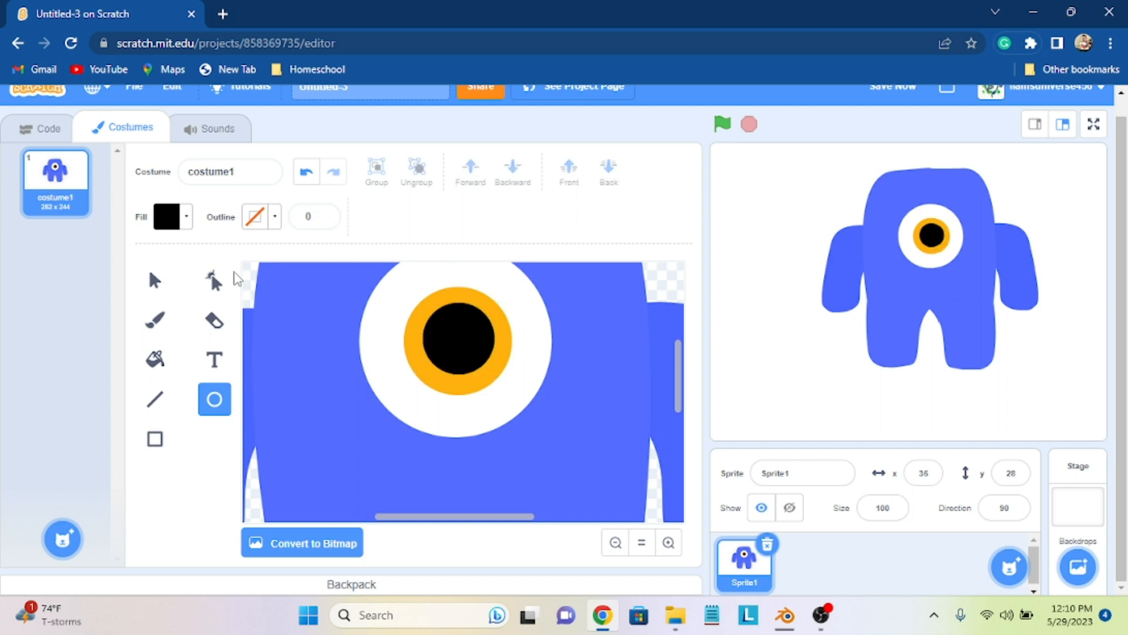
Step: Add a small white highlight circle with saturation 0 and brightness 100 over the pupil's upper-right edge, about two-fifths of the pupil's width
left_click(186, 222)
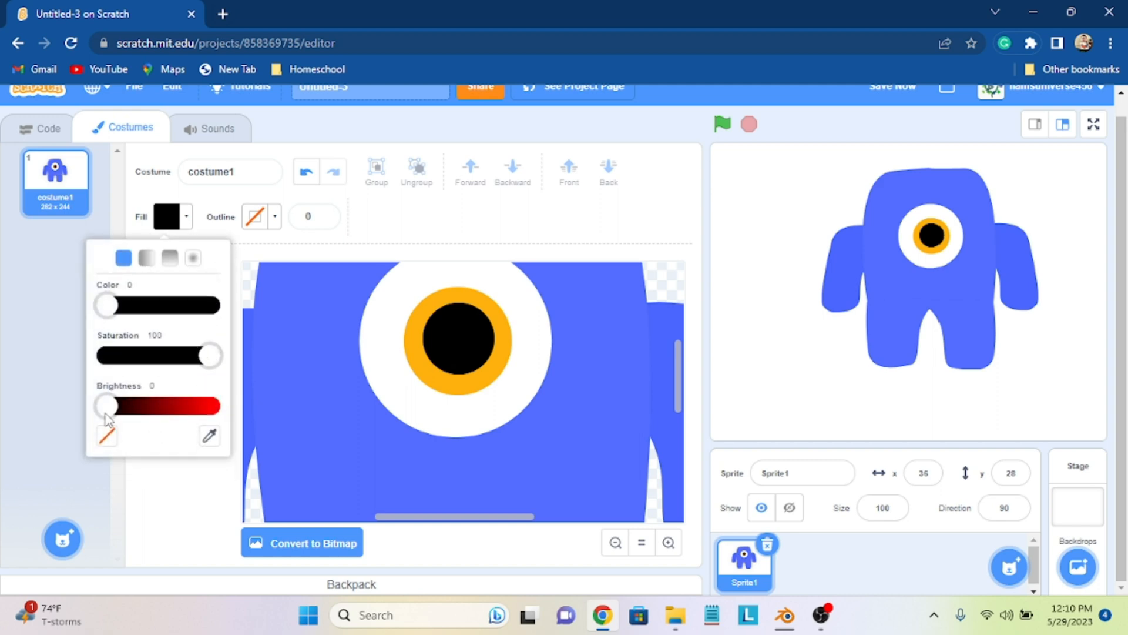
left_click_drag(108, 409, 283, 393)
left_click_drag(216, 354, 106, 354)
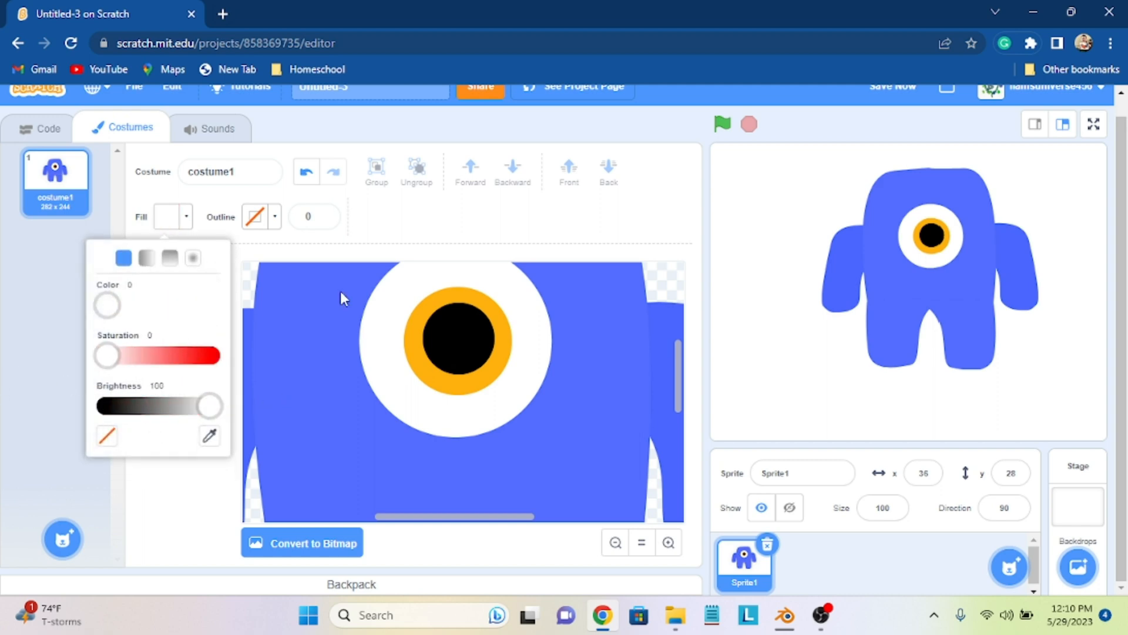
left_click(475, 305)
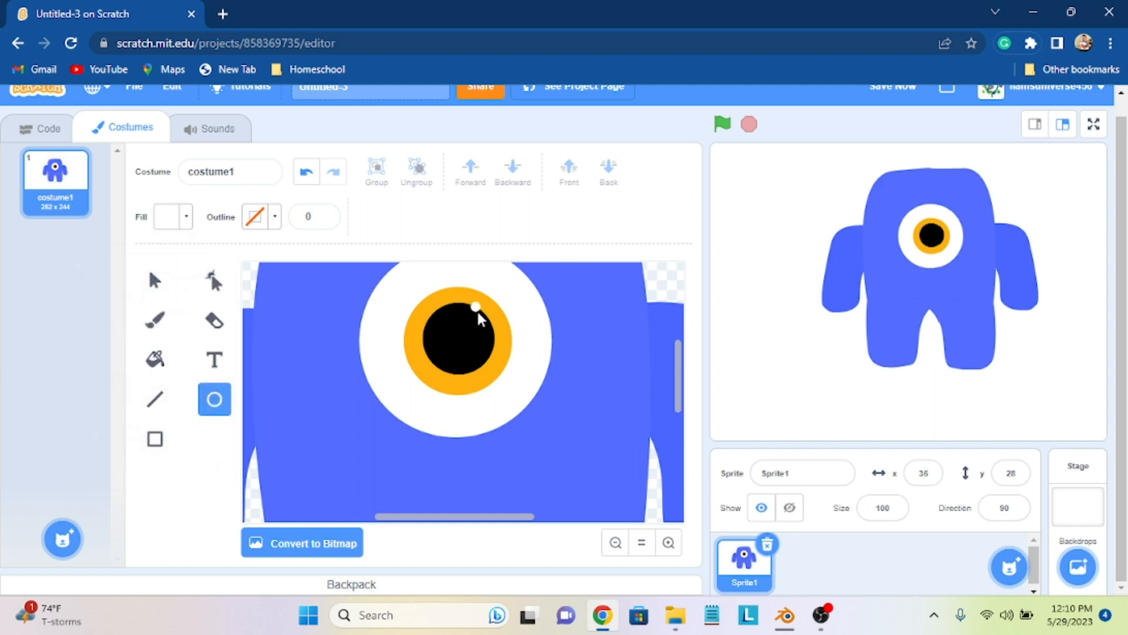
left_click_drag(472, 302, 487, 322)
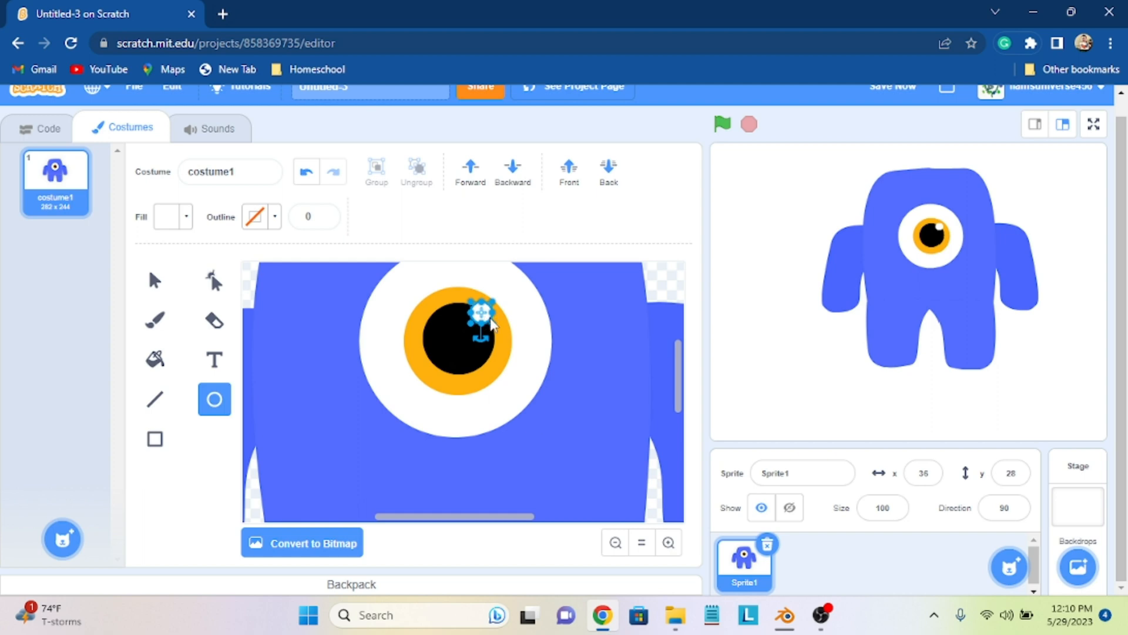
left_click_drag(459, 303, 482, 318)
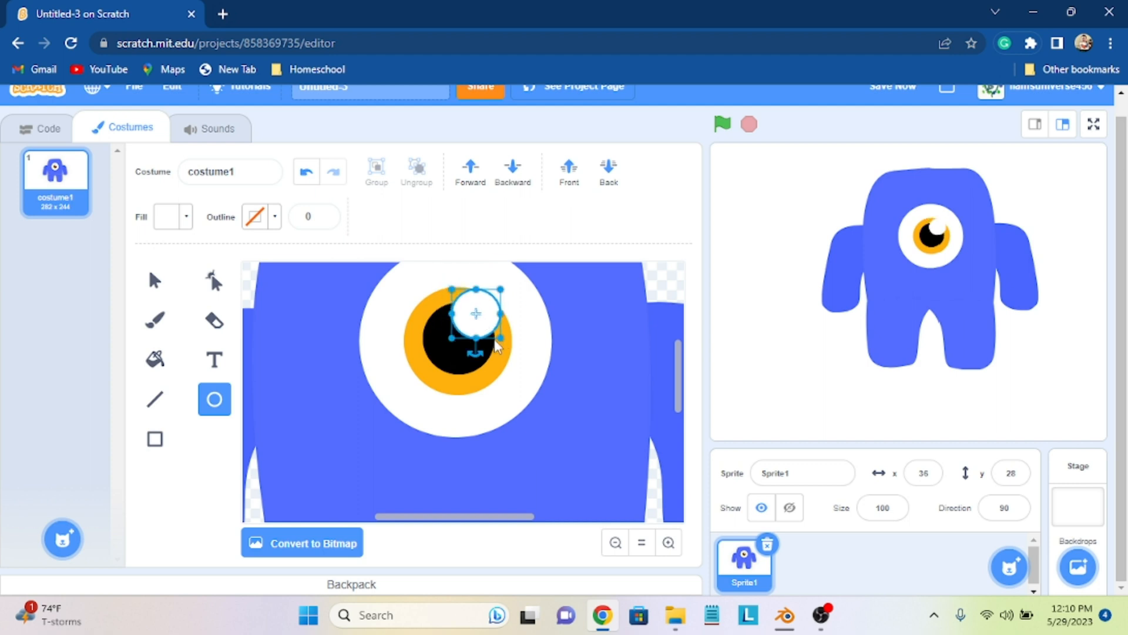
left_click_drag(500, 337, 482, 312)
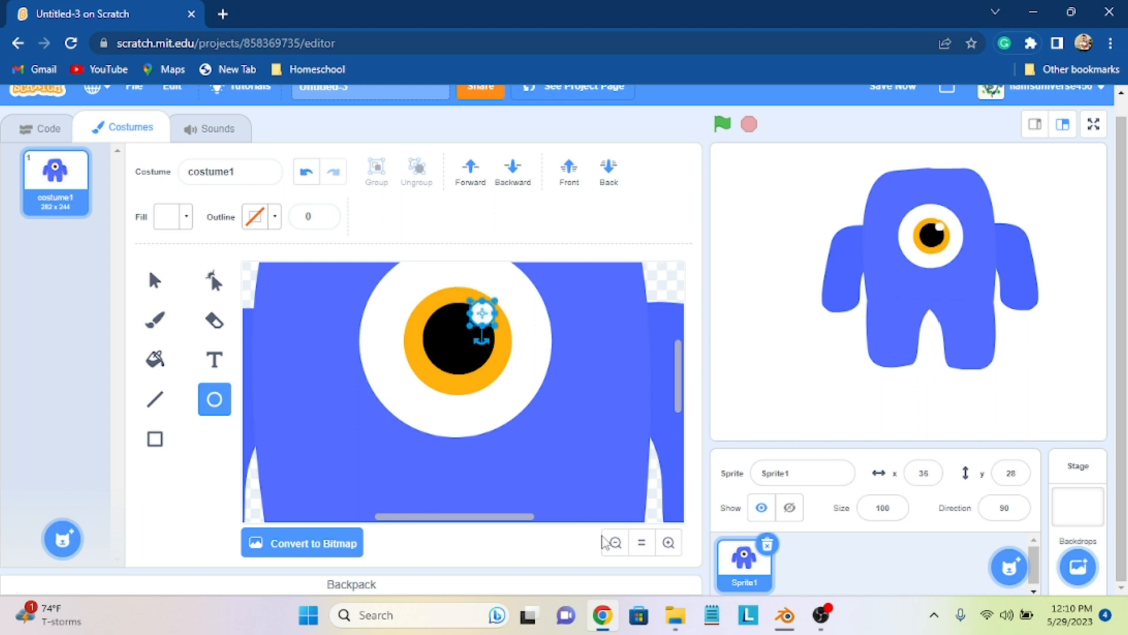
left_click(615, 542)
left_click(615, 542)
left_click(576, 400)
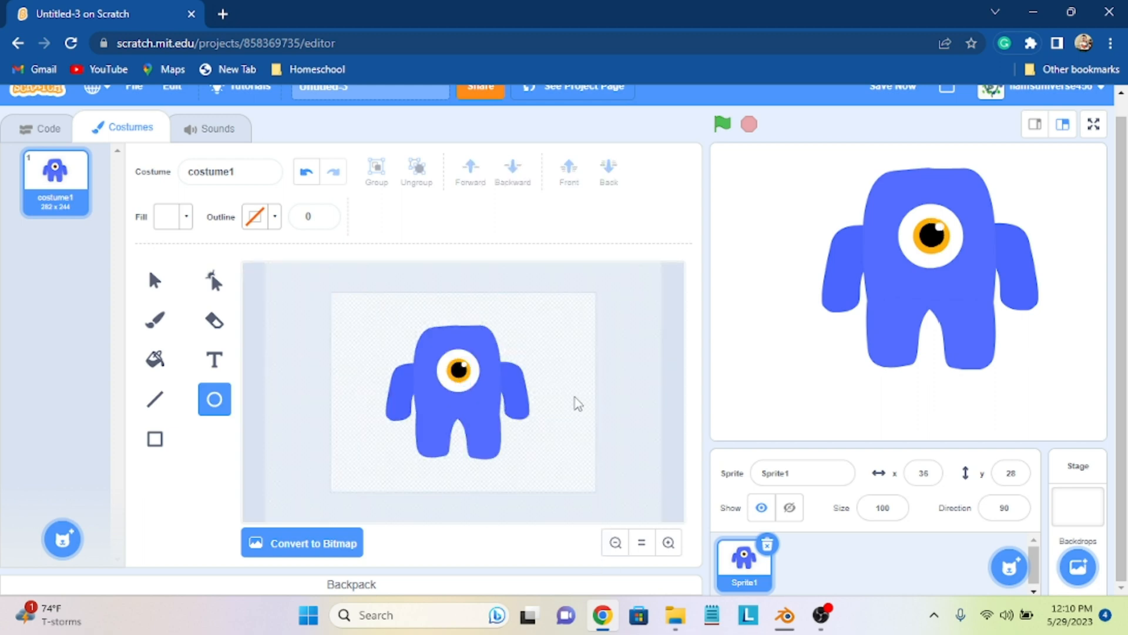
Step: Sample the left arm's blue as the fill and adjust it to colour 79, saturation 84 and brightness 94
left_click(669, 541)
left_click(669, 542)
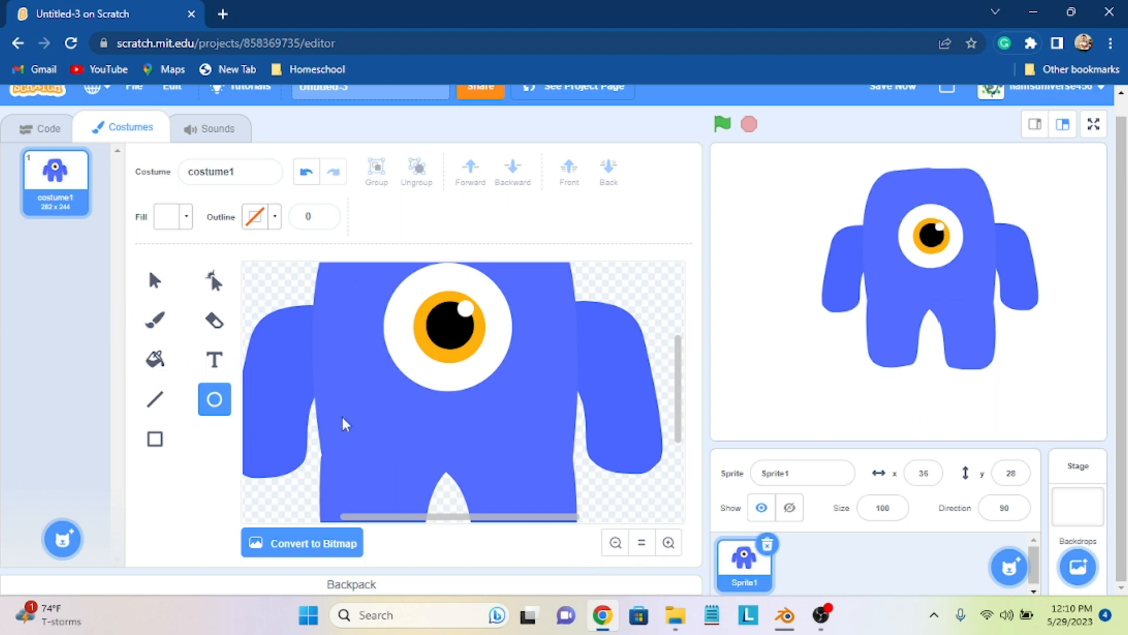
left_click(183, 219)
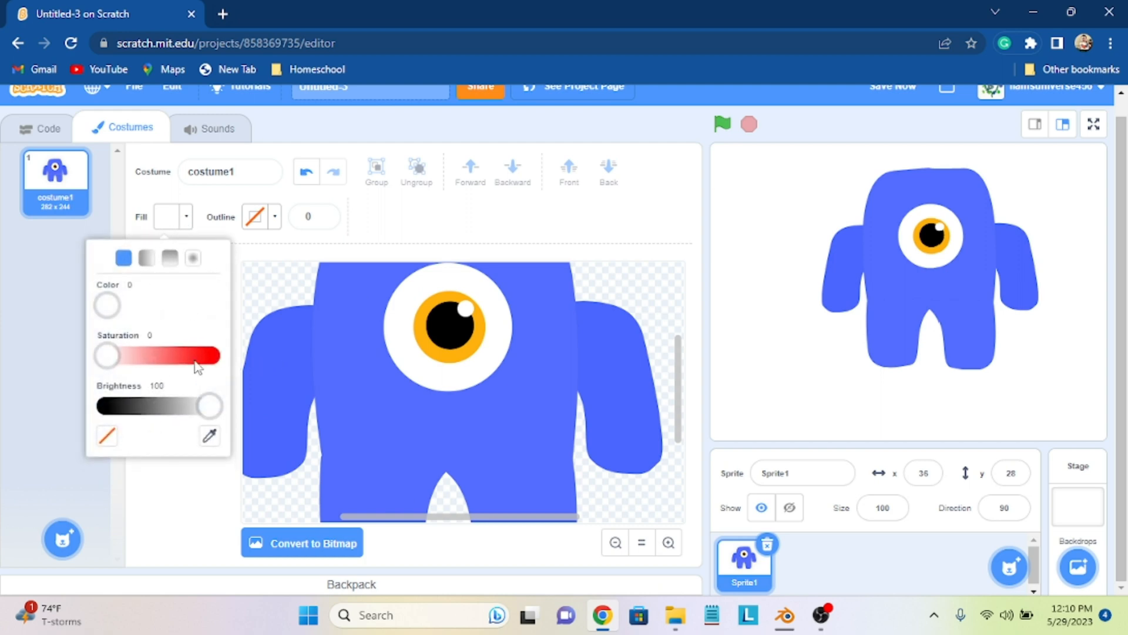
left_click(209, 435)
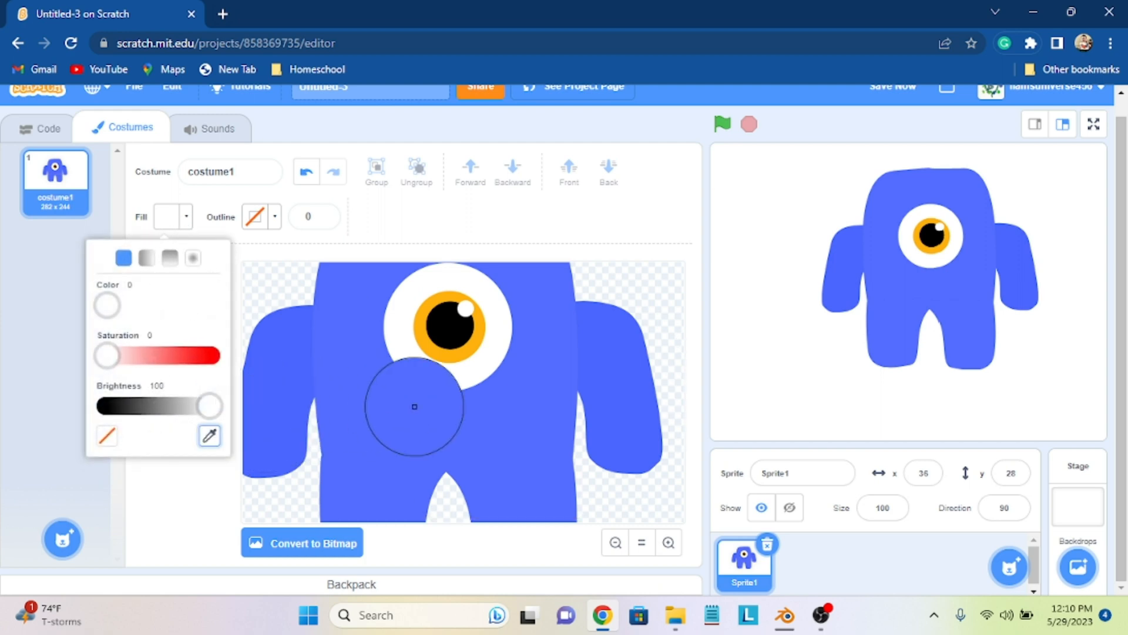
left_click(284, 382)
left_click_drag(184, 357, 197, 359)
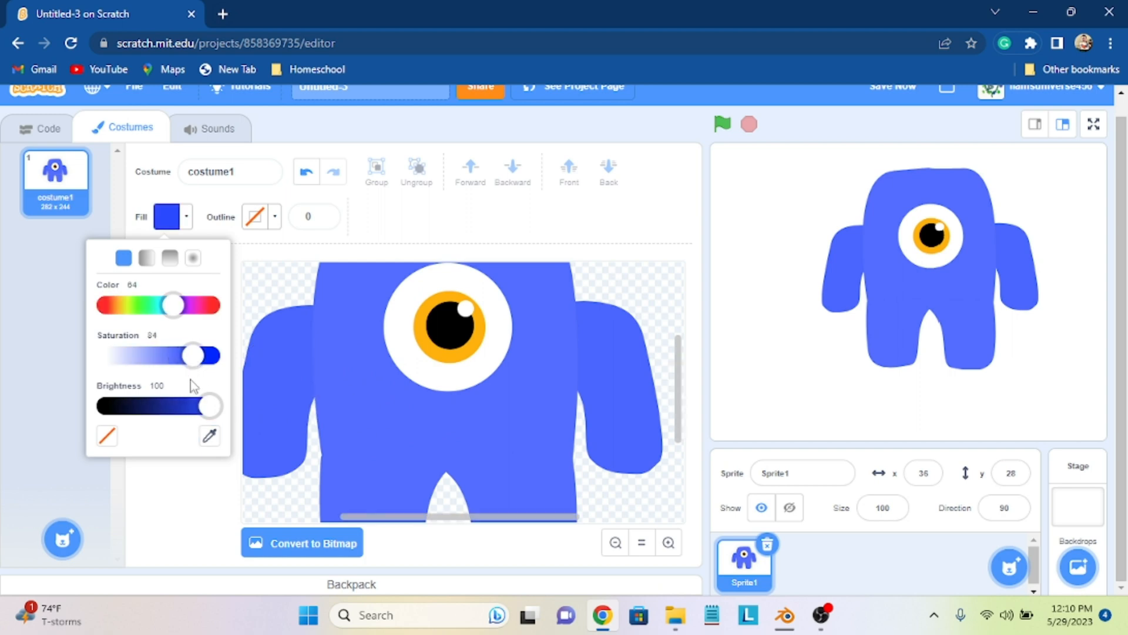
left_click_drag(176, 312, 186, 313)
left_click_drag(210, 405, 204, 406)
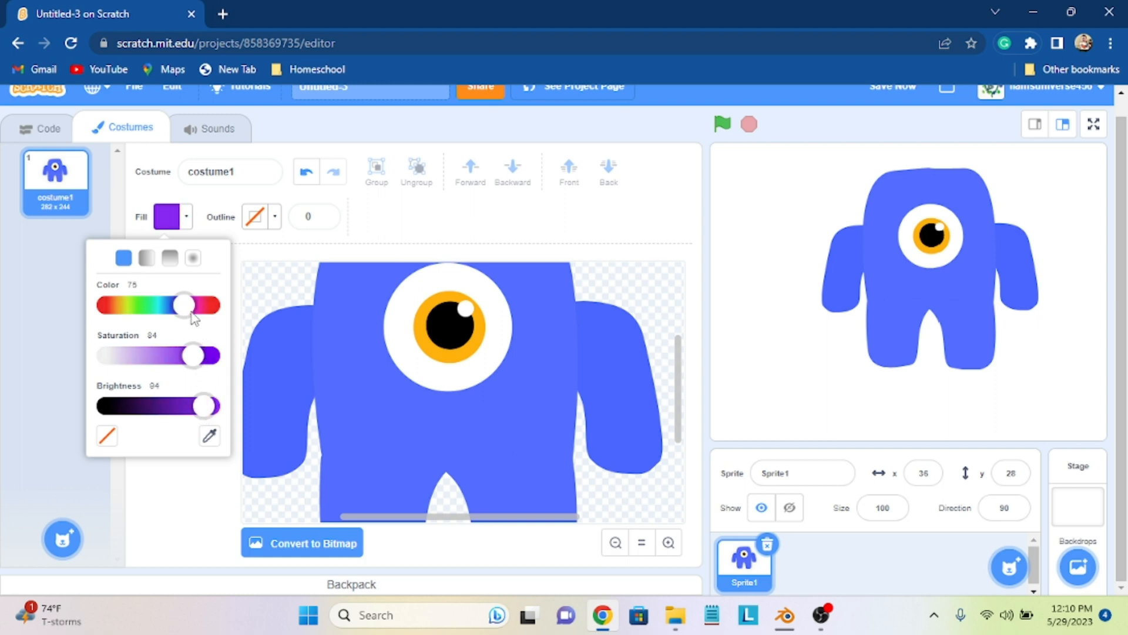
left_click_drag(191, 312, 189, 313)
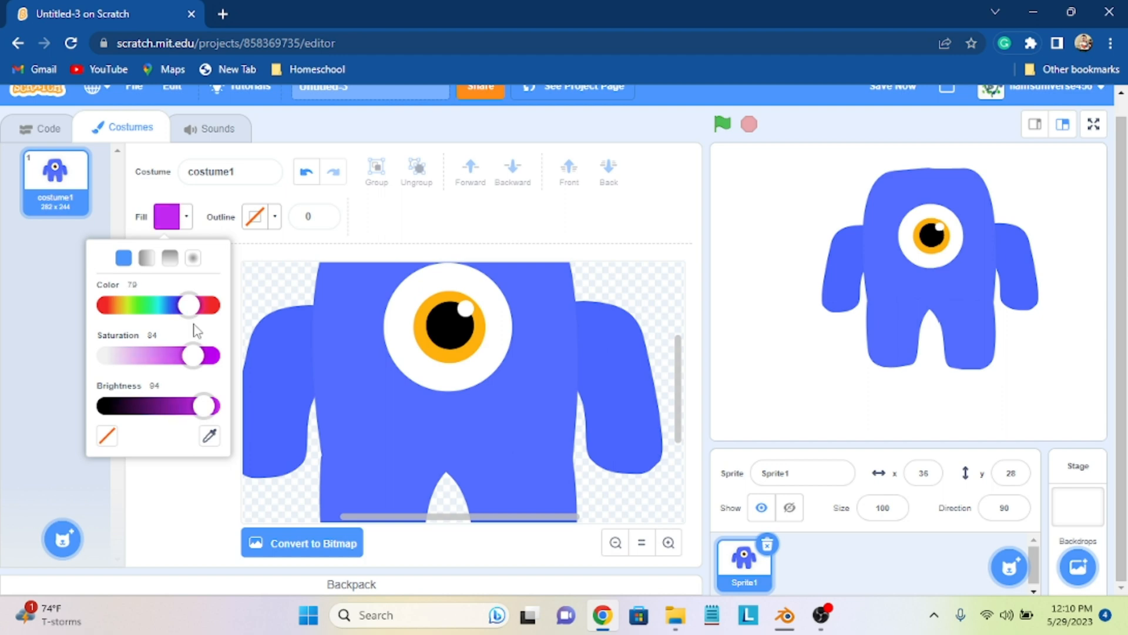
Step: Draw a wide magenta oval on the body below the eye and undo it
left_click(413, 416)
left_click_drag(376, 402, 481, 439)
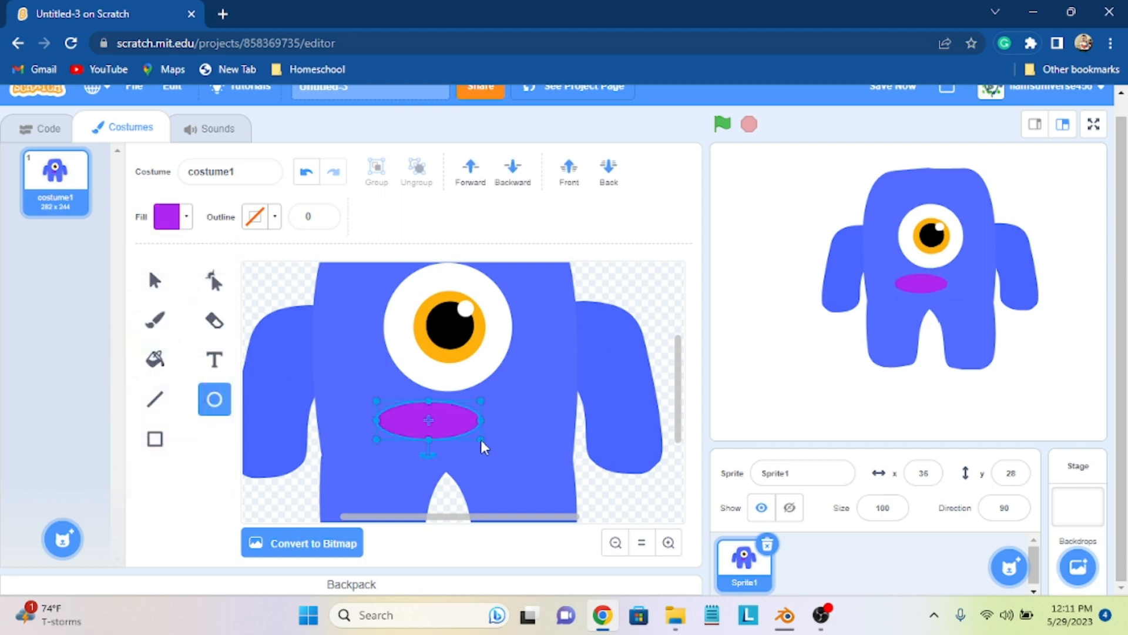
key("ctrl+z")
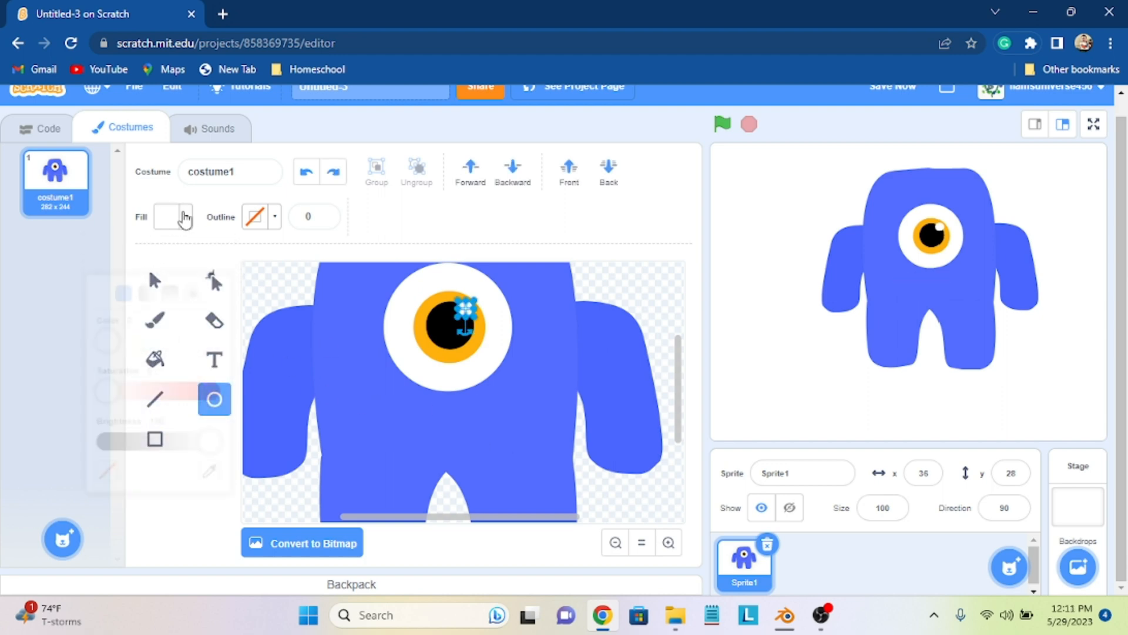
Step: Try to sample the body's blue as the fill and undo the recolouring of the pupil's highlight
left_click(177, 218)
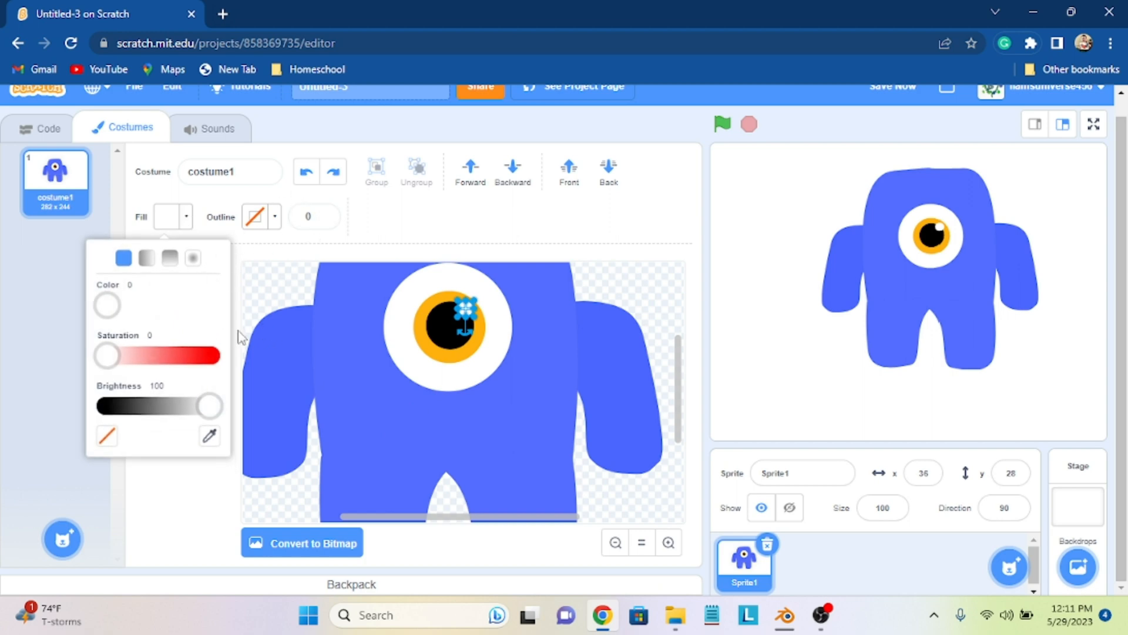
left_click(208, 436)
left_click(283, 368)
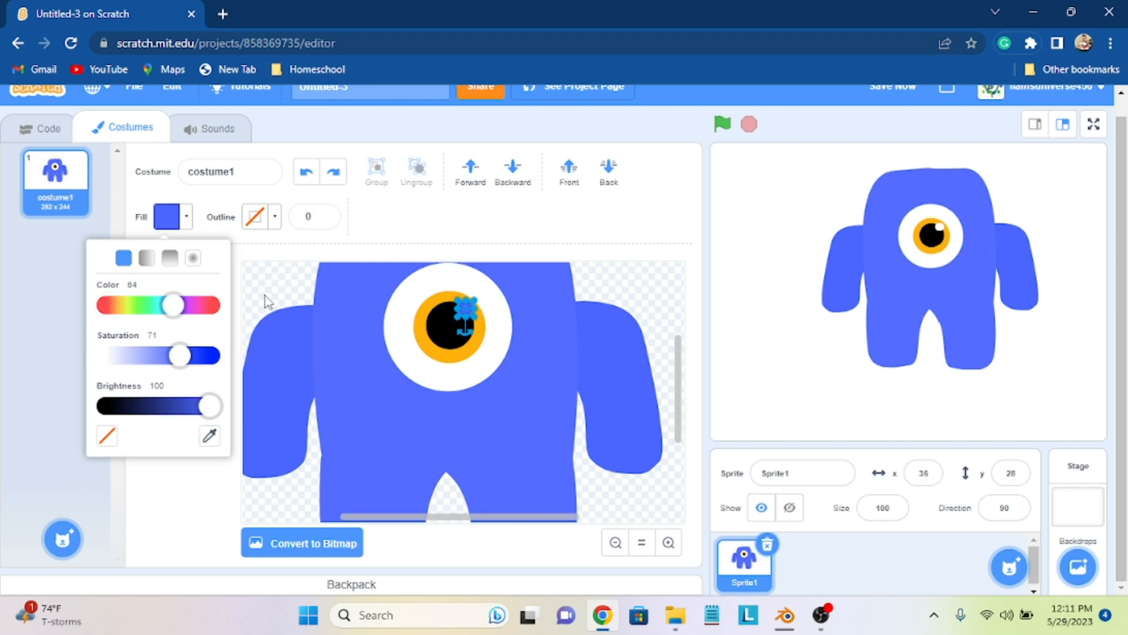
key("ctrl+z")
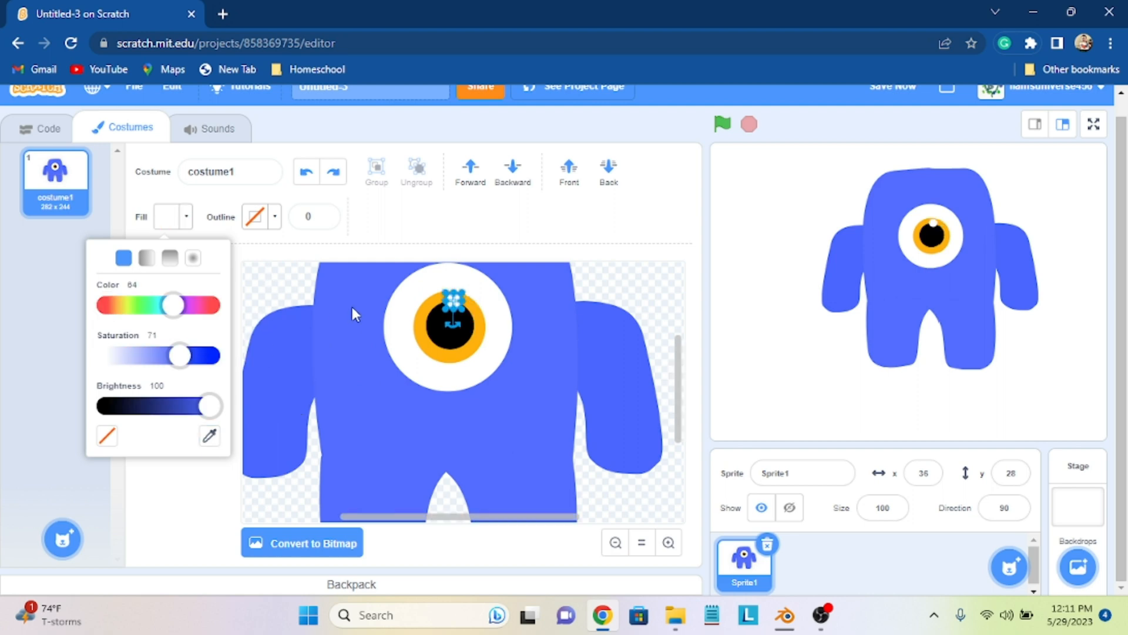
key("ctrl+z")
key("ctrl+z")
key("ctrl+z")
key("ctrl+z")
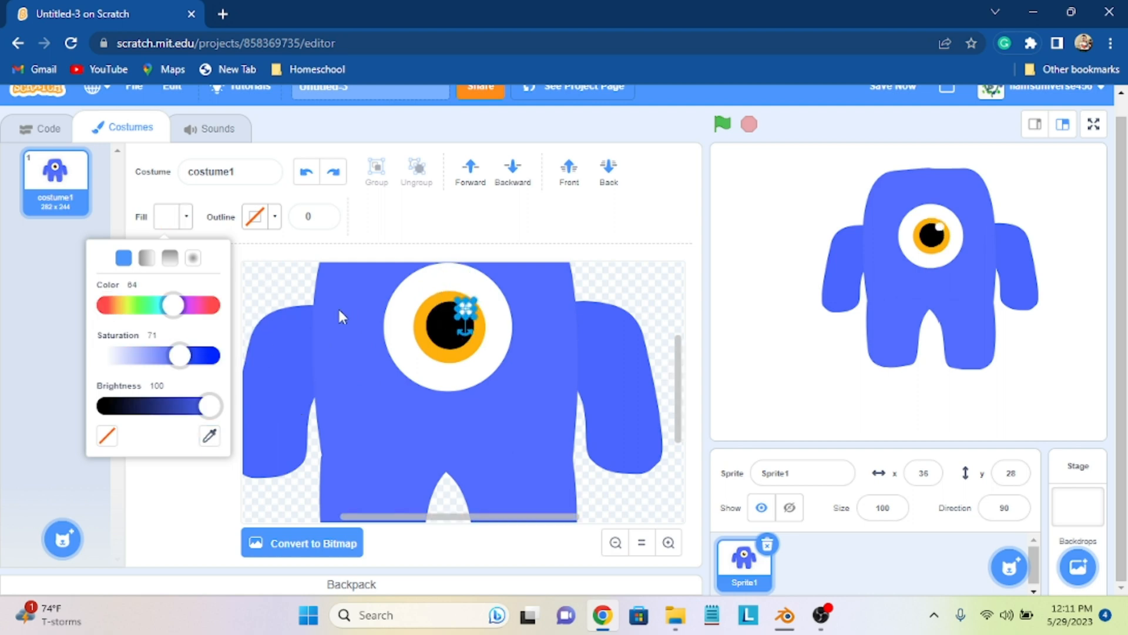
key("ctrl+v")
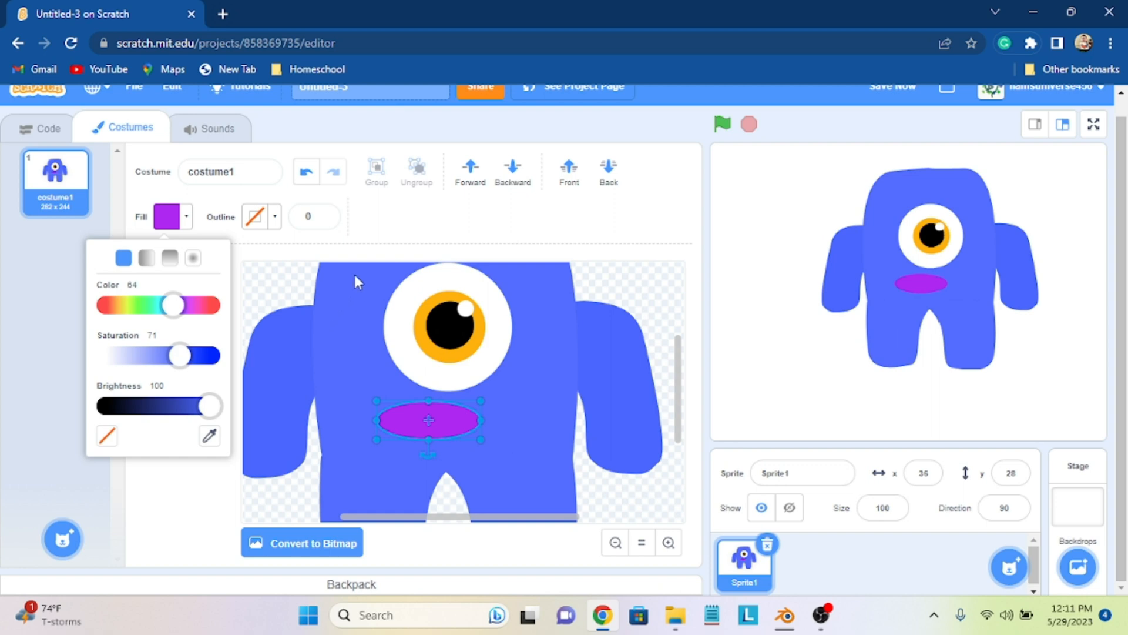
Step: Delete the purple oval on the body below the eye
left_click(336, 291)
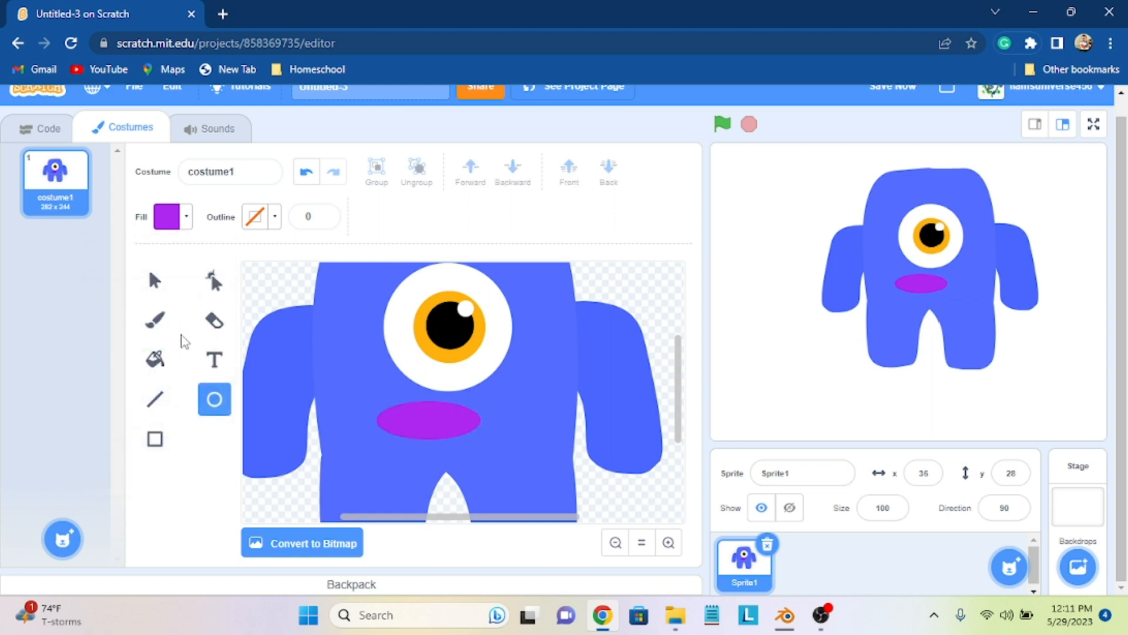
left_click(154, 281)
left_click(460, 415)
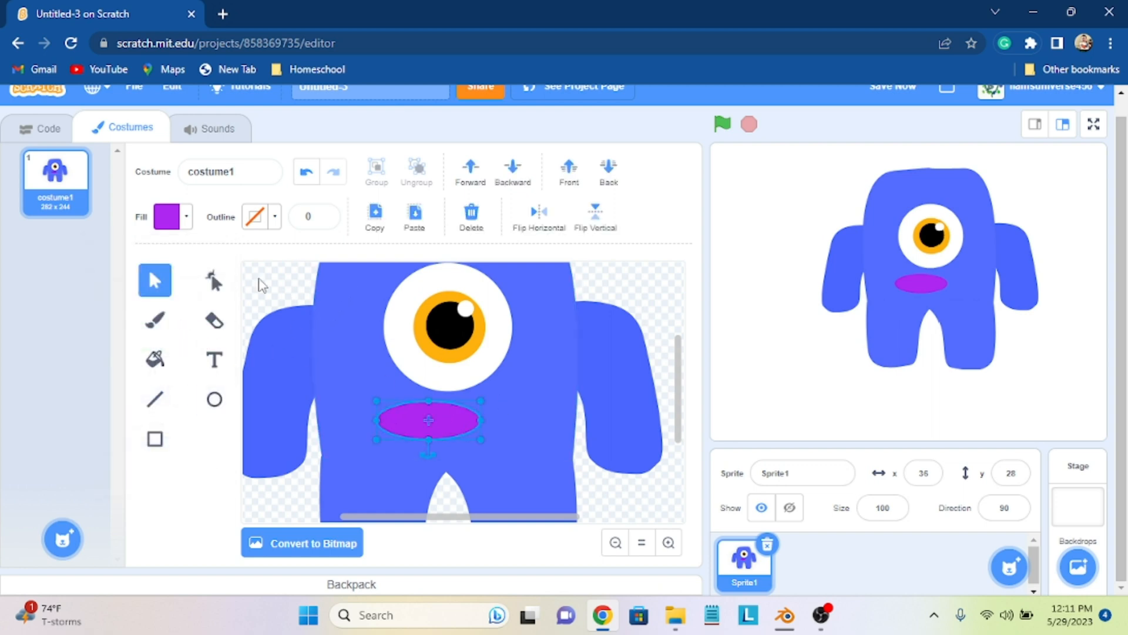
left_click(473, 211)
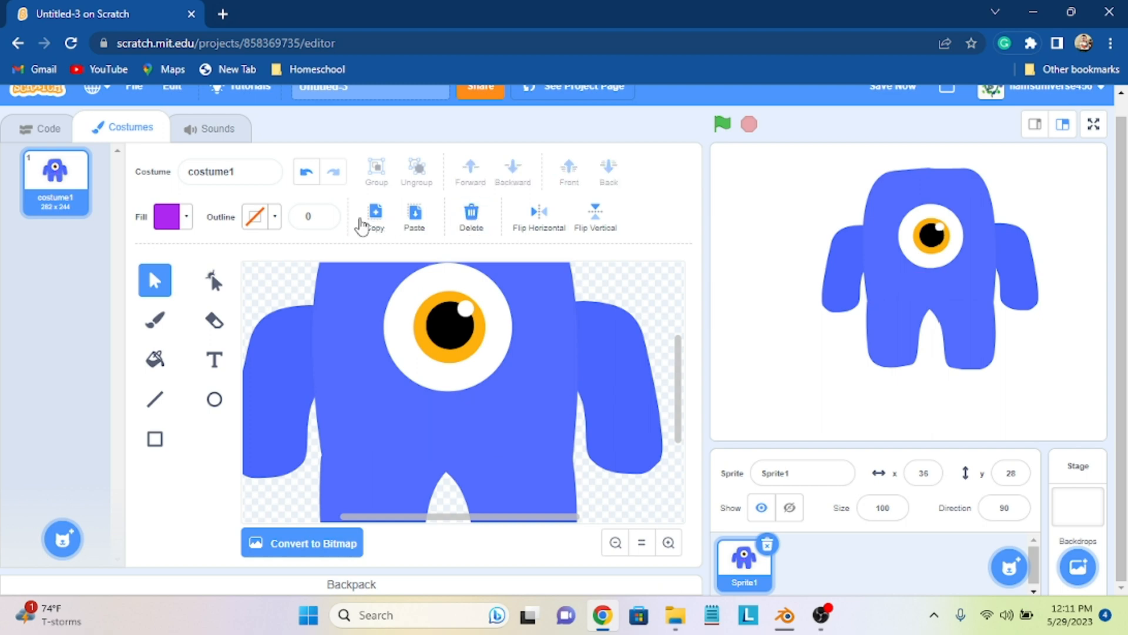
Step: Set the circle fill to dark navy by sampling the body's blue, raising saturation to 91 and strongly lowering brightness
left_click(214, 399)
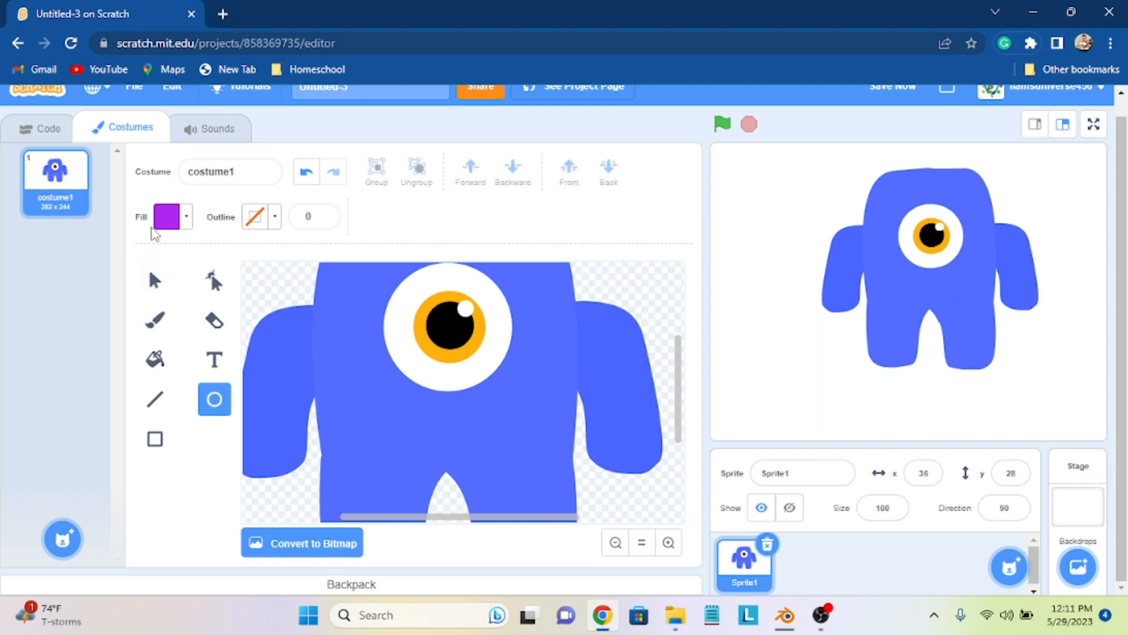
left_click(187, 217)
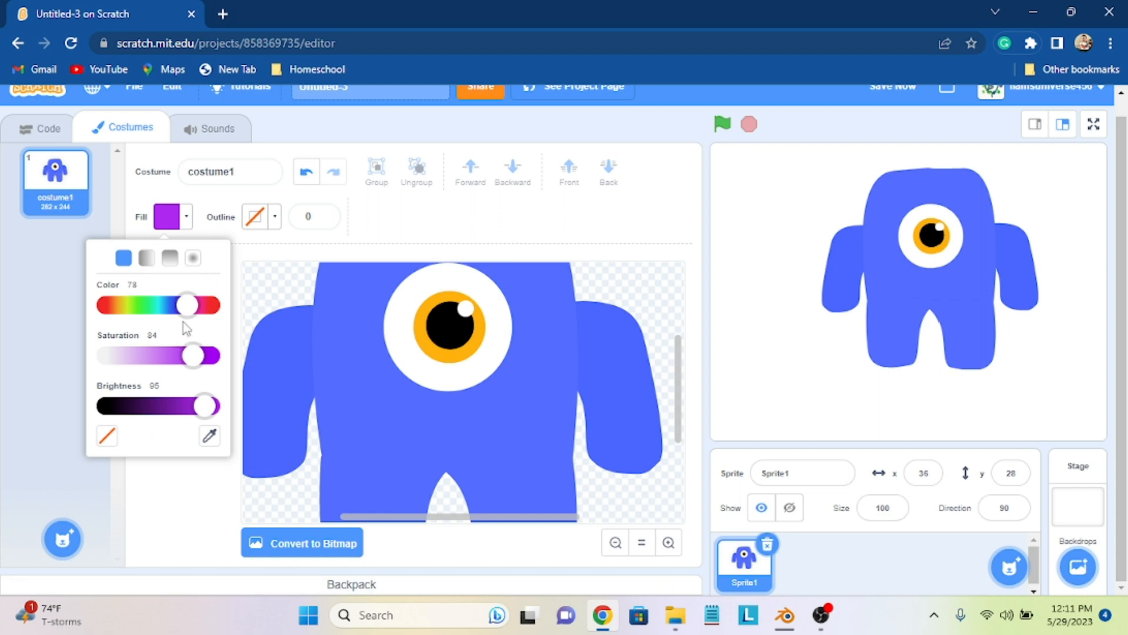
left_click(210, 435)
left_click(273, 379)
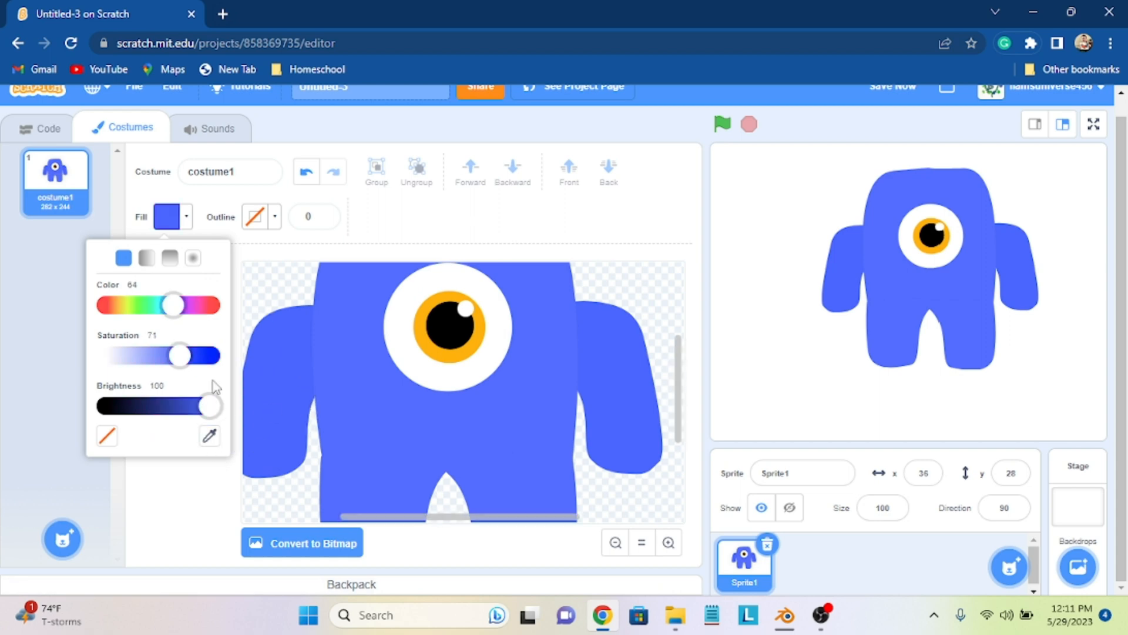
left_click_drag(185, 361, 201, 356)
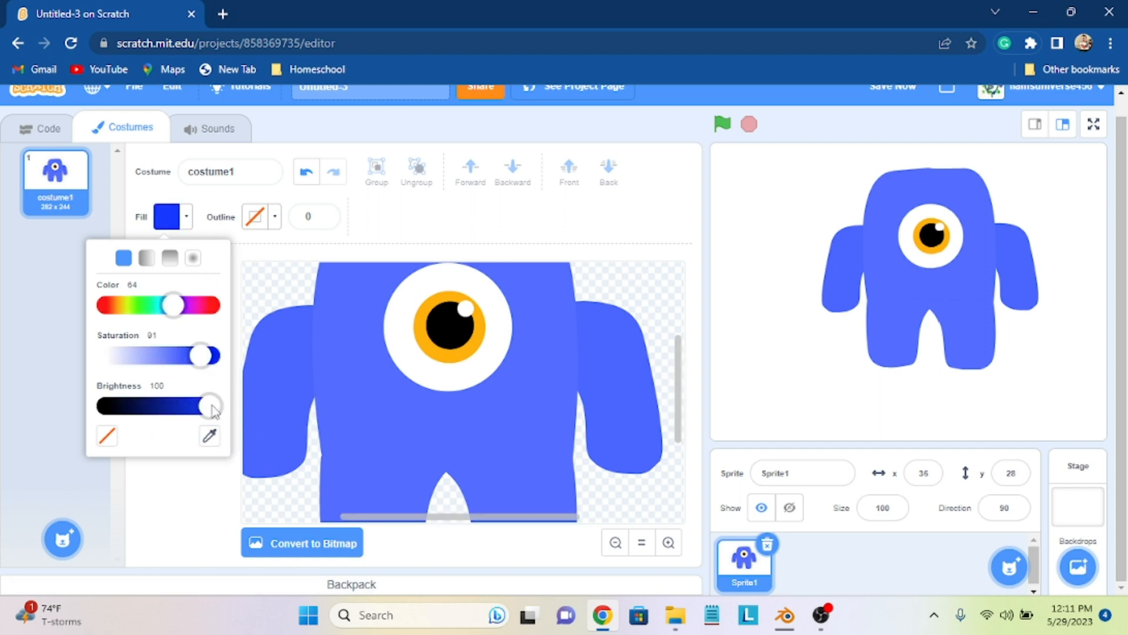
left_click_drag(210, 405, 148, 413)
Step: Draw a wide navy oval mouth centred just below the eye, slightly wider than the eye and about a third as high as wide
mouse_move(369, 391)
left_mouse_down()
mouse_move(556, 449)
mouse_move(532, 452)
mouse_move(514, 437)
left_mouse_up()
left_click_drag(471, 395, 471, 409)
left_click(443, 398)
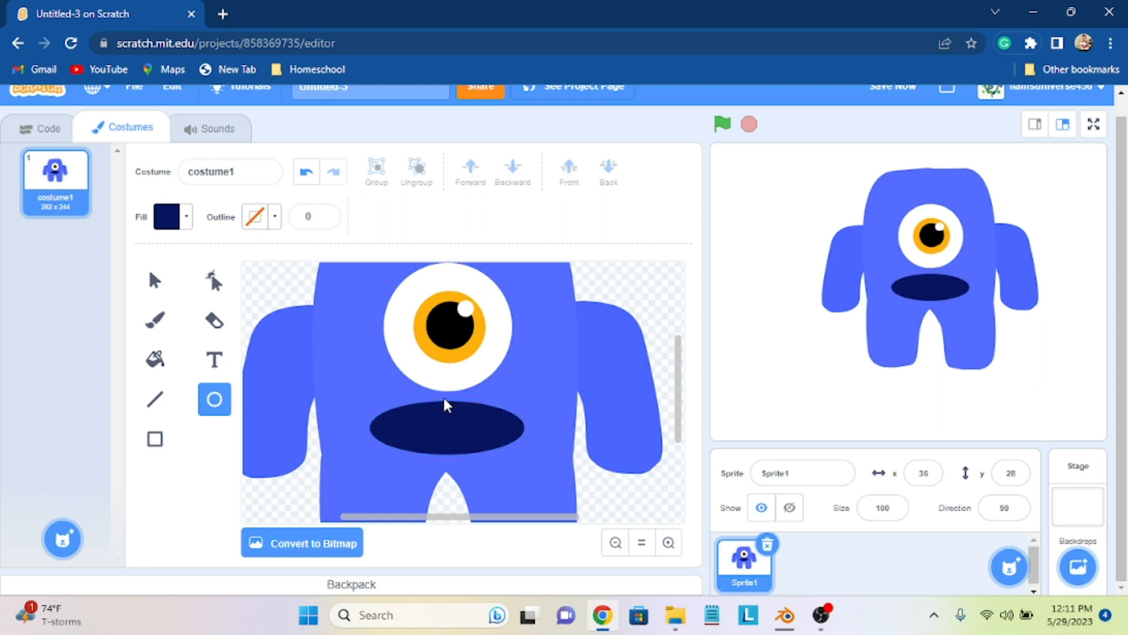
Step: Reshape the oval mouth into a smile by lowering its top midpoint to mid-height and curving both ends upward
left_click(206, 281)
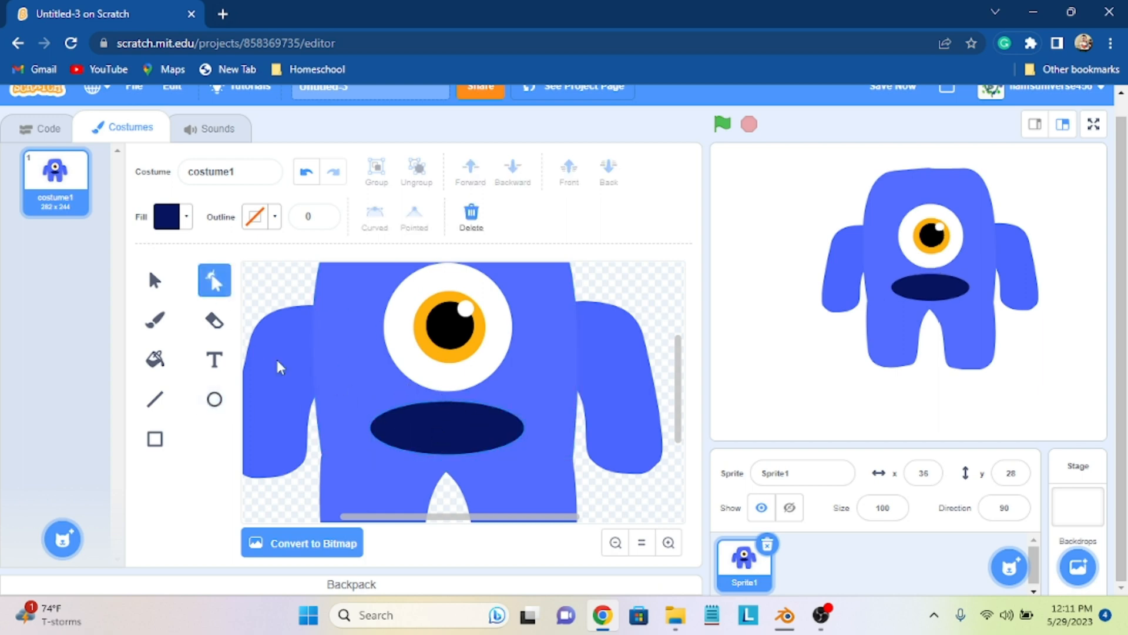
left_click(452, 415)
left_click(446, 401)
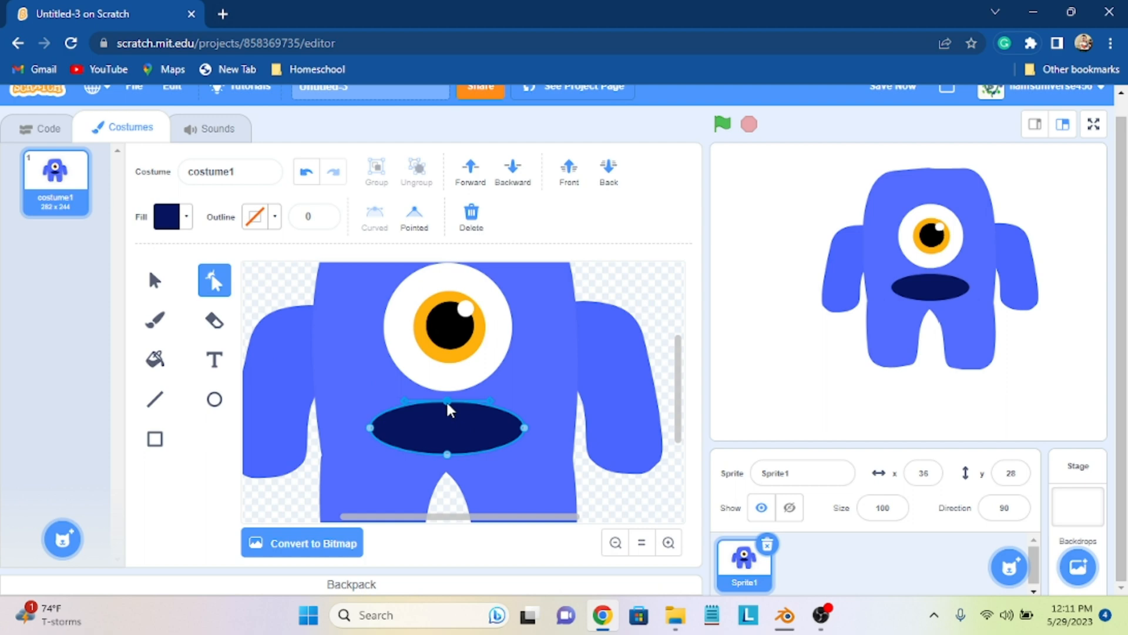
left_click_drag(447, 403, 447, 430)
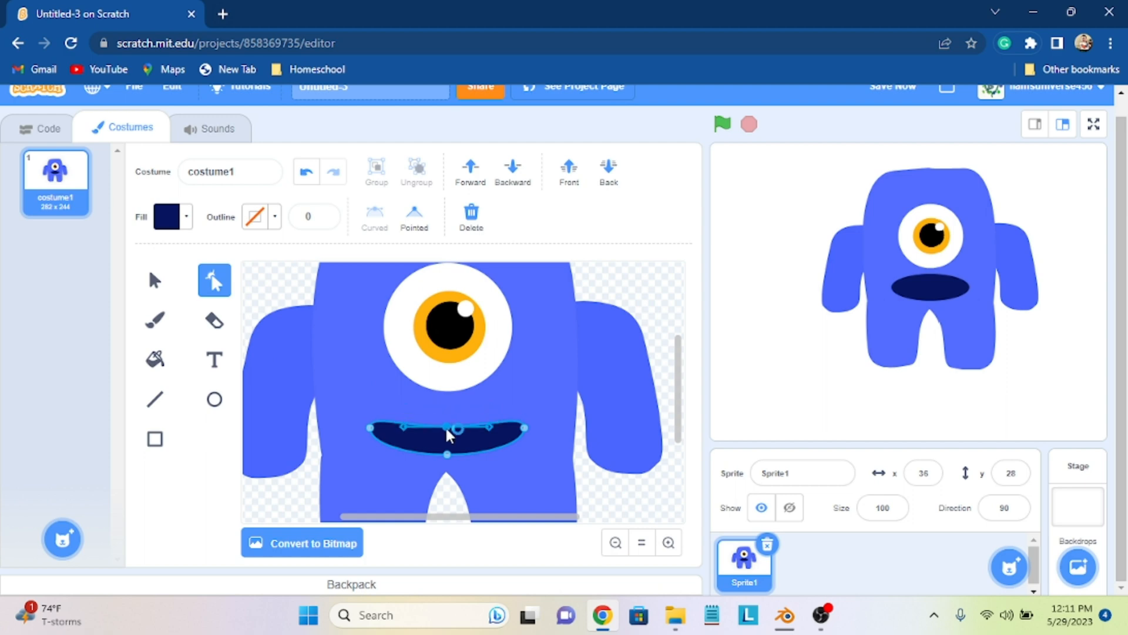
left_click_drag(371, 427, 376, 401)
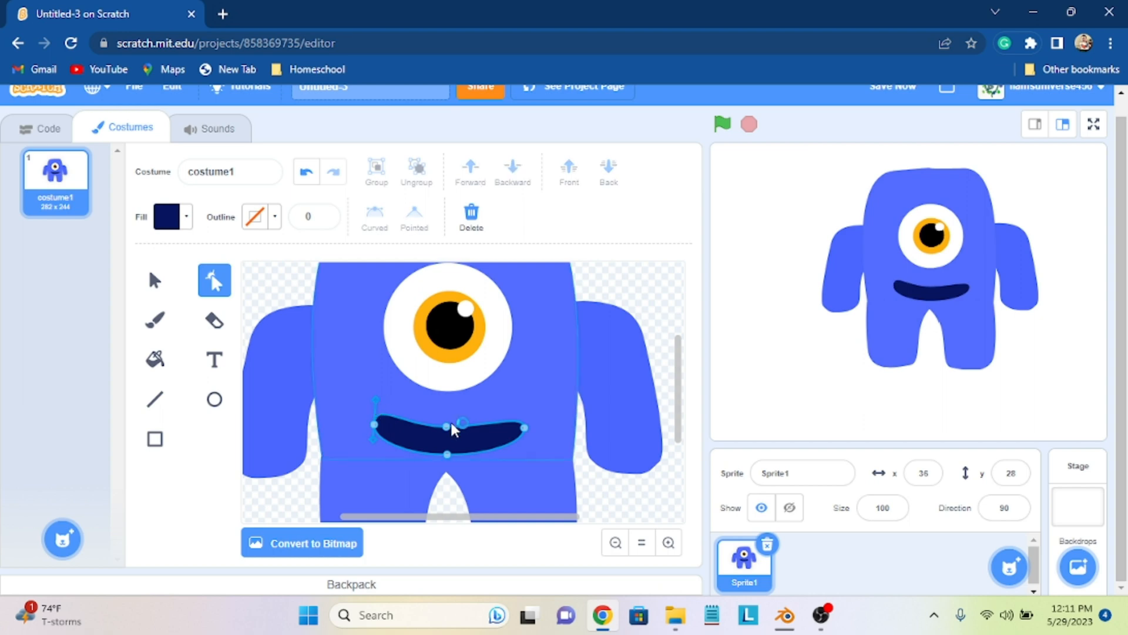
left_click(520, 424)
left_click_drag(523, 415, 521, 394)
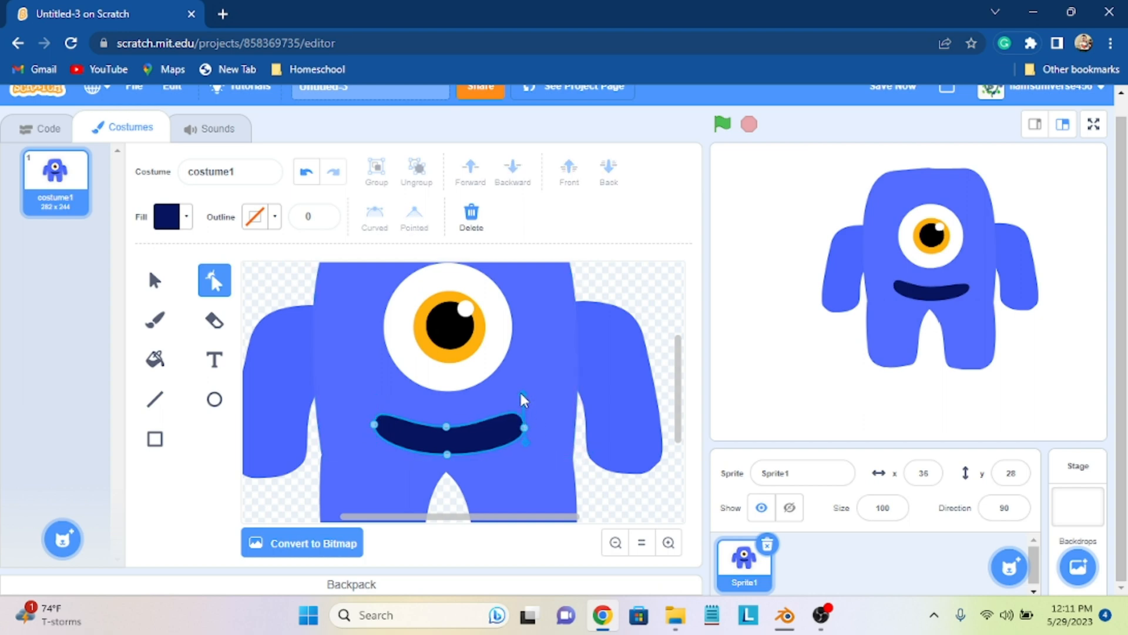
Step: Fine-tune the curve at the mouth's left end and raise its upper midpoint slightly
left_click(374, 423)
mouse_move(376, 402)
left_mouse_down()
mouse_move(378, 389)
mouse_move(382, 401)
left_mouse_up()
left_click(447, 427)
left_click_drag(448, 423, 446, 420)
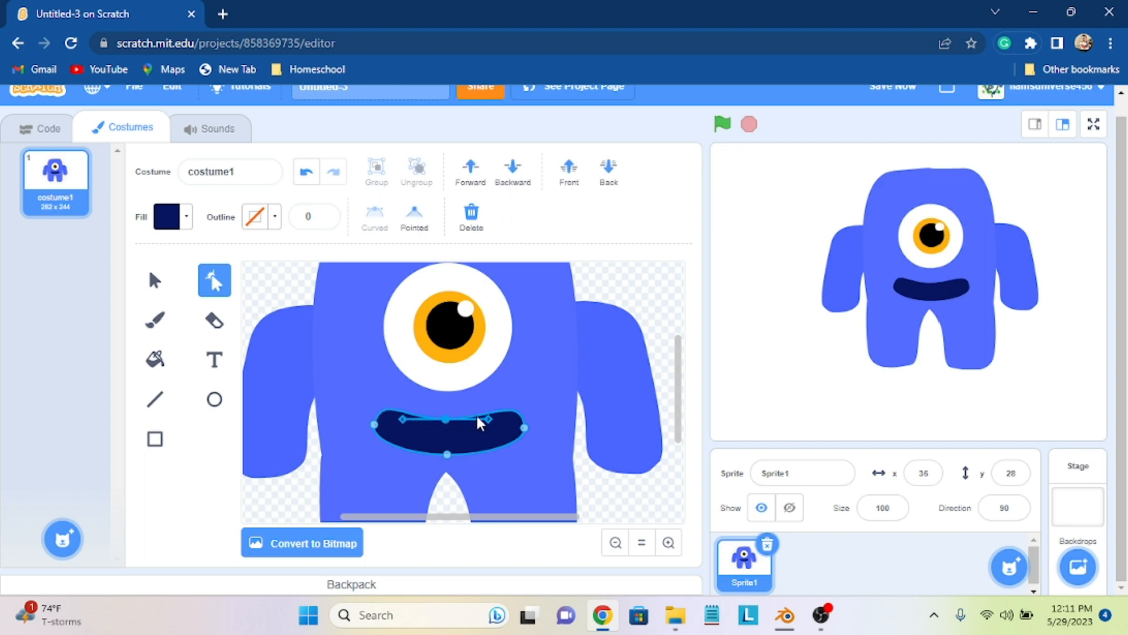
Step: Add a curve point on the mouth's upper edge right of centre and pull the bottom midpoint slightly down
left_click(483, 414)
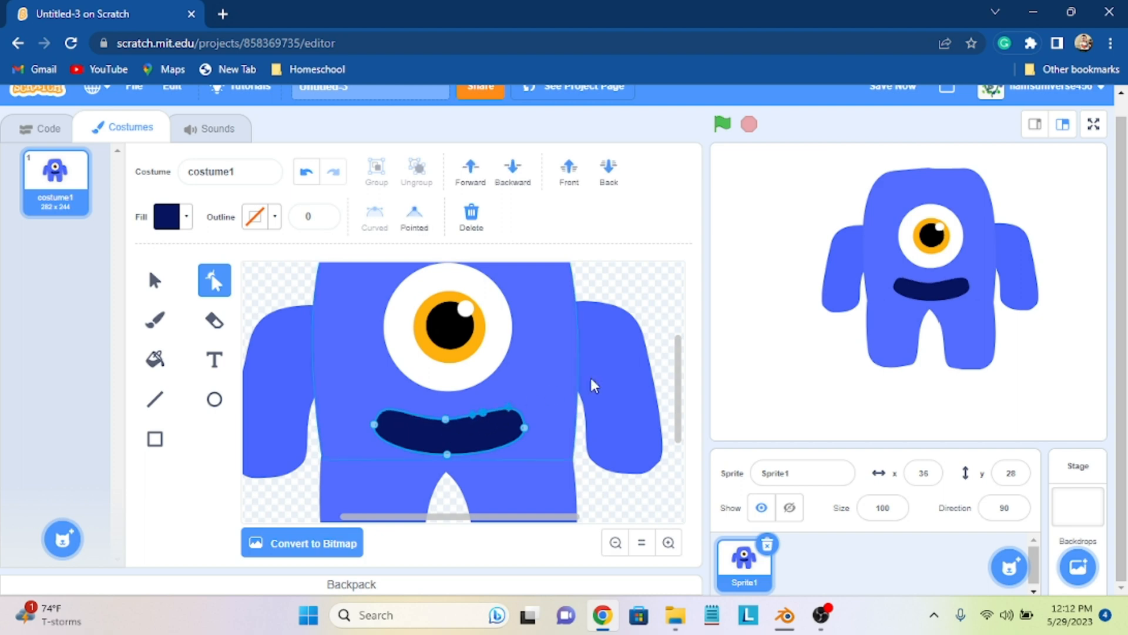
left_click(652, 307)
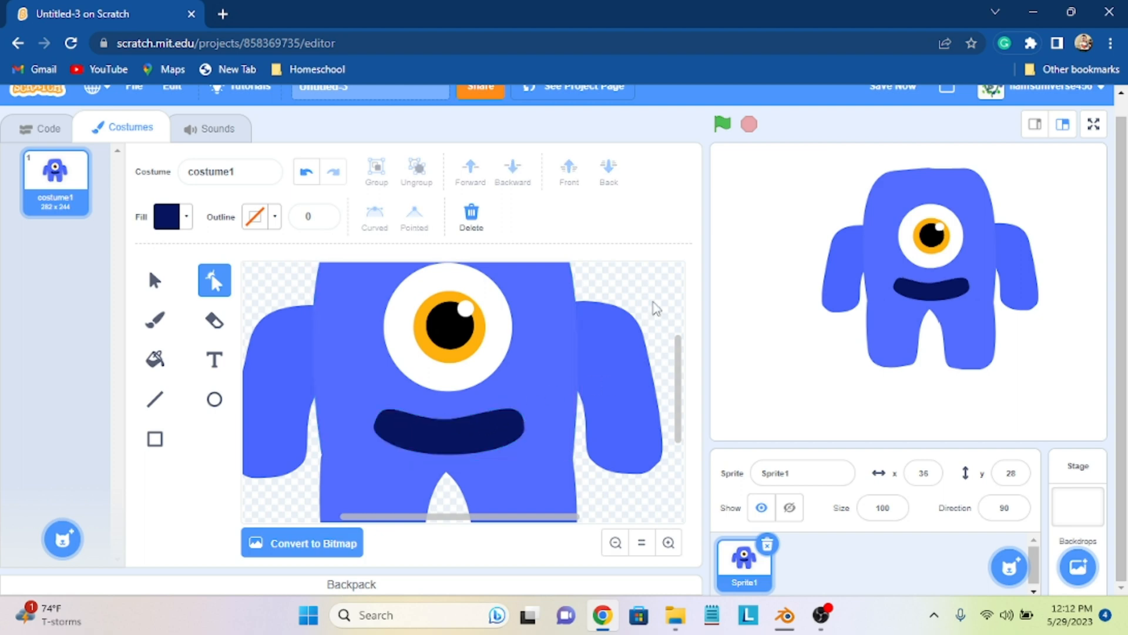
left_click(470, 414)
left_click(483, 413)
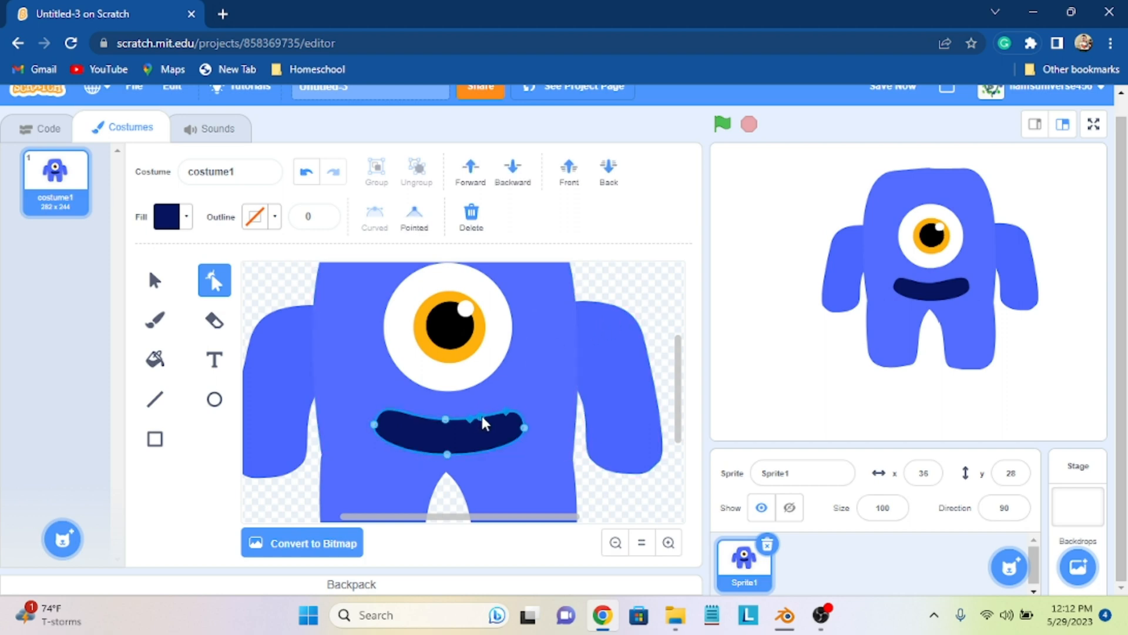
left_click(522, 427)
left_click_drag(446, 453, 447, 458)
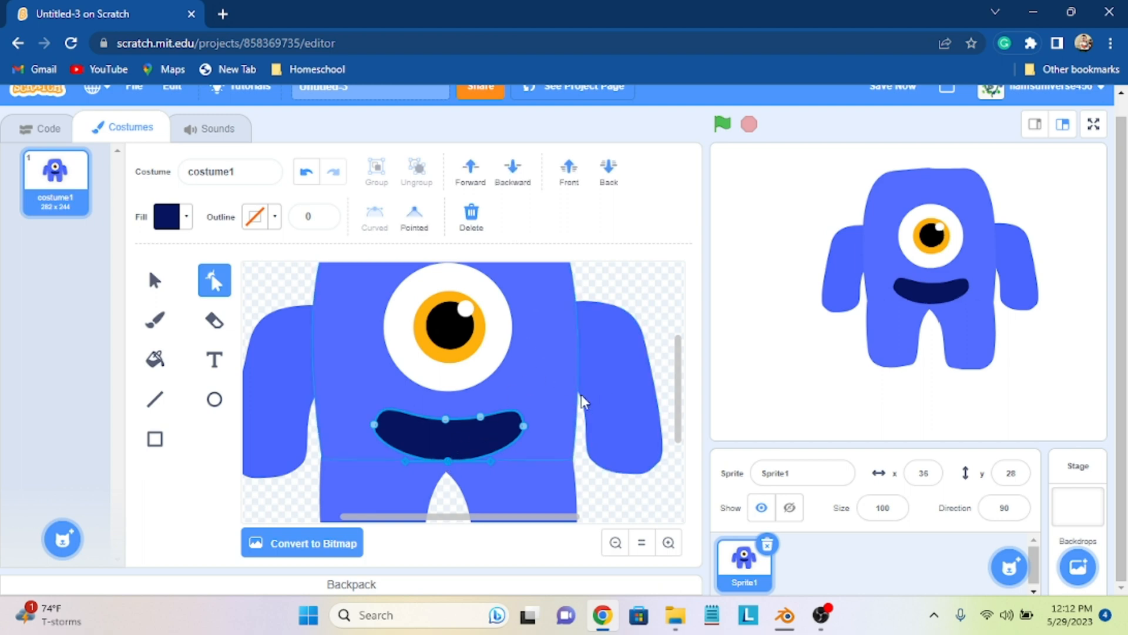
Step: Move the dark blue mouth up closer to the eye and reshape its lower edge into a deeper curve
left_click(679, 322)
left_click(154, 281)
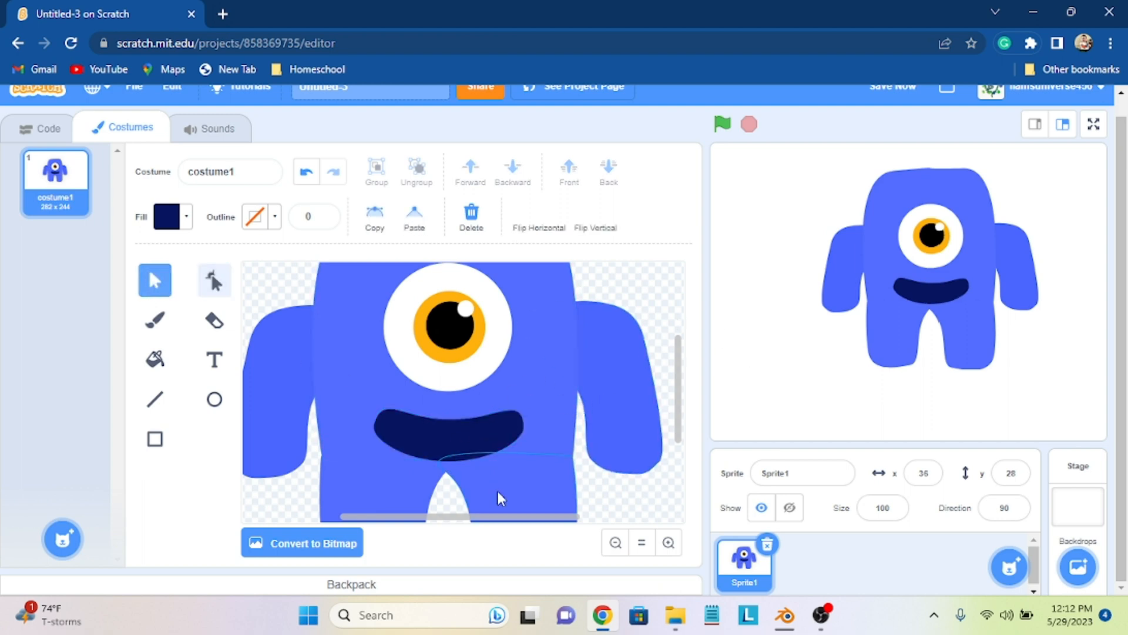
left_click_drag(440, 421, 442, 456)
left_click(214, 280)
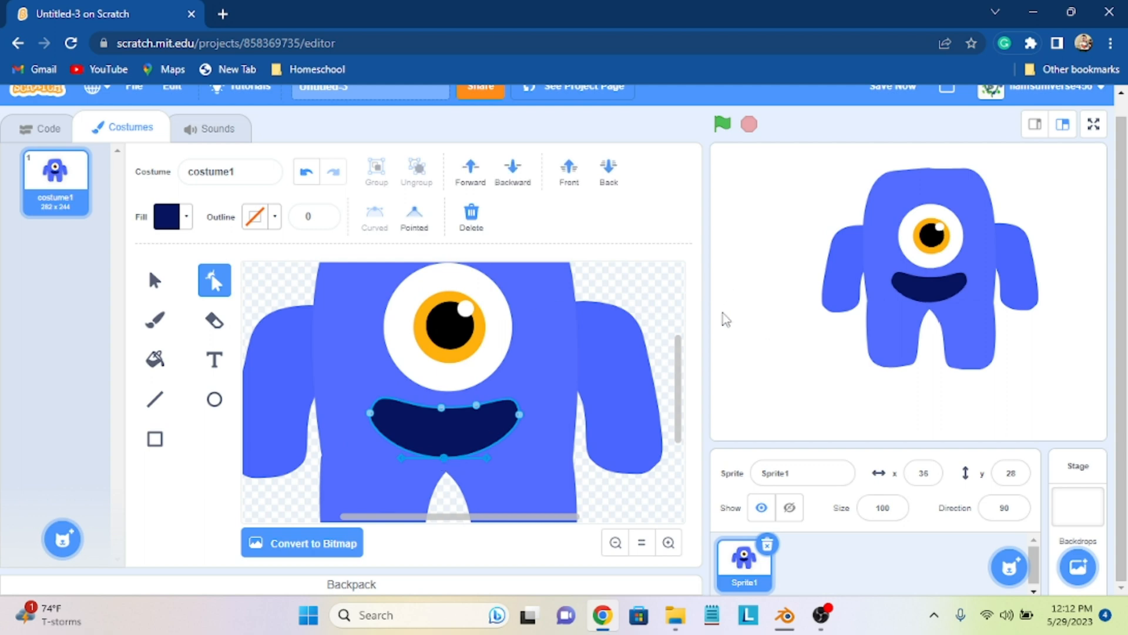
left_click(185, 217)
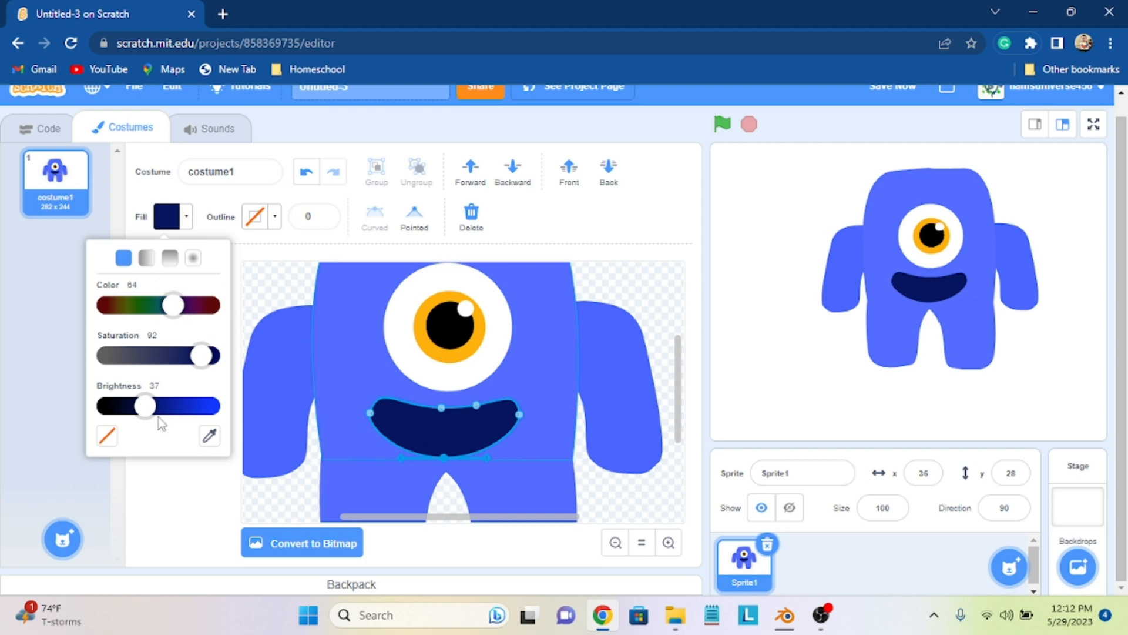
left_click_drag(147, 406, 218, 406)
left_click_drag(176, 305, 256, 312)
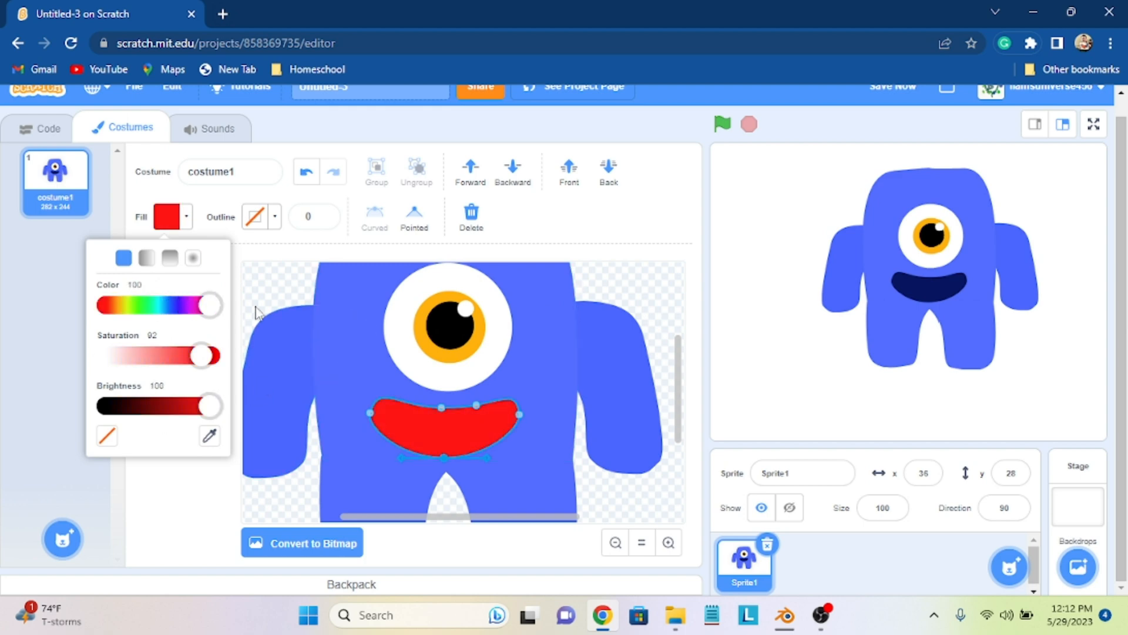
key("ctrl+z")
key("ctrl+z")
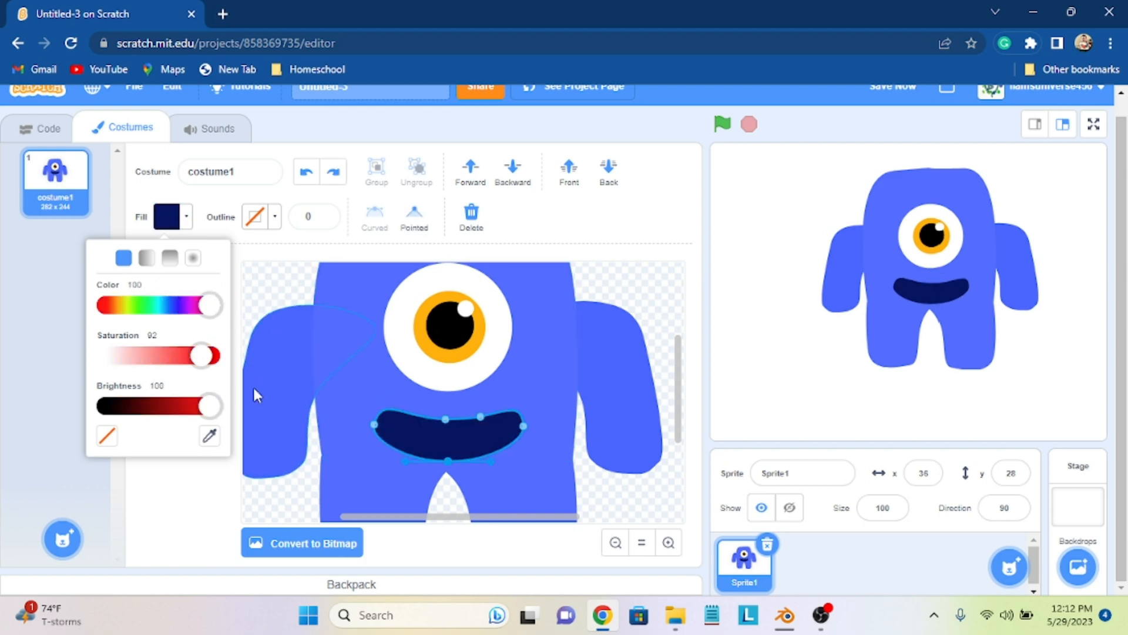
left_click(652, 321)
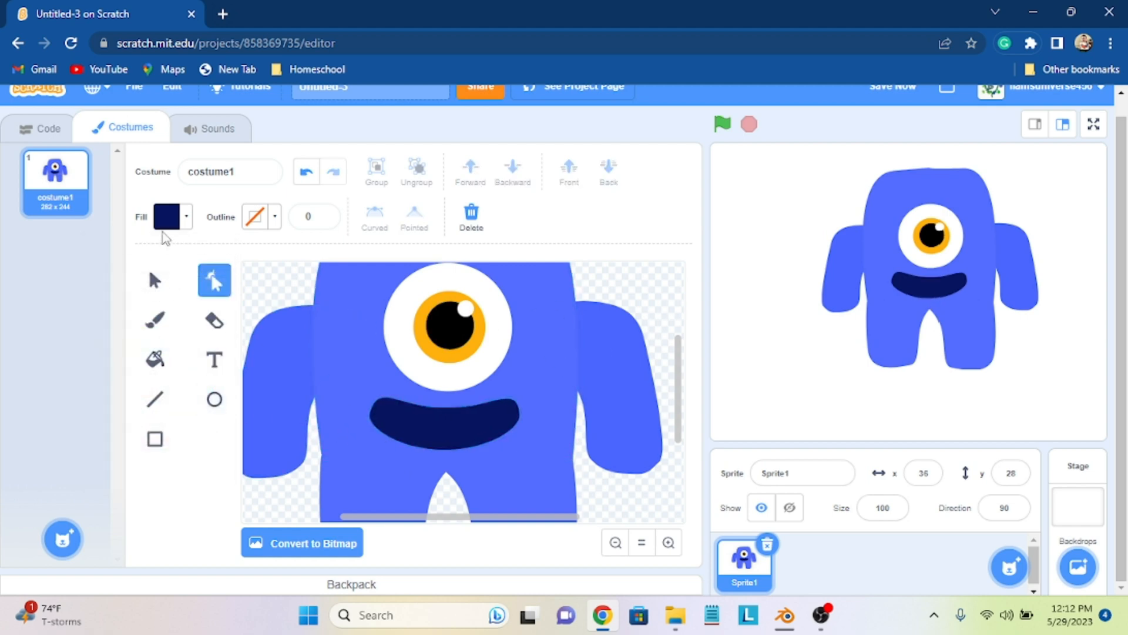
Step: Draw a red circle over the mouth's lower middle, with fill color 0, saturation 80 and brightness 100
left_click(215, 400)
left_click(171, 217)
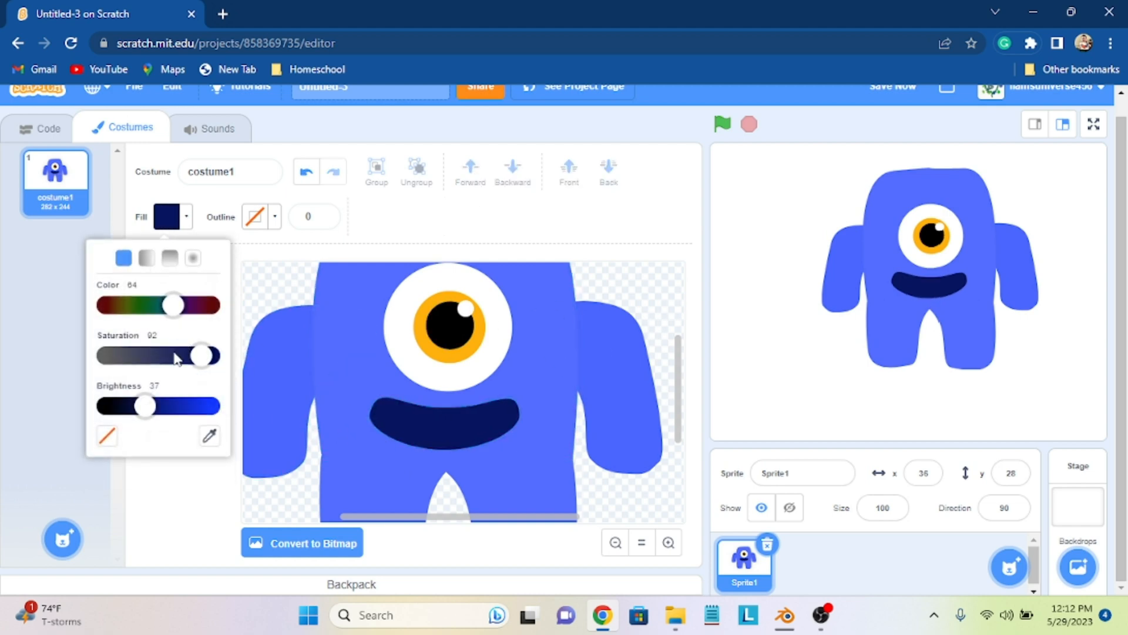
left_click_drag(188, 413, 211, 405)
left_click_drag(177, 305, 105, 332)
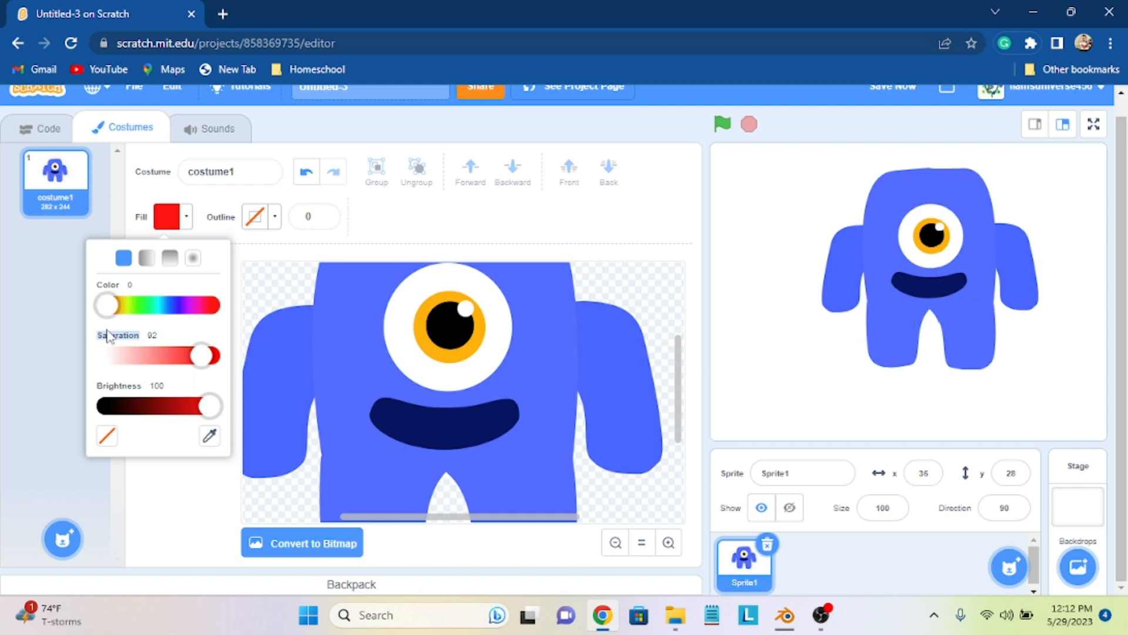
left_click_drag(201, 355, 184, 365)
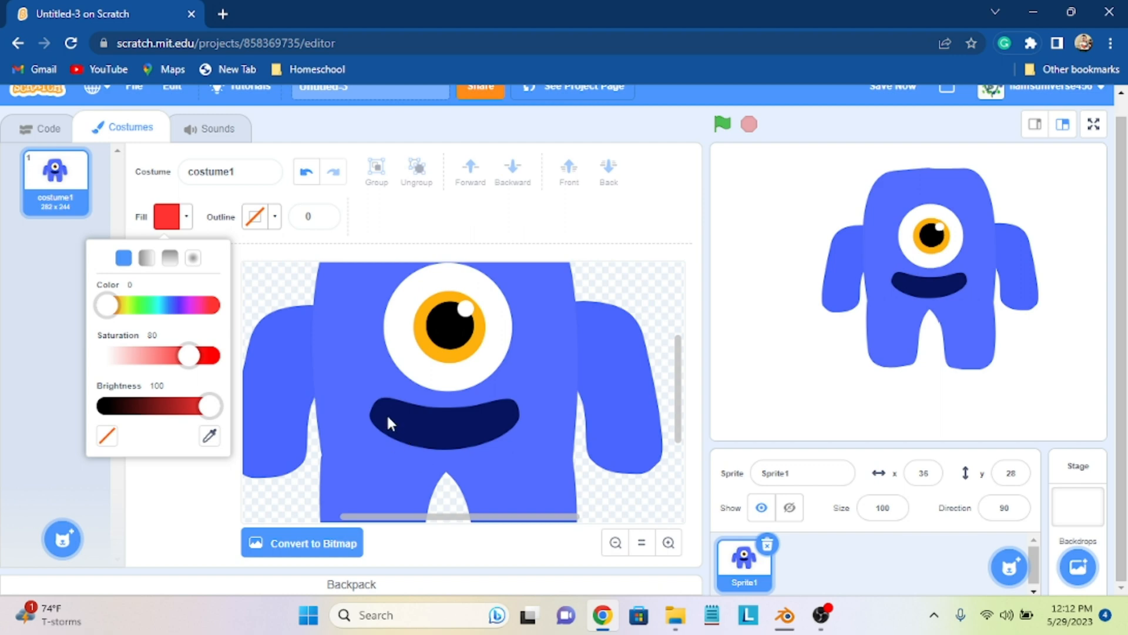
left_click_drag(383, 414, 457, 464)
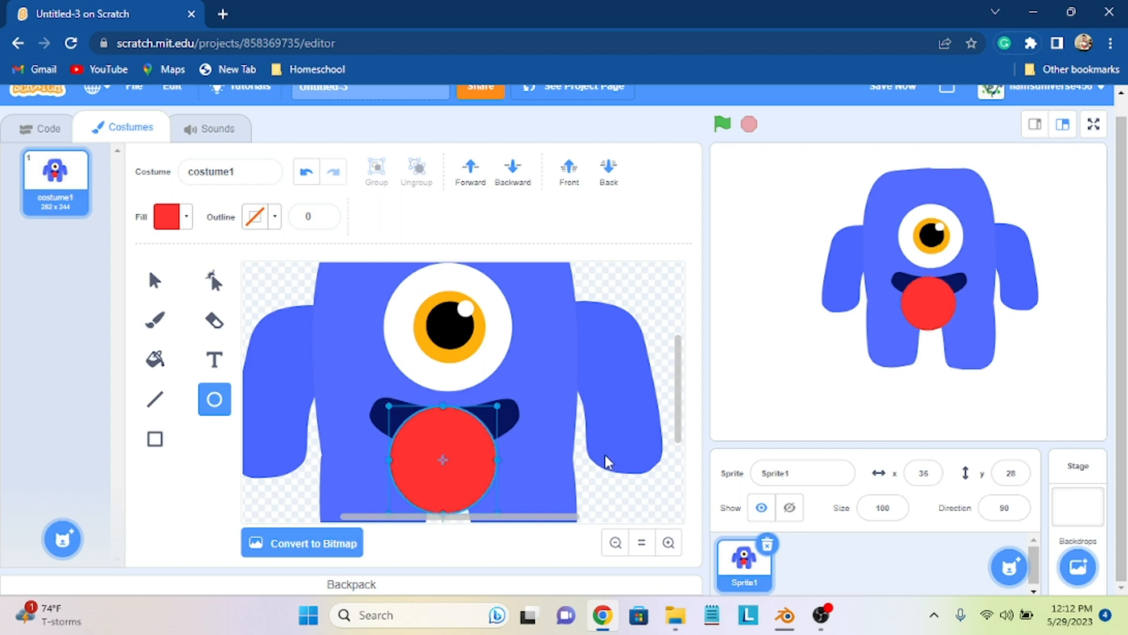
left_click_drag(601, 488, 598, 444)
left_click(556, 460)
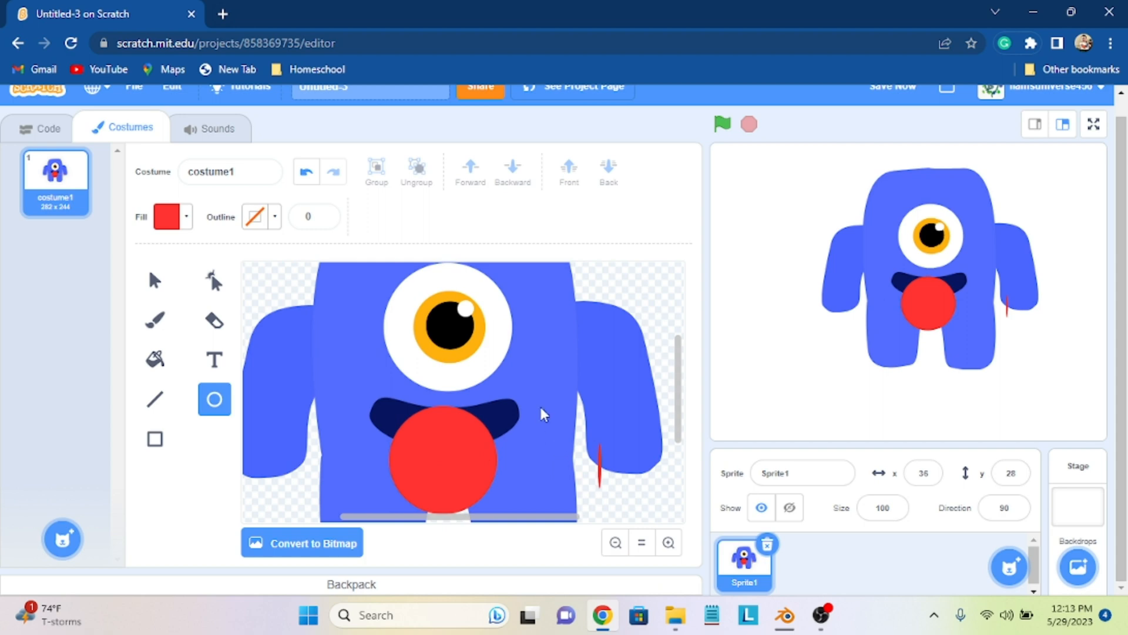
key("ctrl+z")
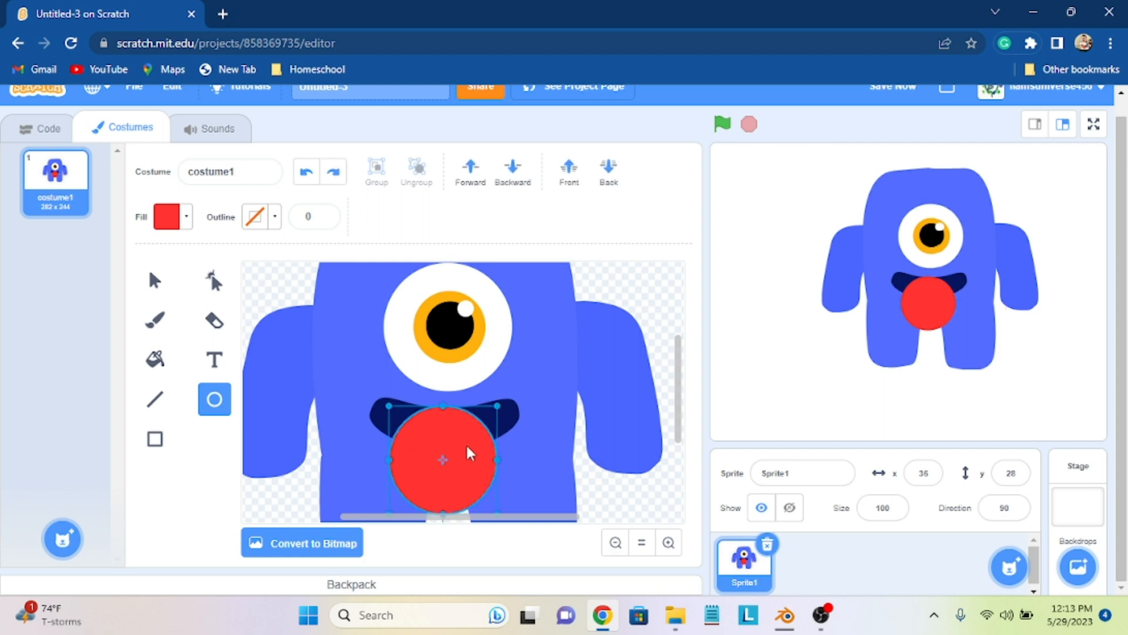
left_click(674, 422)
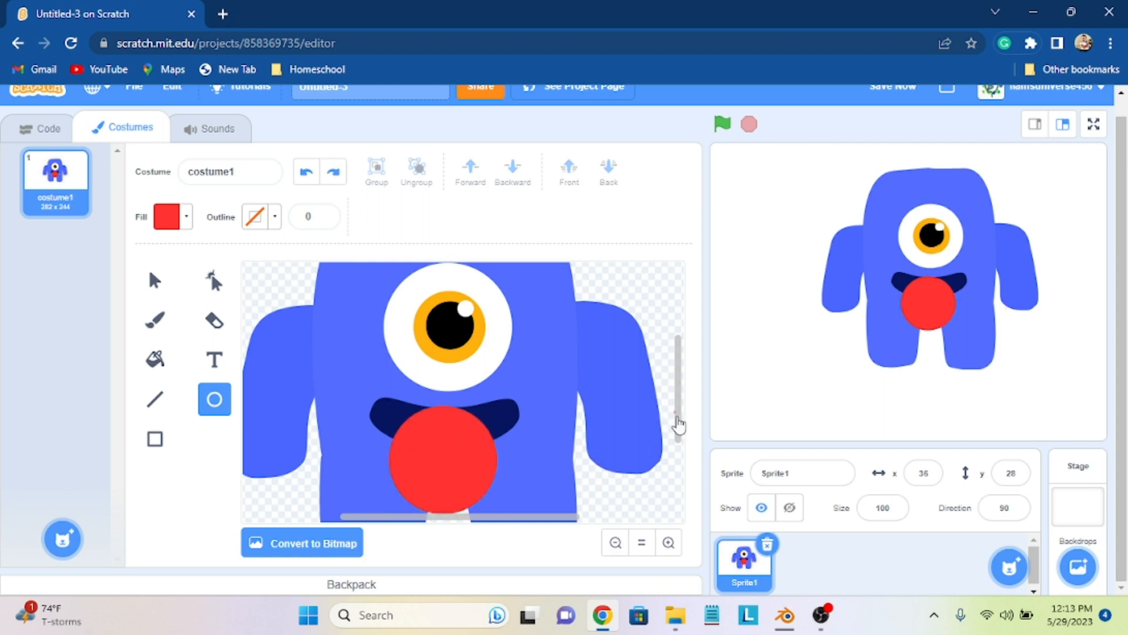
left_click(669, 375)
left_click_drag(677, 366, 676, 392)
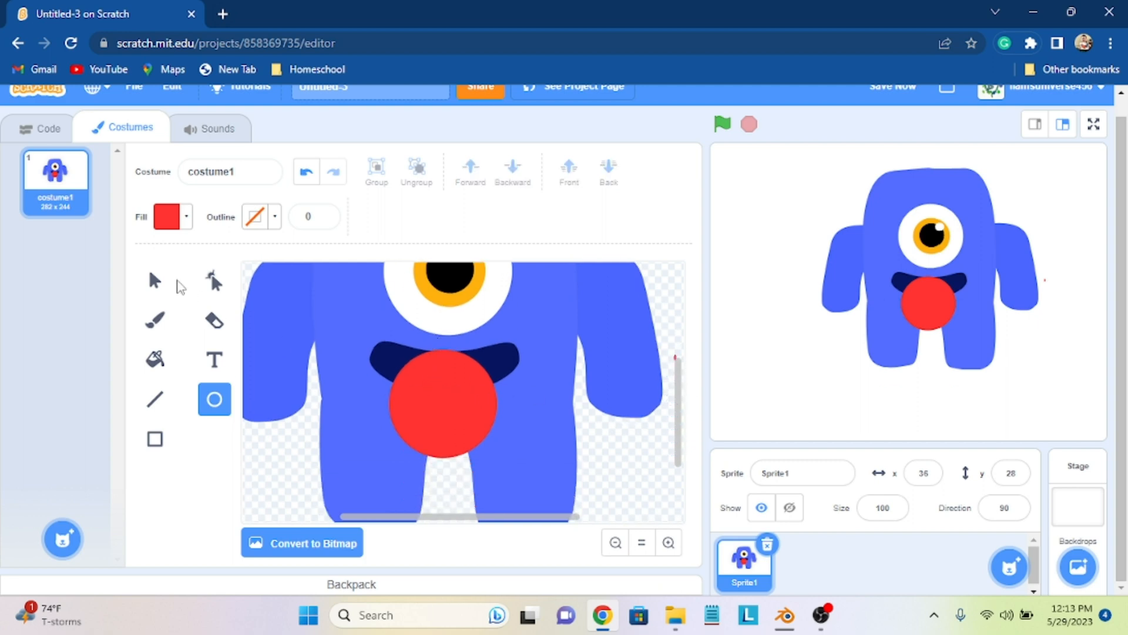
Step: Squash the red circle from its upper edge into a wide, flat ellipse about half its height
left_click(154, 280)
left_click(423, 391)
left_click_drag(443, 351, 443, 409)
Step: Remove the stray red speck beside the monster's arm and move the red ellipse up onto the mouth
left_click(677, 365)
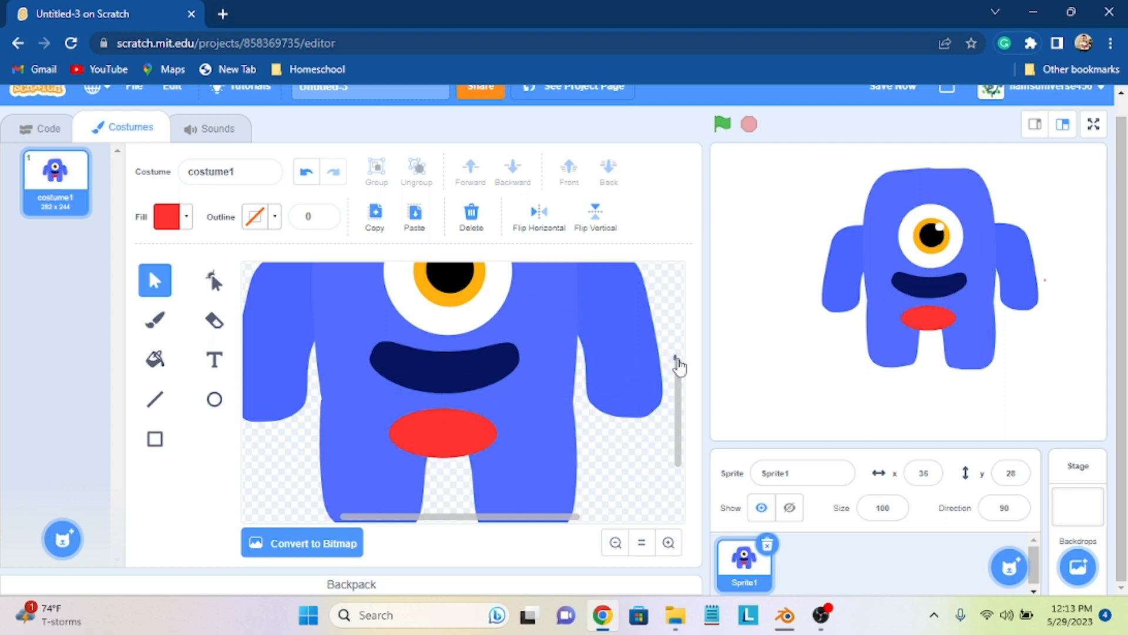
left_click(674, 358)
left_click_drag(427, 424, 460, 384)
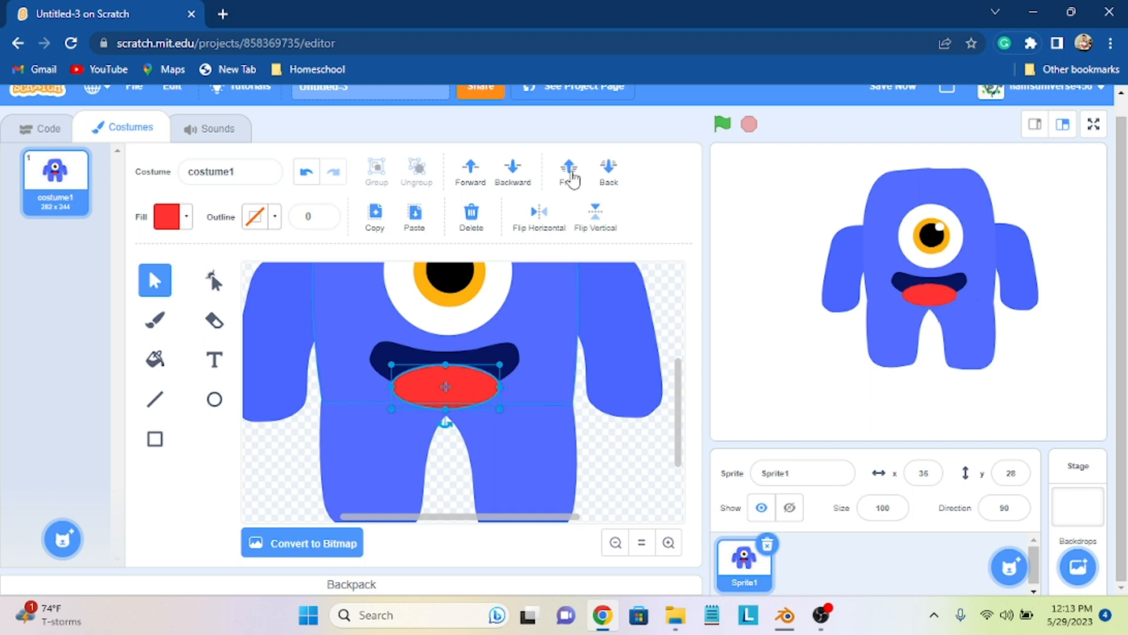
left_click(511, 174)
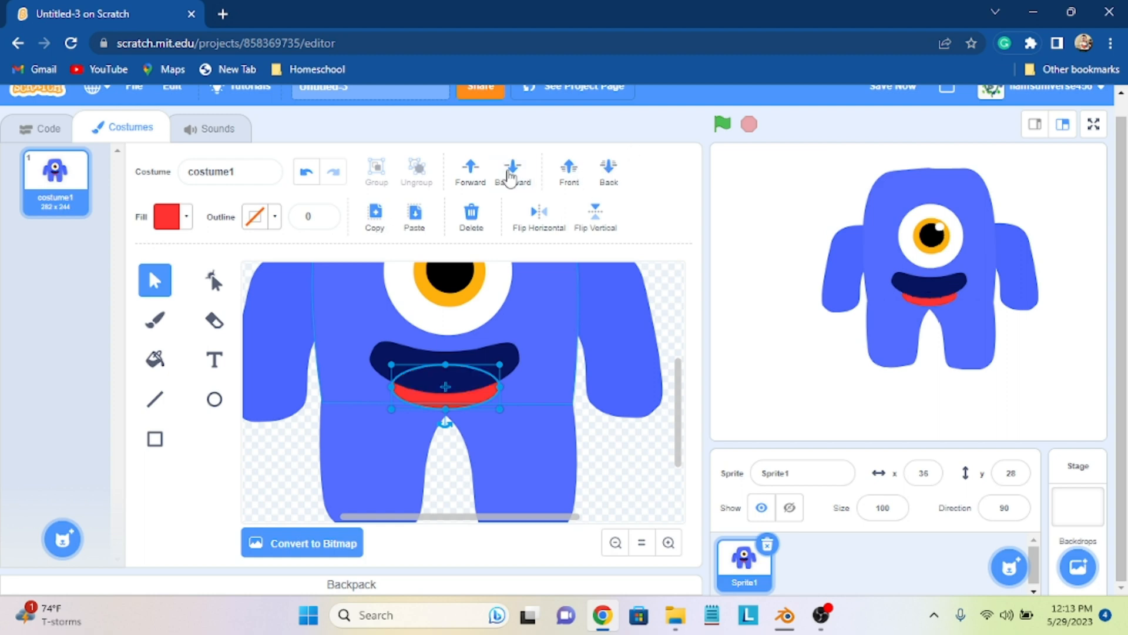
left_click(477, 181)
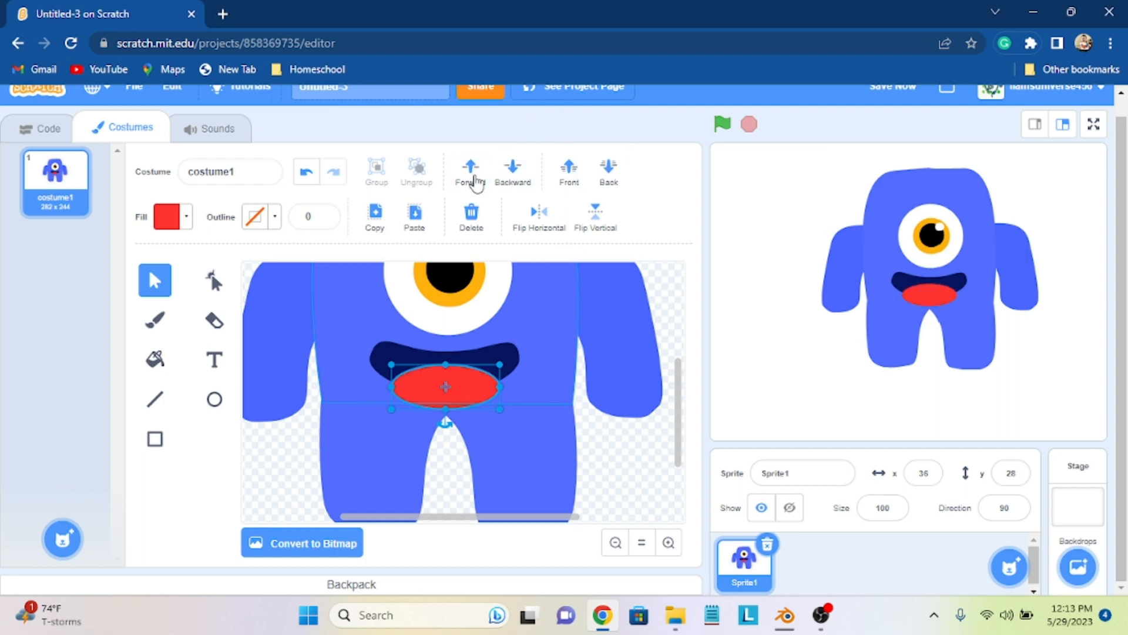
left_click(482, 361)
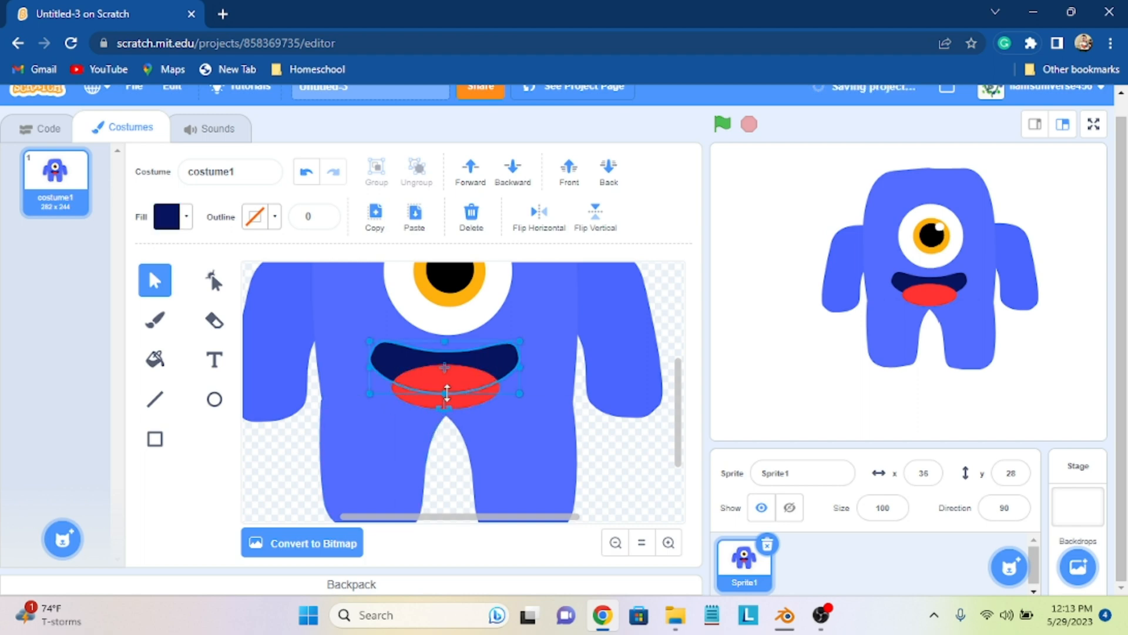
Step: Shorten the red tongue from below to the mouth's lower edge and pull its bottom curve point slightly down
left_click(479, 388)
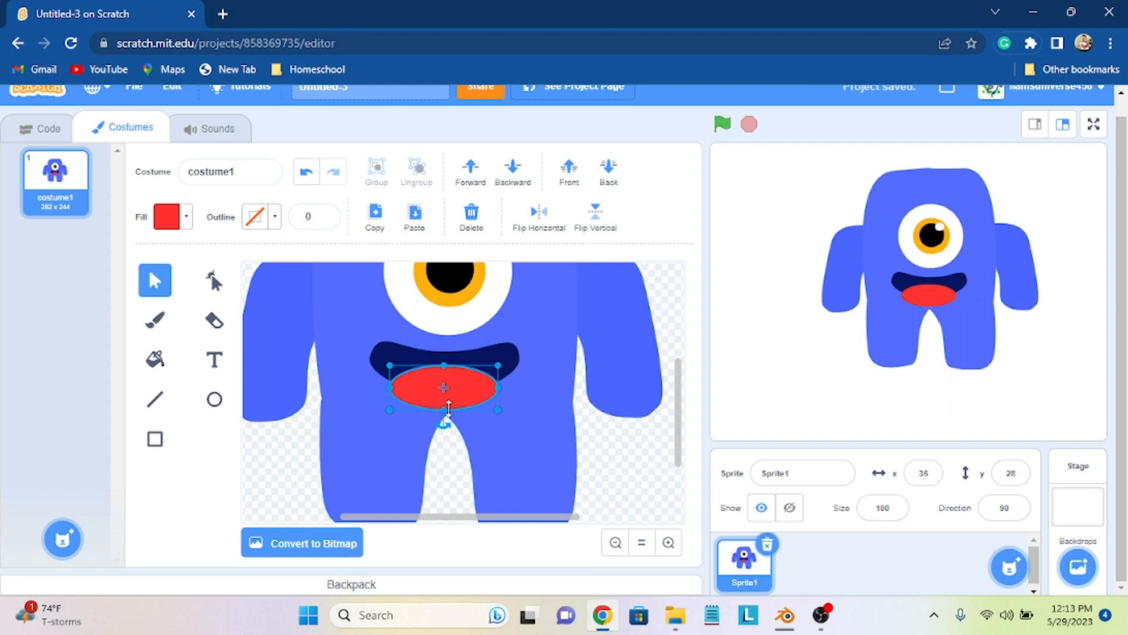
mouse_move(446, 410)
left_mouse_down()
mouse_move(453, 381)
mouse_move(451, 391)
left_mouse_up()
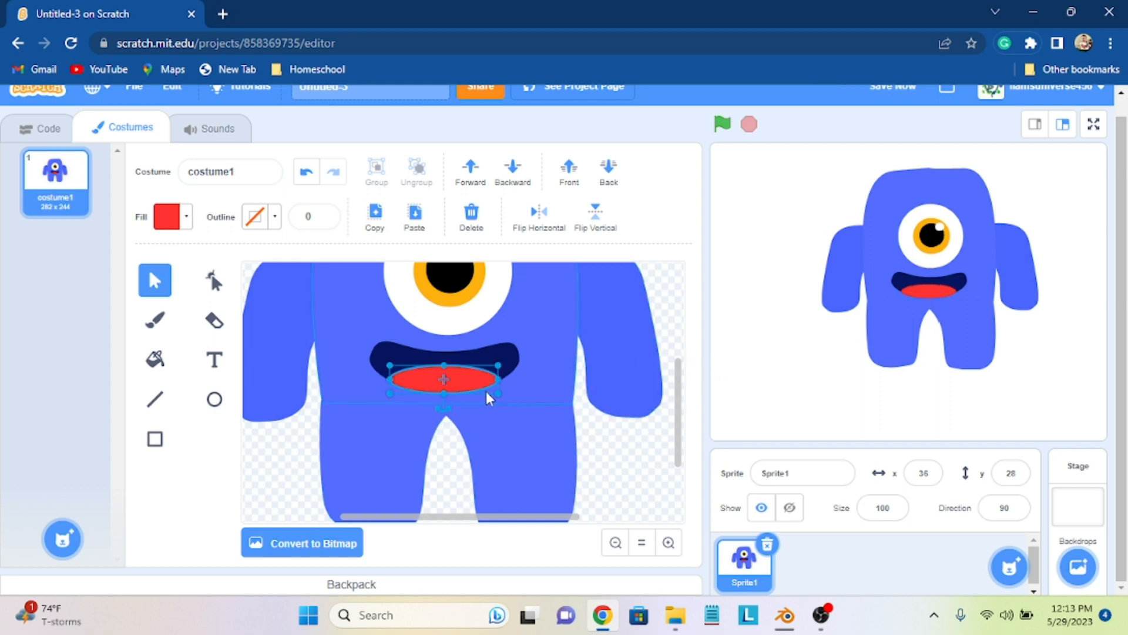
left_click(212, 281)
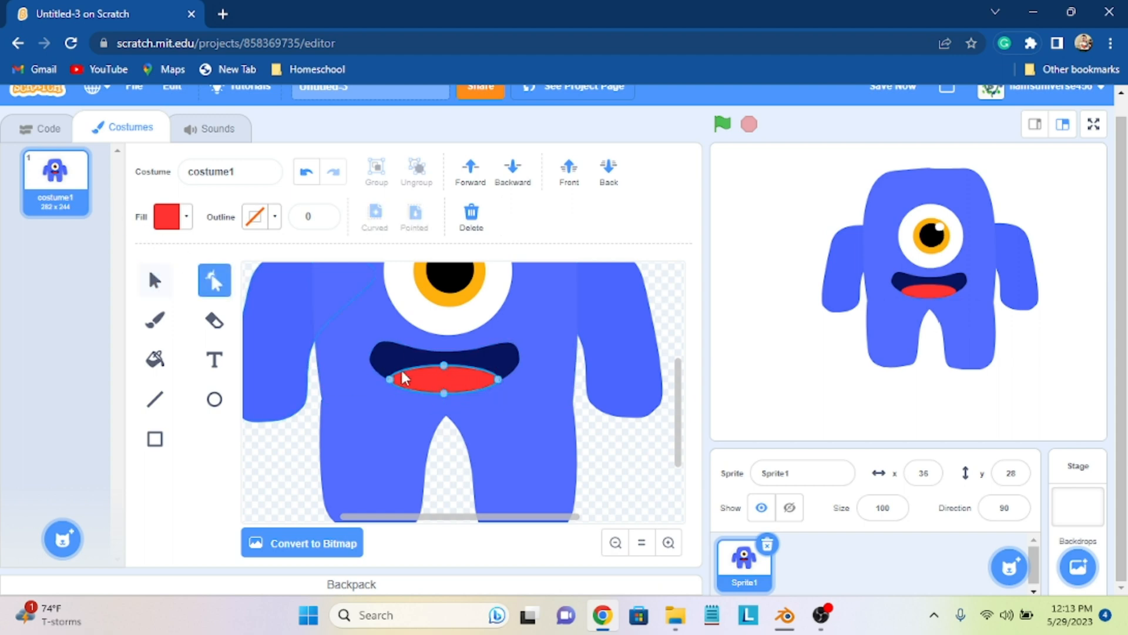
left_click(443, 392)
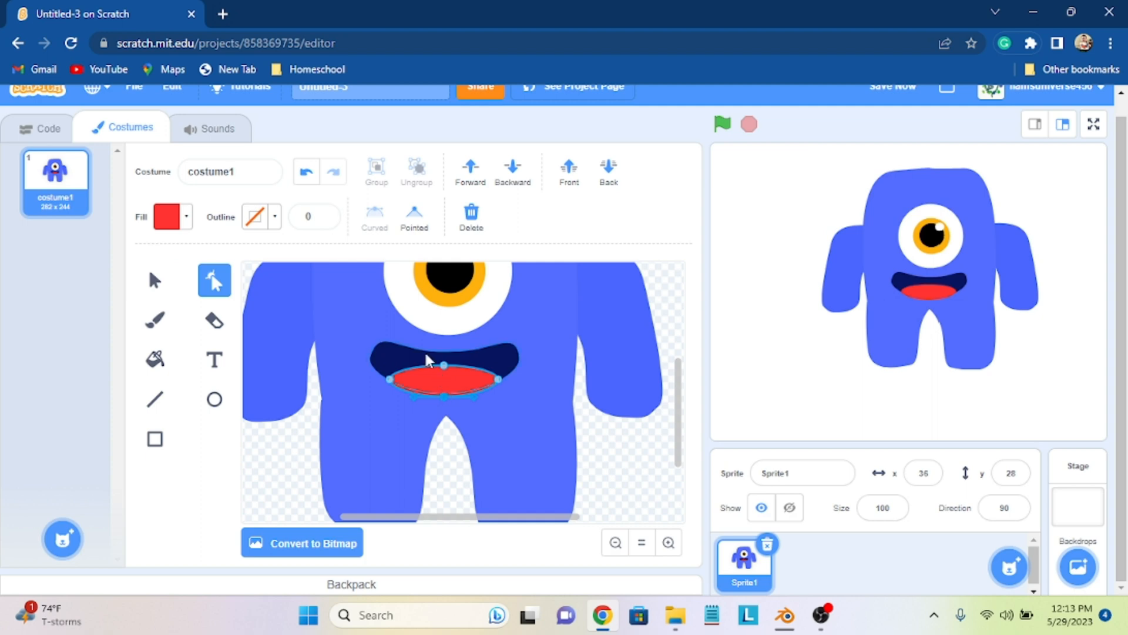
Step: Nudge the red tongue up within the mouth and extend its left point outward to the mouth's edge
left_click(155, 281)
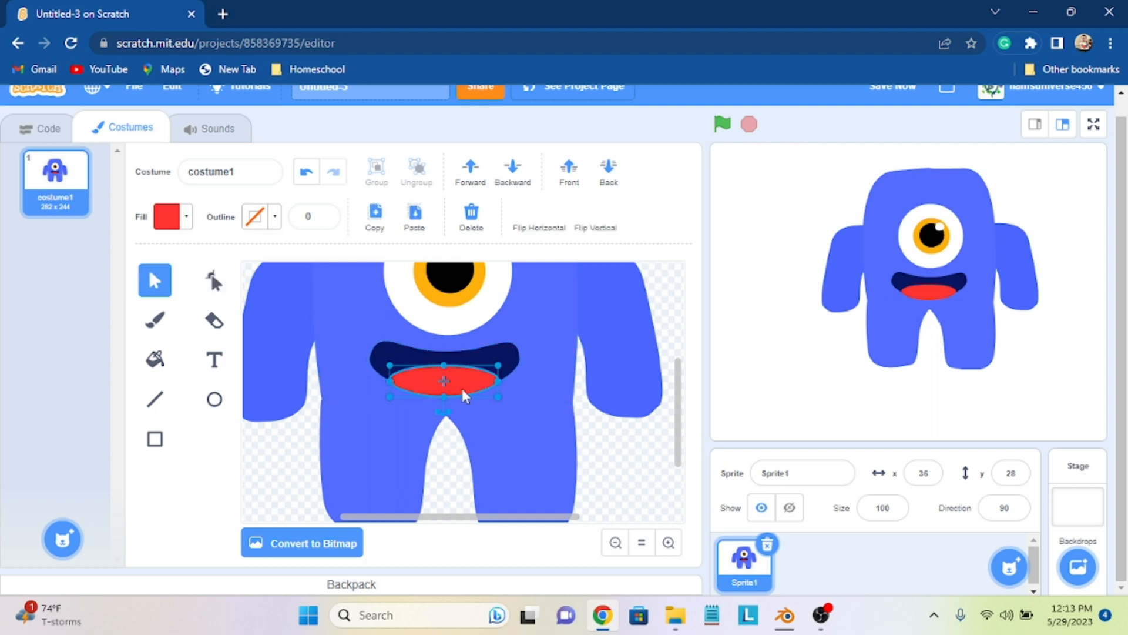
left_click_drag(462, 390, 458, 379)
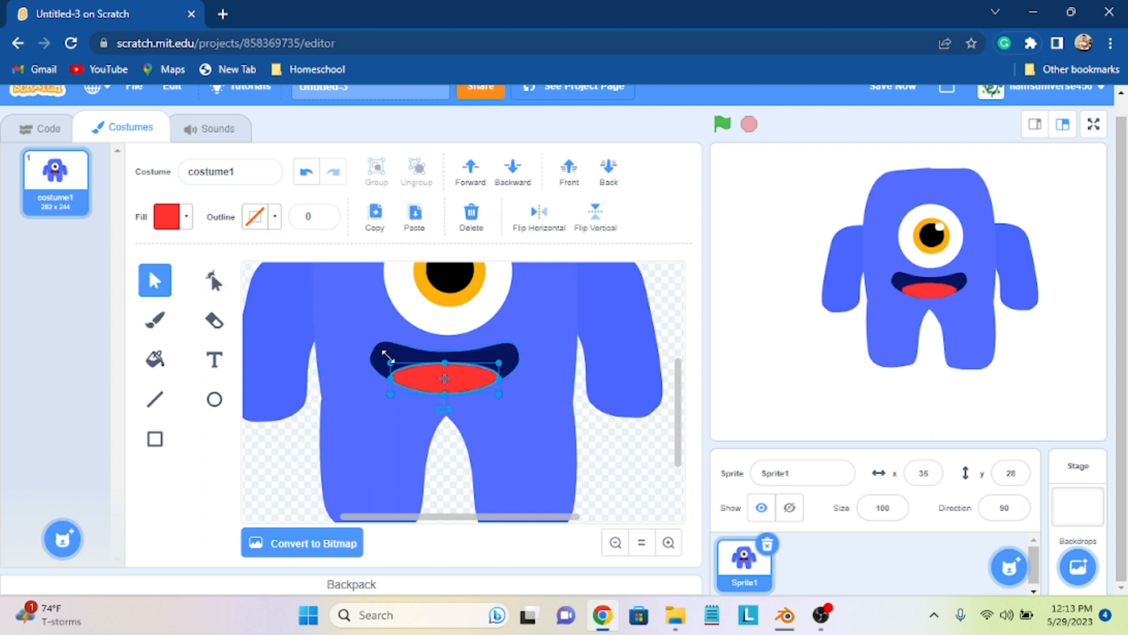
left_click(214, 280)
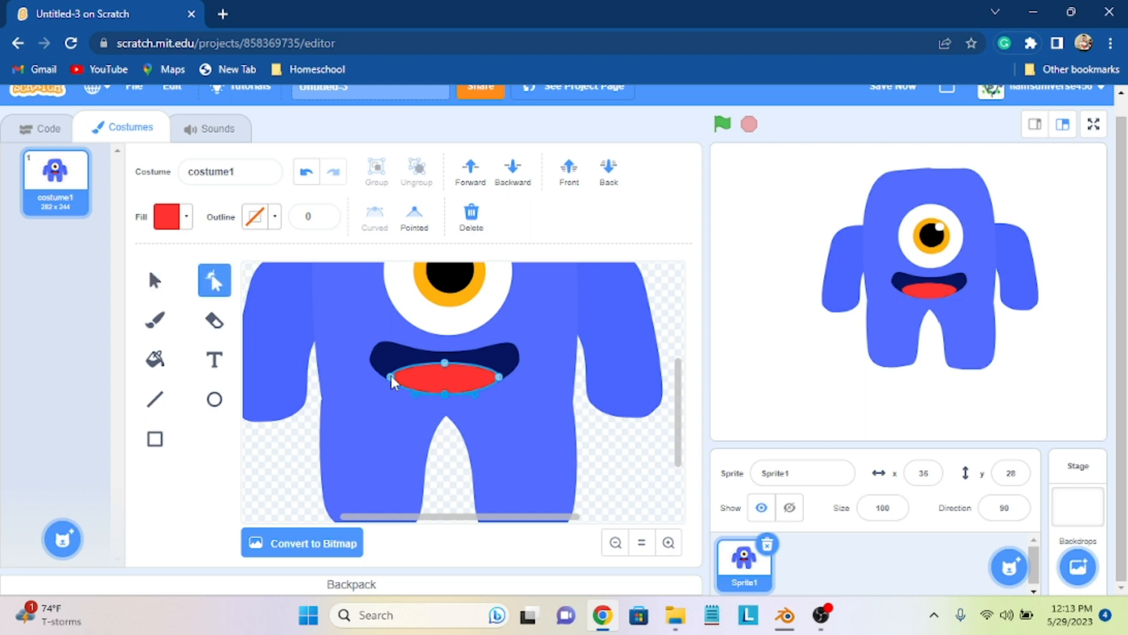
left_click(389, 375)
left_click(498, 348)
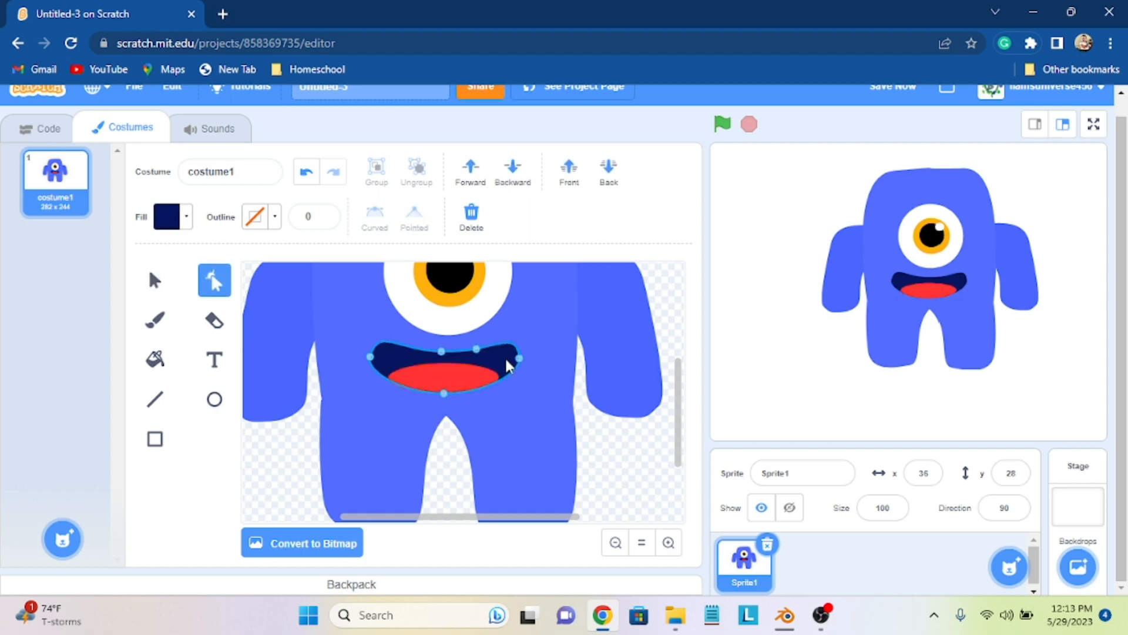
left_click(481, 175)
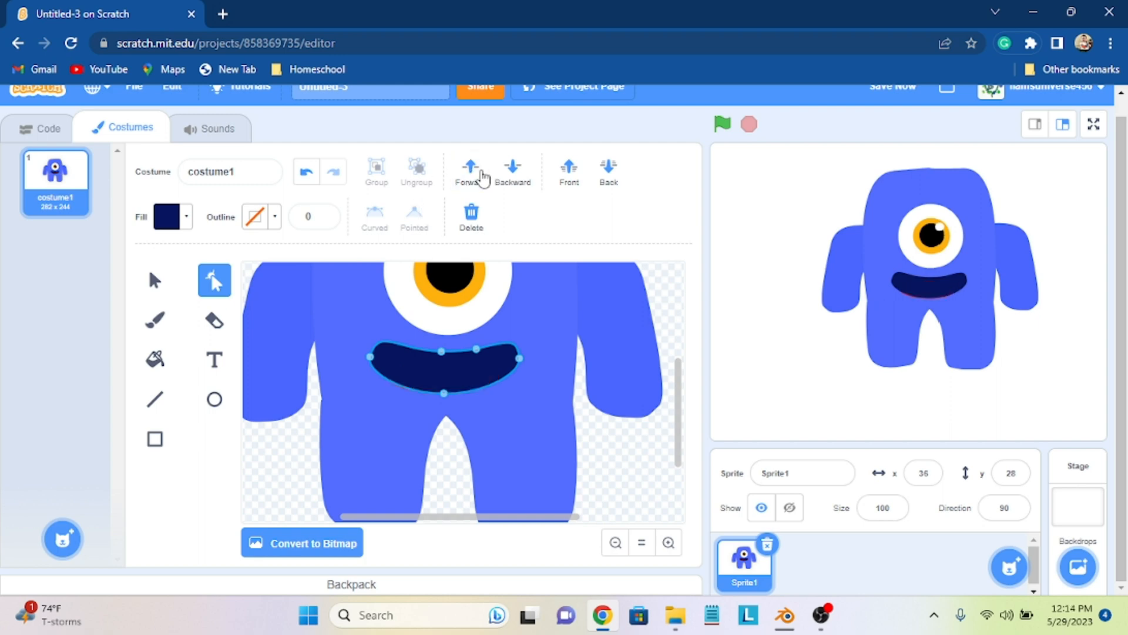
left_click(509, 171)
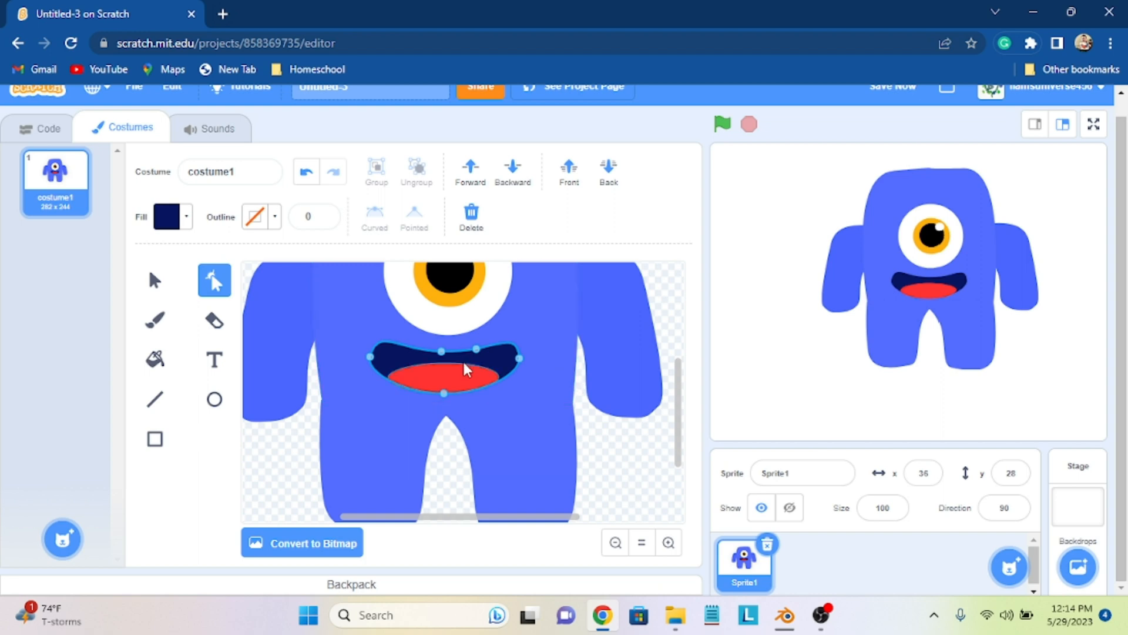
Step: Extend the tongue's right point to the mouth's edge and lower its top point slightly
left_click(485, 376)
left_click_drag(499, 379, 499, 373)
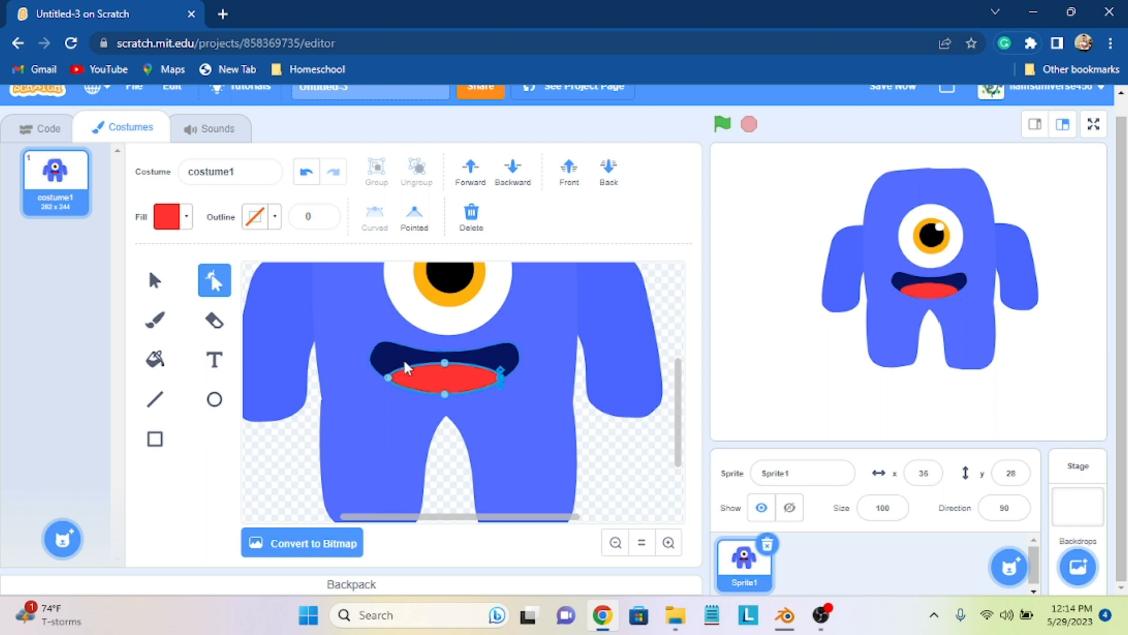
left_click_drag(442, 358, 442, 361)
left_click(580, 368)
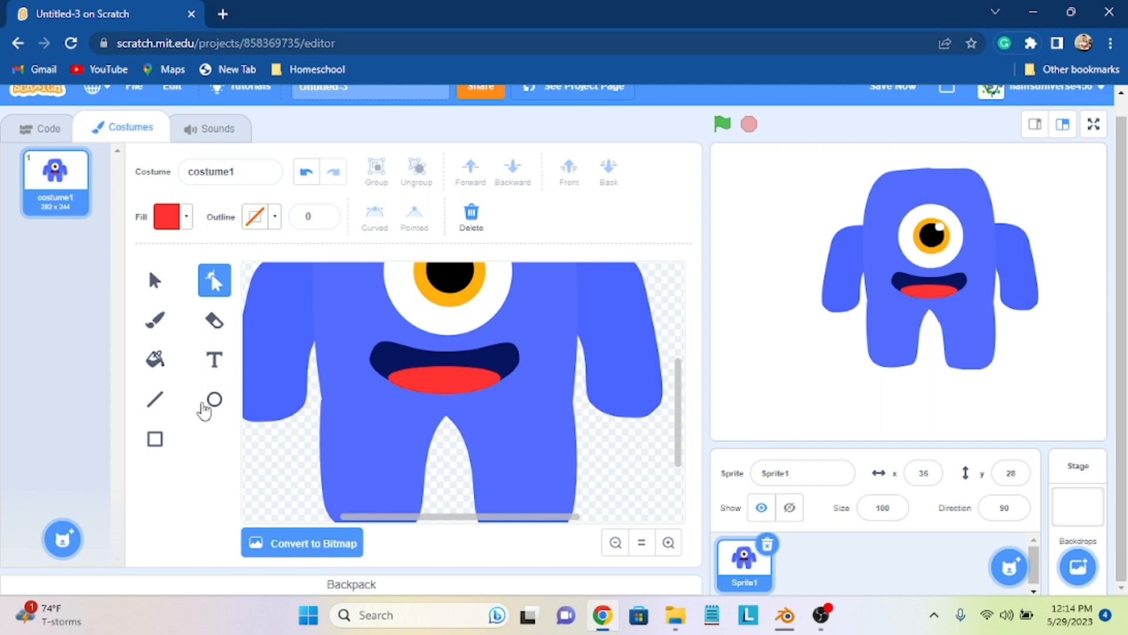
Step: Draw a small white oval tooth at the mouth's left end, with fill saturation 0 and brightness 100
left_click(215, 408)
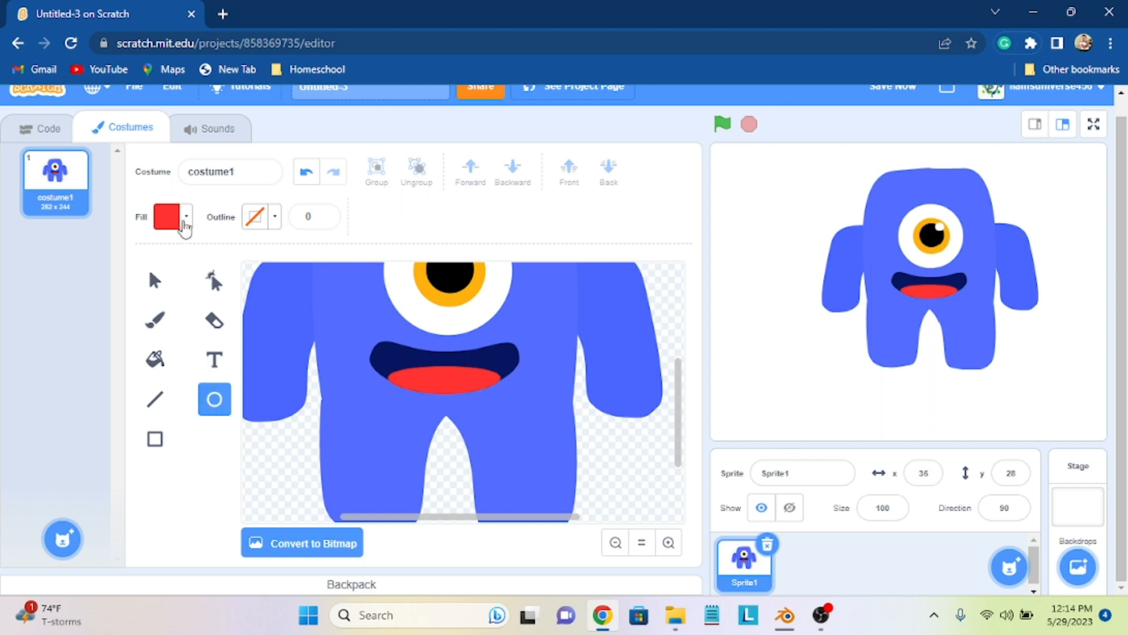
left_click(175, 219)
left_click_drag(188, 356, 19, 357)
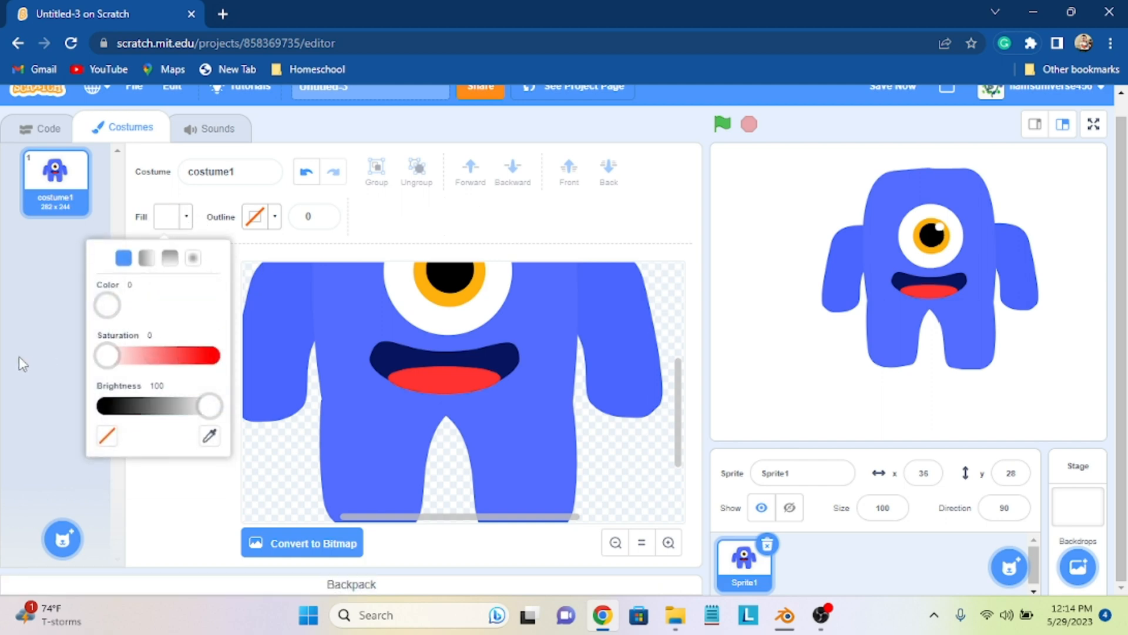
mouse_move(377, 345)
left_mouse_down()
mouse_move(397, 351)
mouse_move(404, 381)
mouse_move(384, 365)
mouse_move(389, 350)
left_mouse_up()
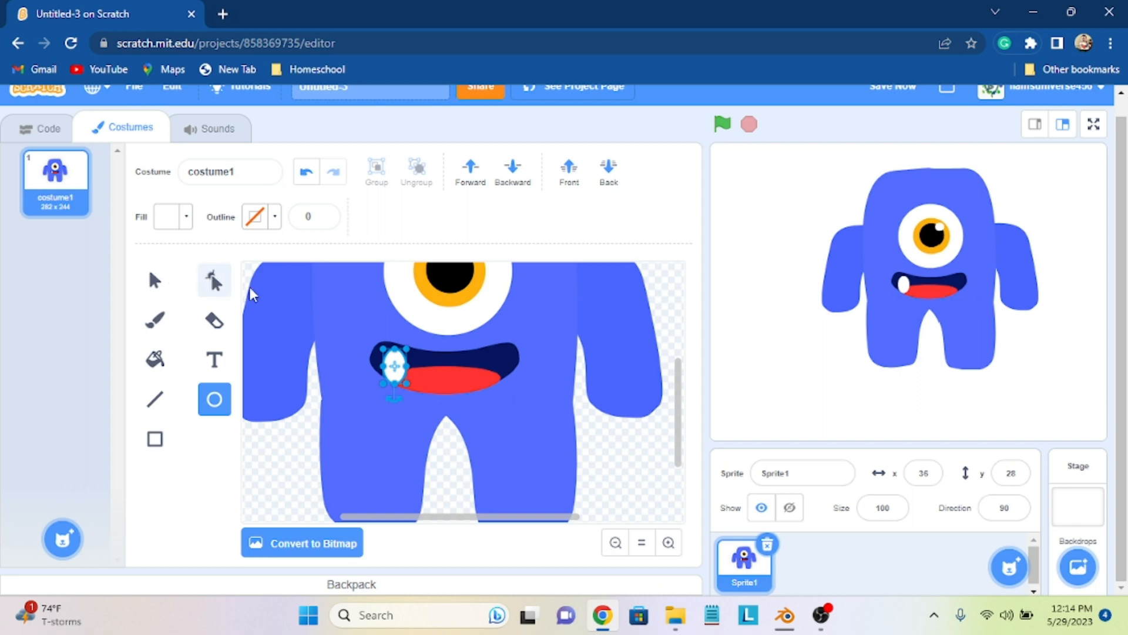
Step: Reshape the white oval tooth into a tapered fang by adjusting the curves at its left and right points
left_click(214, 280)
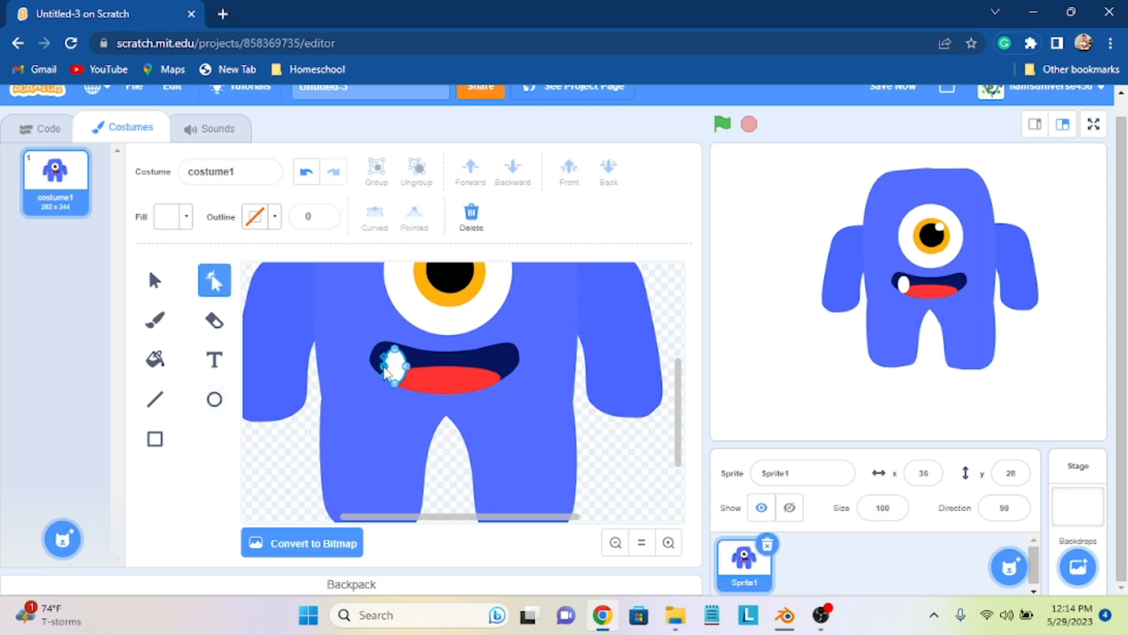
left_click_drag(386, 373, 389, 377)
scroll(590, 332, "down", 1)
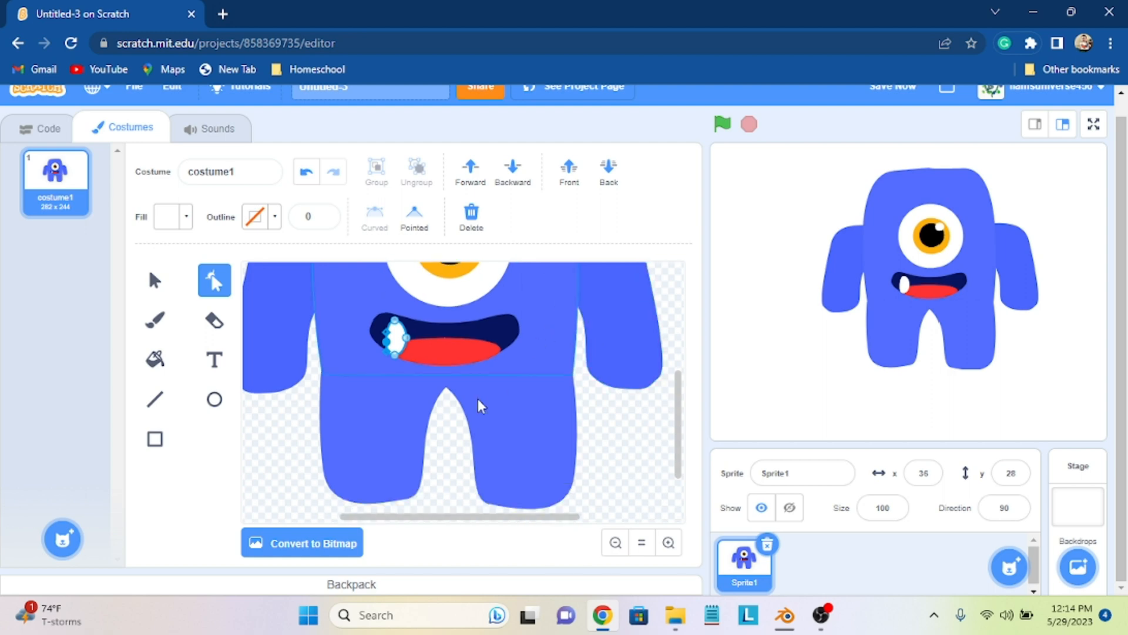
left_click_drag(391, 348, 406, 329)
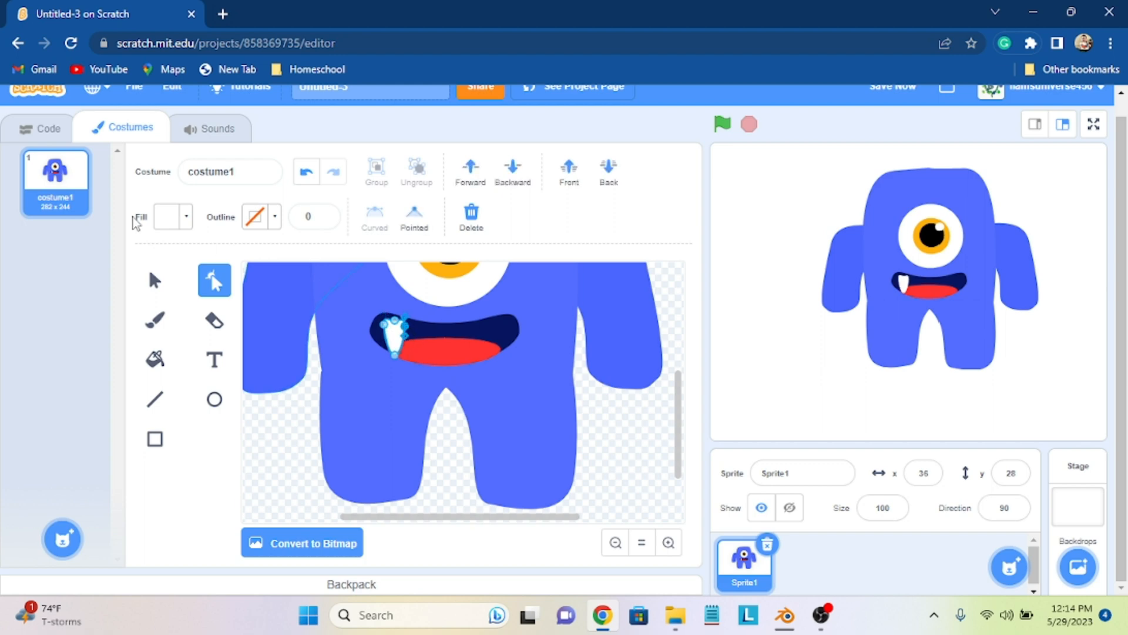
Step: Move the white fang up and outward so it hangs from the mouth's upper edge near its left end
left_click(155, 281)
mouse_move(398, 332)
left_mouse_down()
mouse_move(389, 326)
mouse_move(395, 346)
mouse_move(388, 335)
left_mouse_up()
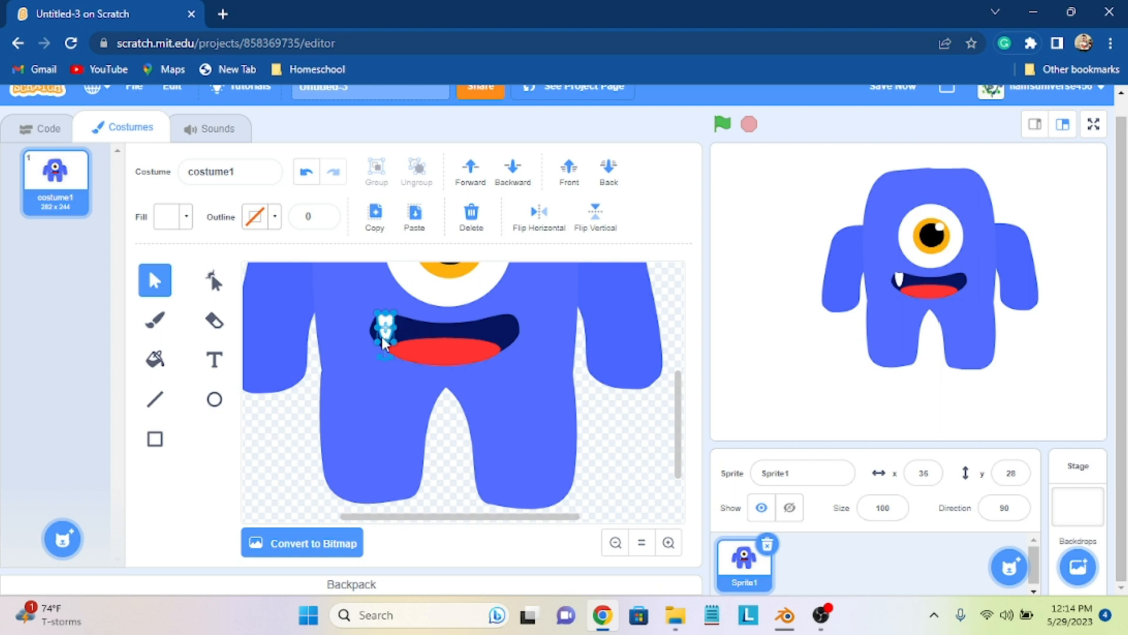
left_click_drag(386, 335, 388, 327)
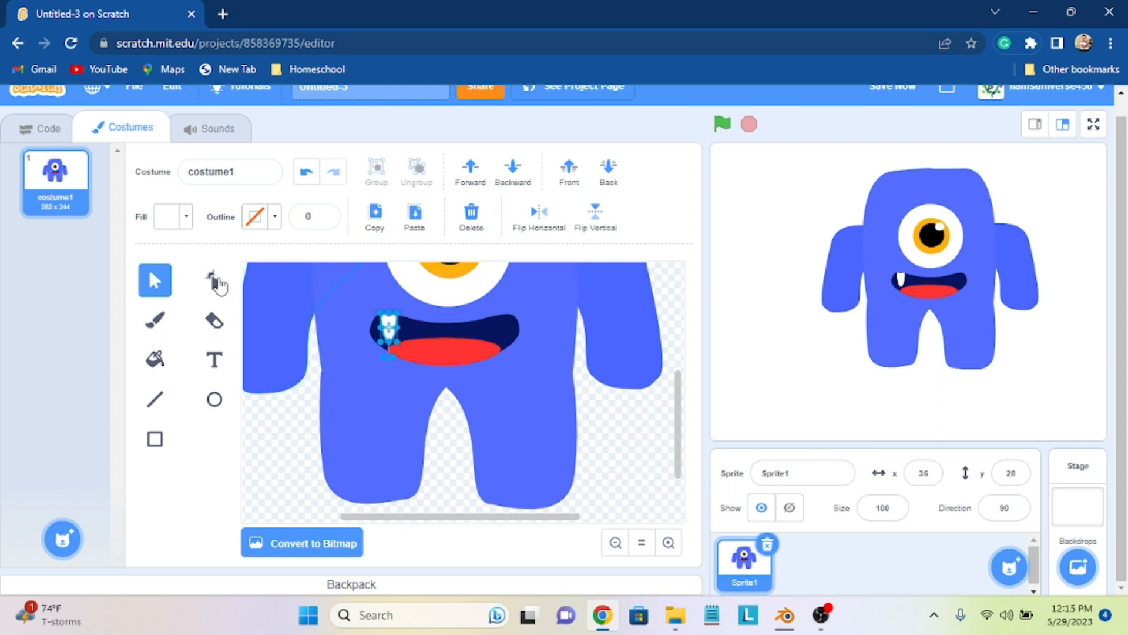
left_click(215, 281)
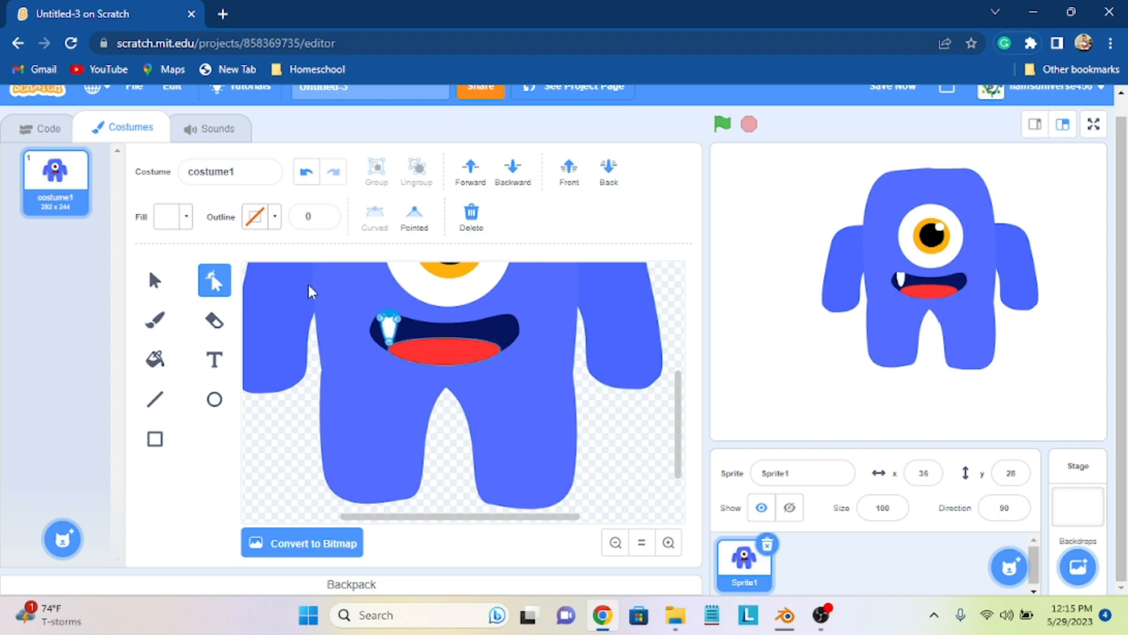
left_click(160, 278)
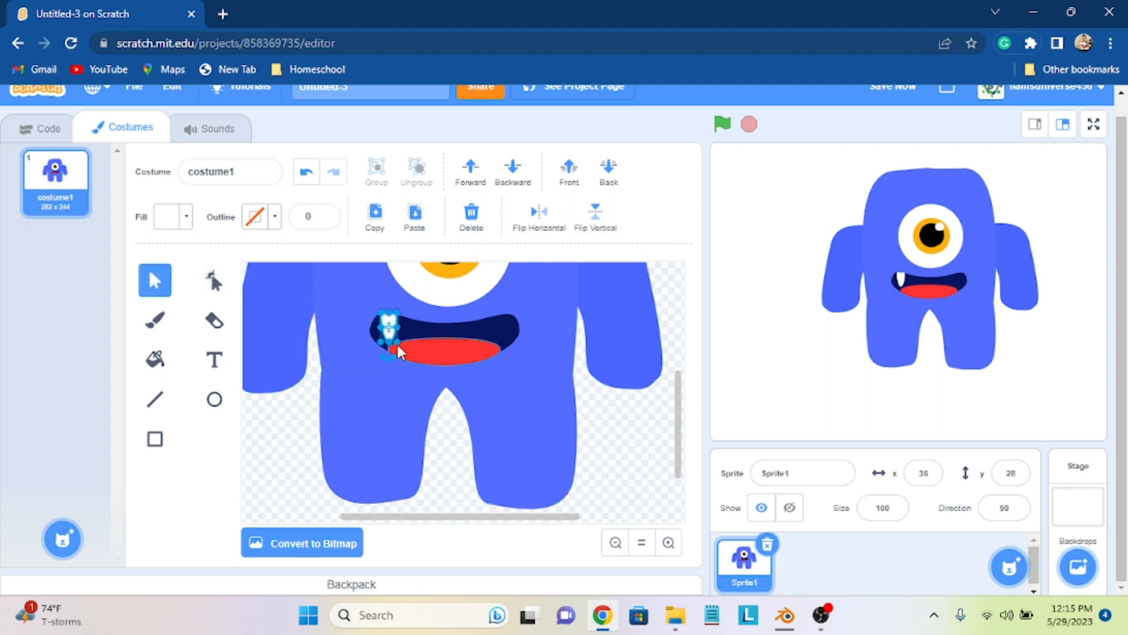
left_click_drag(387, 328, 494, 333)
key("ctrl+z")
key("ctrl+d")
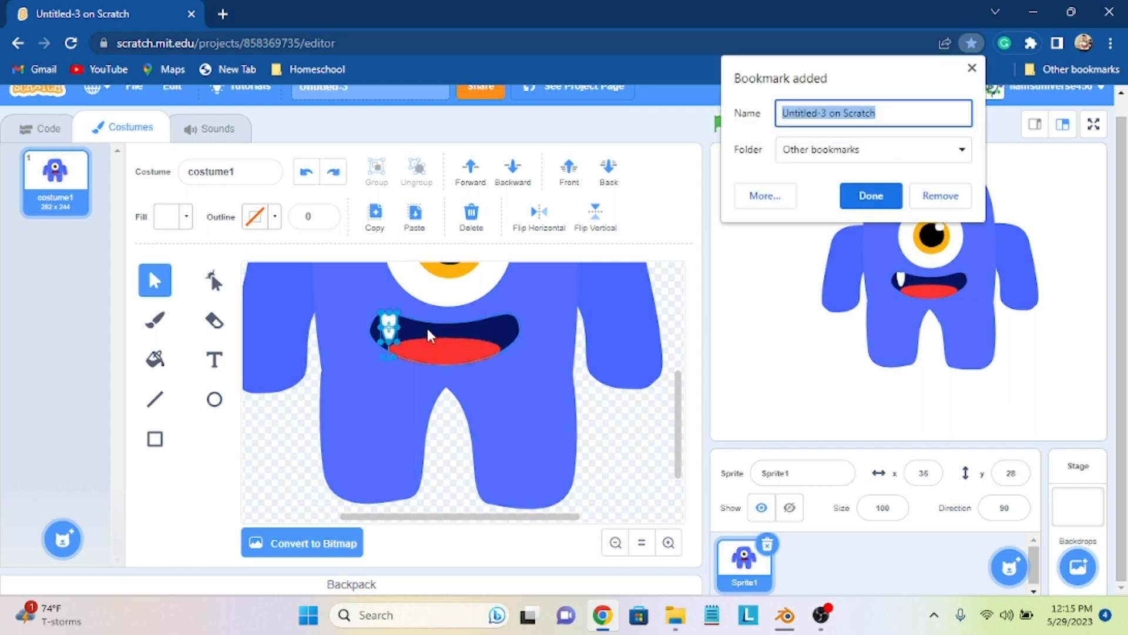
left_click(969, 67)
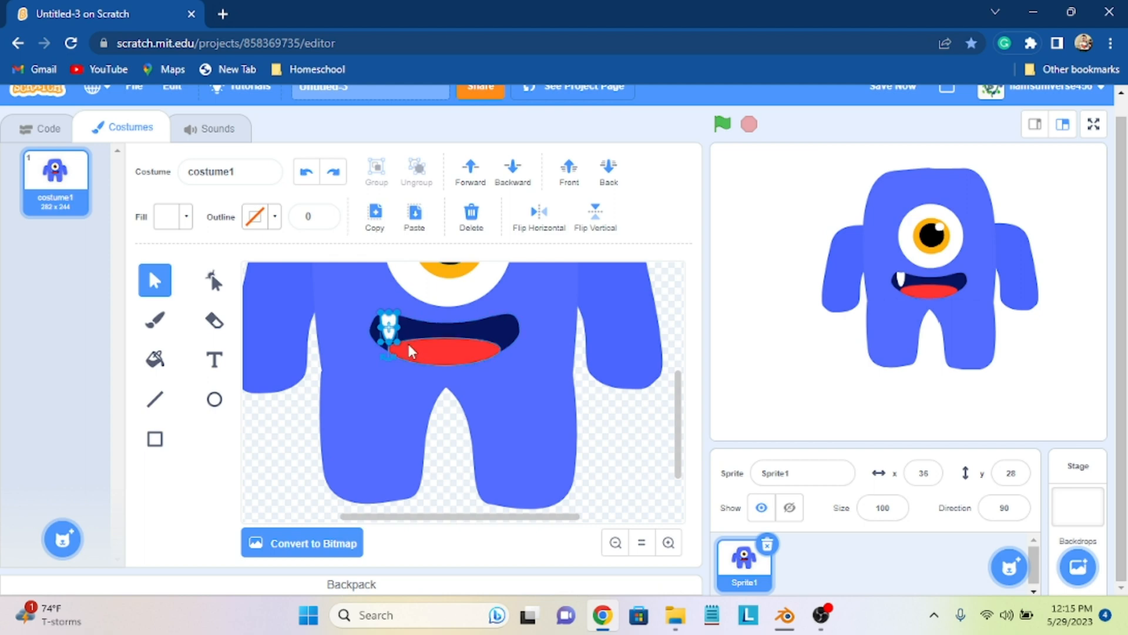
Step: Place a horizontally flipped copy of the white fang at the mouth's right end and nudge it slightly inward
left_click_drag(390, 327, 498, 325)
key("ctrl+z")
left_click(541, 209)
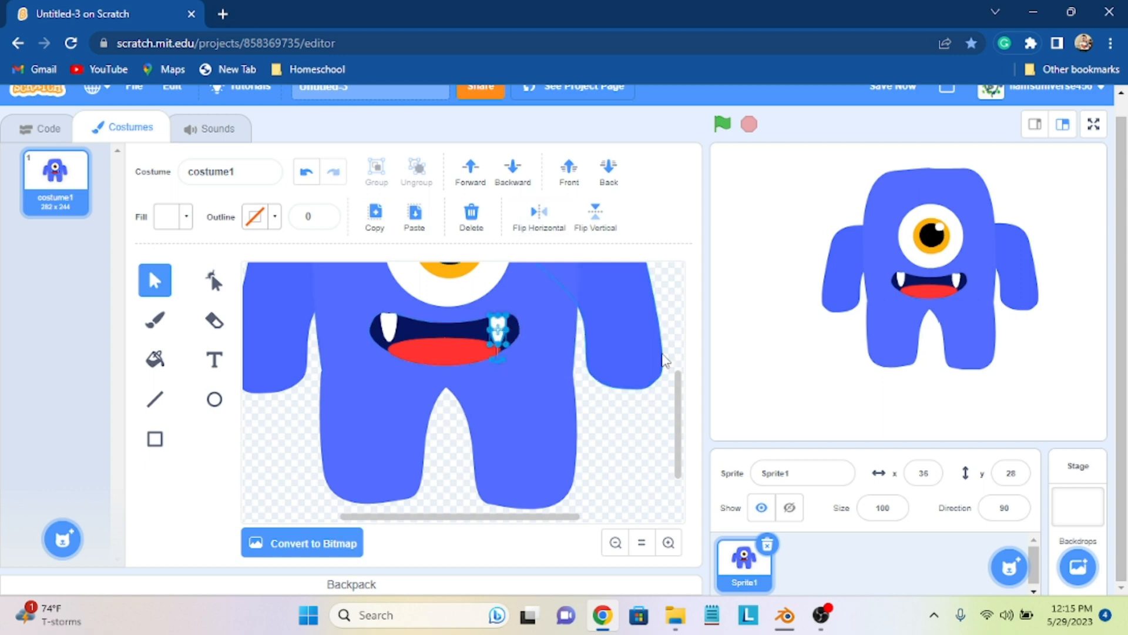
left_click(642, 418)
left_click(497, 332)
left_click_drag(492, 334, 501, 365)
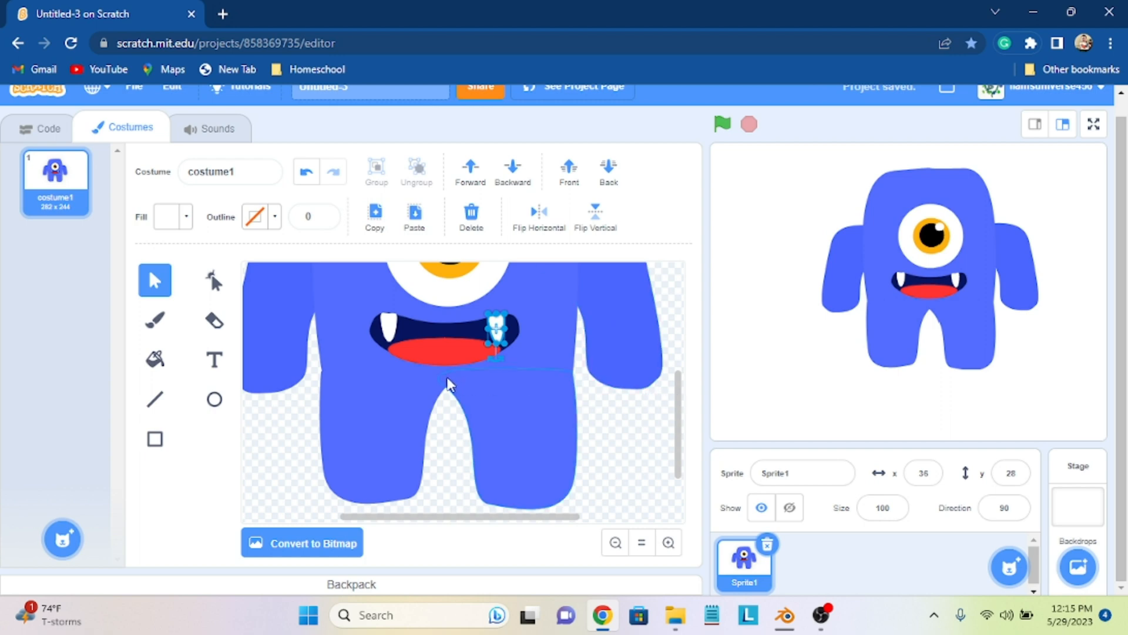
Step: Try moving the left fang toward the mouth's centre, and undo the move
left_click_drag(392, 325, 403, 328)
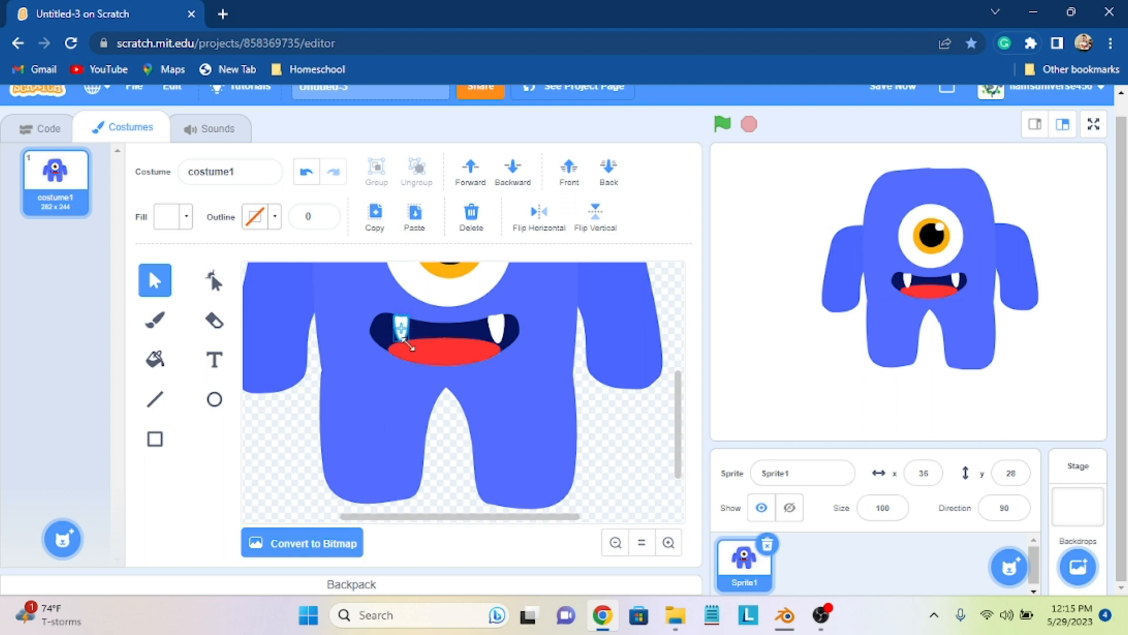
left_click(502, 335)
left_click(502, 335)
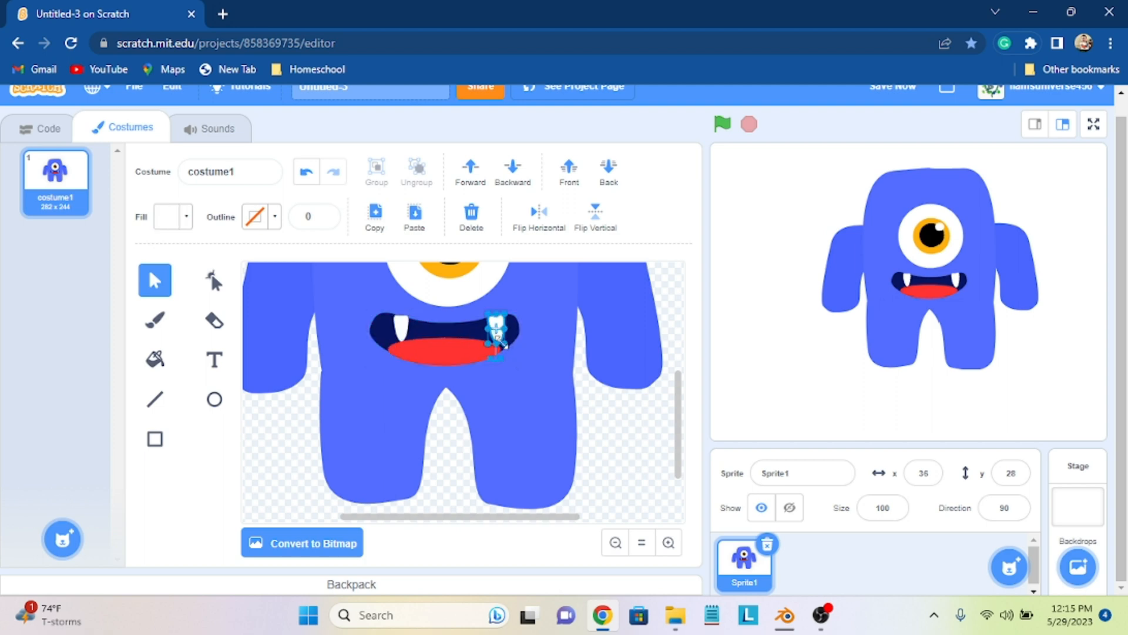
key("ctrl+z")
key("ctrl+z")
left_click(646, 403)
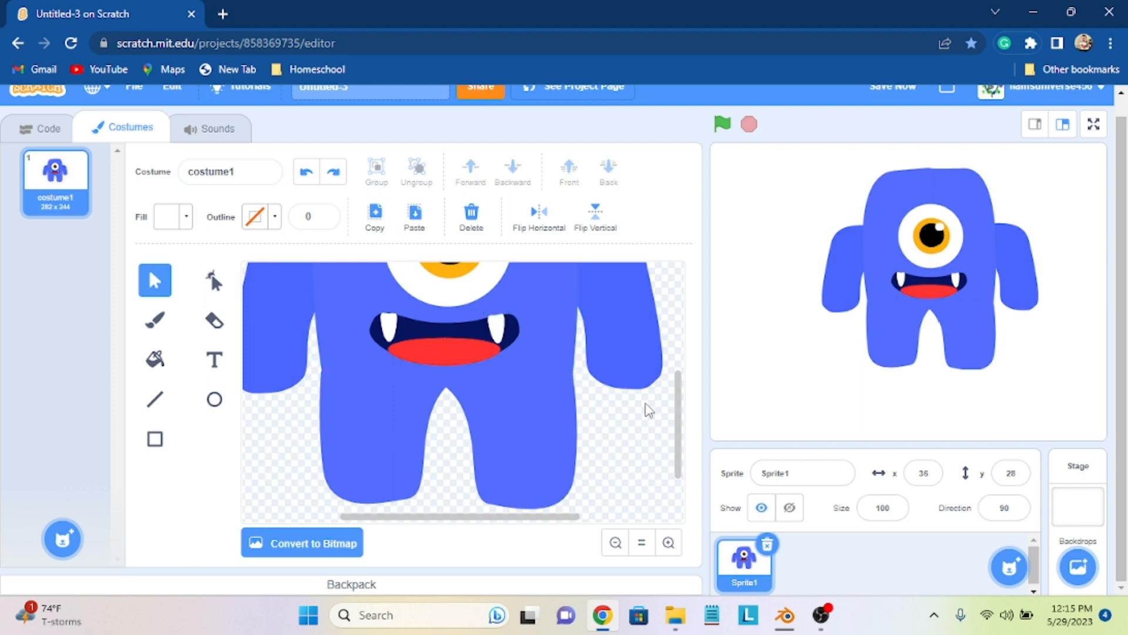
scroll(633, 409, "down", 3)
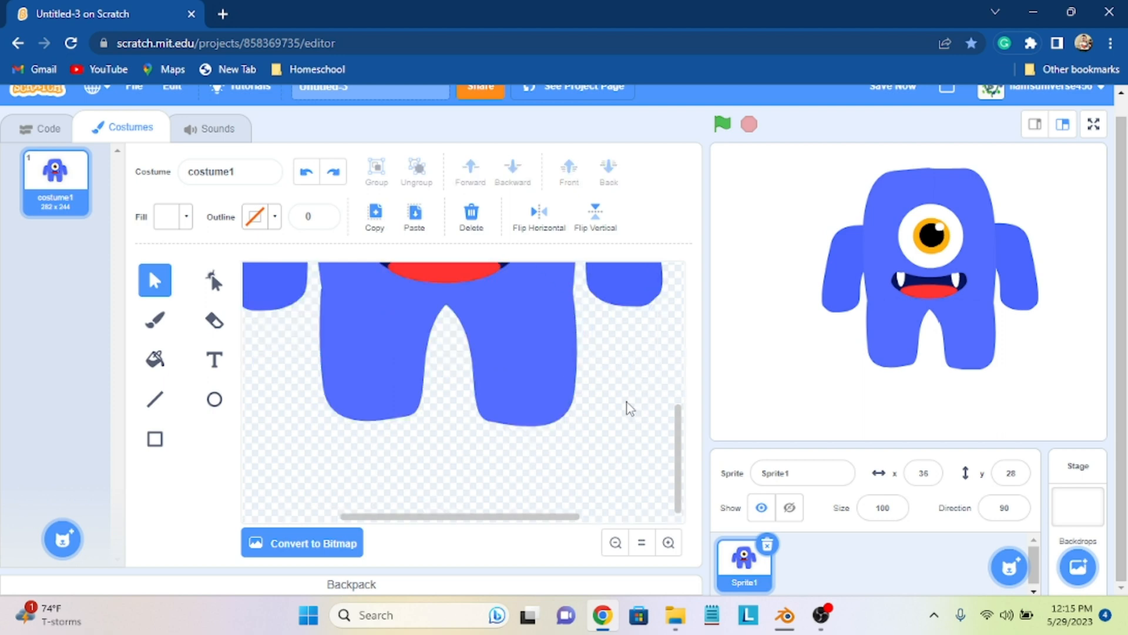
scroll(623, 406, "up", 5)
scroll(317, 292, "down", 4)
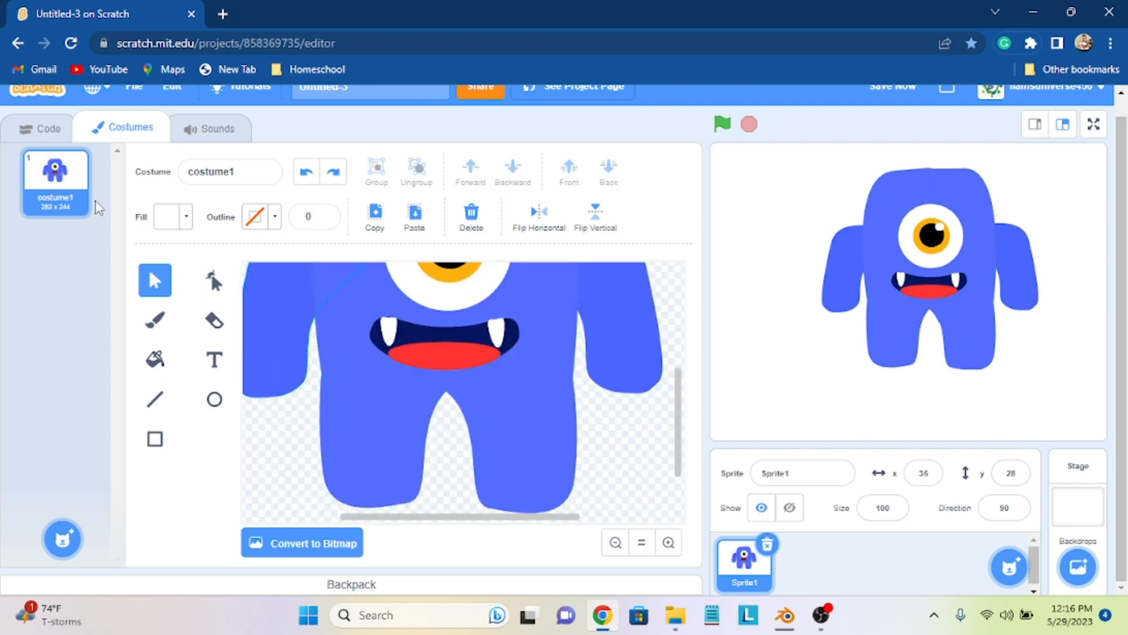
scroll(456, 298, "up", 8)
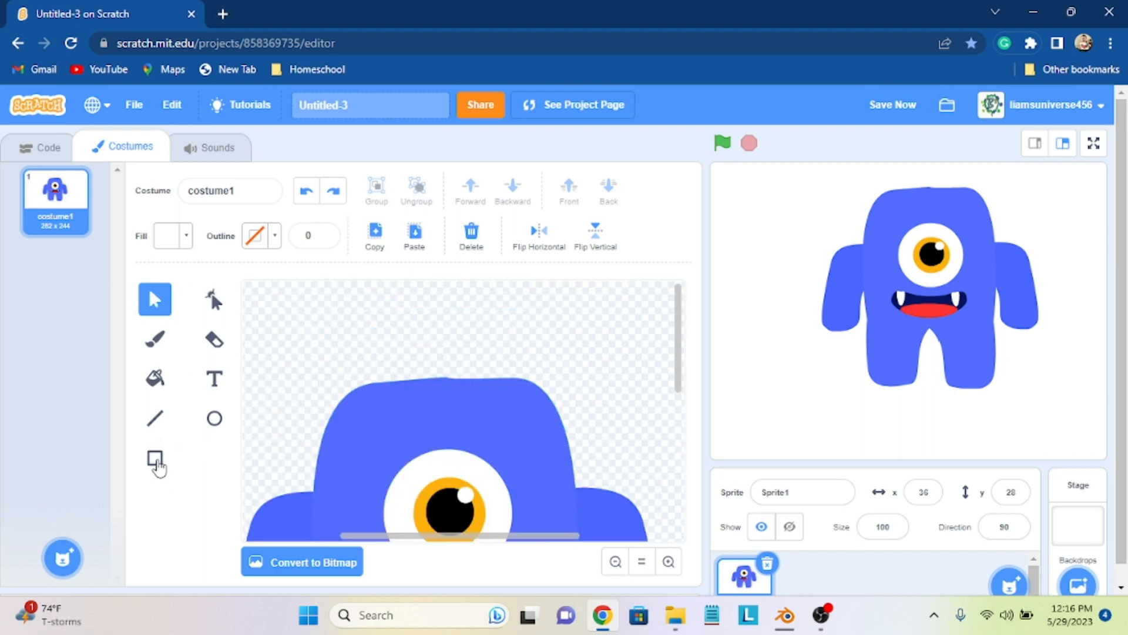
left_click(156, 465)
left_click(215, 418)
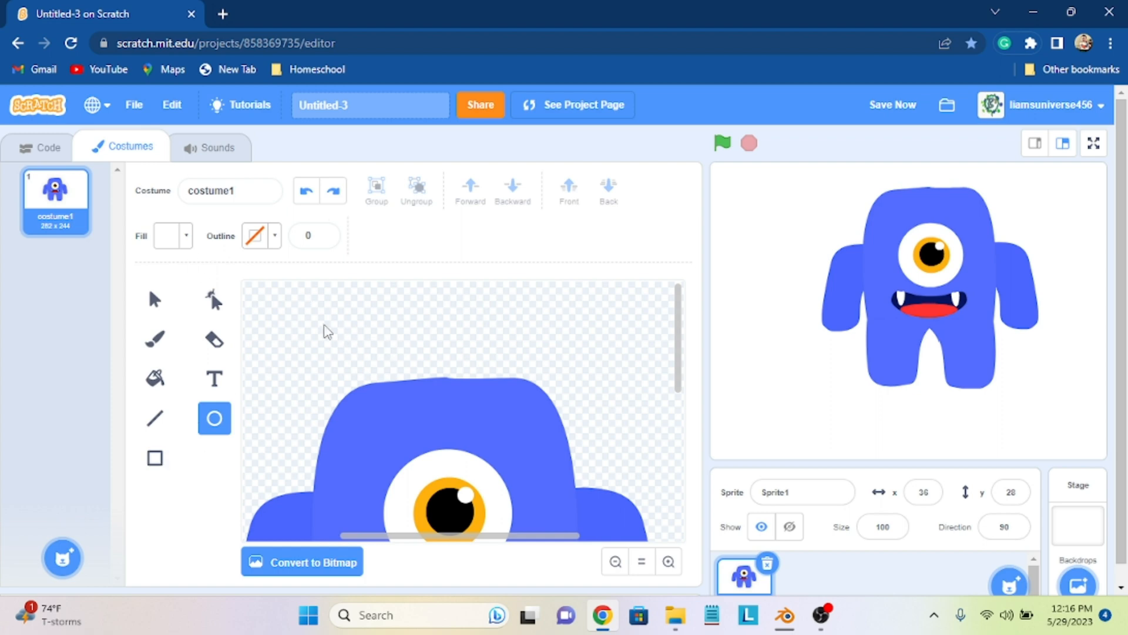
left_click_drag(326, 332, 312, 320)
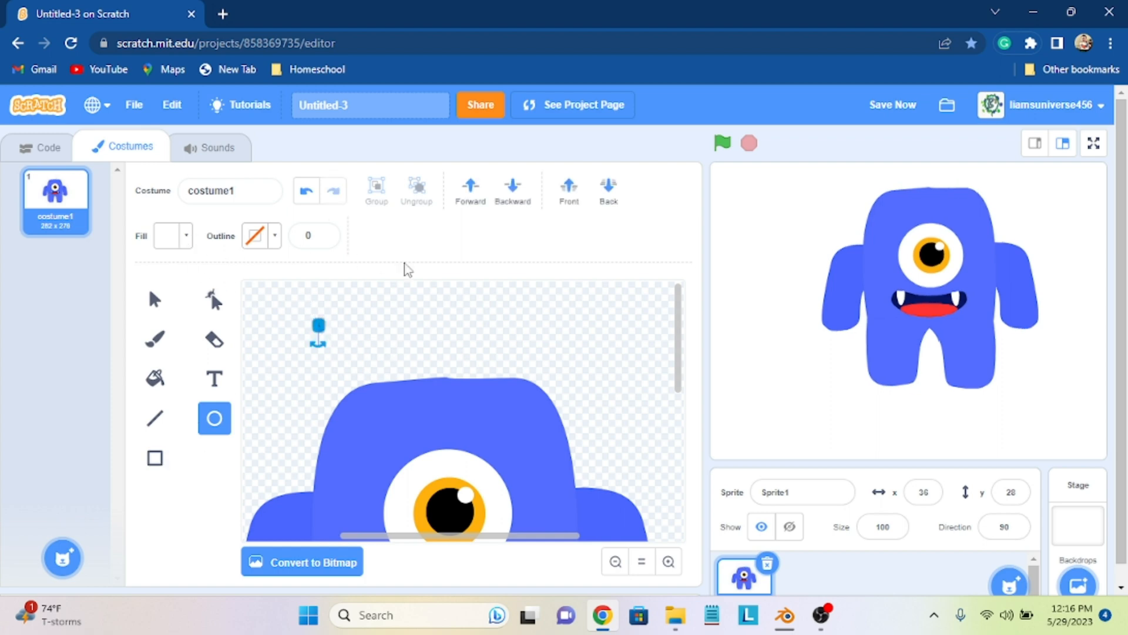
key("ctrl+z")
Step: Try a green circle at the head's upper left corner with fill color 26, saturation 92 and brightness 100, and undo it
left_click(176, 235)
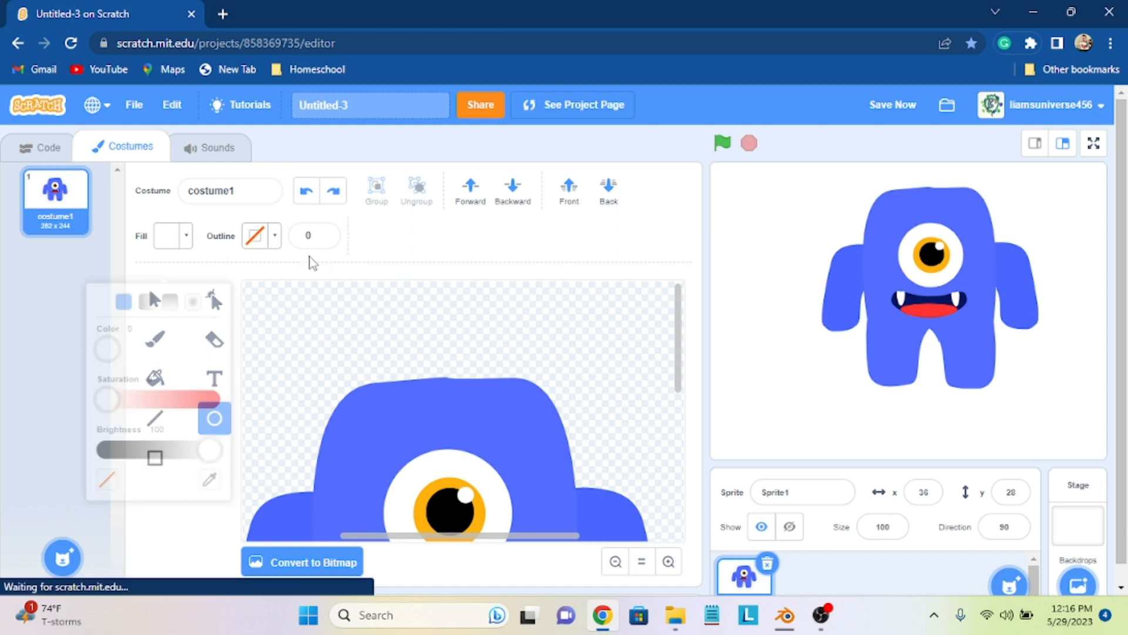
left_click_drag(112, 378, 202, 376)
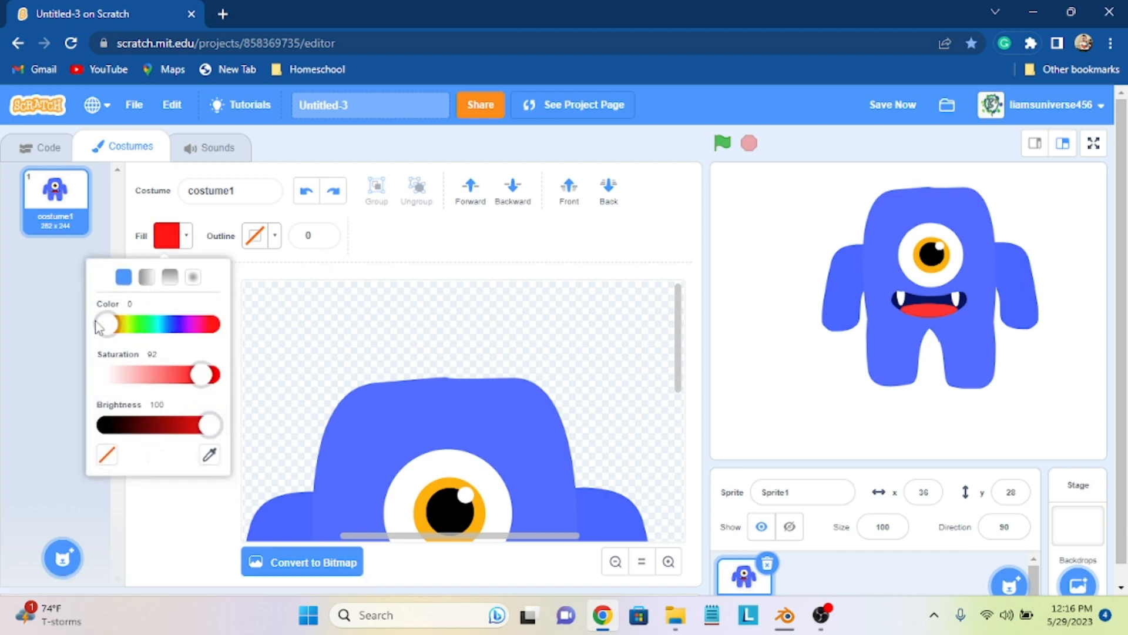
left_click_drag(99, 325, 129, 342)
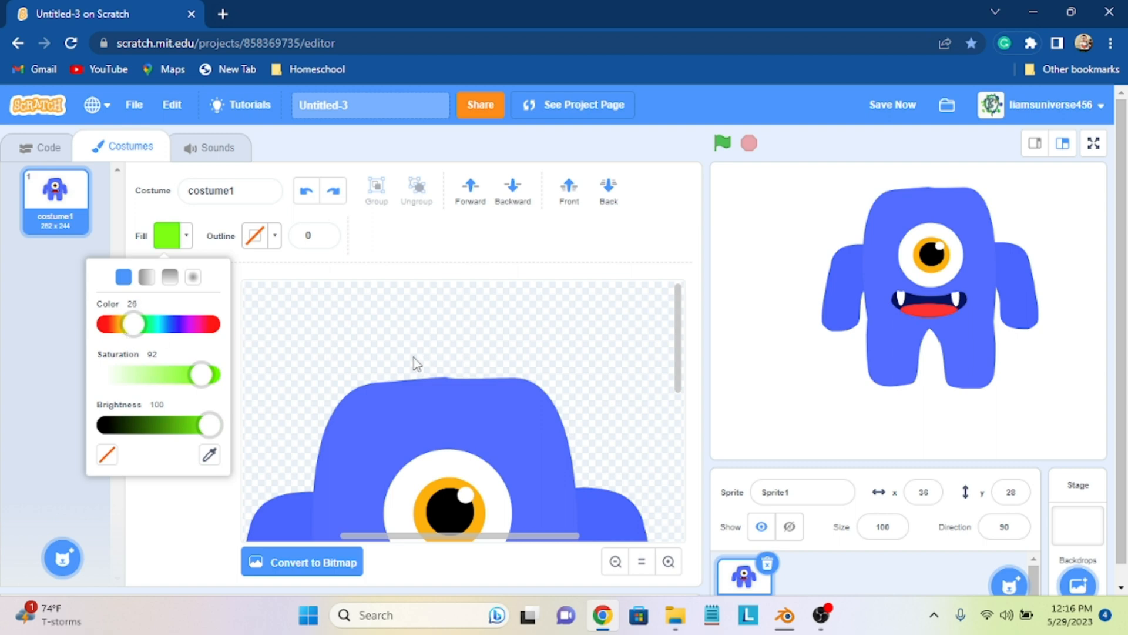
left_click(333, 341)
left_click_drag(319, 333, 370, 389)
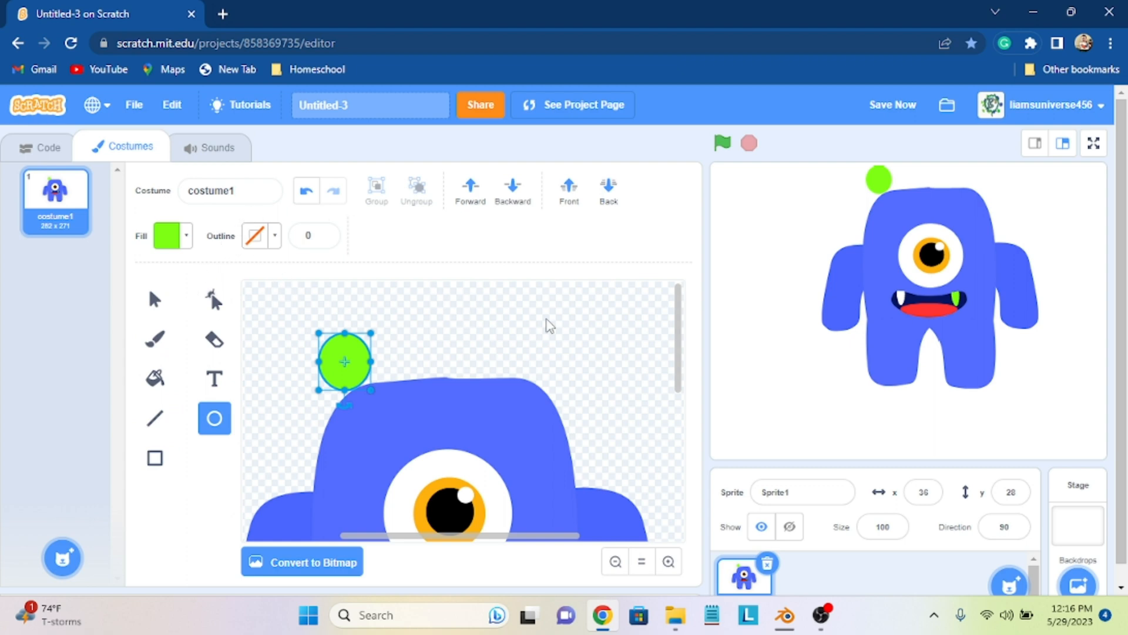
key("ctrl+z")
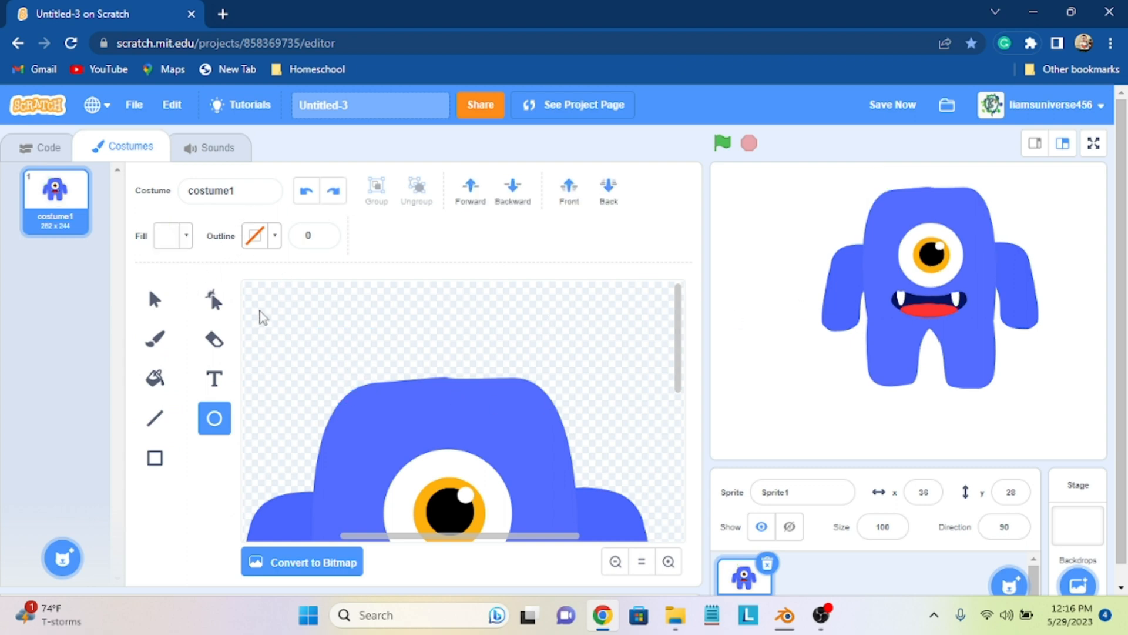
Step: Draw a green circle above the head's left side with fill color 28, saturation 97 and brightness 100
scroll(446, 341, "down", 5)
scroll(588, 447, "up", 5)
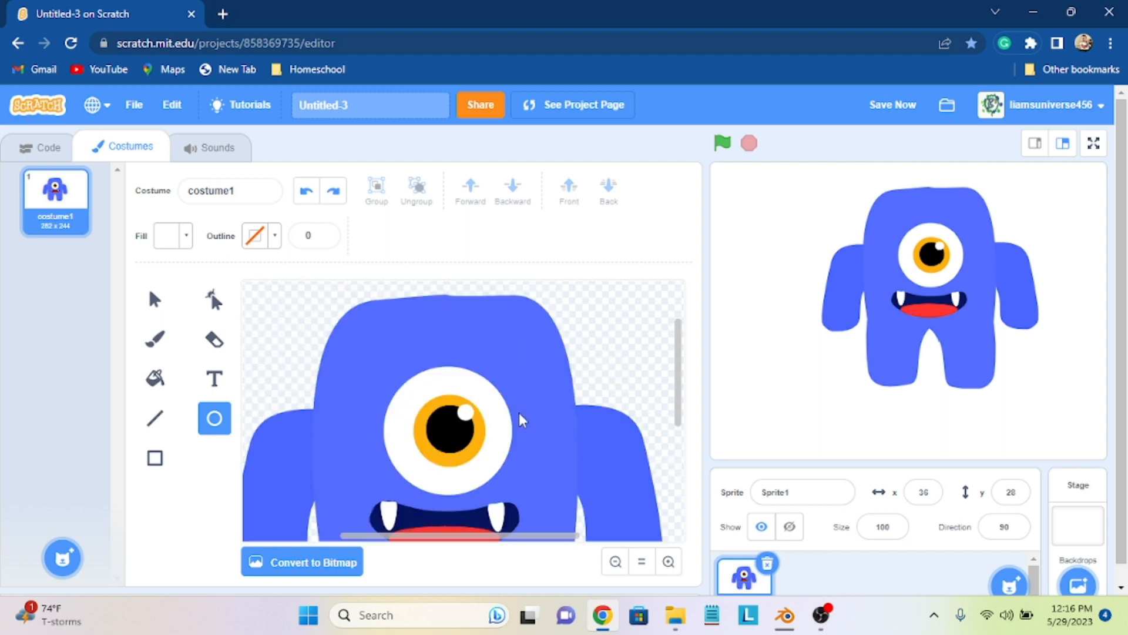
left_click(172, 236)
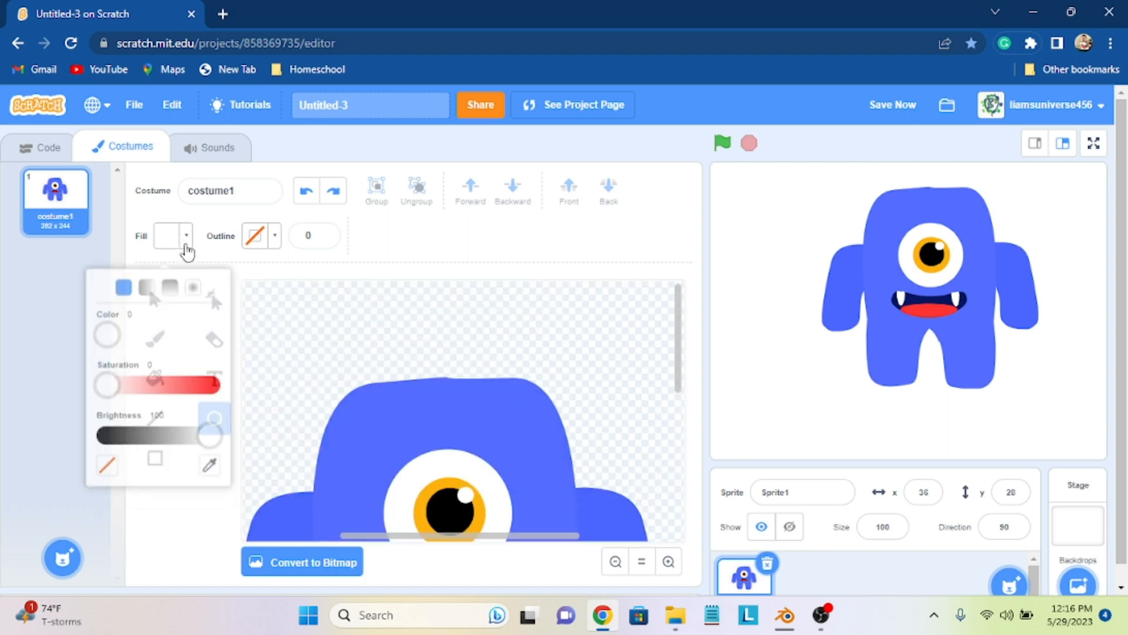
left_click_drag(108, 376, 206, 374)
left_click_drag(108, 325, 135, 332)
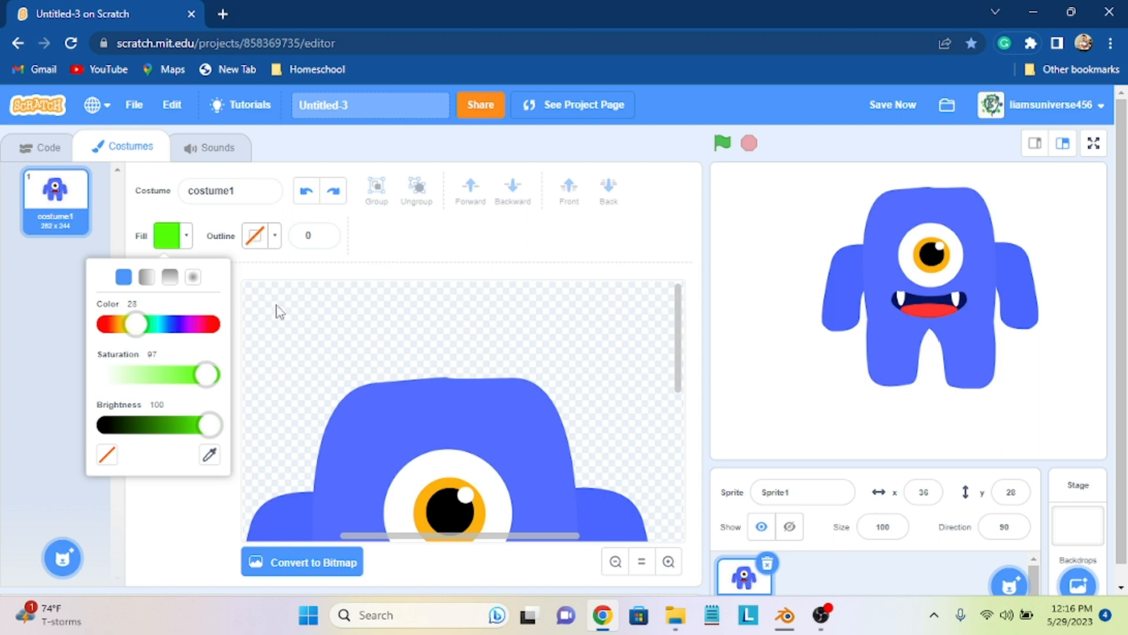
left_click_drag(276, 304, 336, 363)
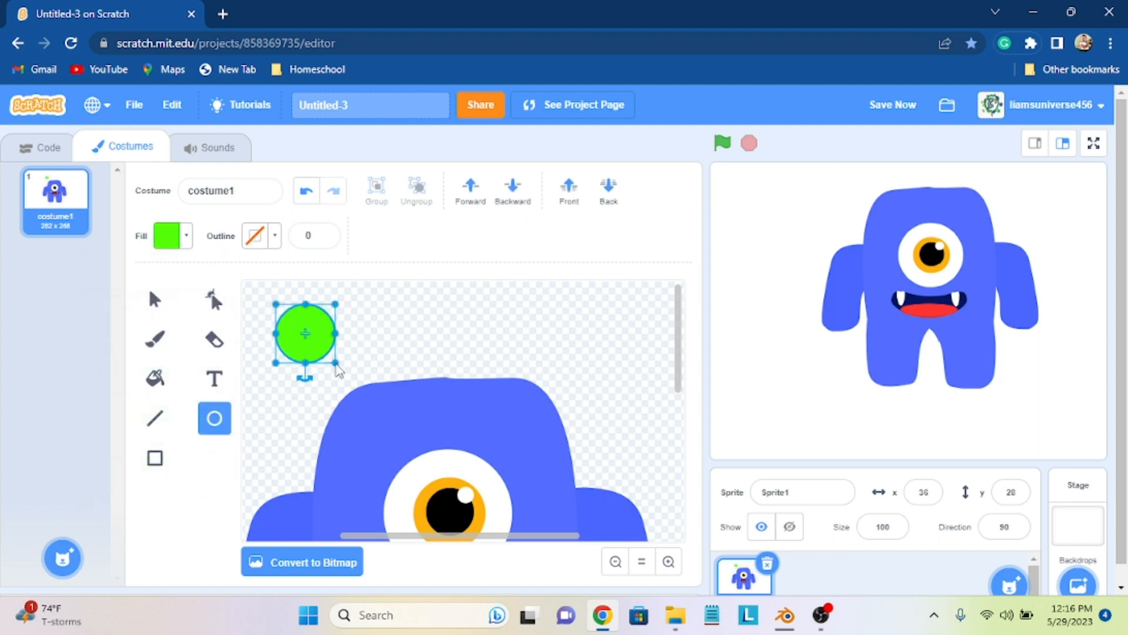
Step: Set the green circle's fill color to 26
left_click(185, 236)
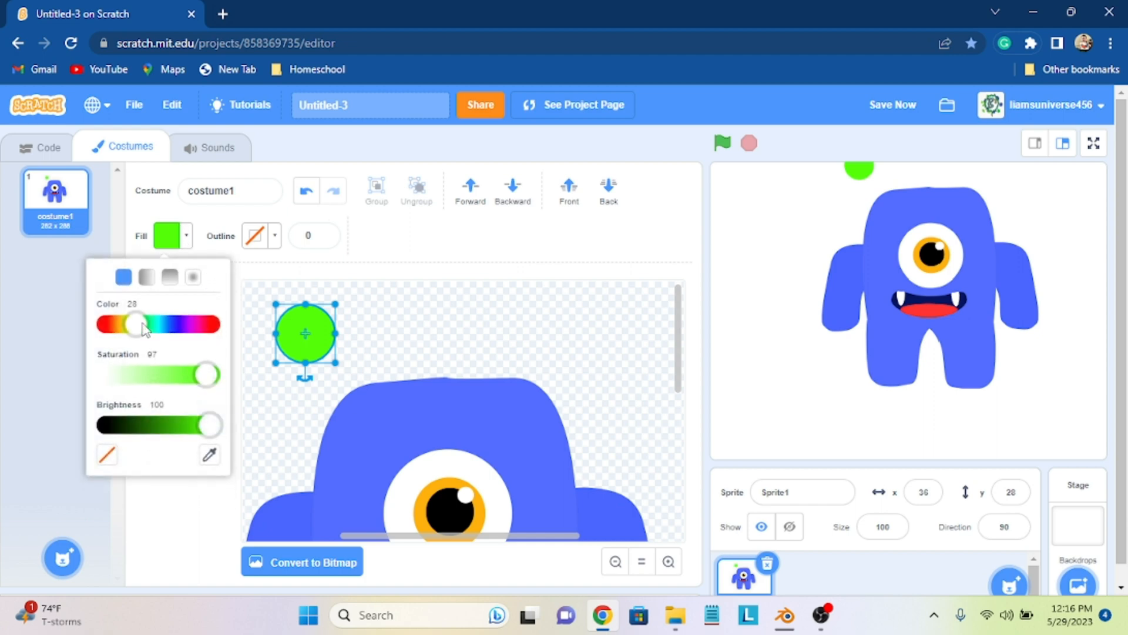
left_click_drag(139, 328, 136, 327)
left_click(385, 312)
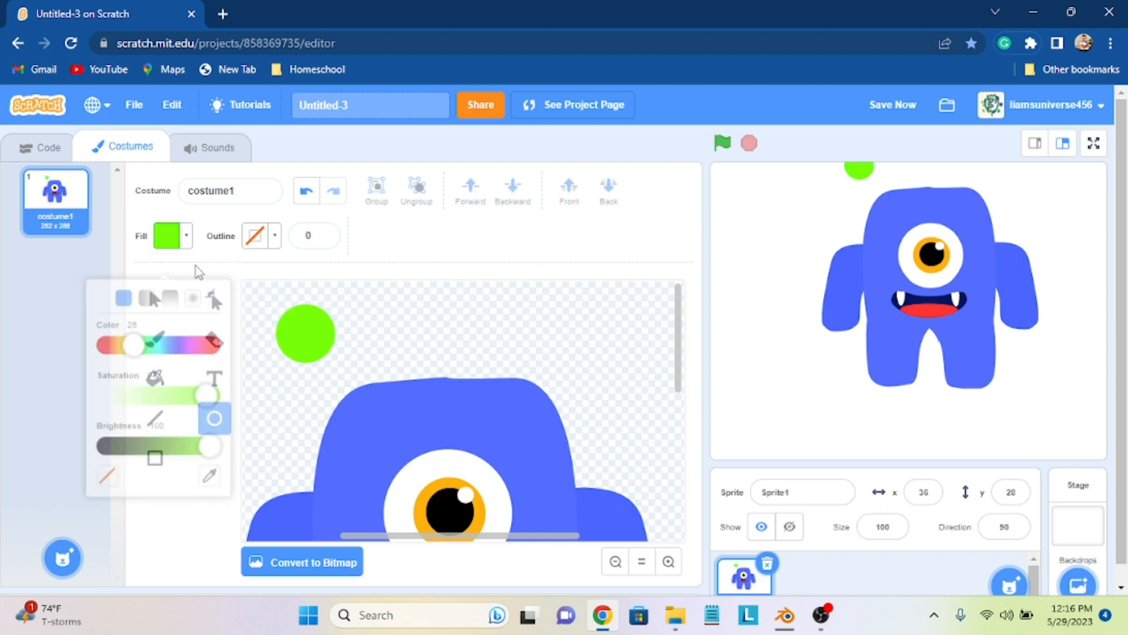
Step: Make the green circle's top point pointed and move the shape onto the upper left of the monster's head
left_click(155, 299)
left_click(302, 340)
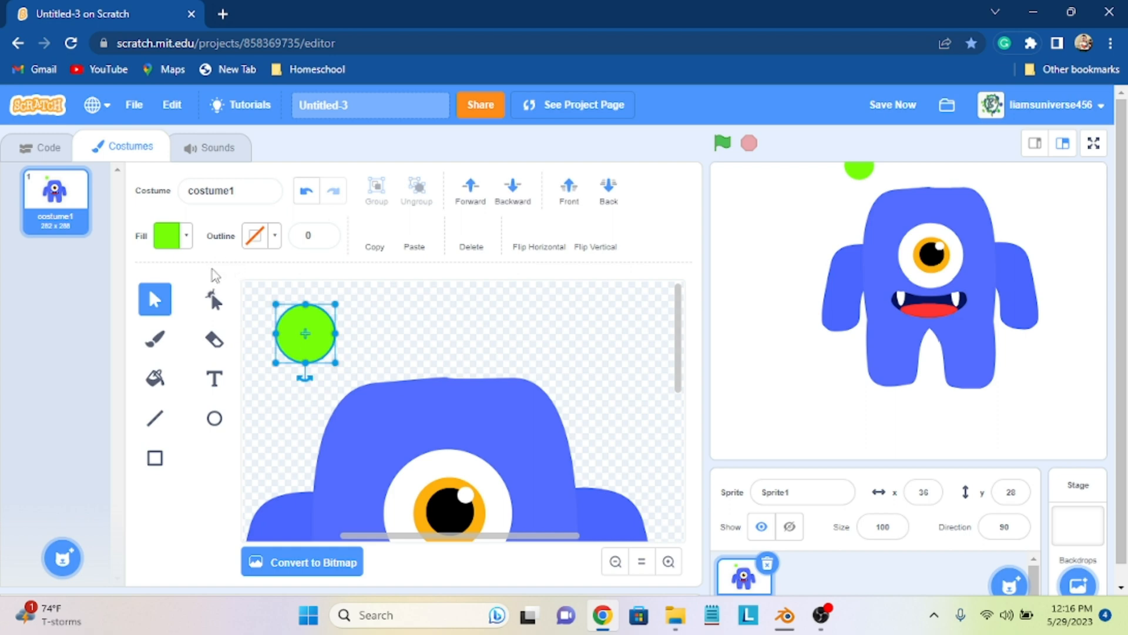
left_click(213, 300)
left_click(306, 304)
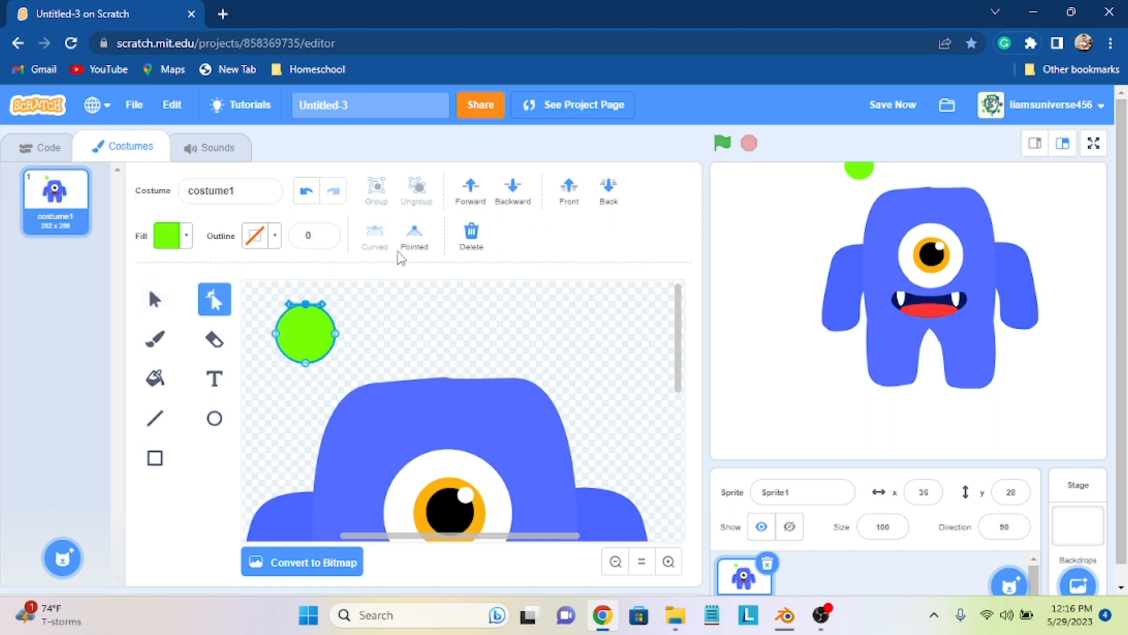
left_click(414, 240)
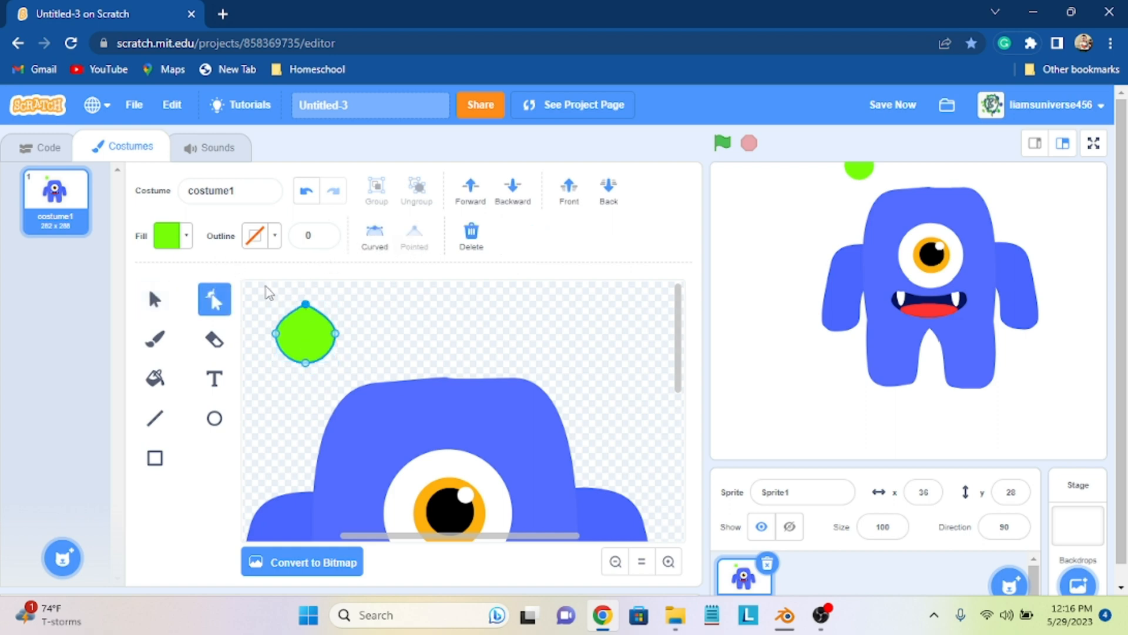
left_click(155, 298)
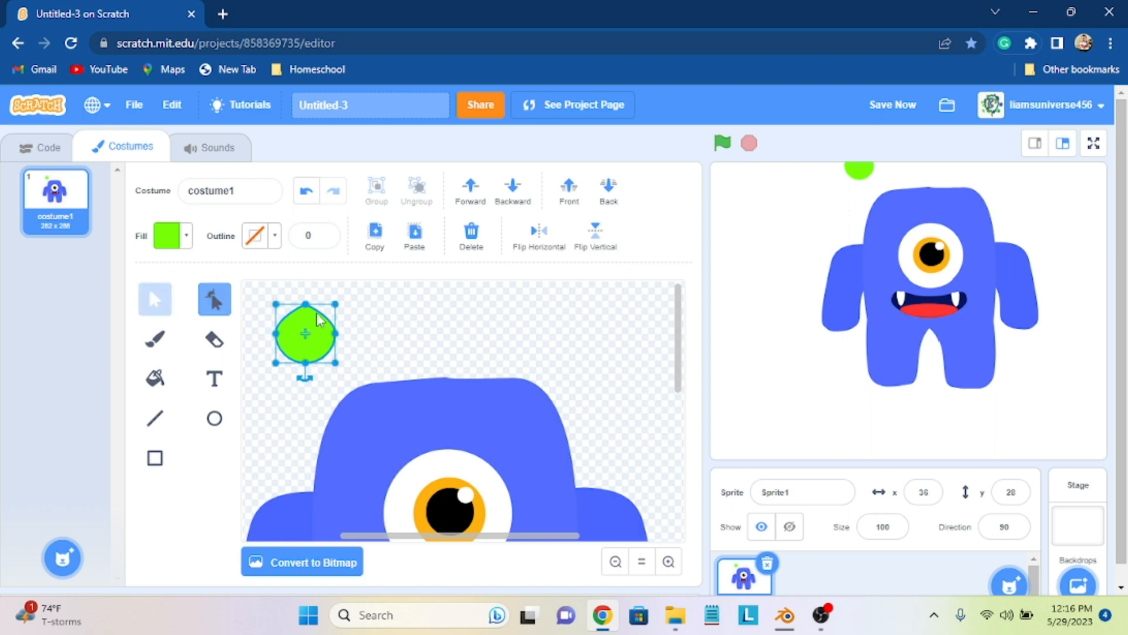
left_click_drag(314, 346, 392, 388)
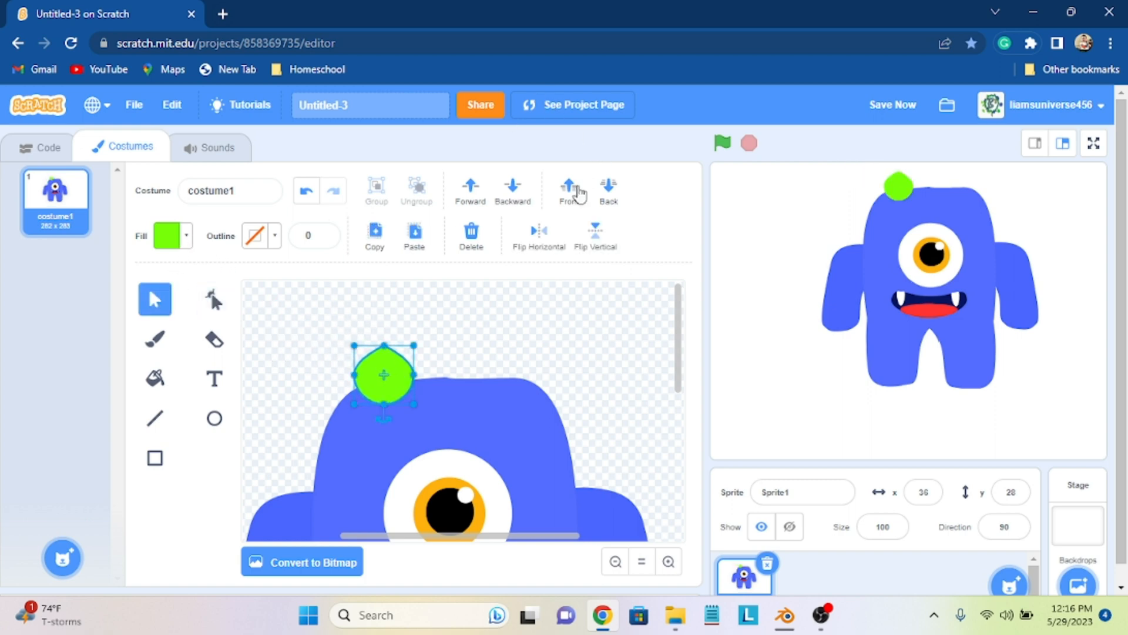
Step: Send the green shape behind the monster's body and tilt its tip slightly to the left
left_click(517, 189)
left_click(515, 190)
left_click(515, 190)
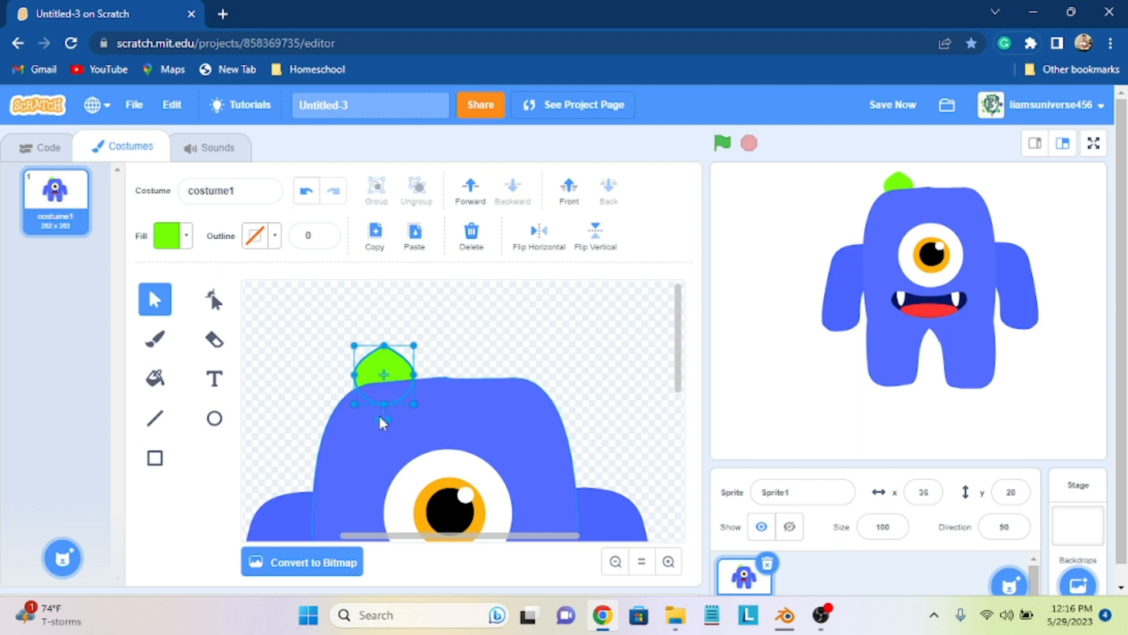
left_click_drag(388, 420, 396, 422)
Step: Reshape the green shape into a narrow horn with a tall sharp tip by repositioning its outline points
left_click(214, 299)
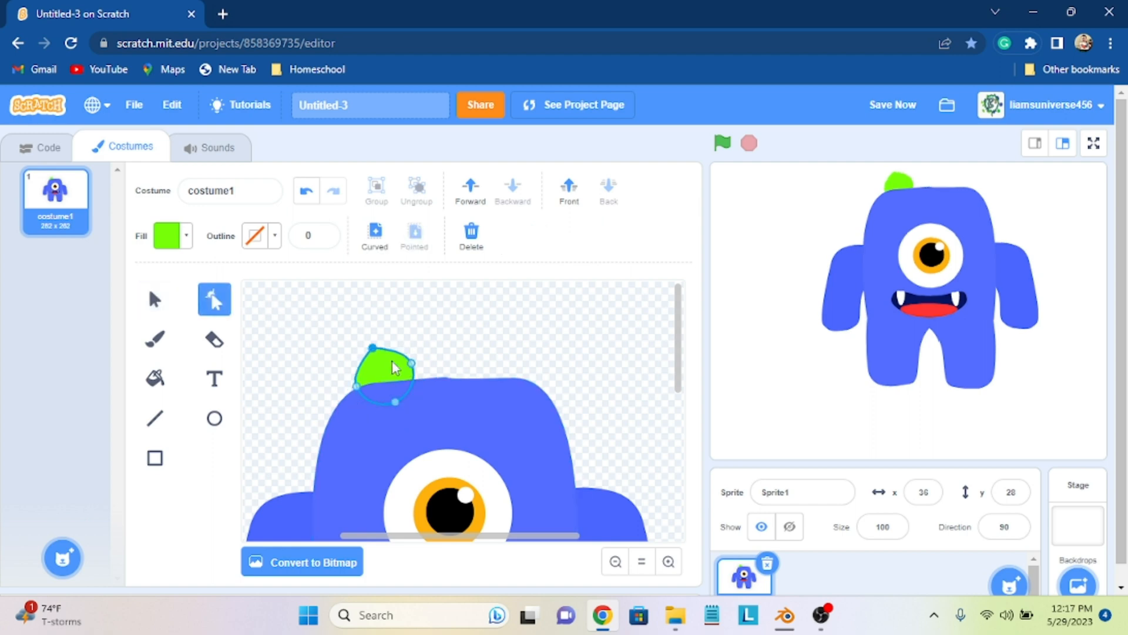
left_click(361, 388)
mouse_move(360, 389)
left_mouse_down()
mouse_move(362, 376)
mouse_move(403, 370)
mouse_move(365, 346)
mouse_move(361, 389)
left_mouse_up()
left_click_drag(365, 347, 368, 334)
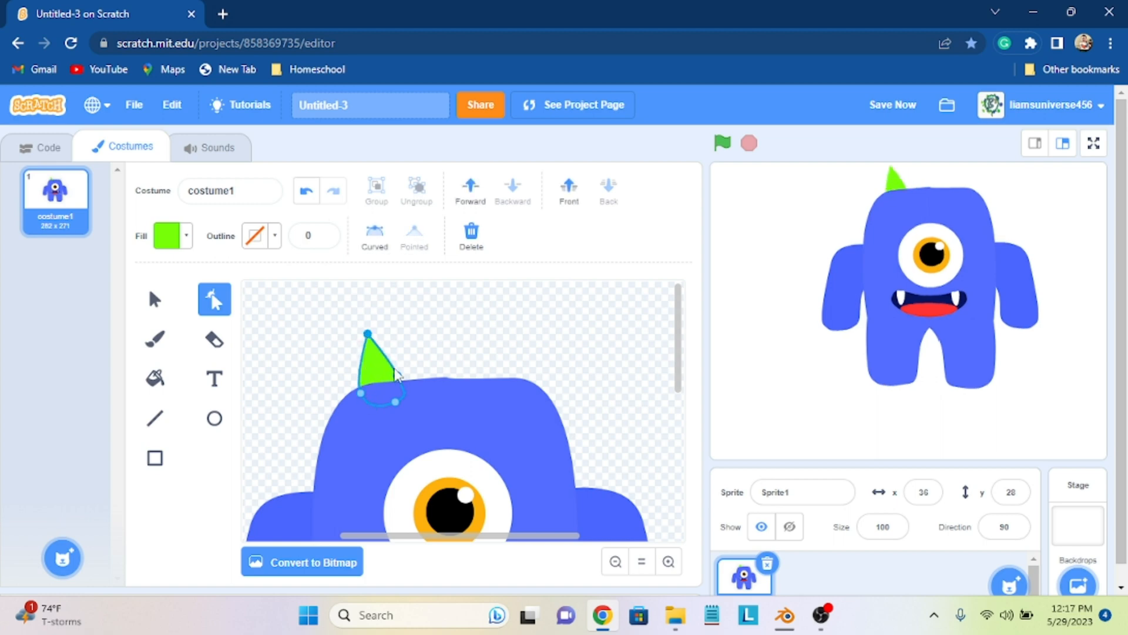
left_click_drag(397, 375, 358, 389)
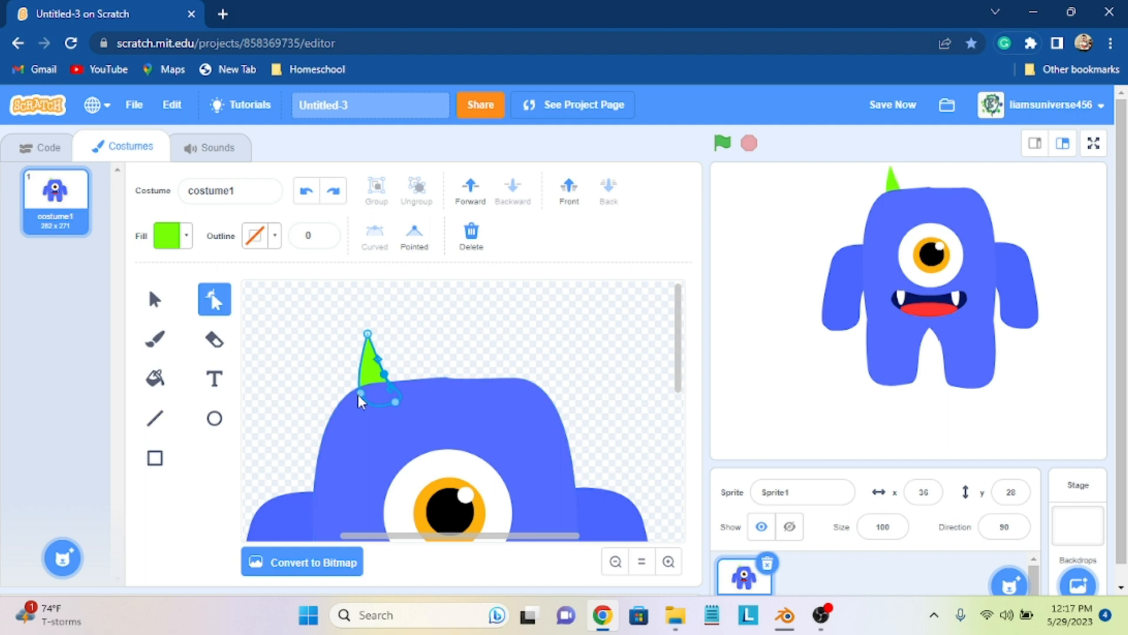
key("ctrl+z")
left_click_drag(358, 393, 381, 379)
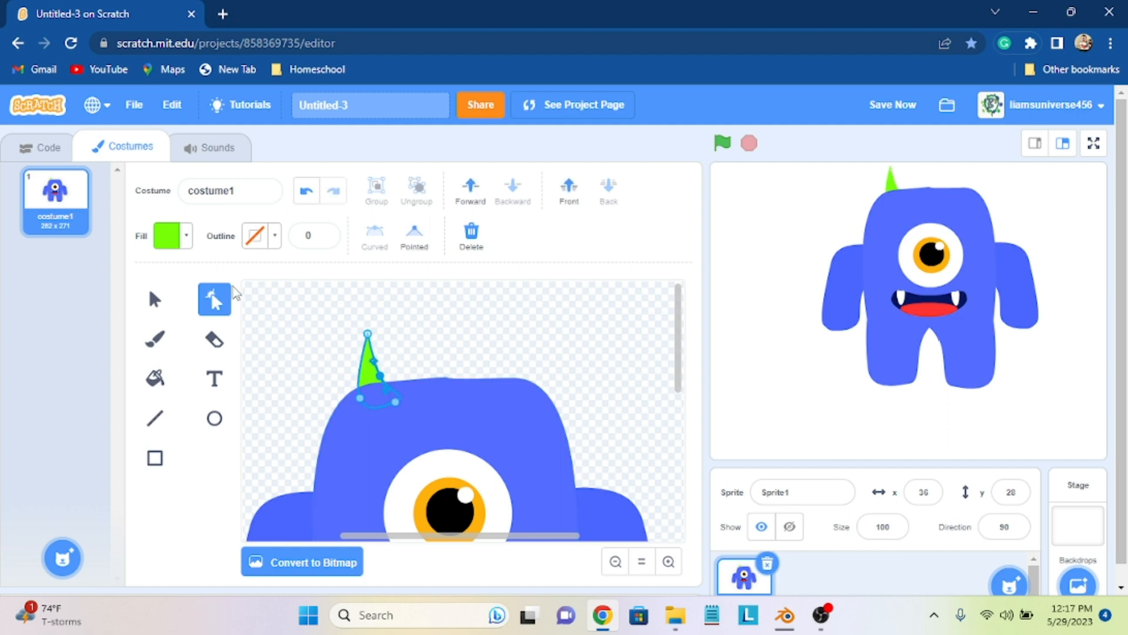
Step: Tilt the green horn further to the left and adjust the curve point on its right edge
left_click(155, 300)
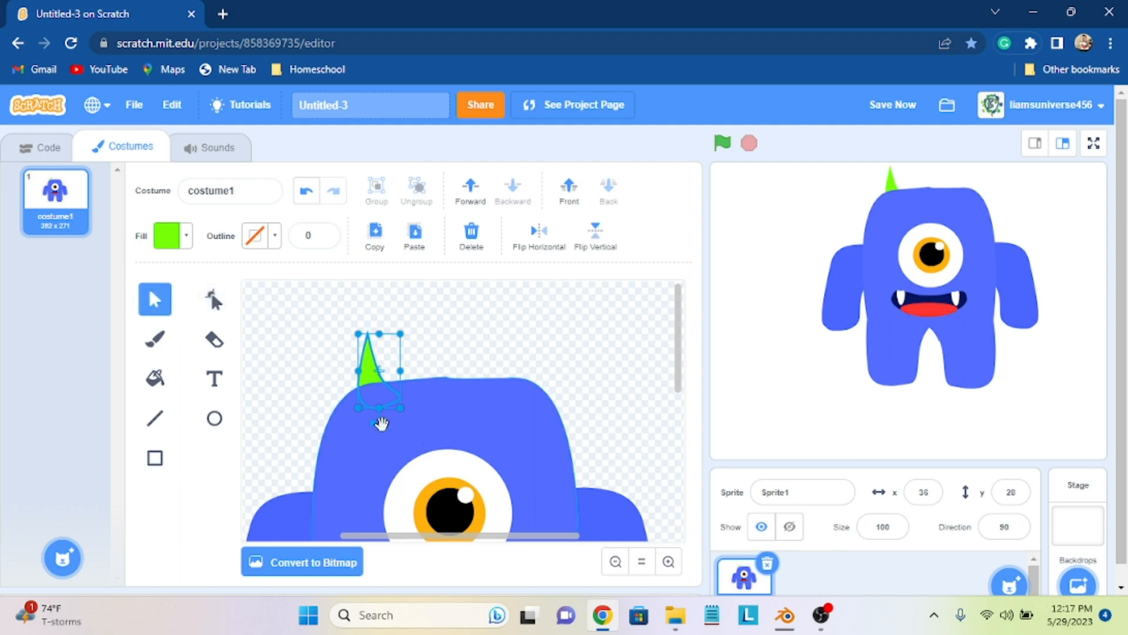
left_click_drag(380, 422, 397, 420)
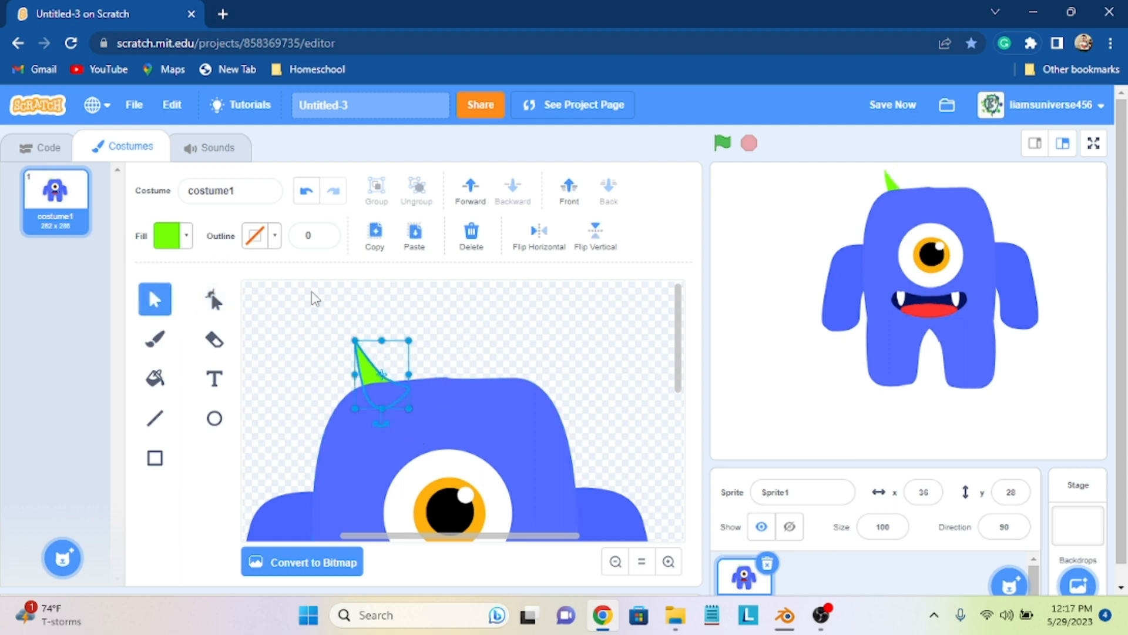
left_click(215, 300)
left_click_drag(384, 374, 386, 373)
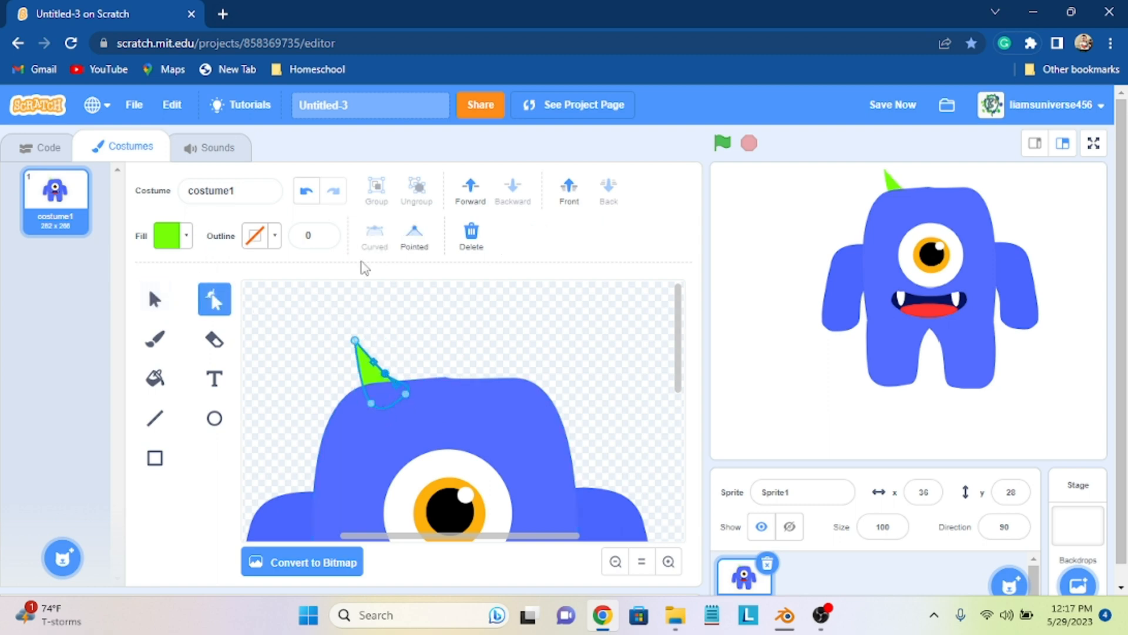
left_click(152, 313)
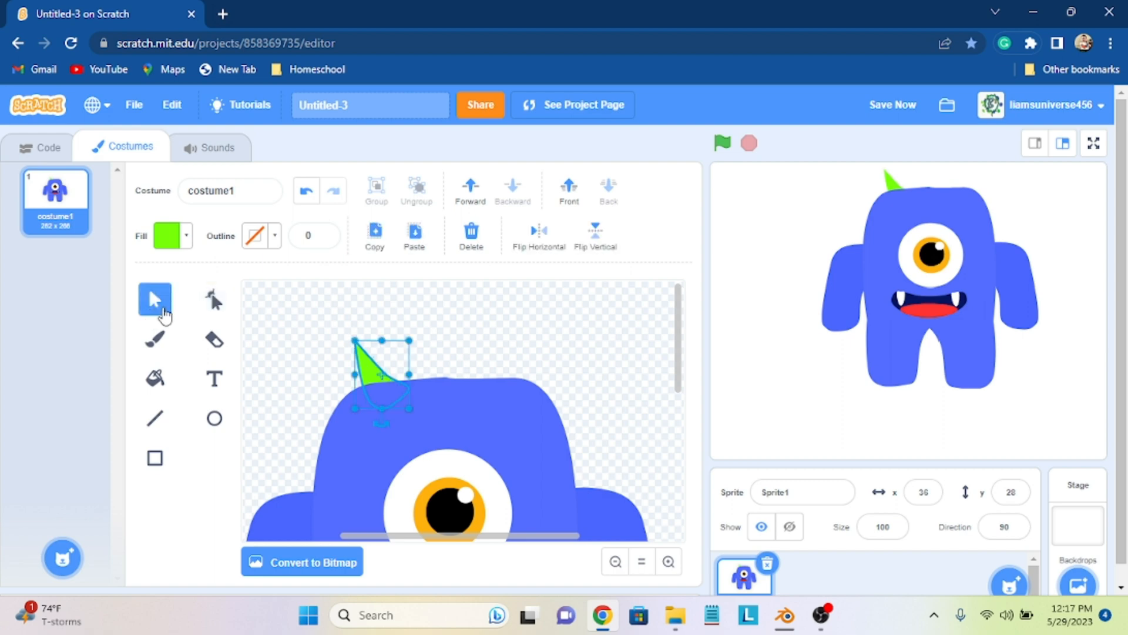
left_click(404, 407)
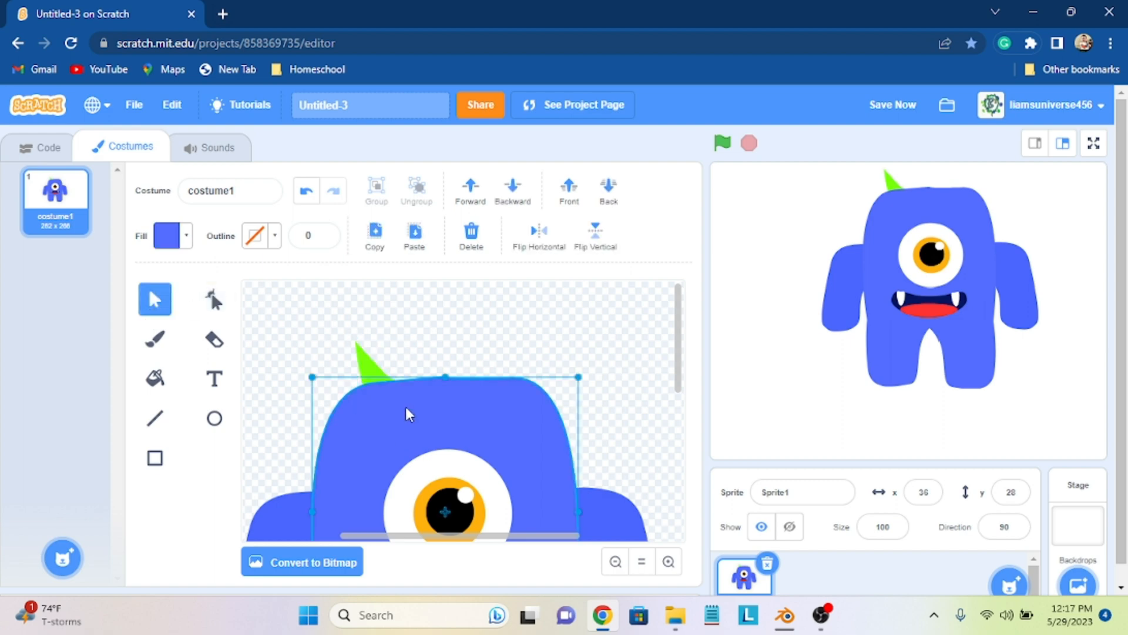
left_click(370, 371)
mouse_move(409, 407)
left_mouse_down()
mouse_move(440, 419)
mouse_move(393, 416)
left_mouse_up()
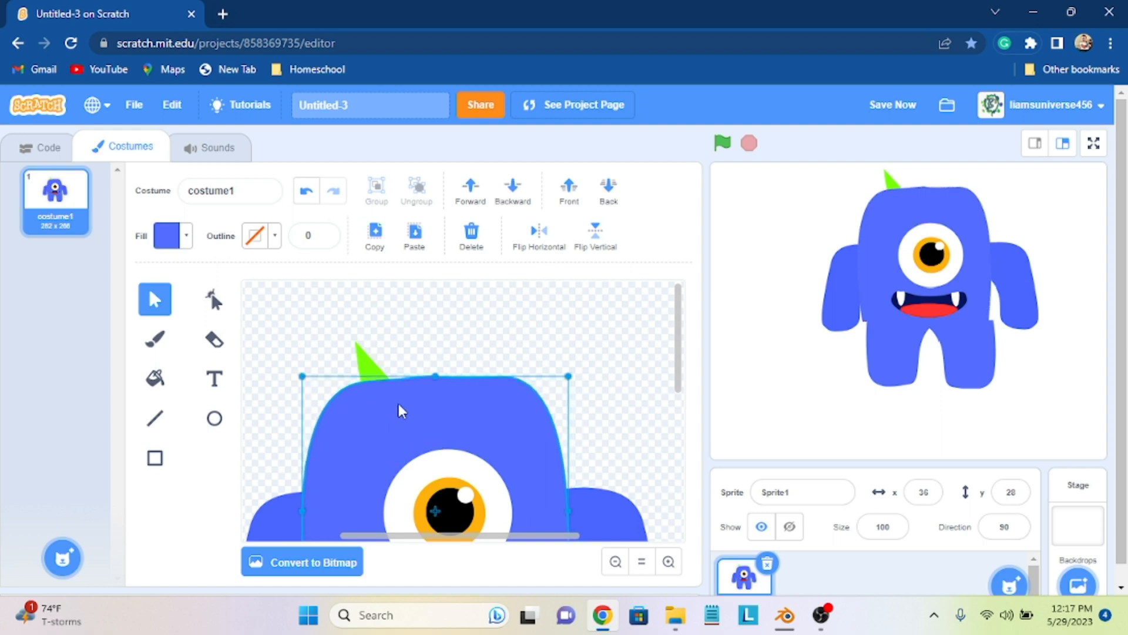
Step: Resize the green horn and place it at the upper left corner of the monster's head
left_click_drag(378, 376, 322, 353)
left_click(360, 357)
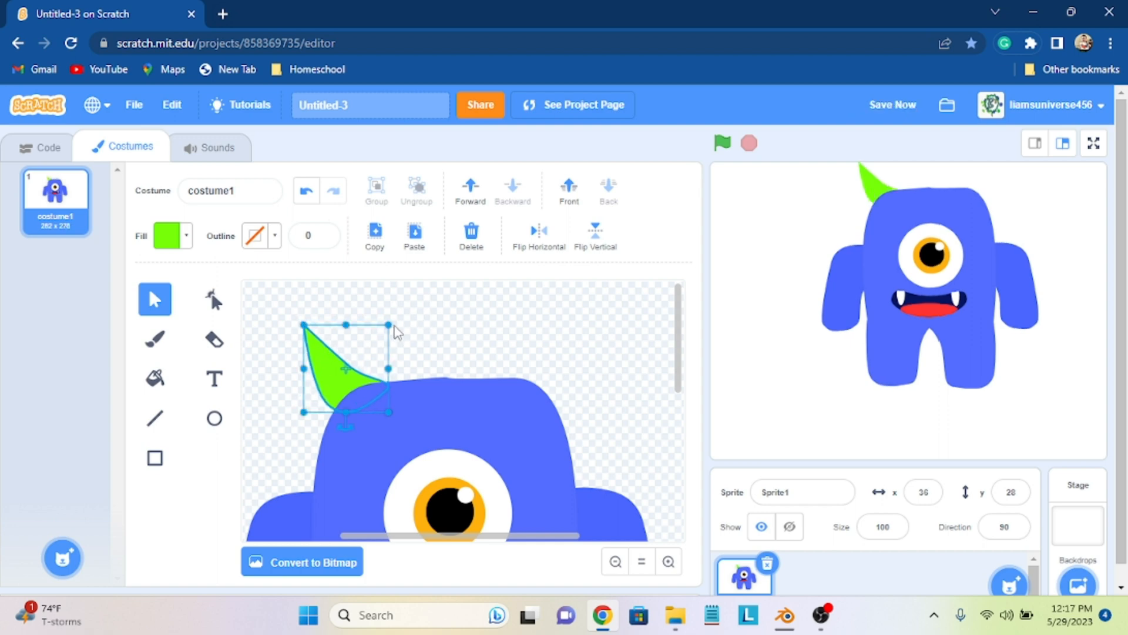
left_click_drag(393, 324, 374, 343)
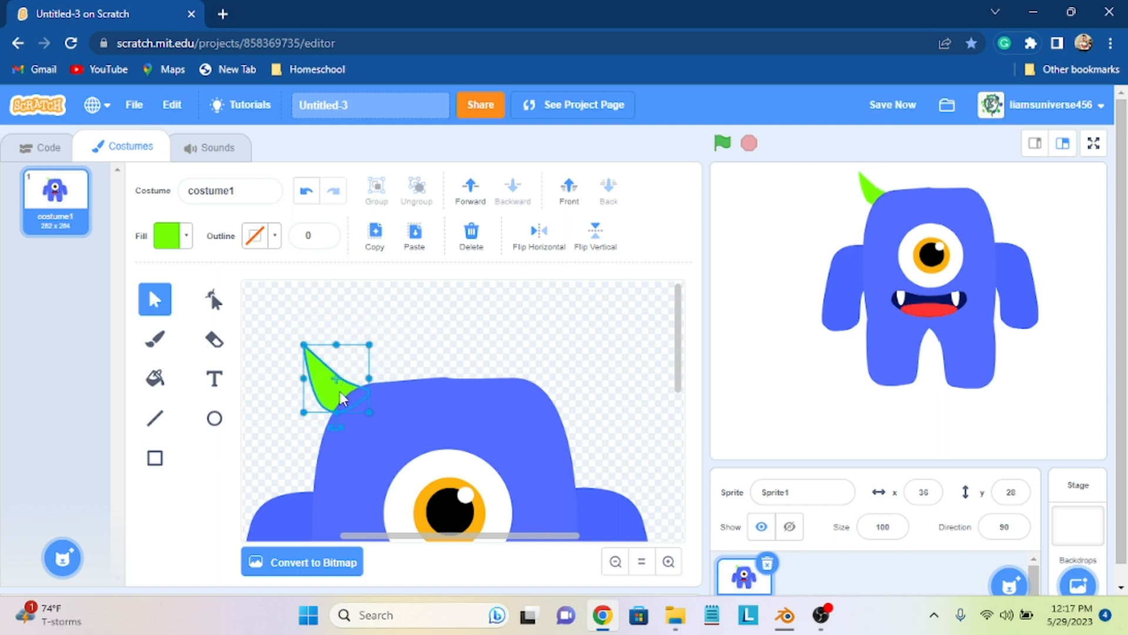
left_click_drag(341, 400, 356, 391)
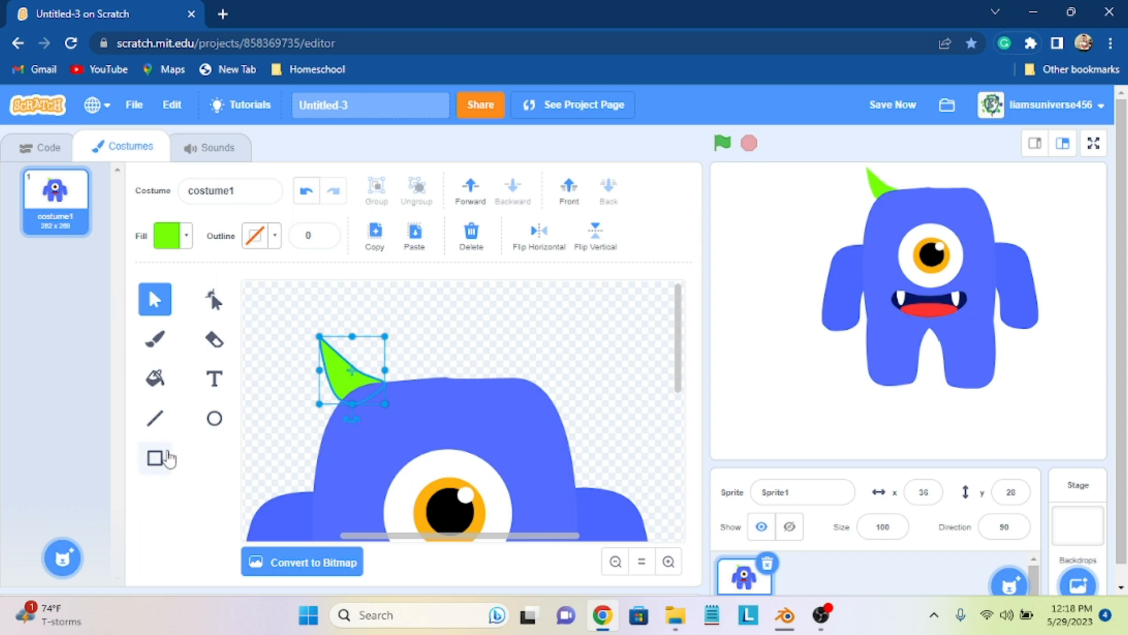
Step: Draw a narrow orange rectangle with fill color 9 and rotate it across the green horn as a stripe
left_click(155, 458)
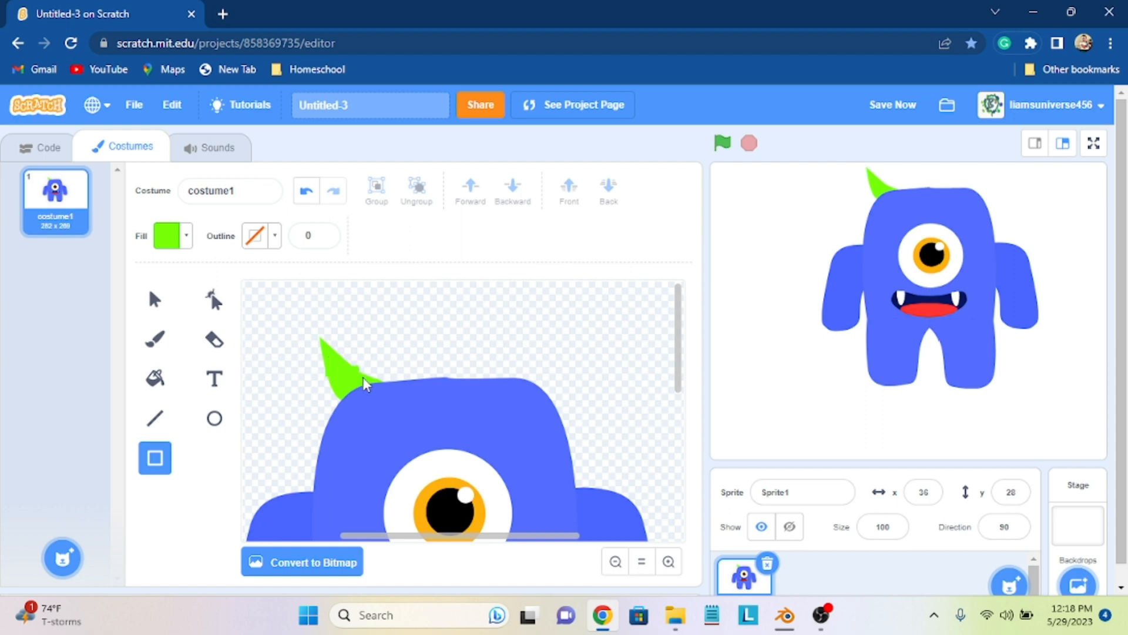
left_click_drag(379, 382, 323, 365)
left_click(177, 238)
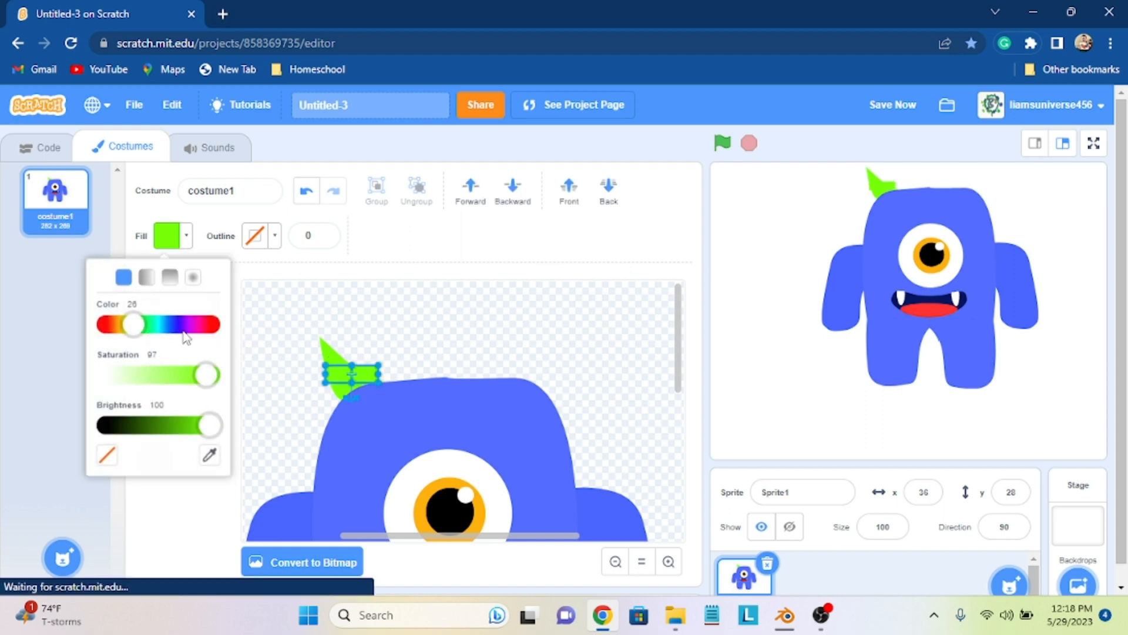
mouse_move(138, 327)
left_mouse_down()
mouse_move(113, 330)
mouse_move(122, 339)
left_mouse_up()
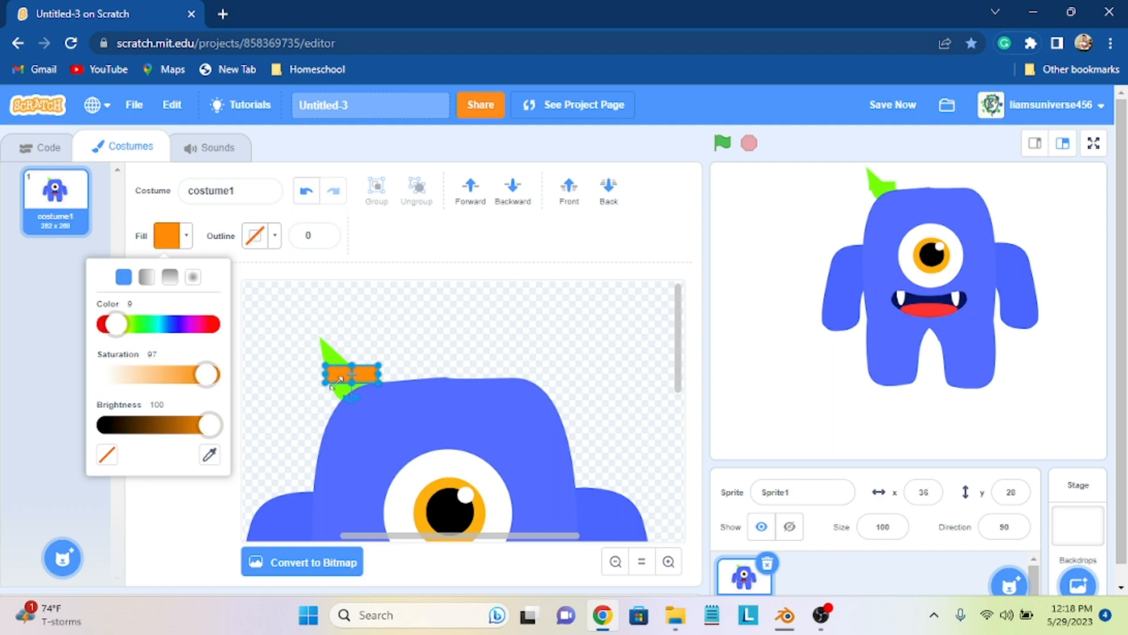
left_click(358, 397)
mouse_move(358, 398)
left_mouse_down()
mouse_move(363, 367)
mouse_move(337, 393)
mouse_move(338, 372)
mouse_move(355, 386)
mouse_move(346, 380)
left_mouse_up()
left_click(442, 359)
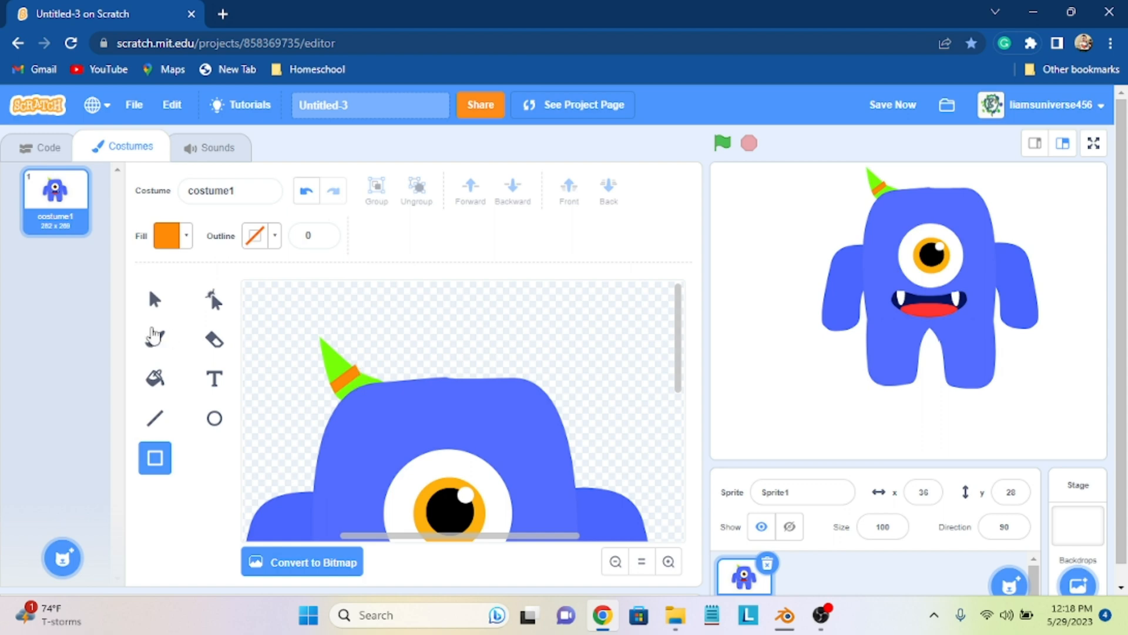
Step: Reshape the orange stripe's corners so they line up with both edges of the green horn
left_click(155, 299)
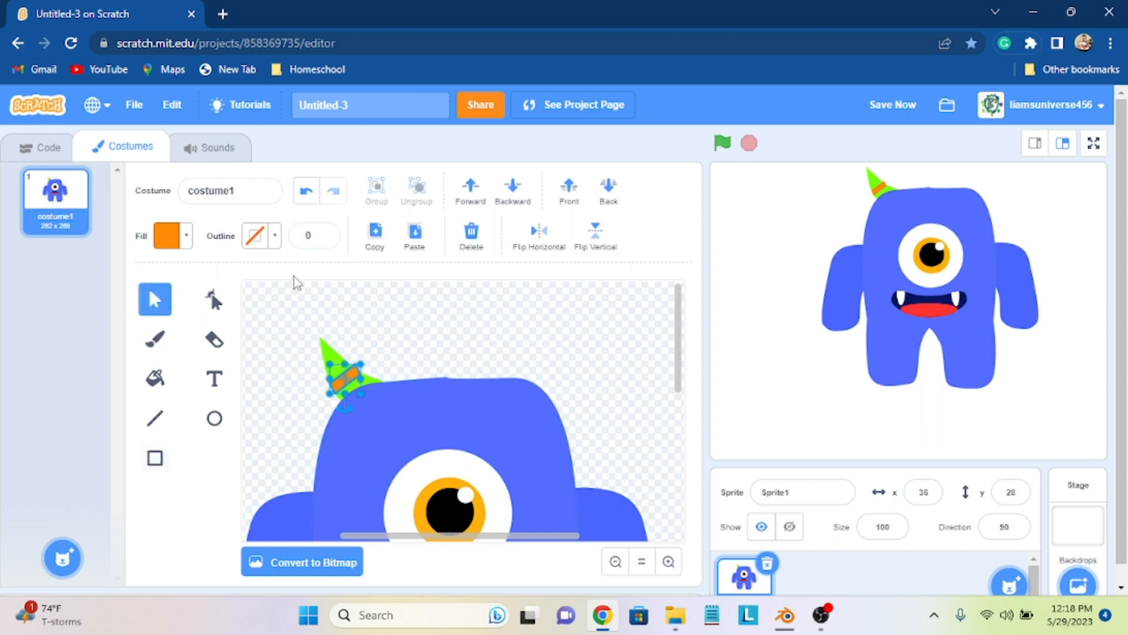
left_click(213, 299)
left_click(355, 372)
left_click(357, 365)
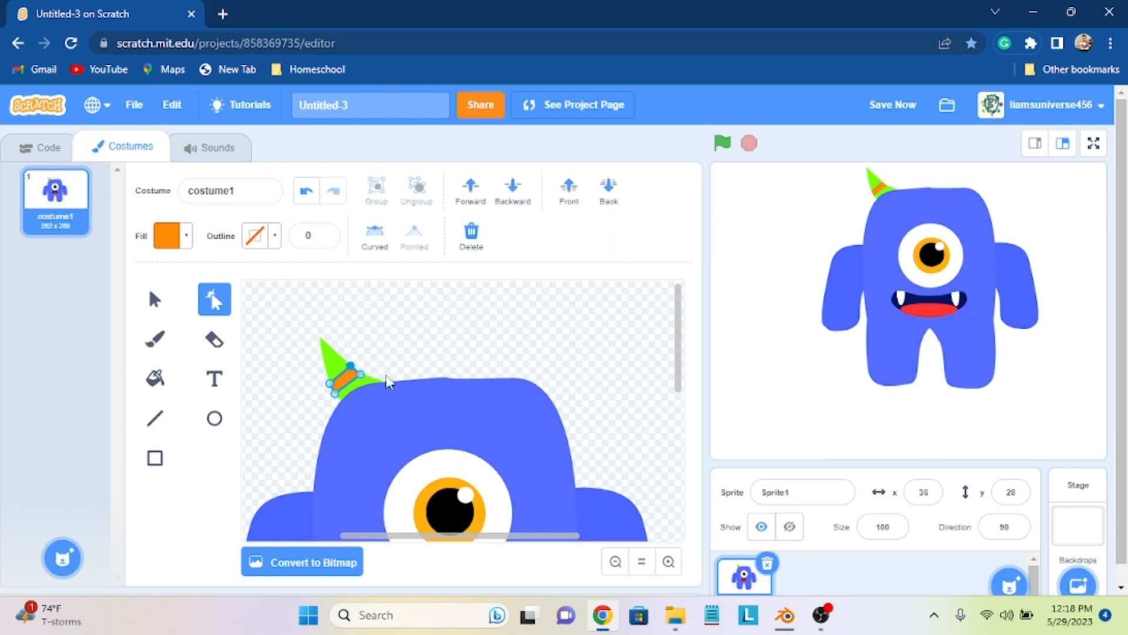
left_click(360, 378)
left_click(330, 387)
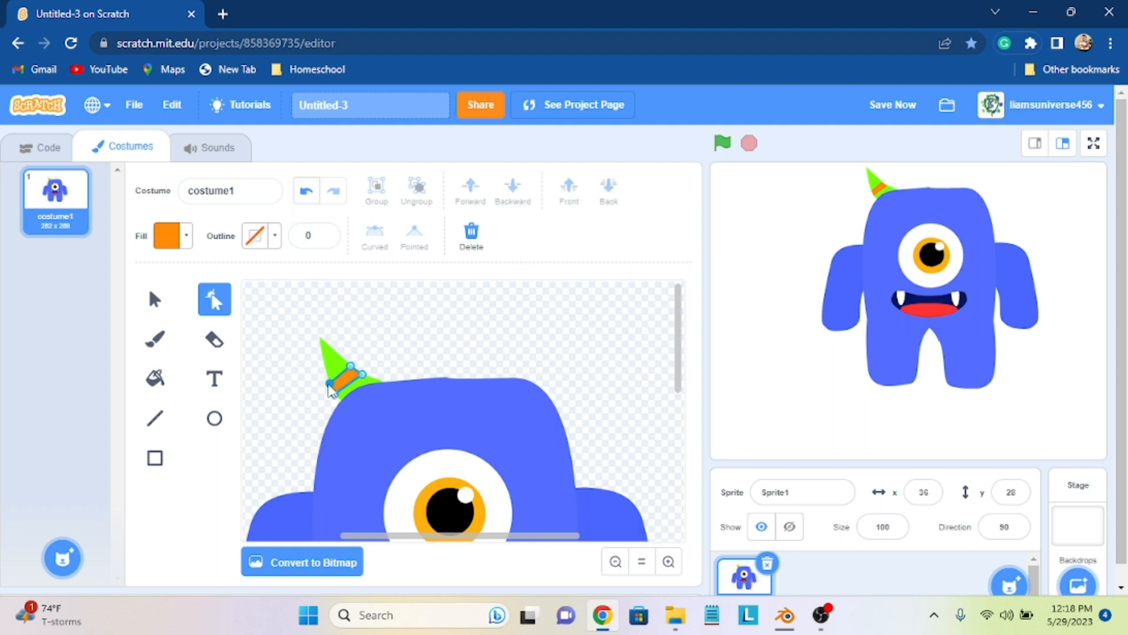
left_click(432, 355)
Step: Try extra points on the orange stripe's upper edge, and resize the stripe to fit the horn's width
left_click(347, 377)
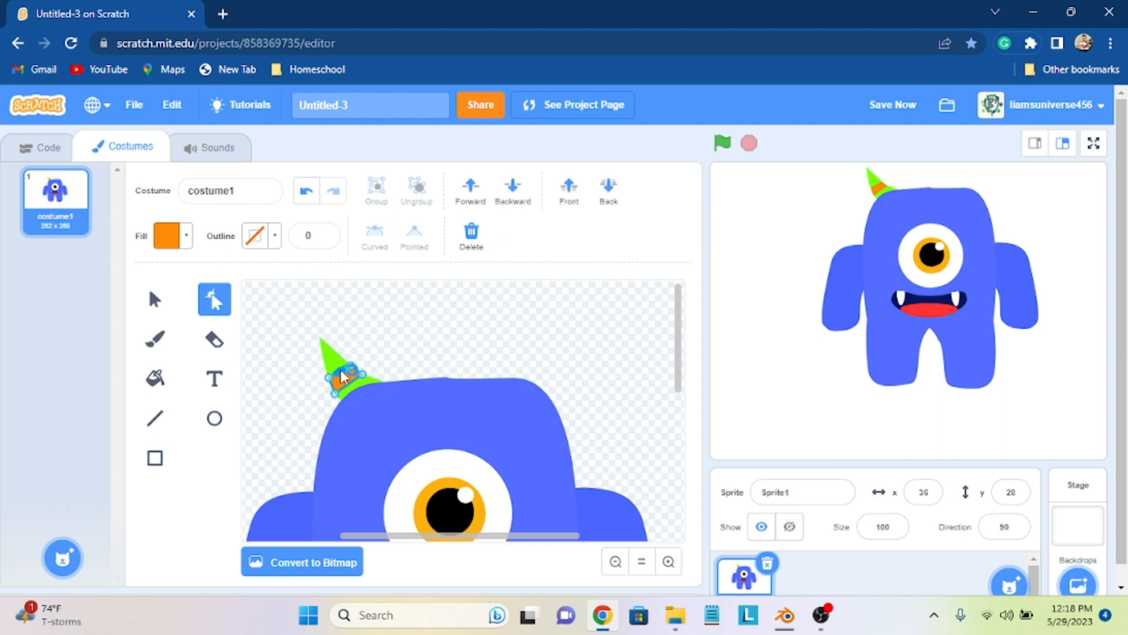
left_click(337, 368)
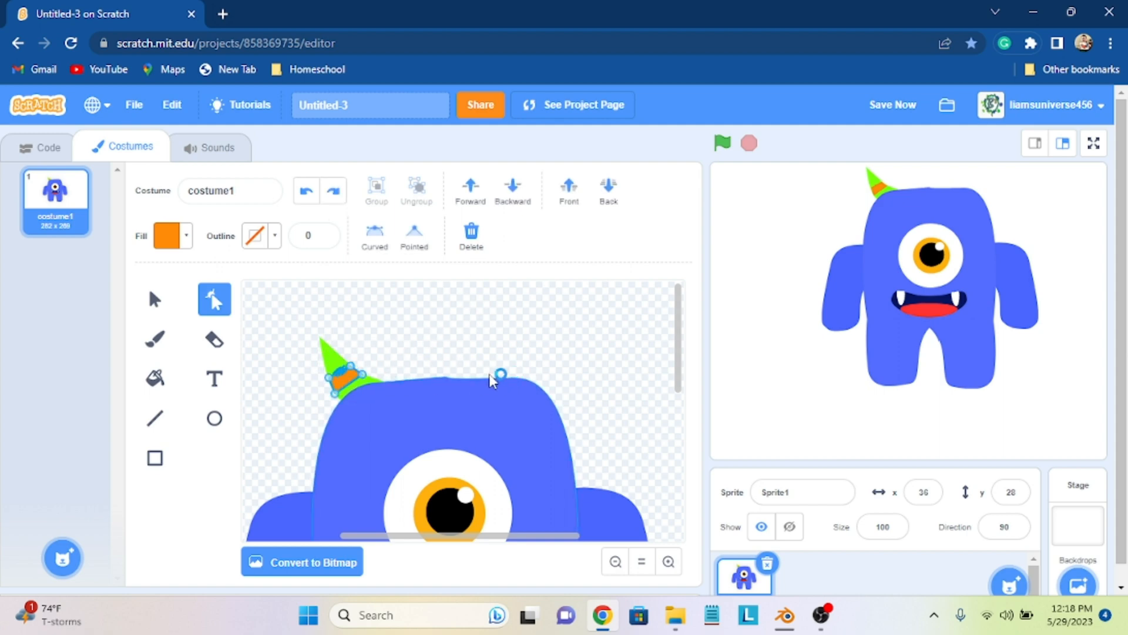
key("ctrl+z")
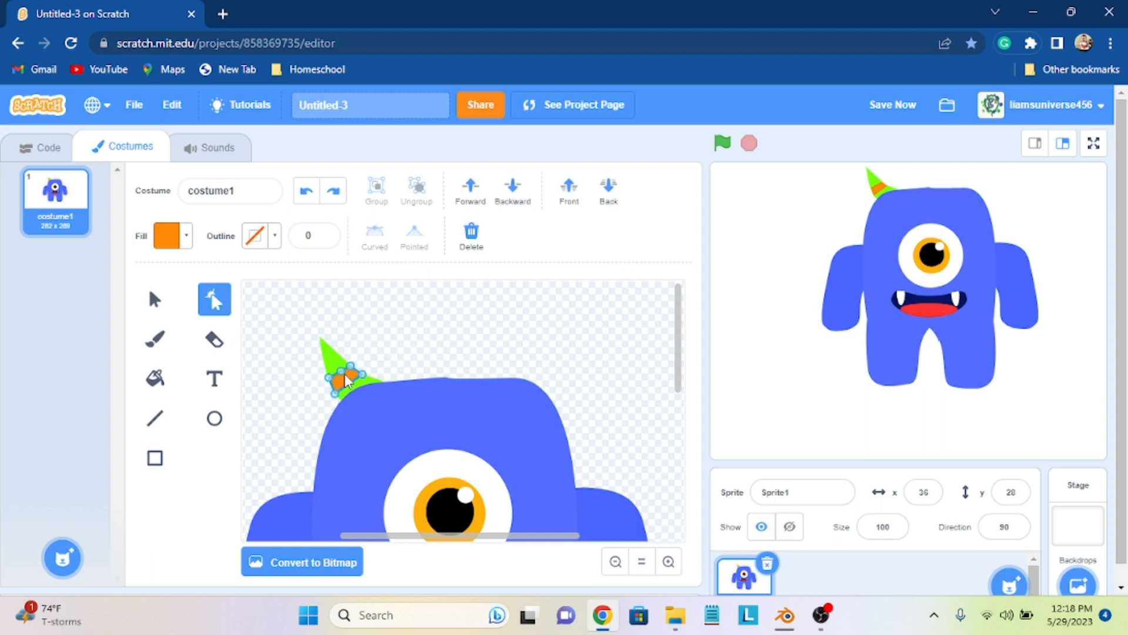
key("Caps_Lock")
key("Caps_Lock")
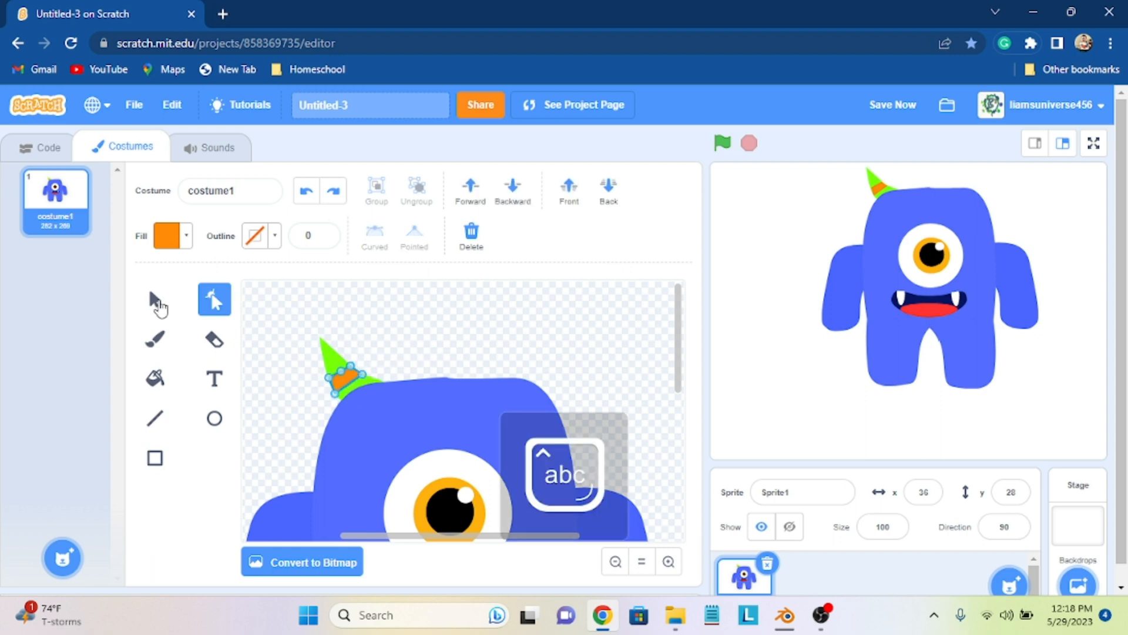
left_click(155, 300)
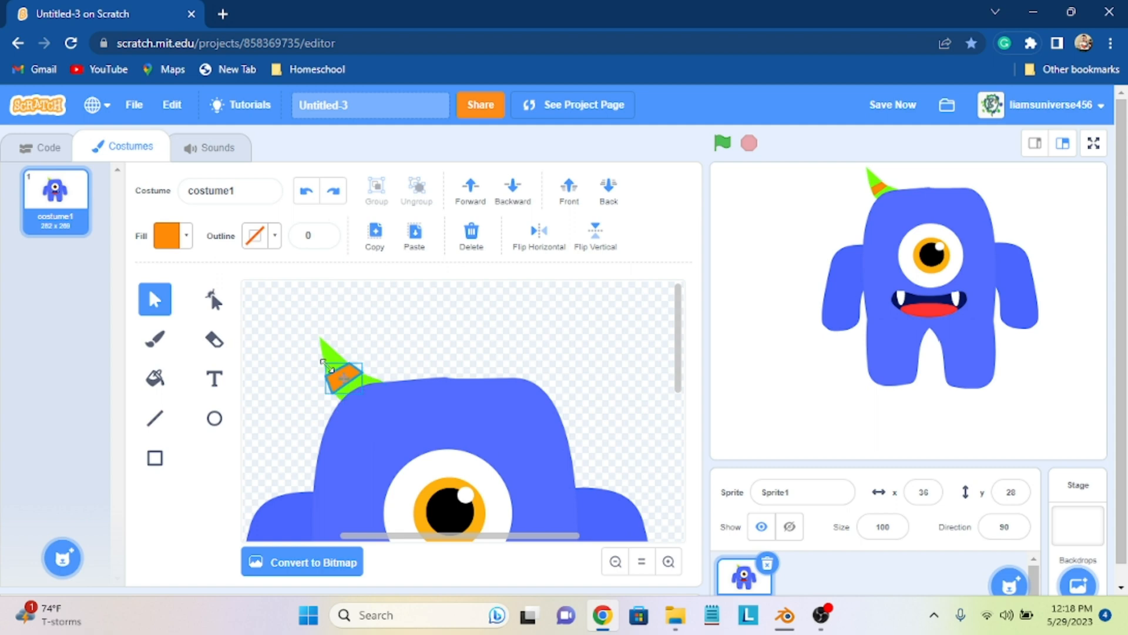
left_click_drag(323, 362, 326, 365)
Step: Duplicate the horn together with its stripe, flip the copy horizontally and place it on the head's upper right corner
left_click(340, 337)
left_click_drag(374, 379, 385, 378)
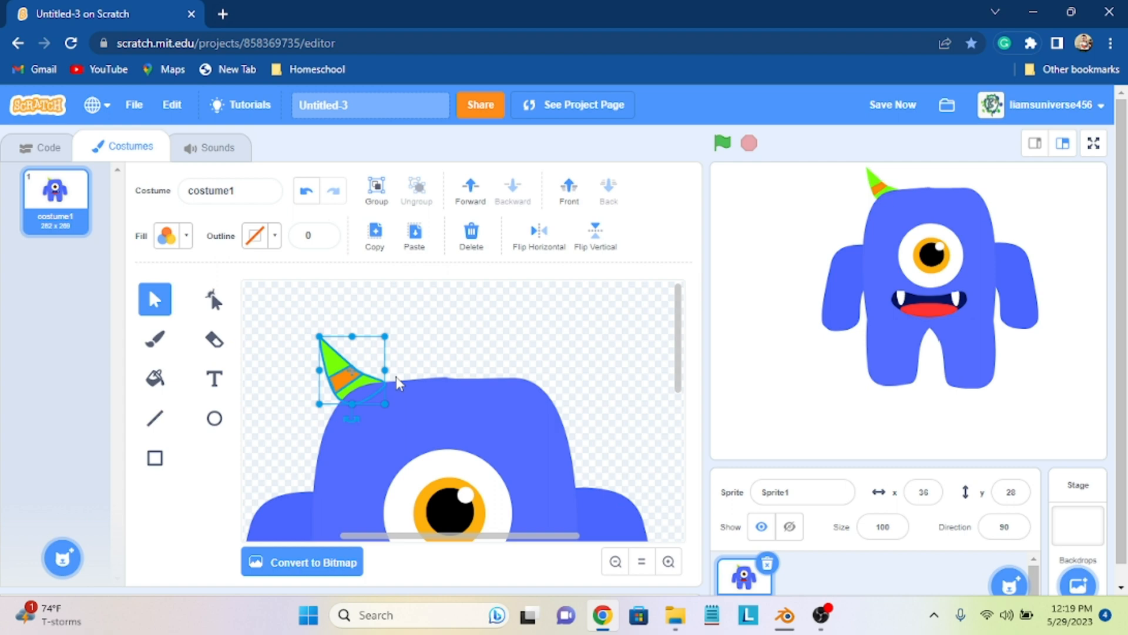
key("ctrl+v")
left_click_drag(360, 384, 524, 370)
left_click(539, 235)
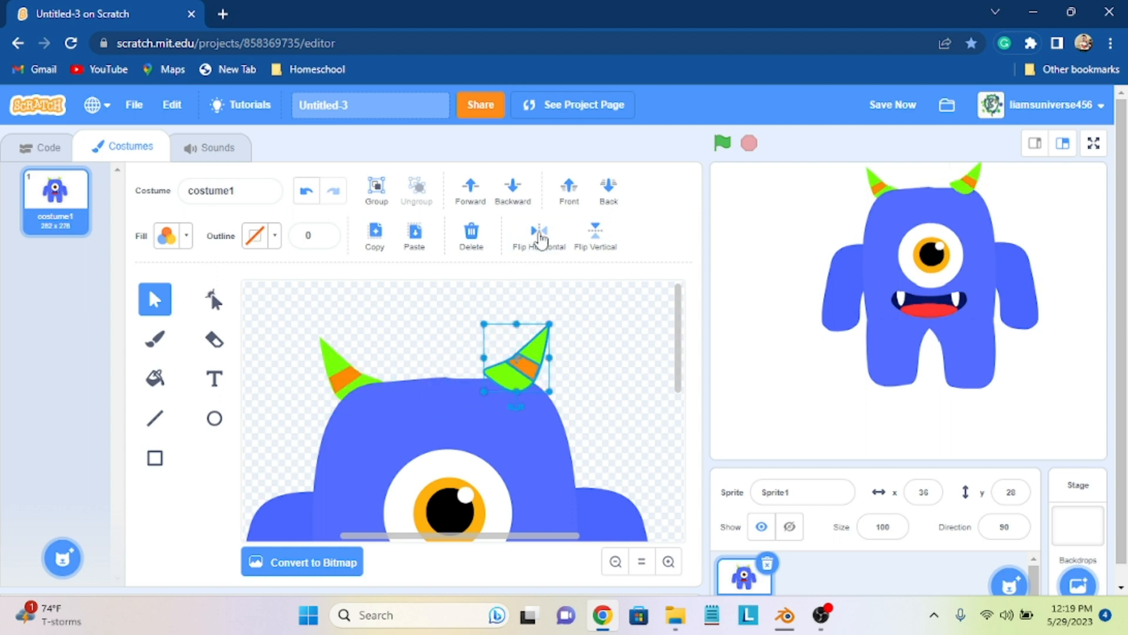
left_click_drag(517, 370, 531, 384)
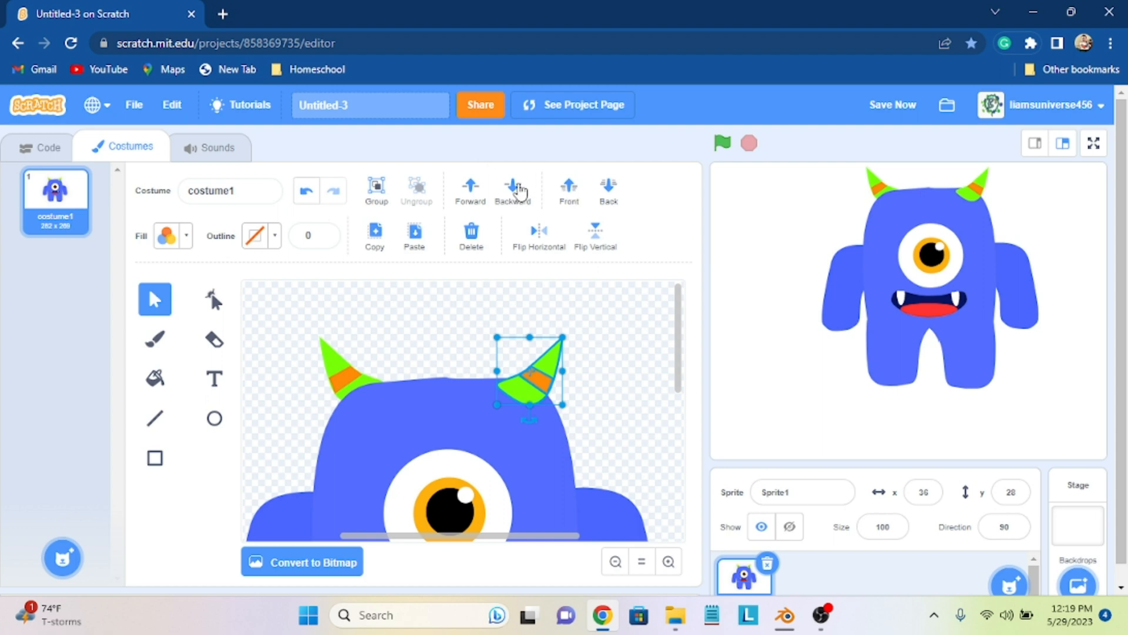
Step: Send the right horn behind the monster's body and shift it slightly outward to match the left horn
left_click(610, 198)
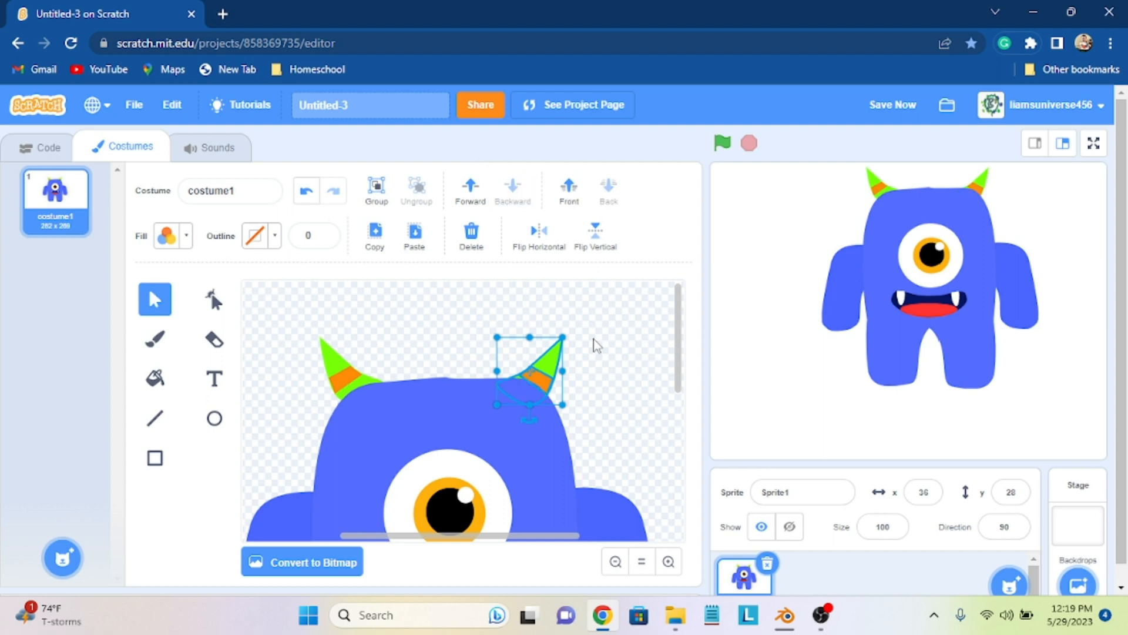
left_click_drag(537, 369, 555, 367)
left_click(641, 368)
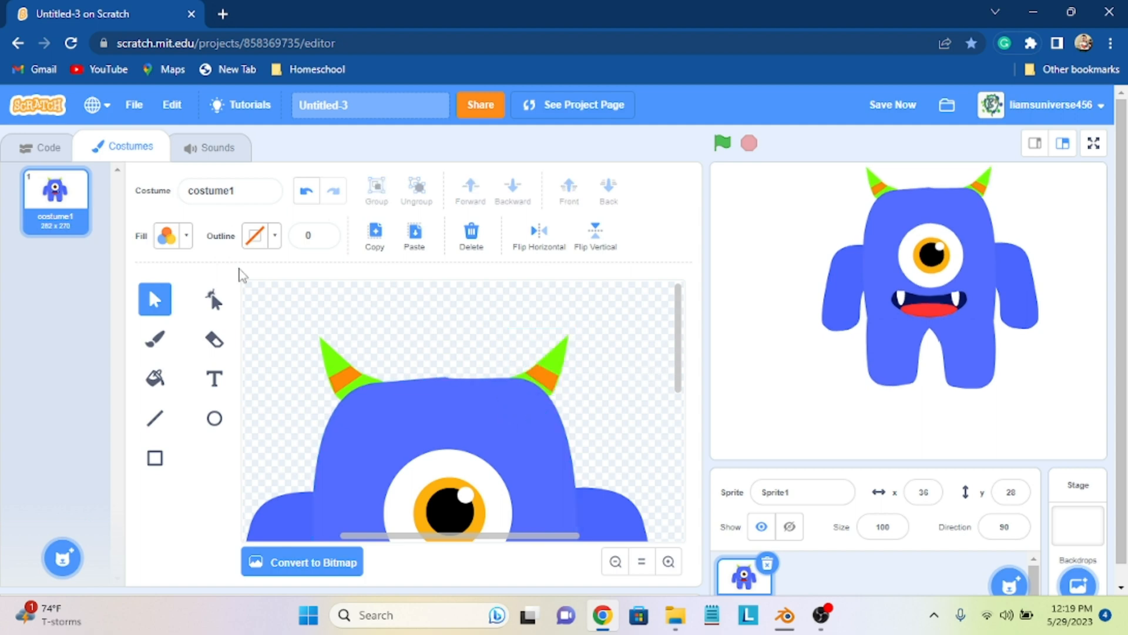
Step: Set the fill colour for a new rectangle by sampling the blue of the monster's body
left_click(154, 457)
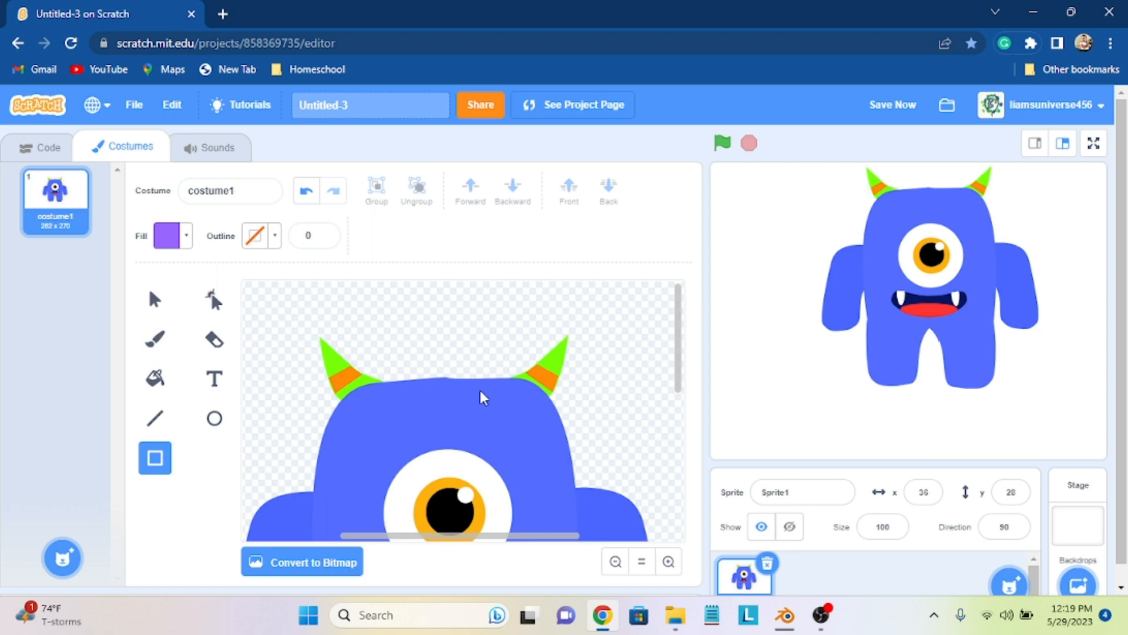
left_click(181, 241)
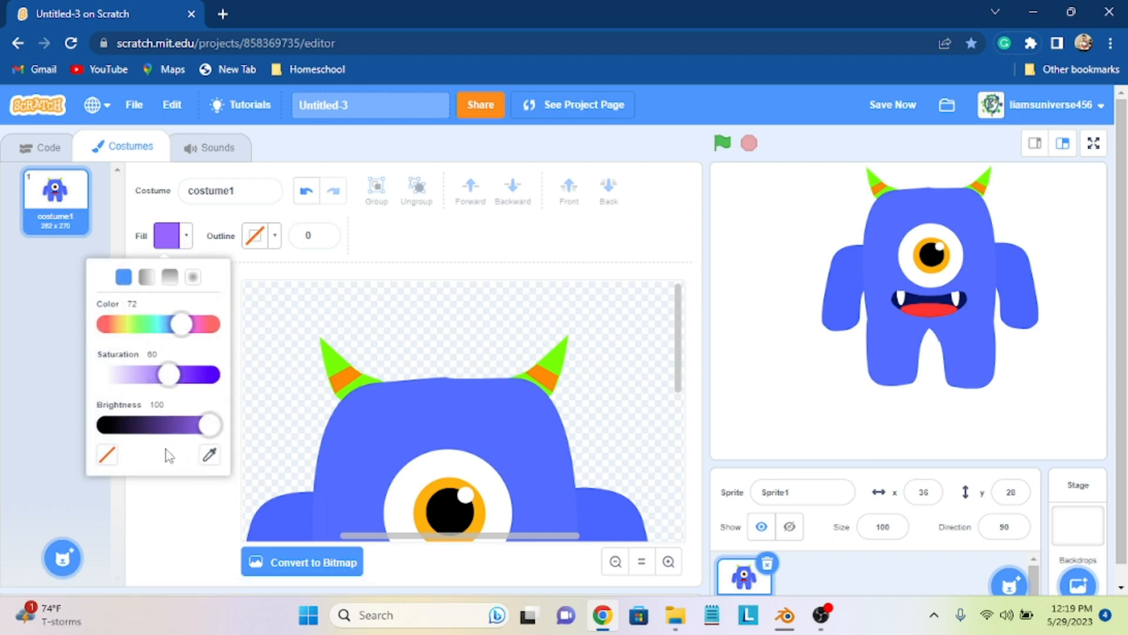
left_click(211, 457)
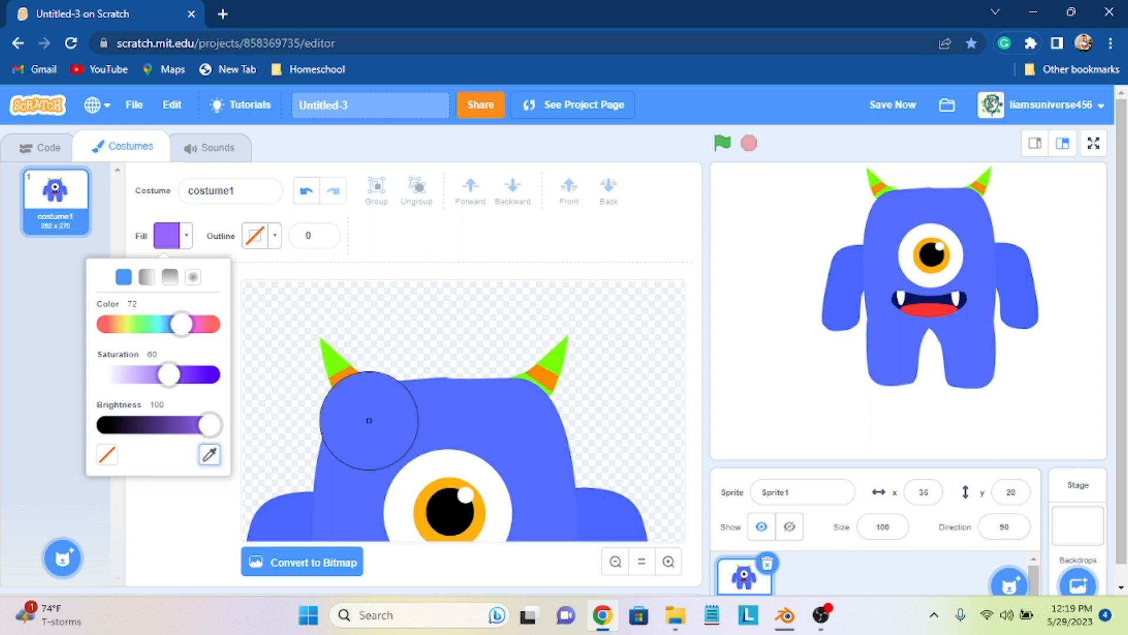
left_click(450, 400)
left_click(667, 559)
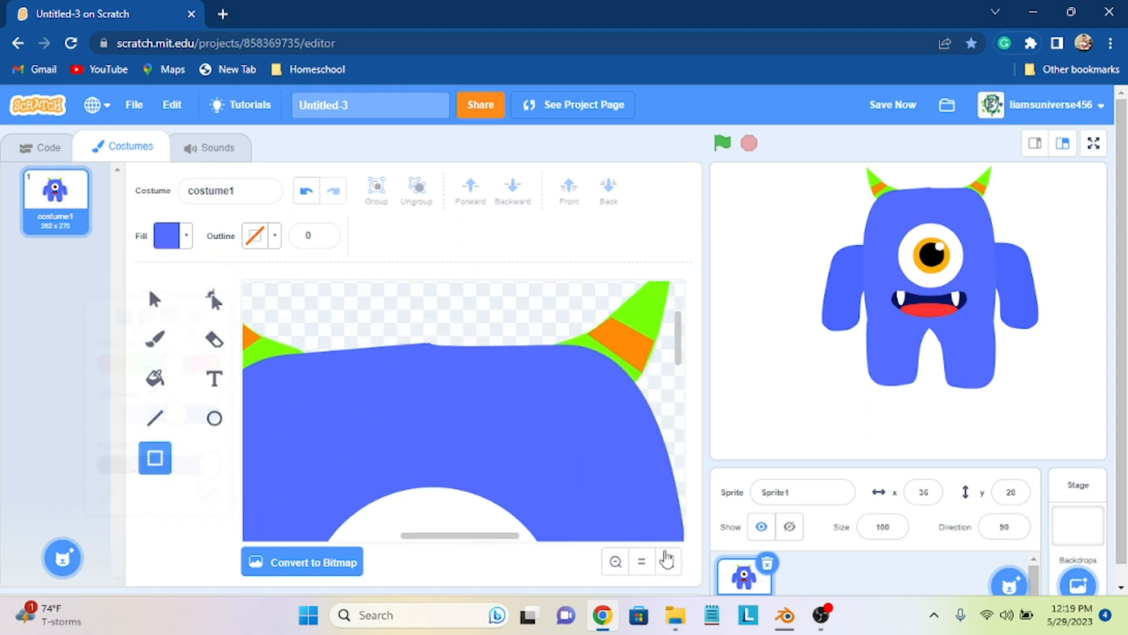
Step: Try a small blue rectangle across the middle of the head's upper edge, and delete it
left_click_drag(369, 305, 462, 370)
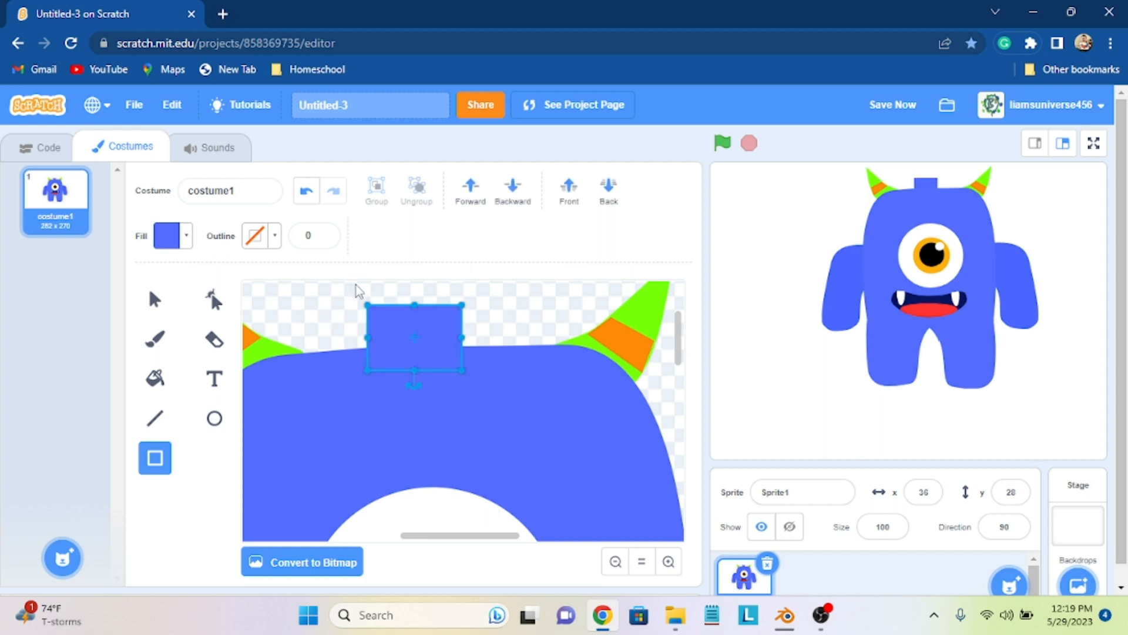
right_click(425, 306)
left_click(356, 251)
key("Delete")
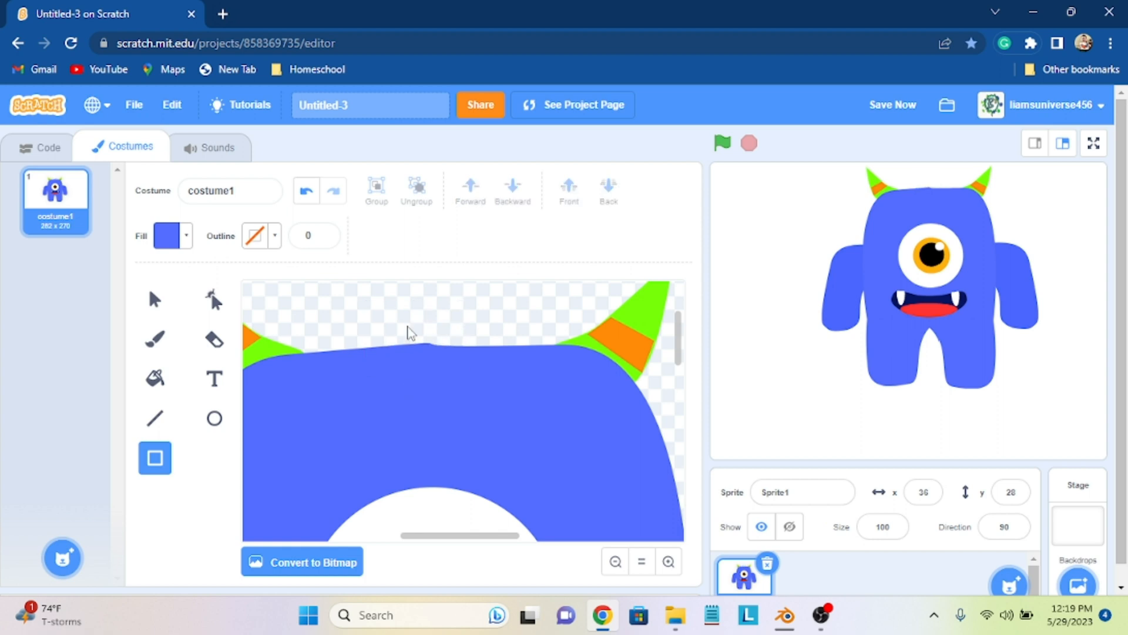
Step: Try a blue ellipse as a bump on the head, adjusting its uppermost point, and delete it
left_click(215, 418)
left_click_drag(368, 314, 474, 382)
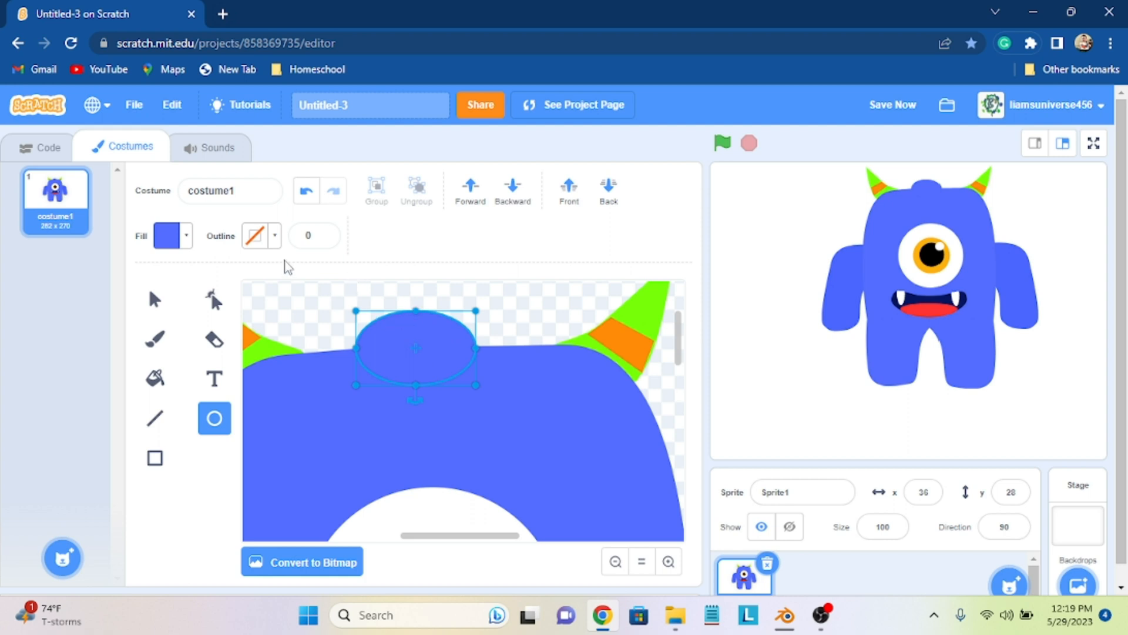
left_click(228, 311)
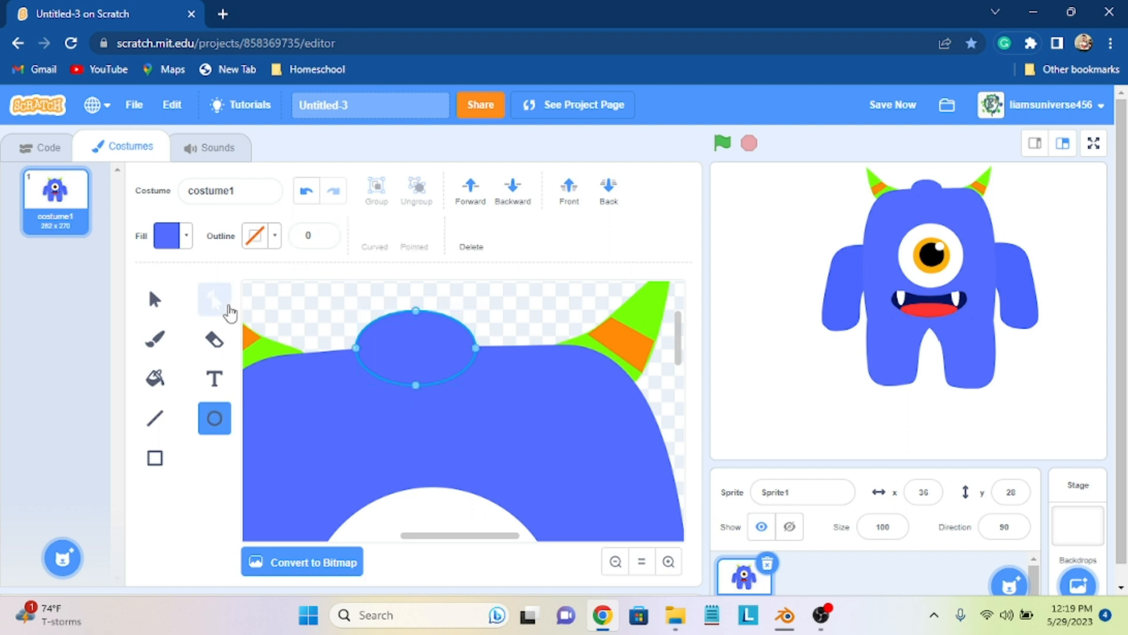
left_click(413, 311)
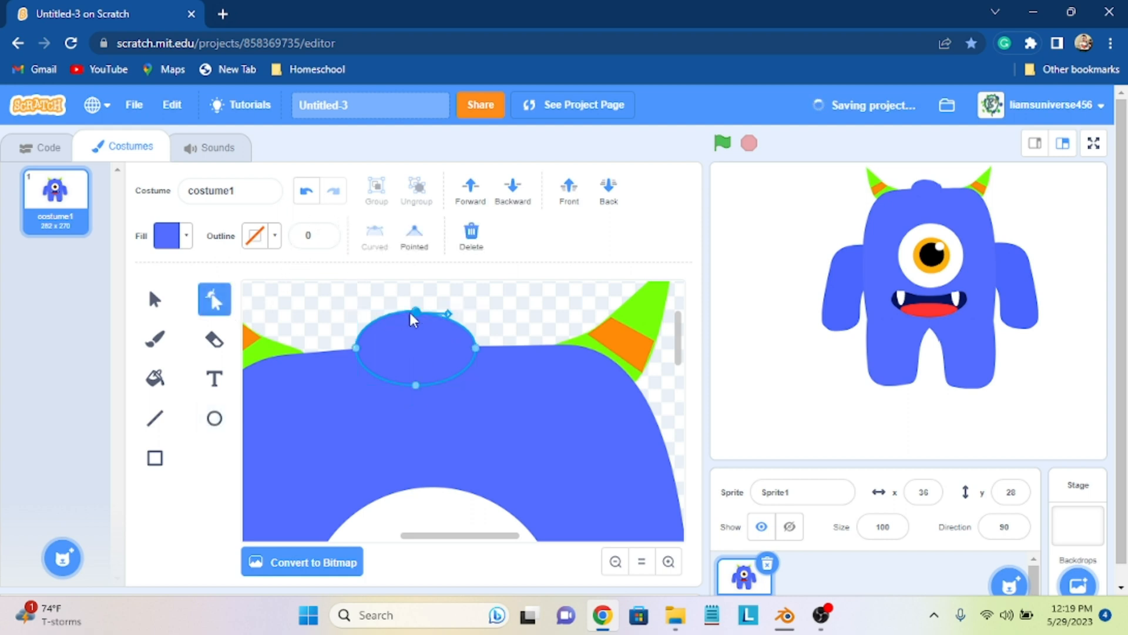
key("ctrl+z")
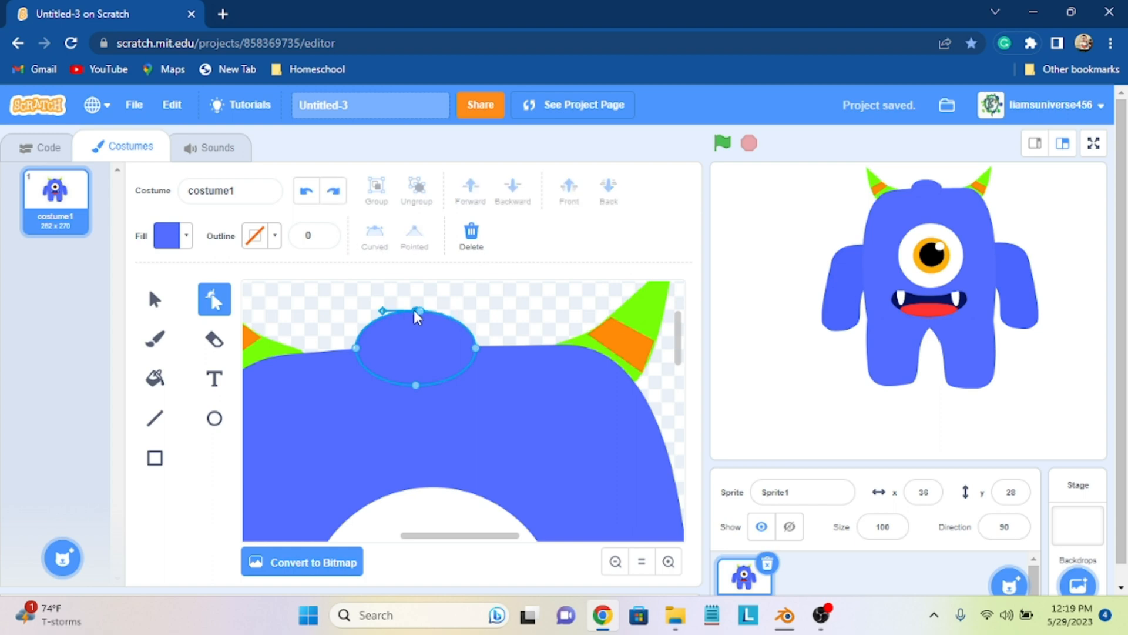
left_click(414, 311)
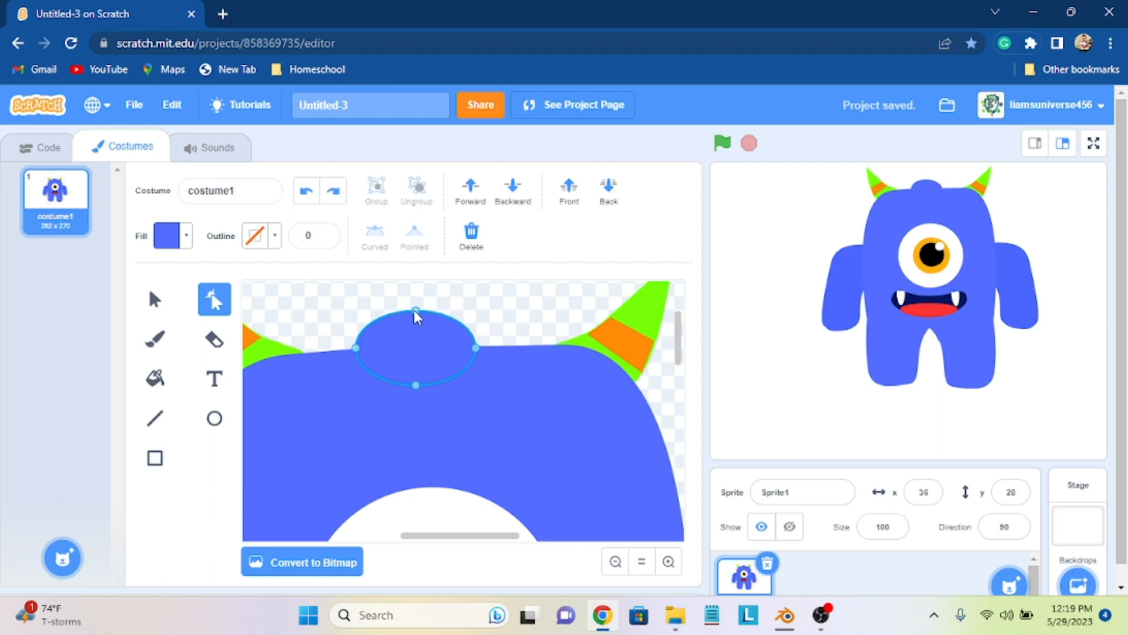
left_click(413, 236)
key("Delete")
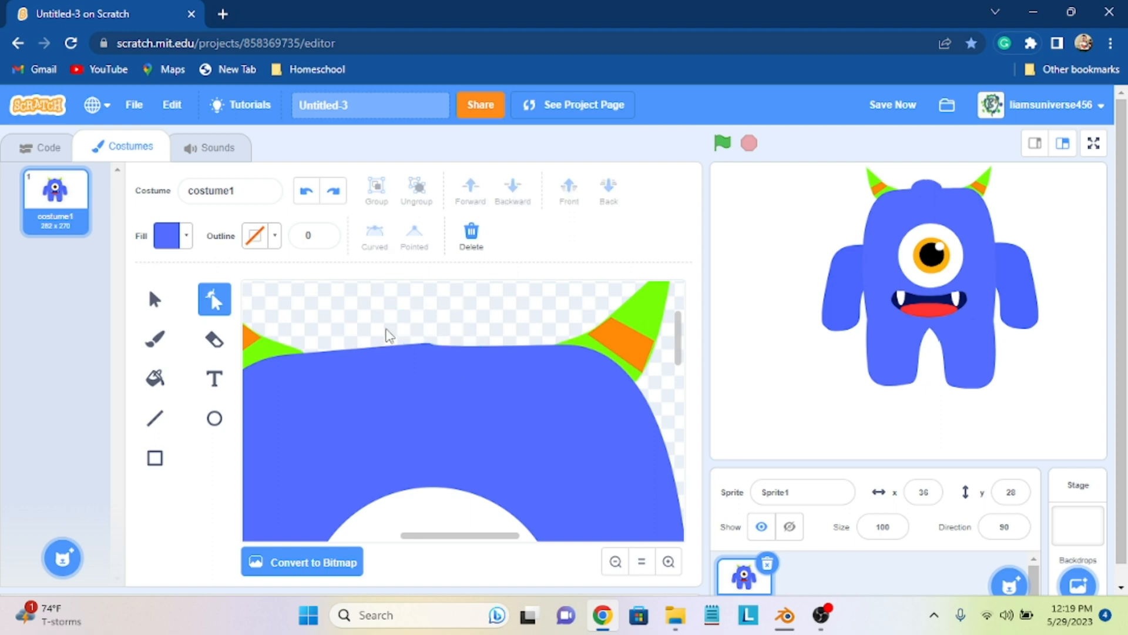
Step: Draw a larger blue rectangle across the middle of the head's upper edge and pull its top side down into a curved dip
left_click(153, 459)
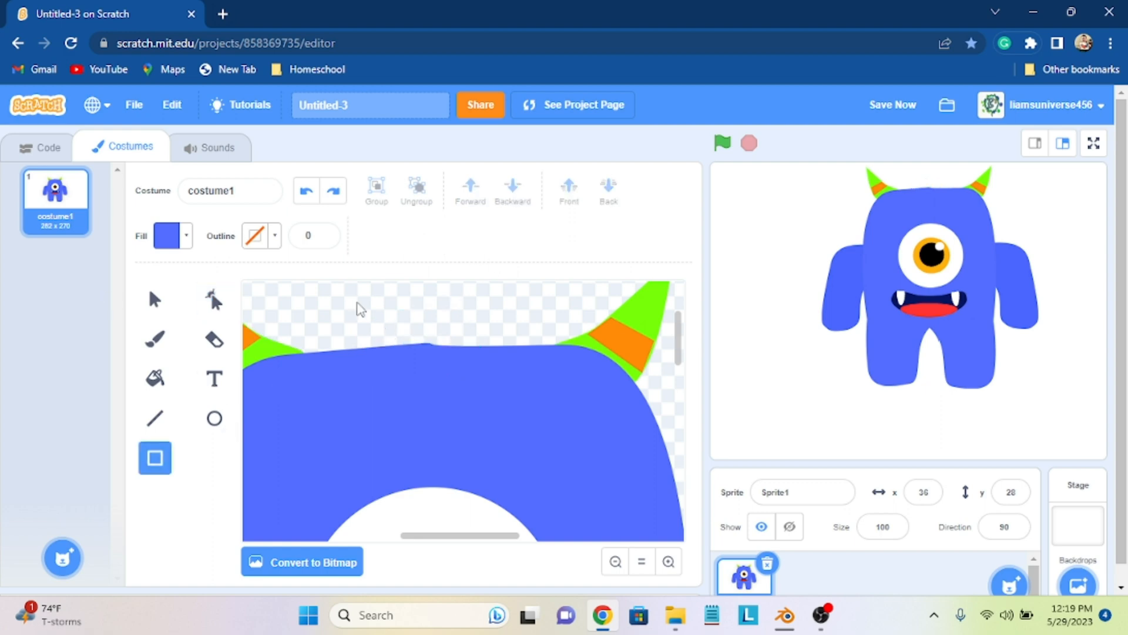
left_click_drag(357, 300, 485, 394)
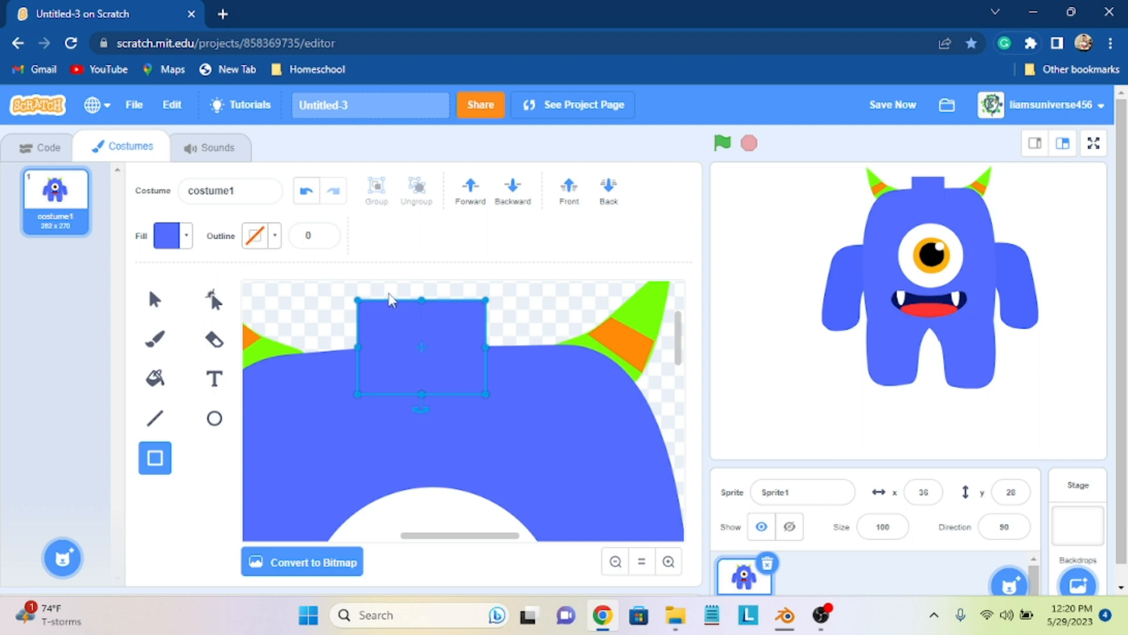
key("Right")
left_click(219, 306)
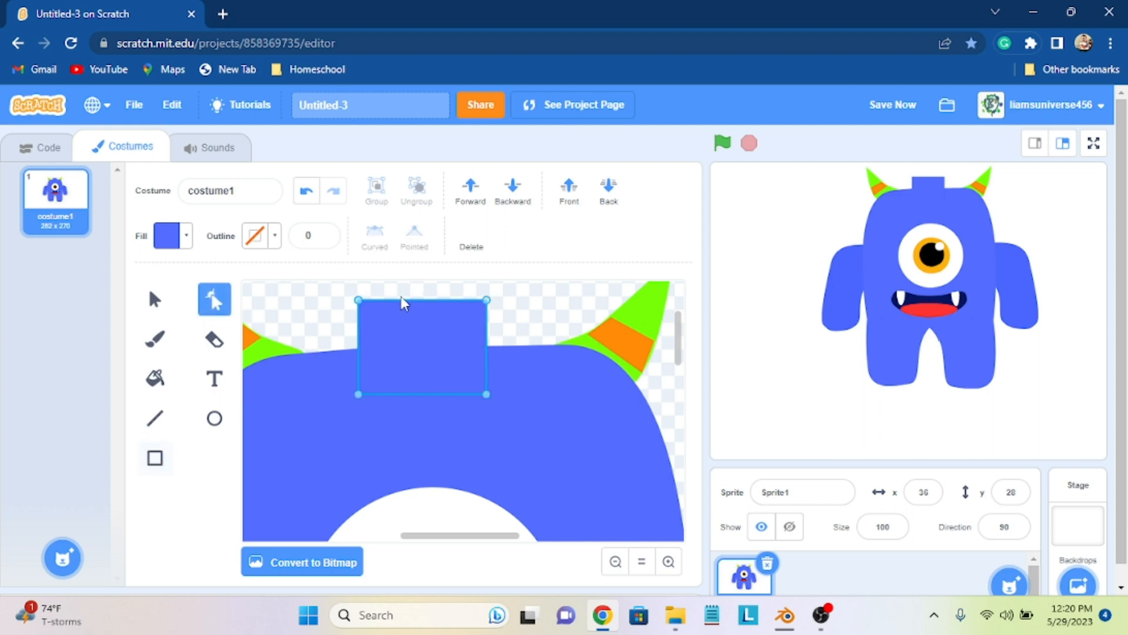
left_click(420, 301)
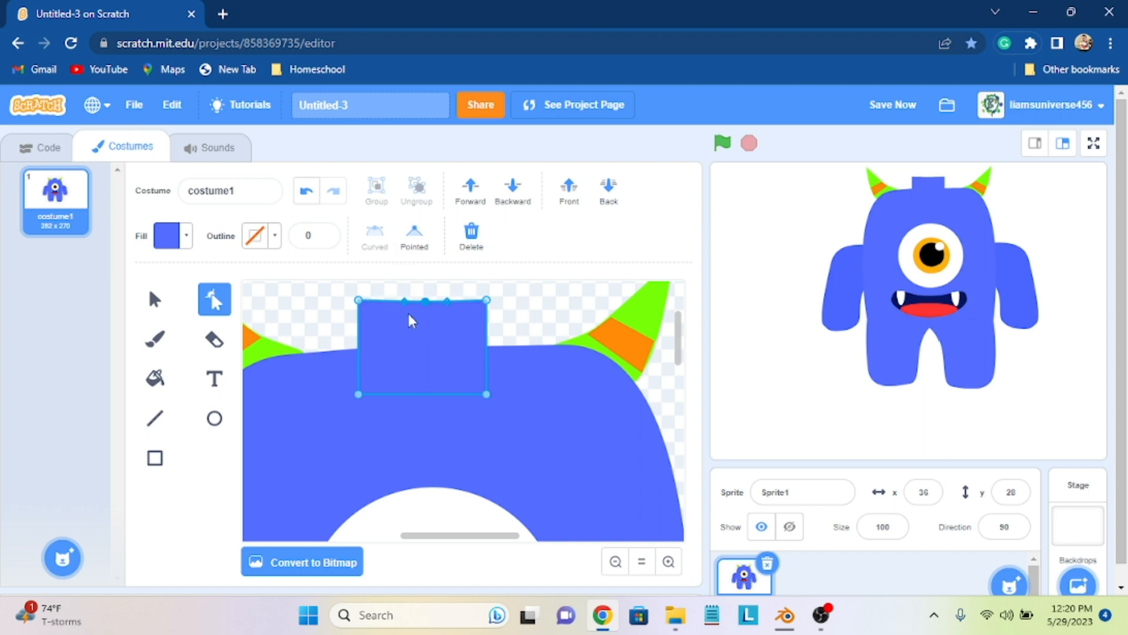
left_click_drag(423, 301, 424, 326)
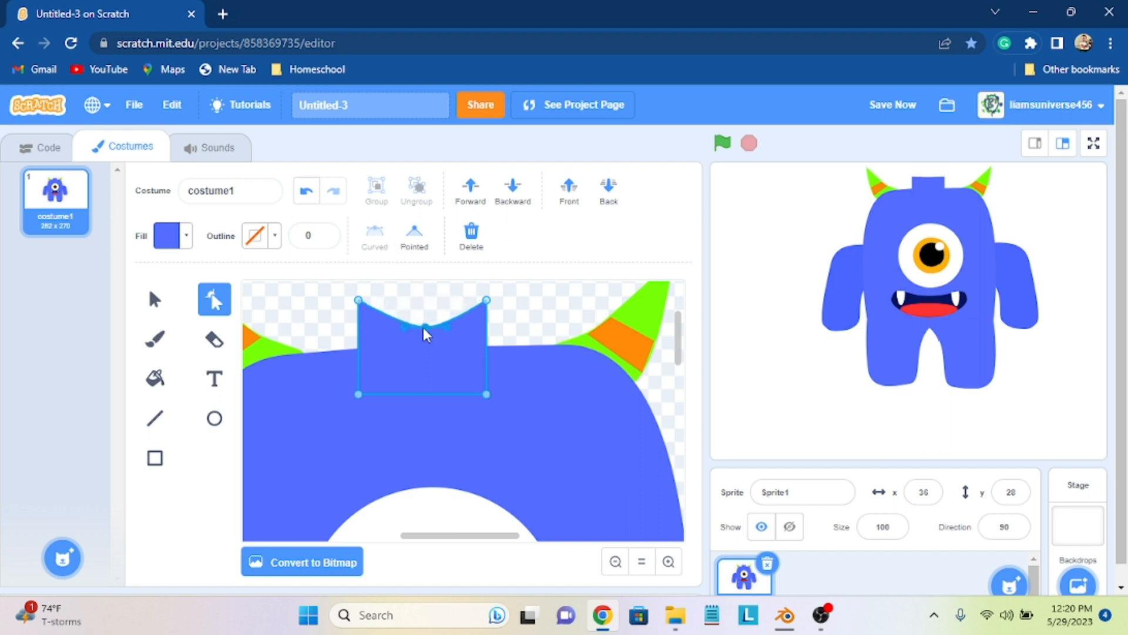
Step: Bend both sides of the hair tuft inward with added points and move its upper left corner slightly inward
left_click(358, 342)
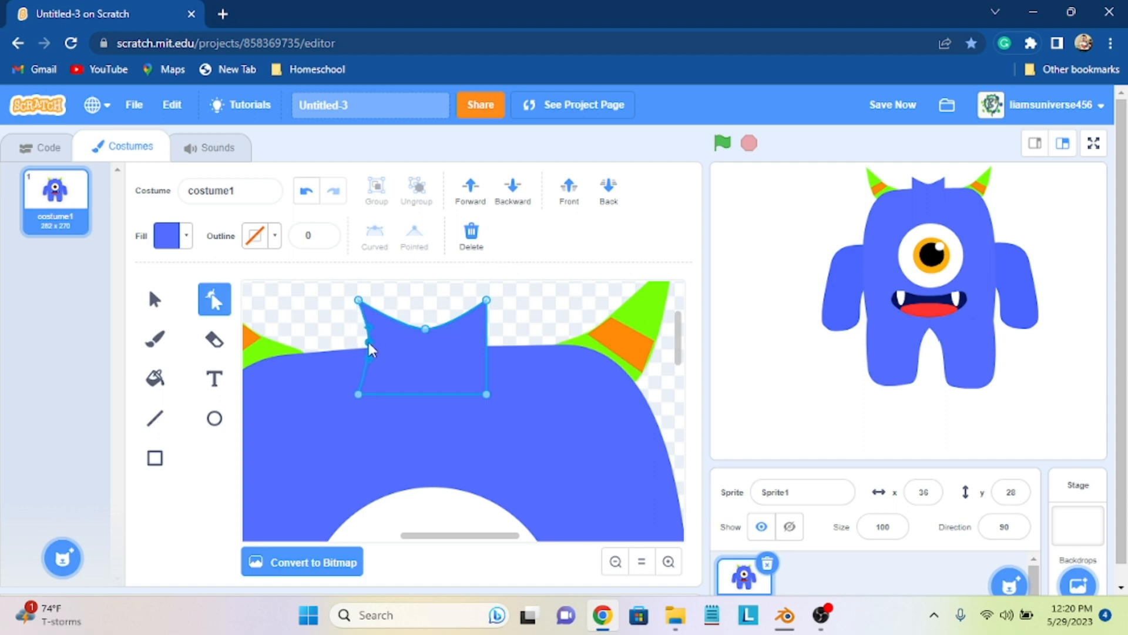
left_click(359, 302)
left_click_drag(361, 301, 378, 301)
key("ctrl+z")
left_click_drag(358, 300, 369, 300)
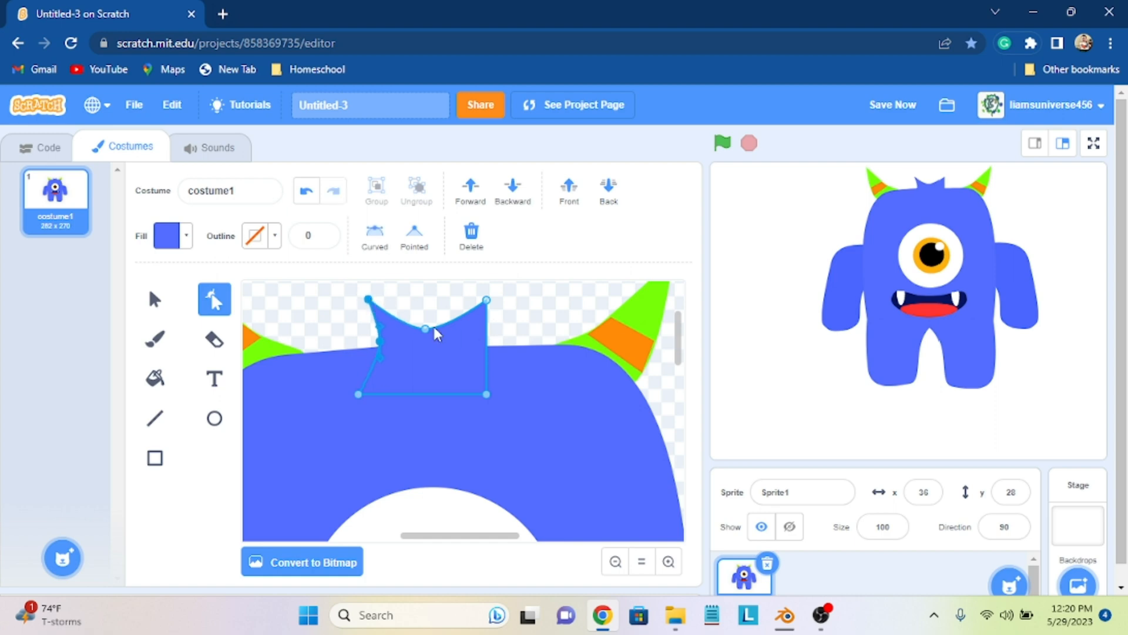
left_click(486, 347)
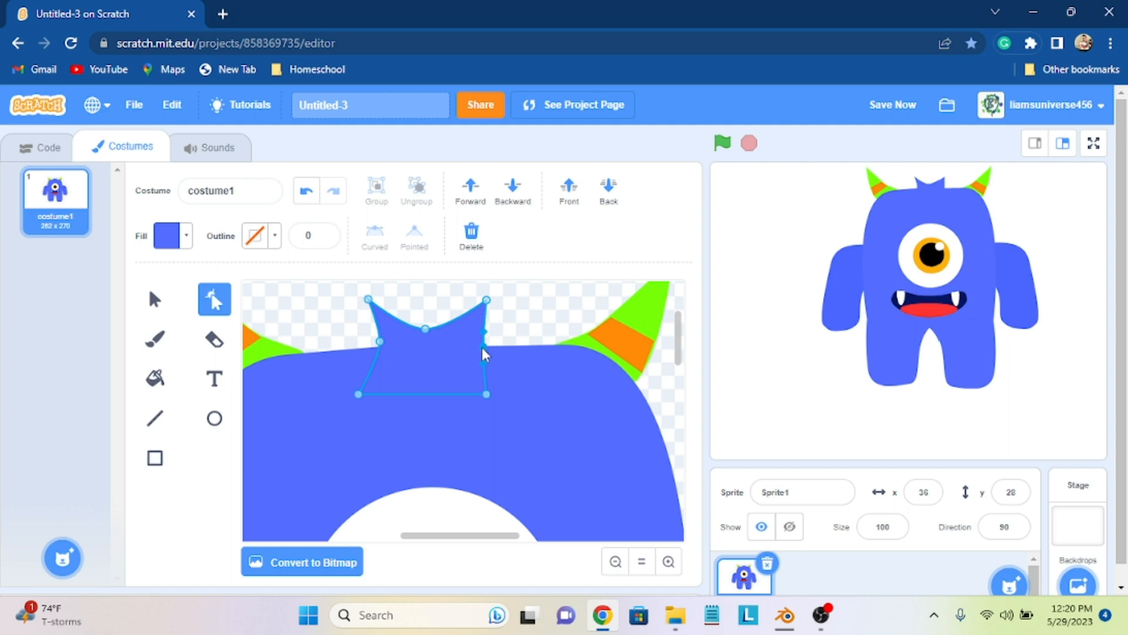
left_click_drag(483, 352, 473, 350)
Step: Shift the dip in the hair tuft's upper edge slightly to the right
left_click(418, 329)
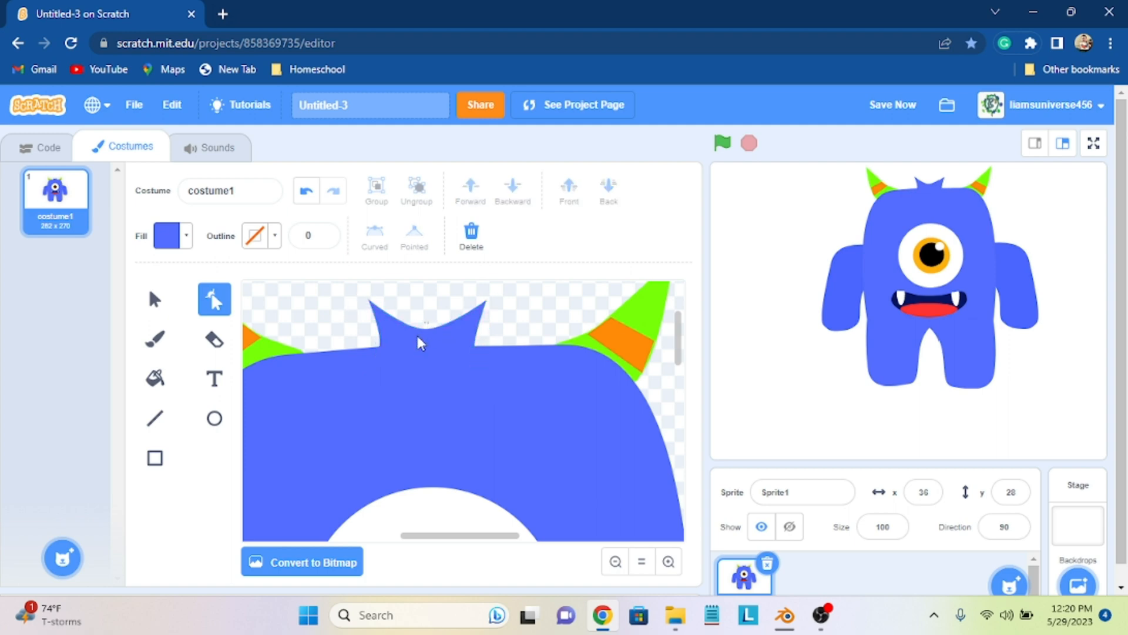
left_click(416, 332)
left_click(436, 326)
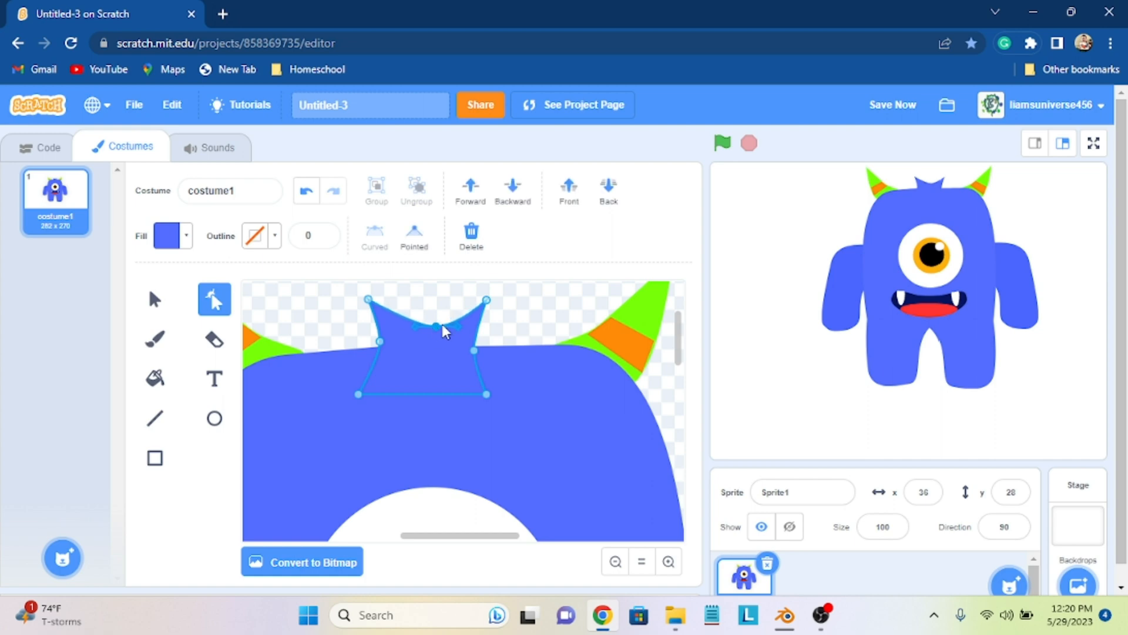
key("Tab")
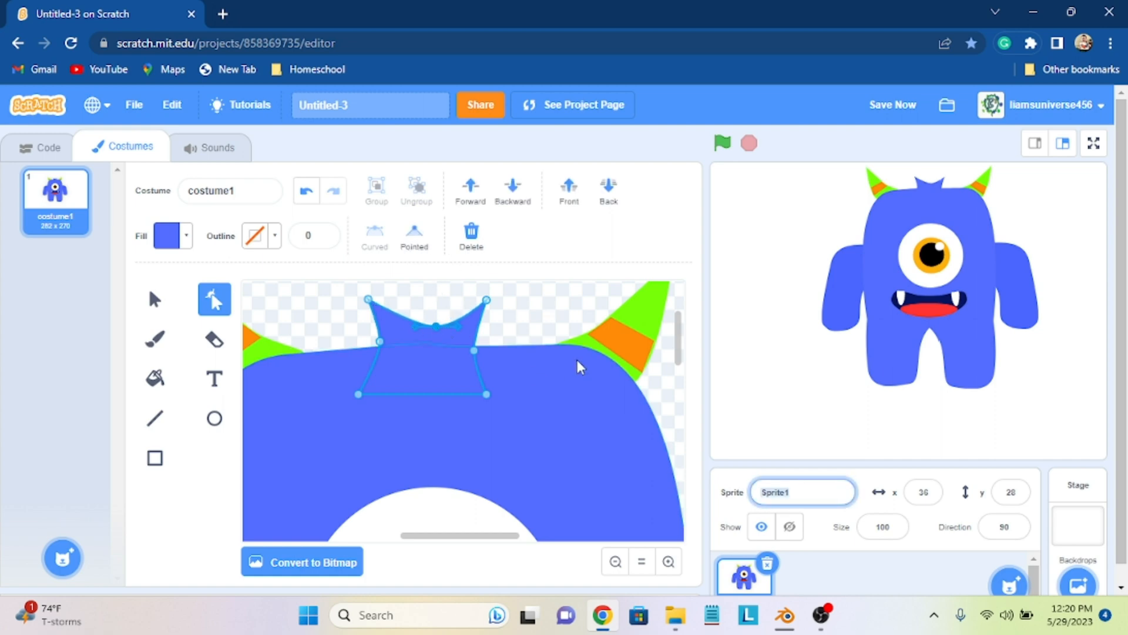
left_click(536, 327)
left_click(462, 327)
Step: Rotate the hair tuft slightly clockwise so its left tip stands higher than its right tip
left_click(155, 299)
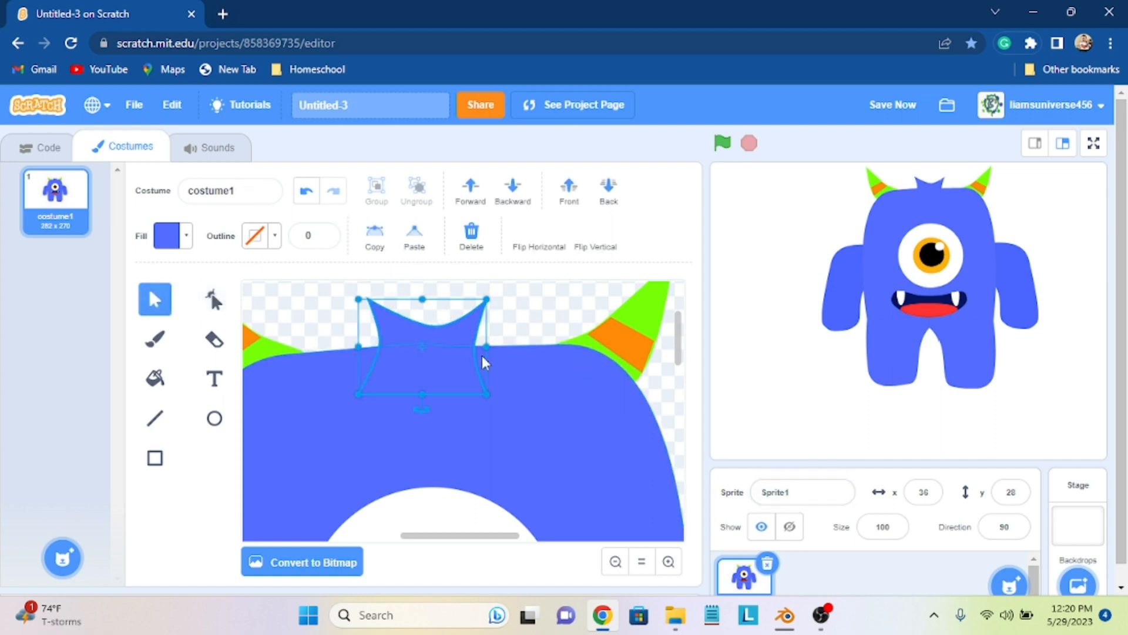
left_click_drag(422, 413, 404, 426)
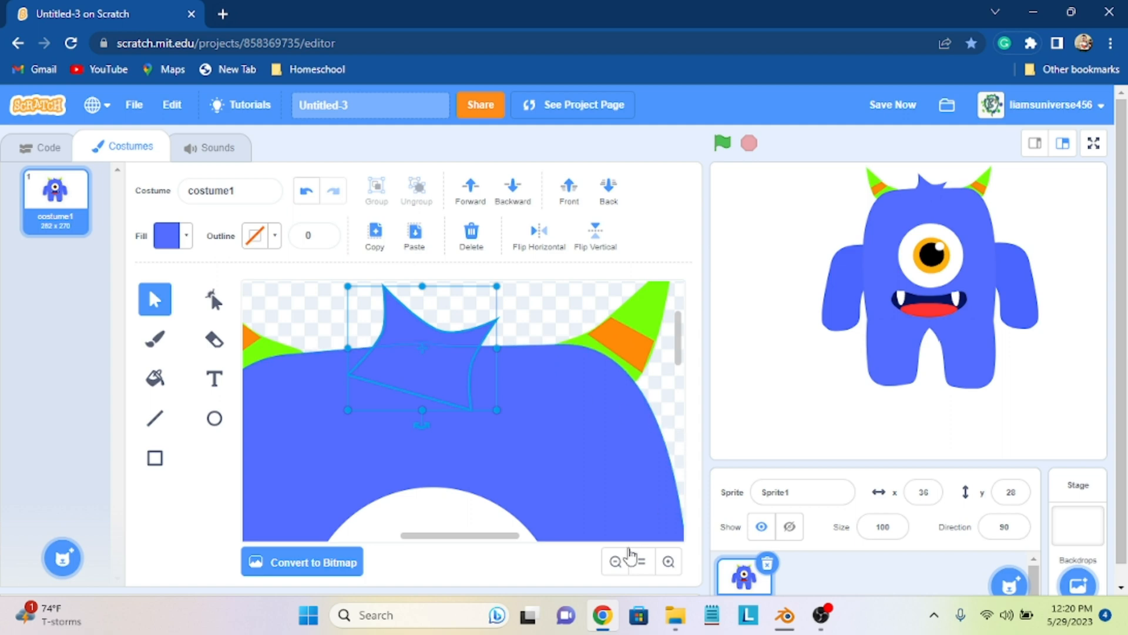
left_click(616, 561)
left_click(616, 561)
left_click(636, 423)
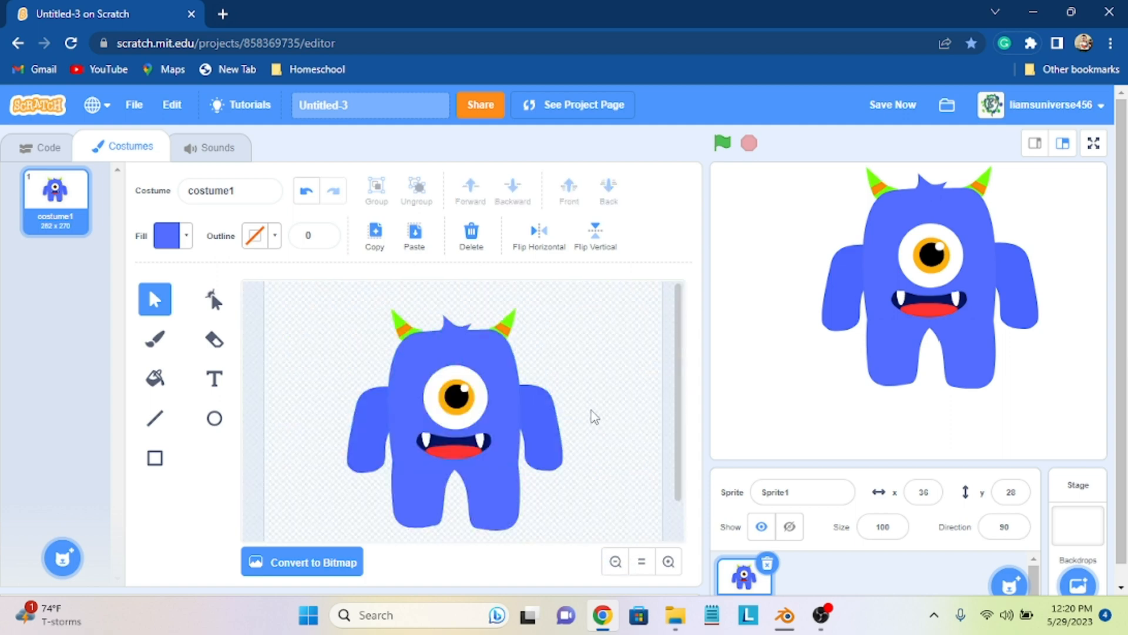
Step: Lower the hair tuft's left tip slightly by moving its corner point
left_click(445, 317)
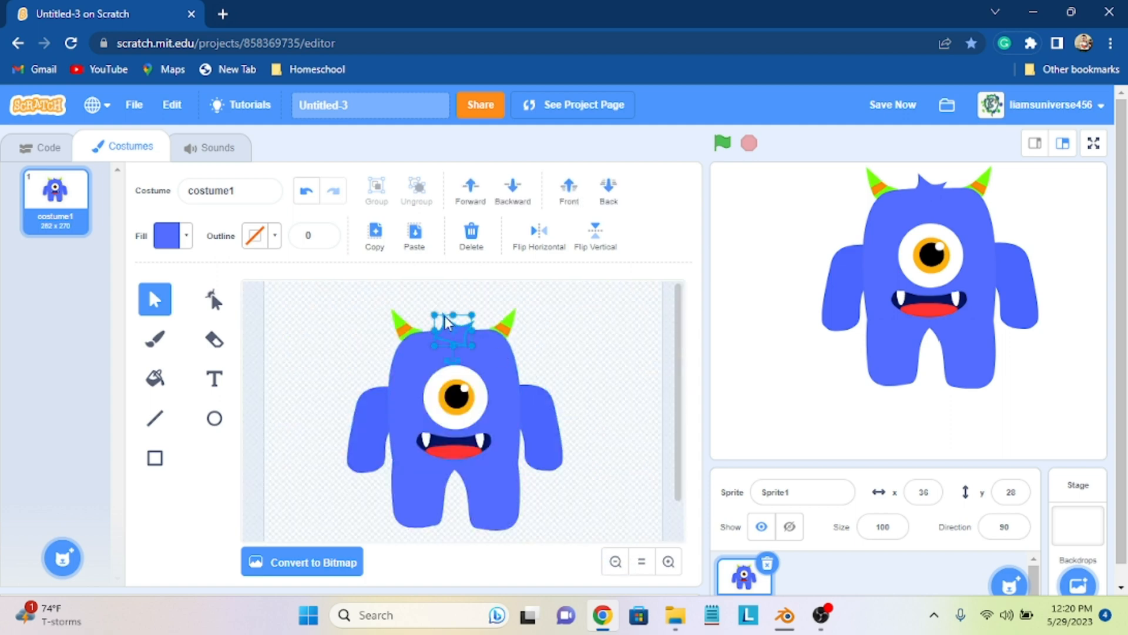
left_click(214, 300)
left_click(444, 316)
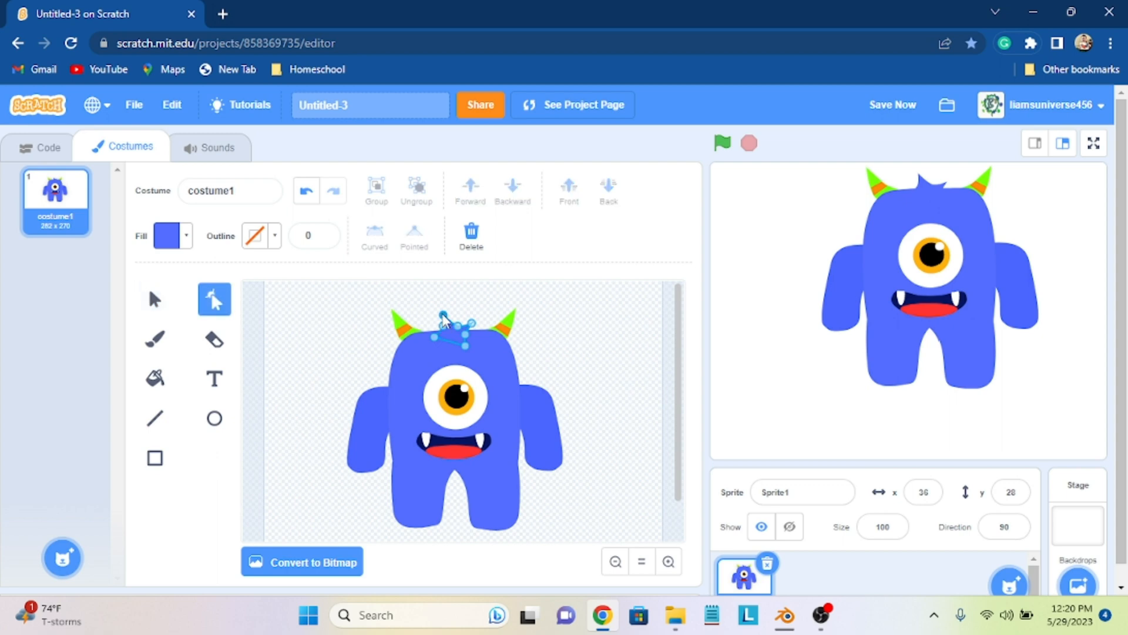
left_click_drag(443, 317, 443, 320)
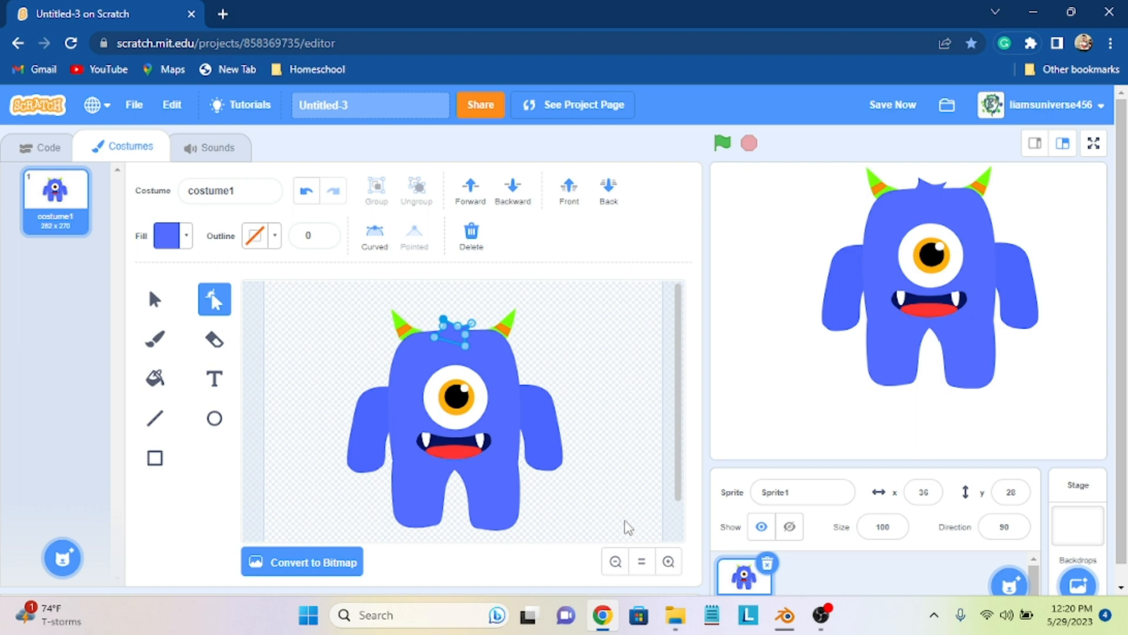
Step: Try a darker blue fill and an edit at the left foot's lower corner, and undo the change
left_click(669, 563)
left_click(669, 563)
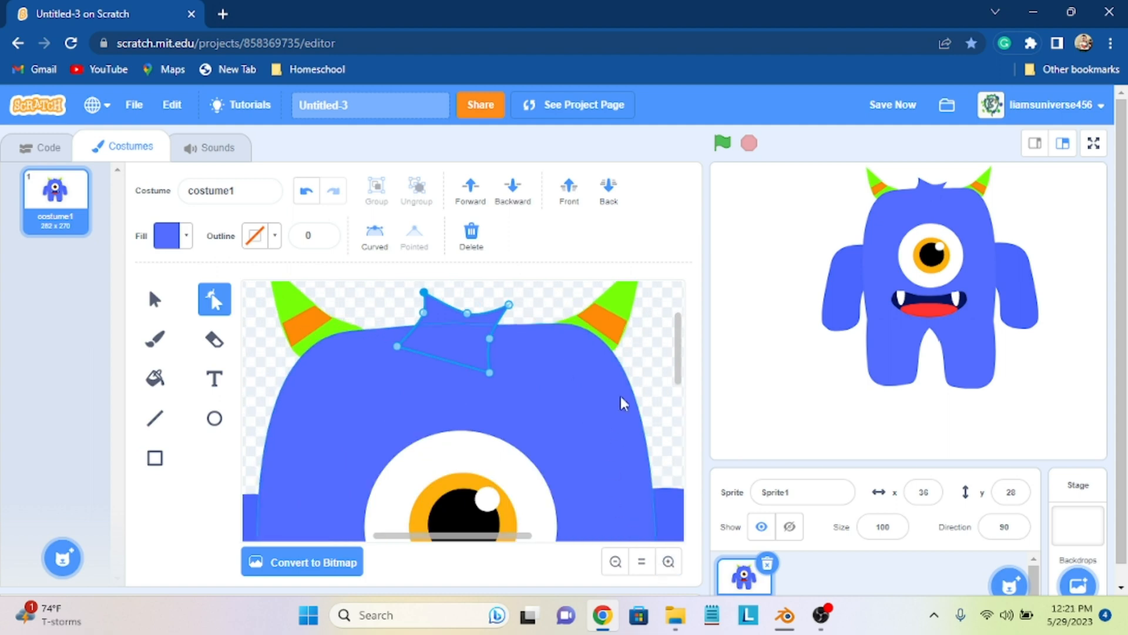
left_click(680, 387)
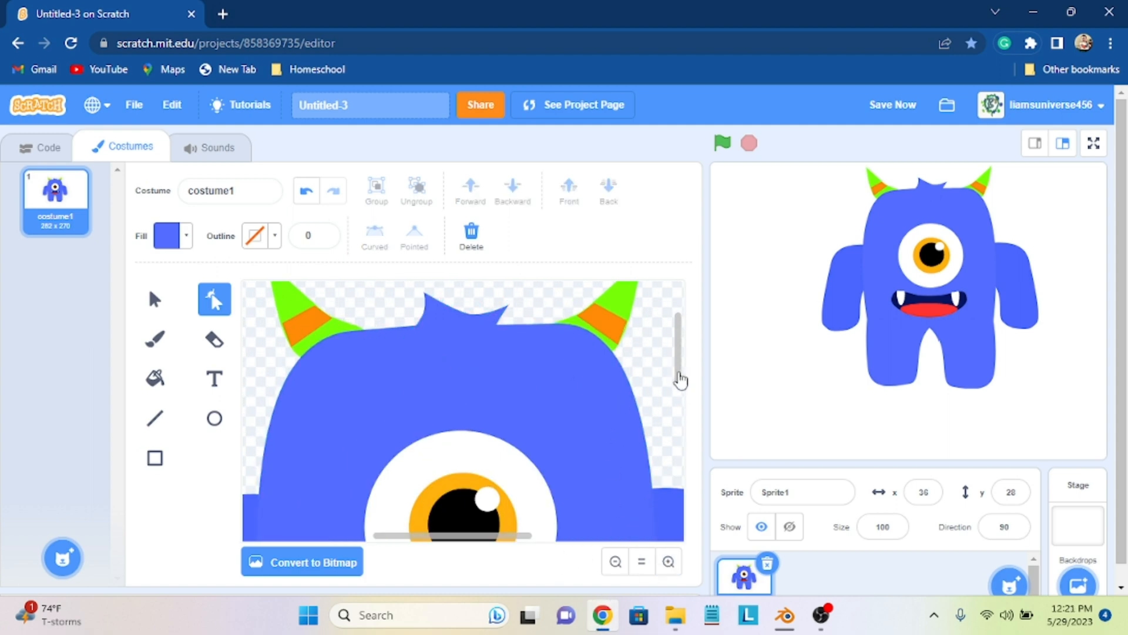
left_click_drag(679, 371, 694, 569)
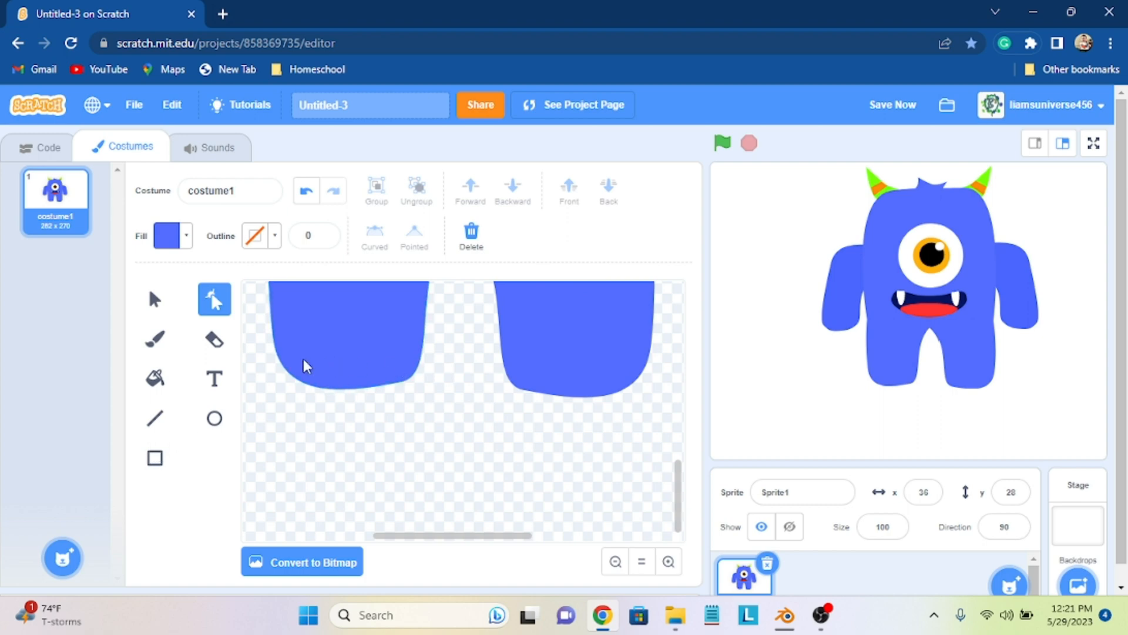
left_click(185, 237)
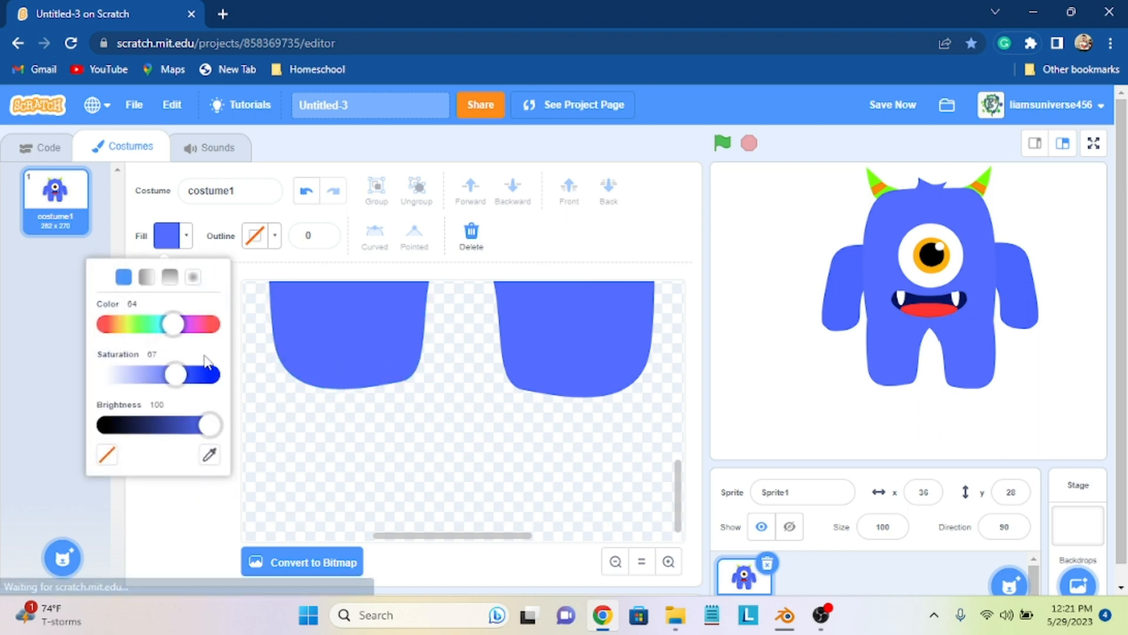
left_click_drag(209, 424, 185, 424)
left_click_drag(292, 369, 323, 398)
key("ctrl+z")
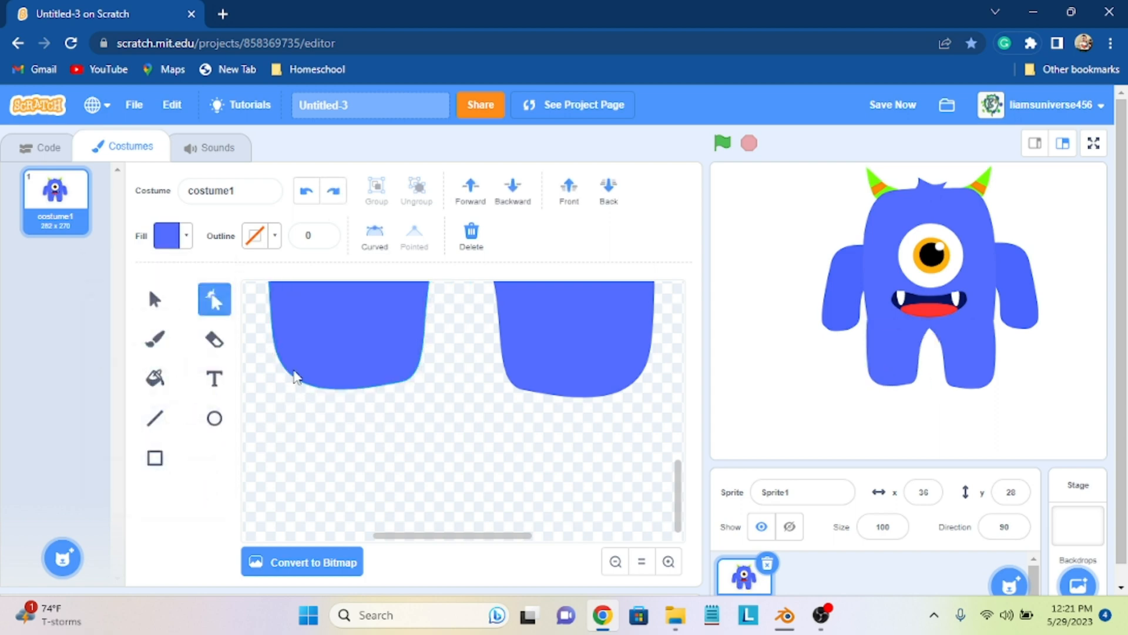
Step: Darken the hair tuft's blue fill by lowering its brightness to 69 and slightly raising its saturation
left_click(155, 299)
left_click(170, 235)
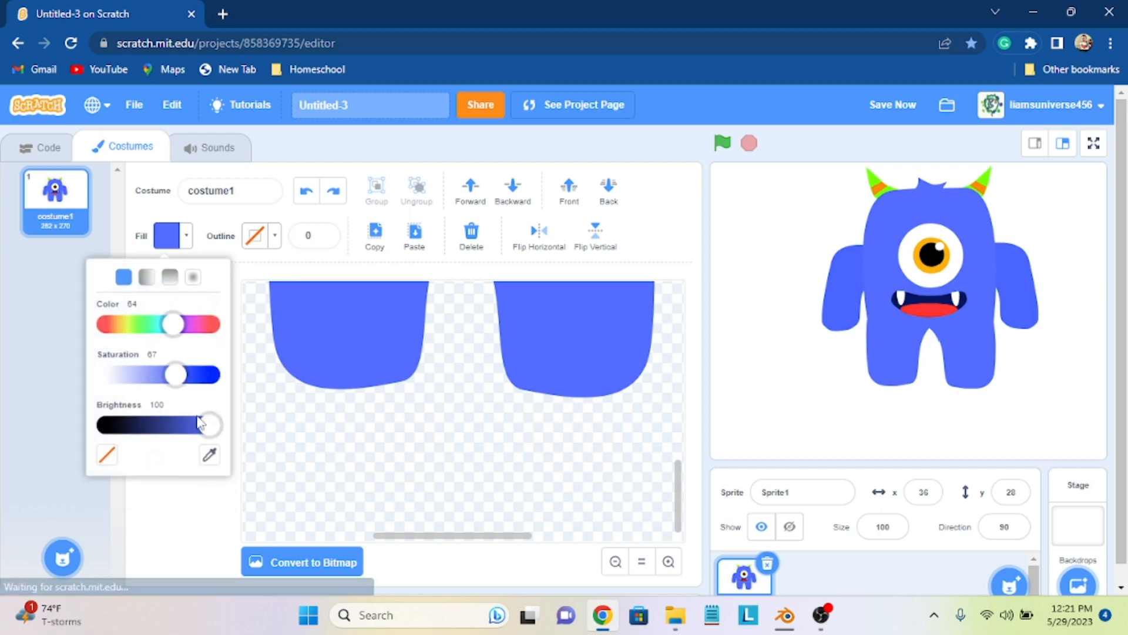
left_click(186, 434)
left_click_drag(185, 435, 179, 435)
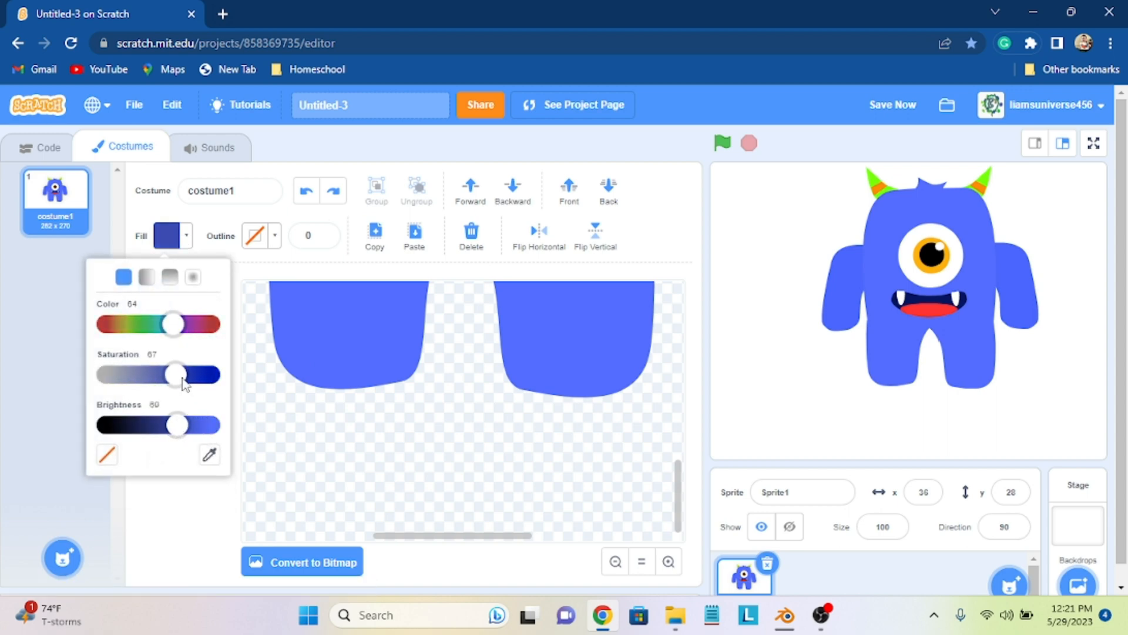
left_click_drag(182, 378, 188, 381)
left_click(273, 358)
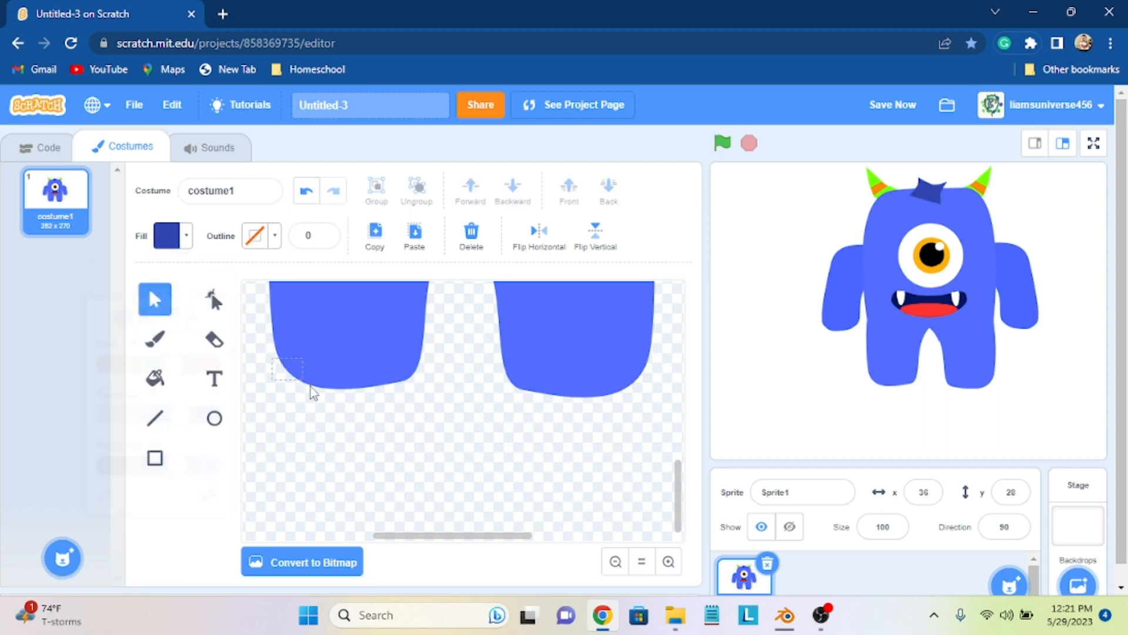
left_click(310, 382)
left_click(266, 315)
Step: Draw a small dark blue square with saturation 69 and brightness 68 over the left foot's lower-left corner
left_click(155, 457)
left_click(167, 235)
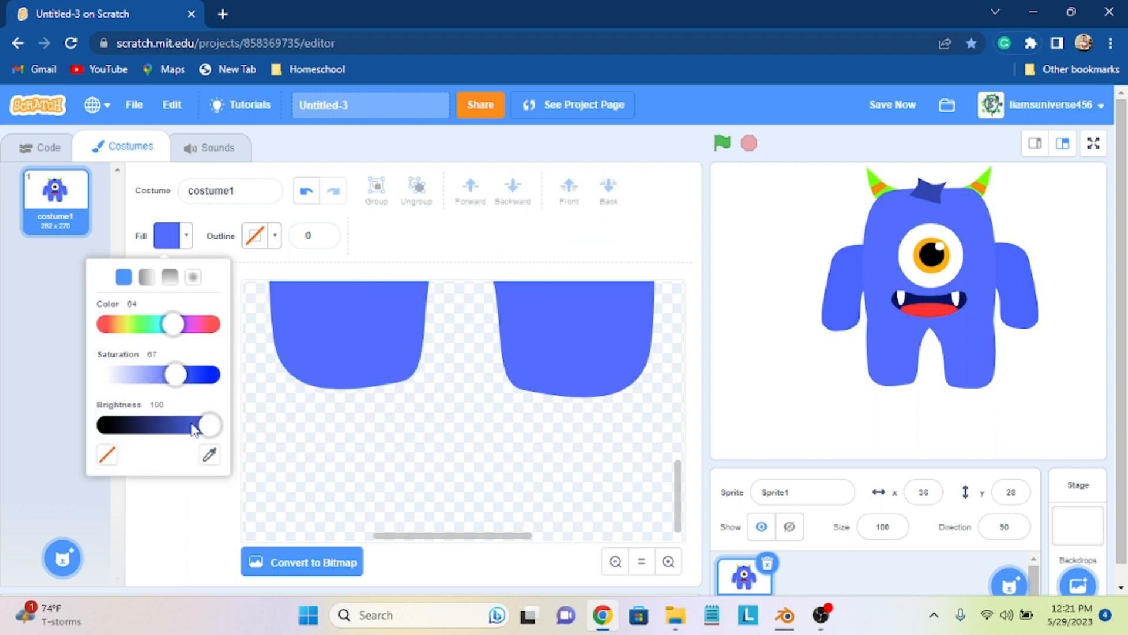
left_click_drag(203, 425, 176, 426)
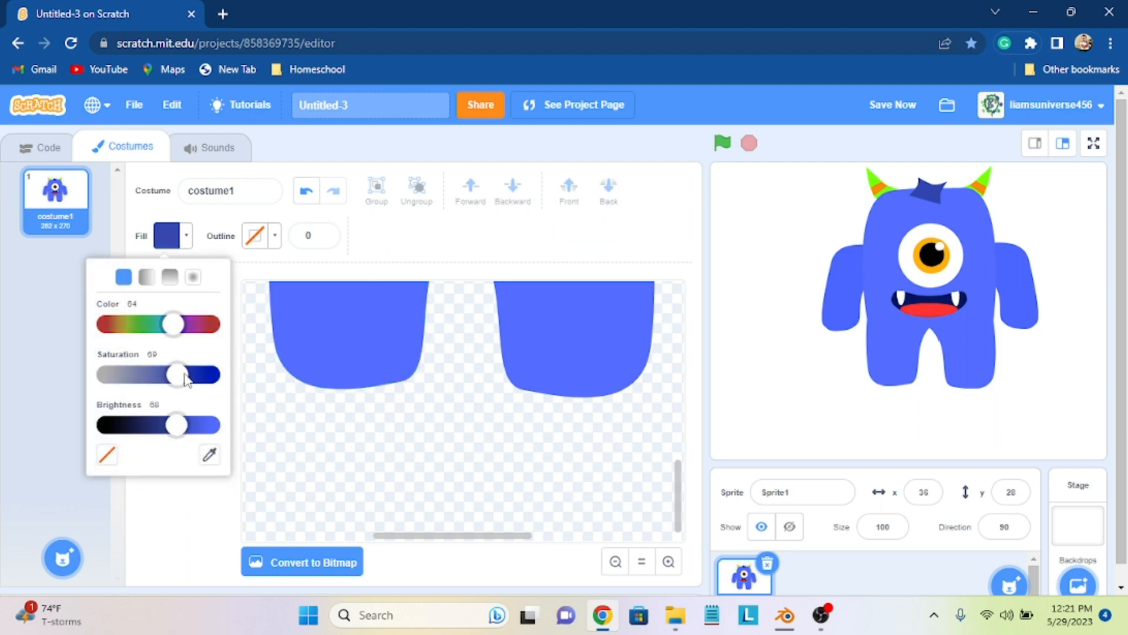
left_click(299, 486)
left_click_drag(268, 363, 330, 424)
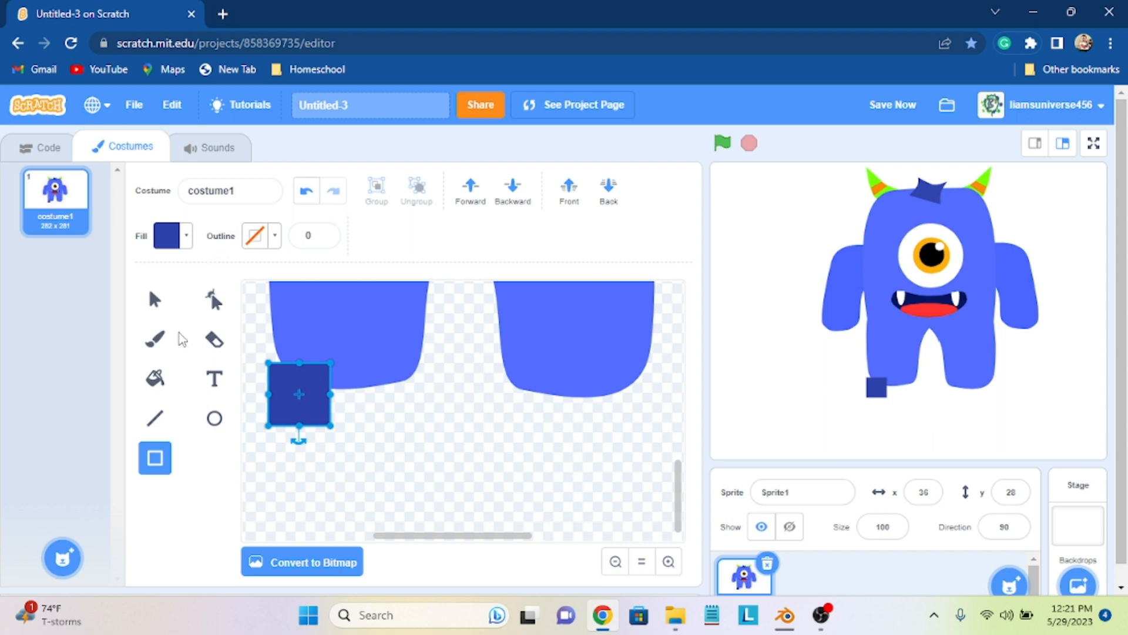
Step: Make the dark blue square's upper-right corner point curved, undoing any stray point added to its left edge
left_click(216, 300)
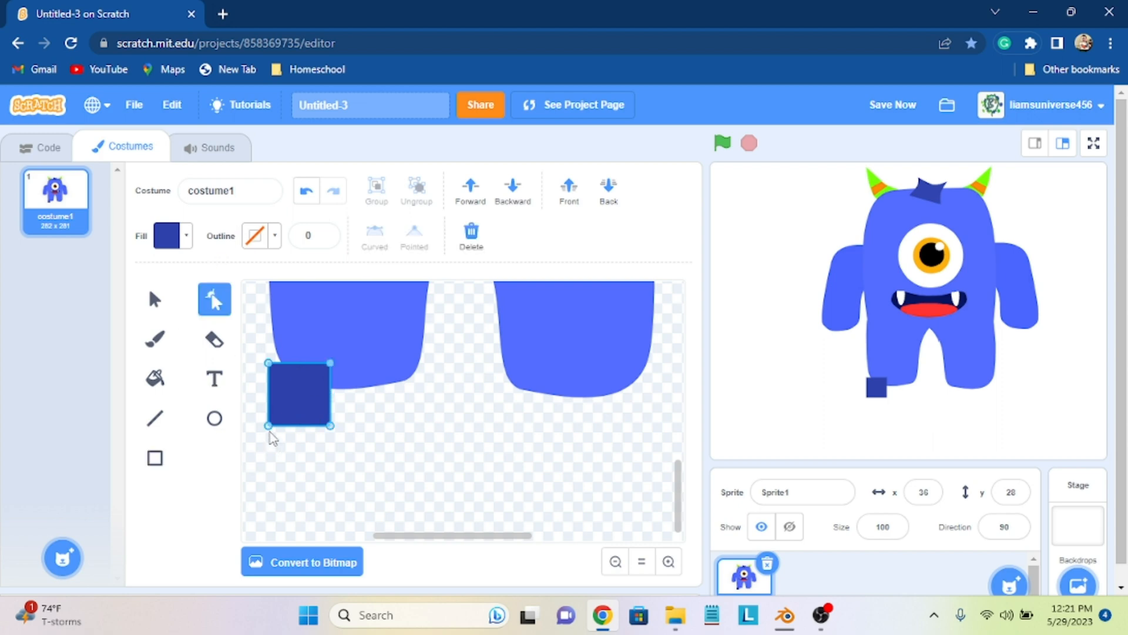
left_click(269, 424)
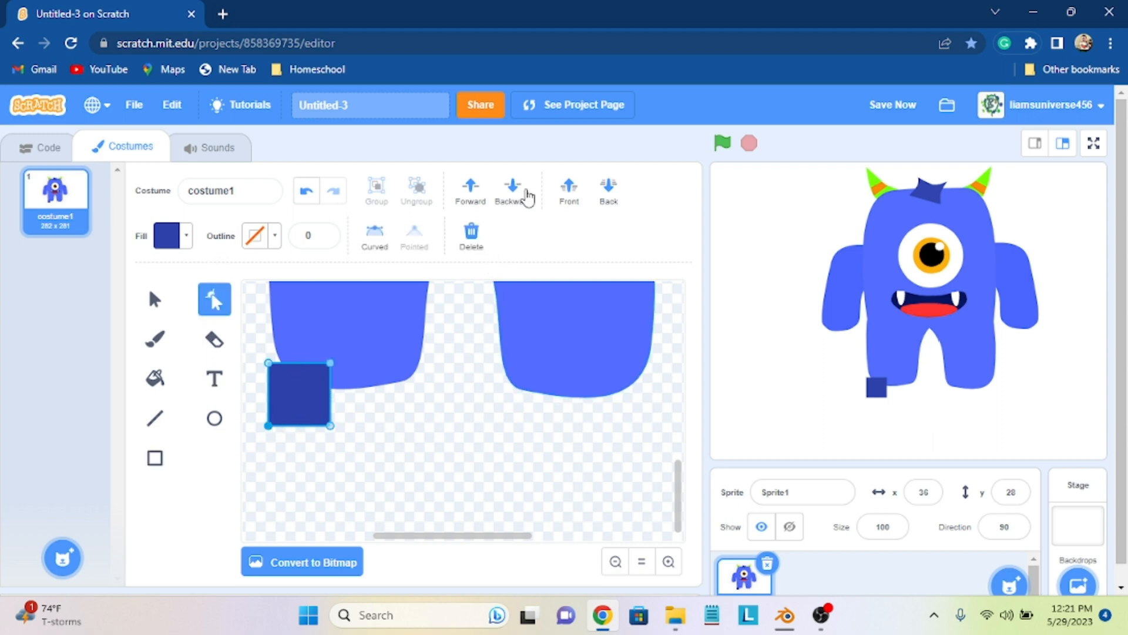
left_click(326, 359)
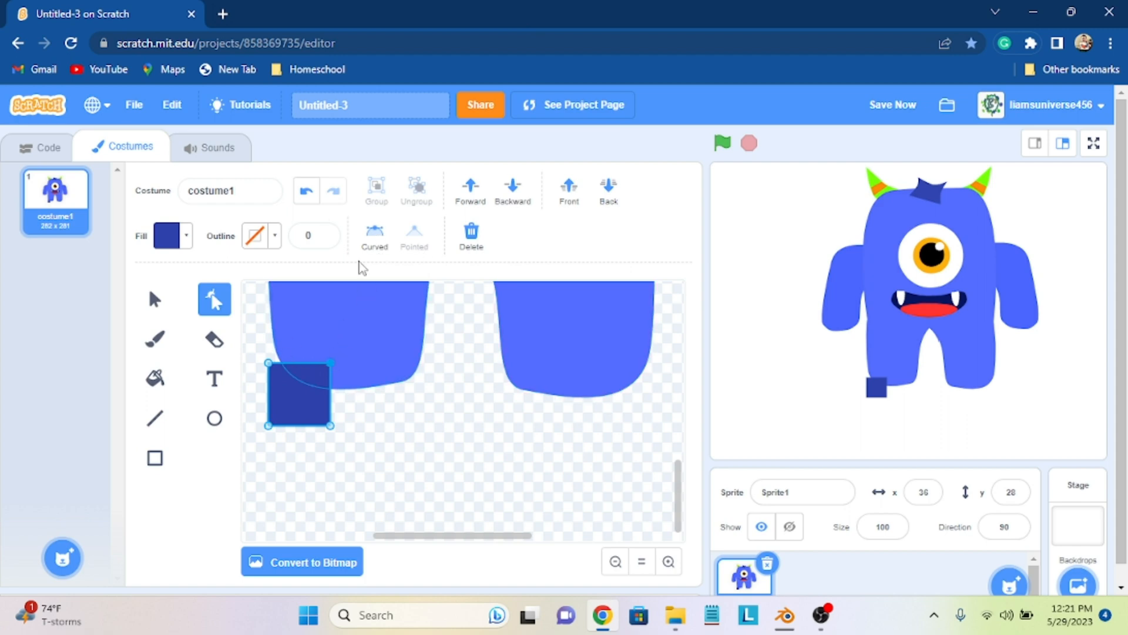
left_click(374, 234)
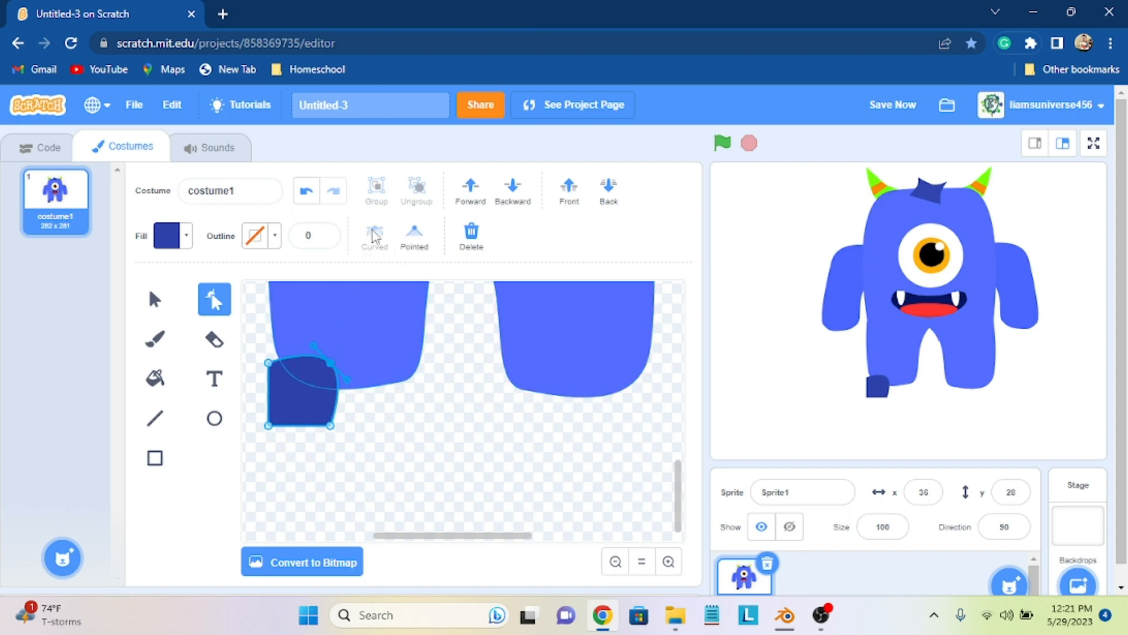
left_click(268, 377)
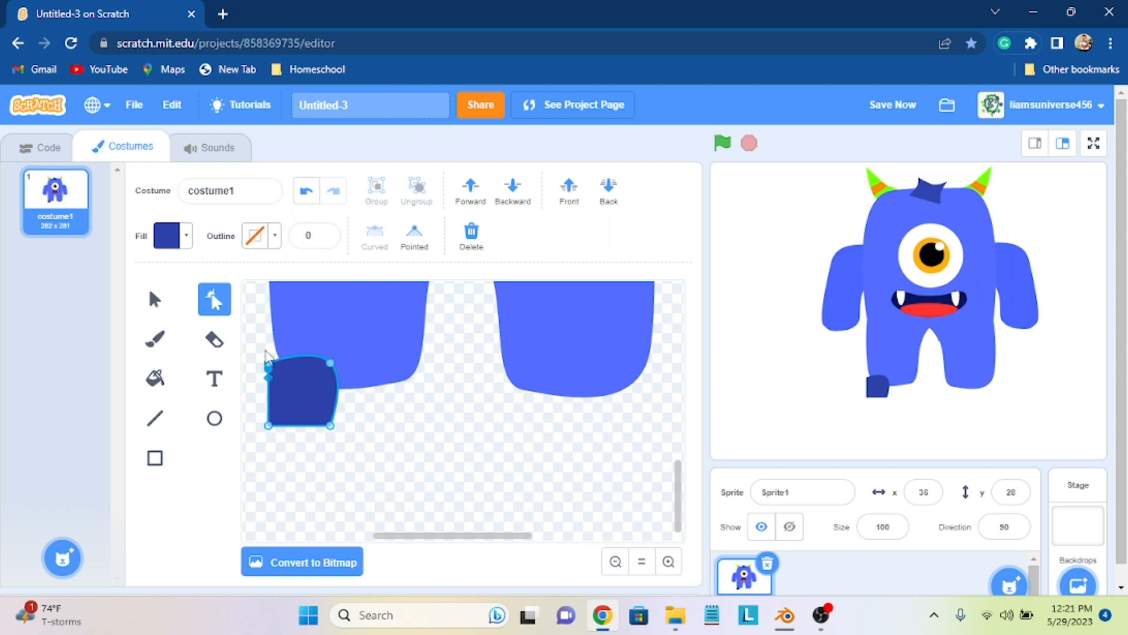
key("ctrl+z")
Step: Reshape the square into a slanted claw by pulling its remaining corner points inward, leaving a pointed lower-left tip
left_click_drag(268, 365, 284, 380)
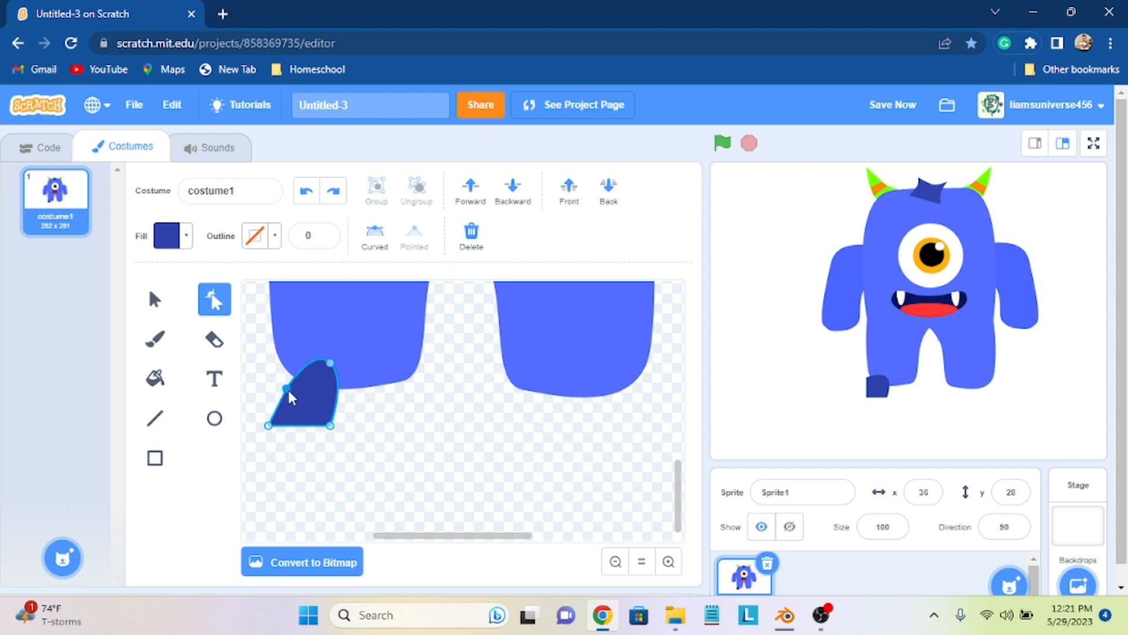
left_click_drag(331, 425, 271, 424)
left_click_drag(271, 418, 275, 416)
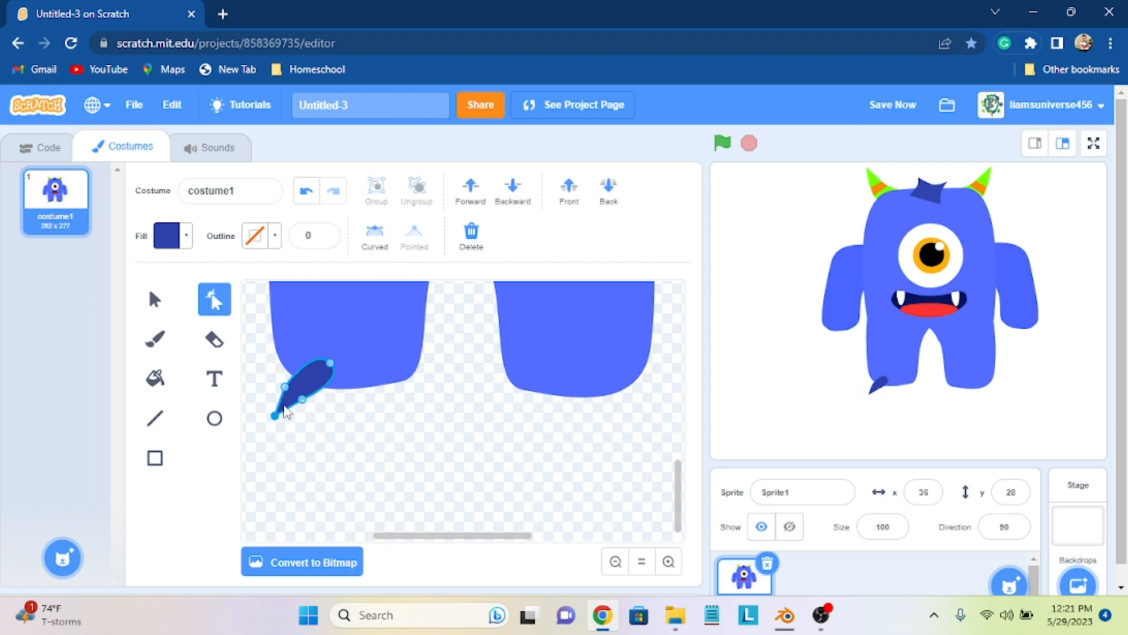
left_click_drag(275, 419, 335, 386)
left_click(288, 383)
left_click(330, 363)
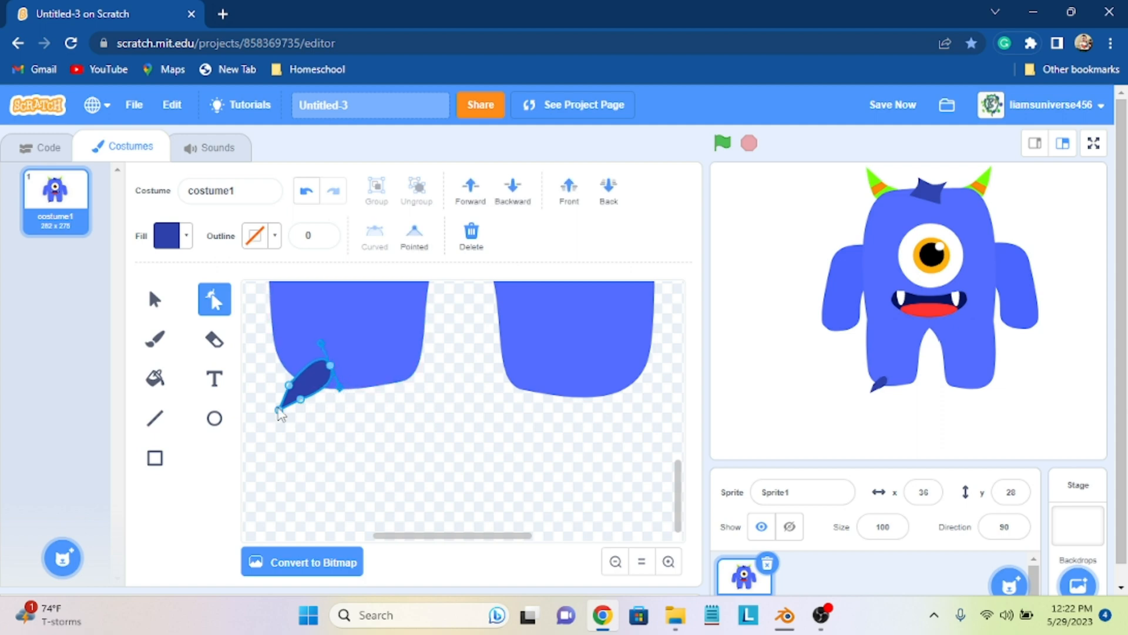
Step: Resize the claw, rotate it more upright and position it over the left foot's lower-left edge
left_click(155, 299)
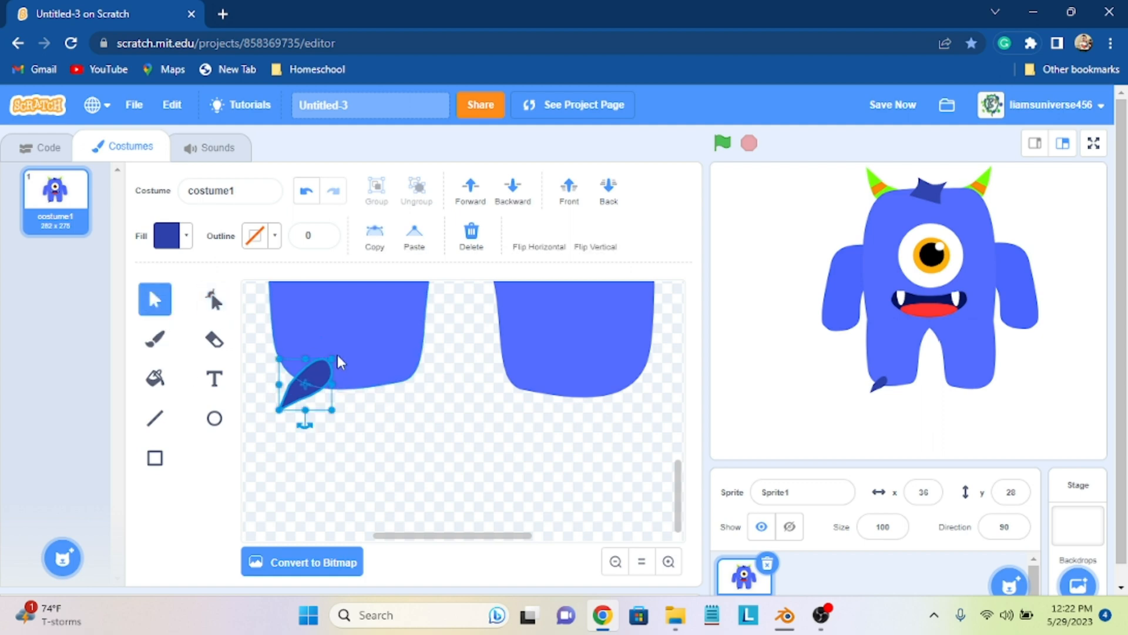
left_click_drag(331, 360, 327, 363)
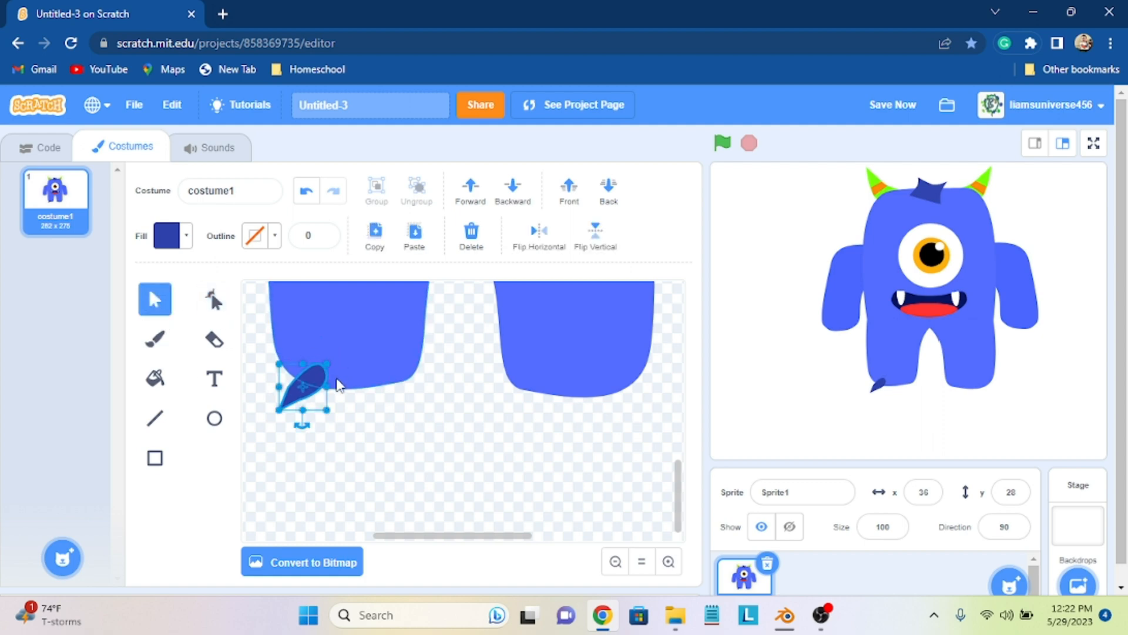
left_click_drag(303, 409, 344, 429)
left_click_drag(322, 381, 316, 371)
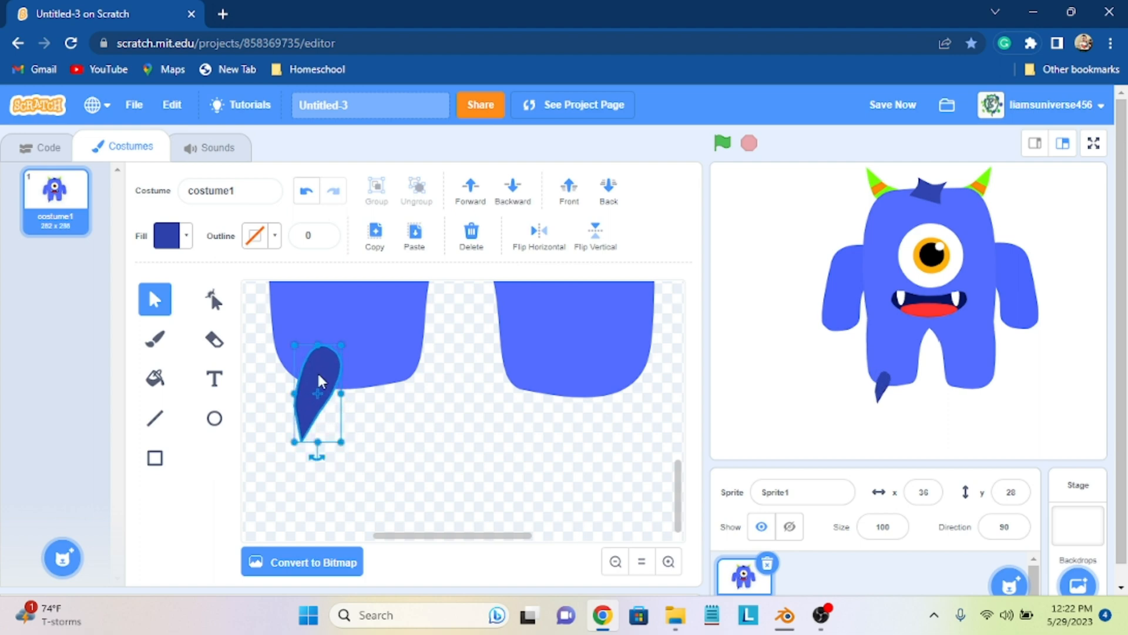
Step: Shorten the claw by moving its tip and two lower side points upward
left_click(215, 299)
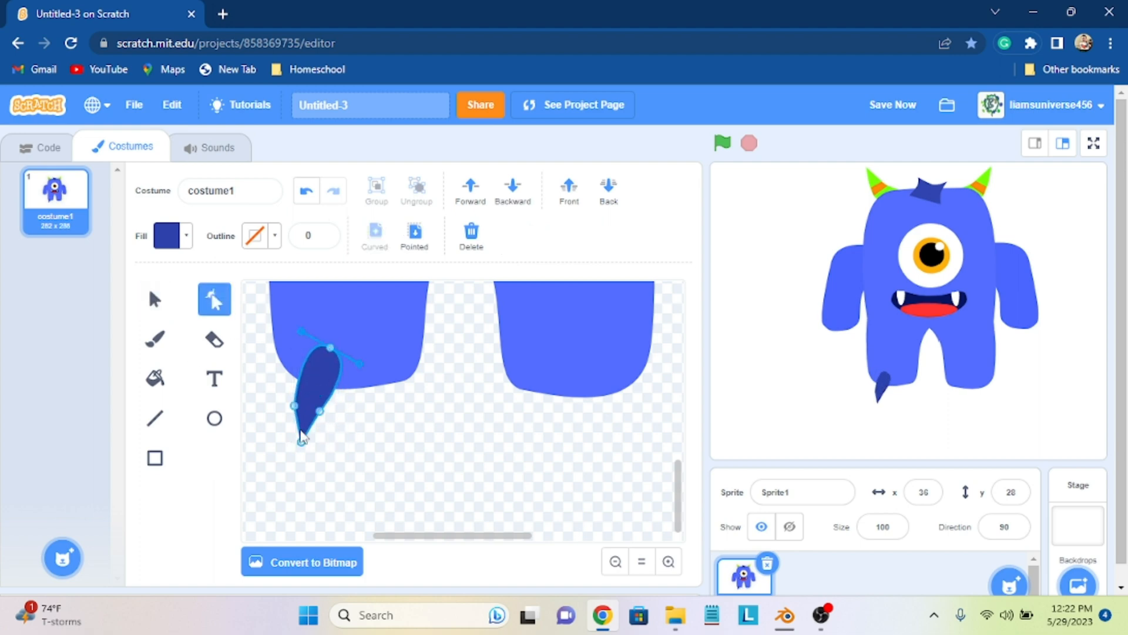
left_click(301, 439)
left_click_drag(301, 439, 299, 431)
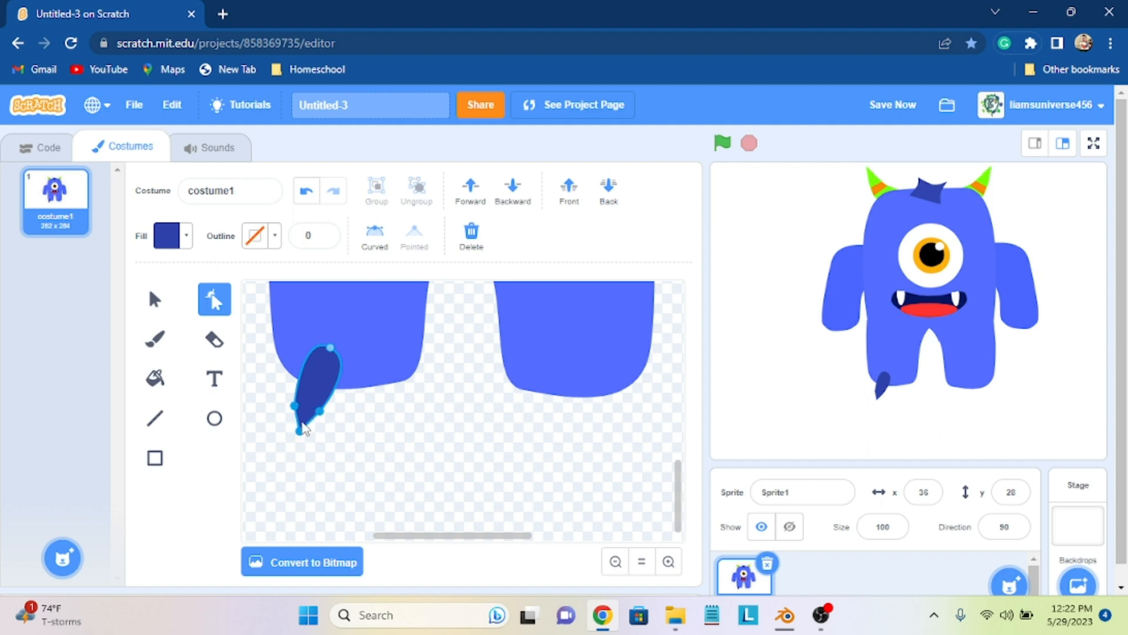
left_click_drag(301, 436, 305, 409)
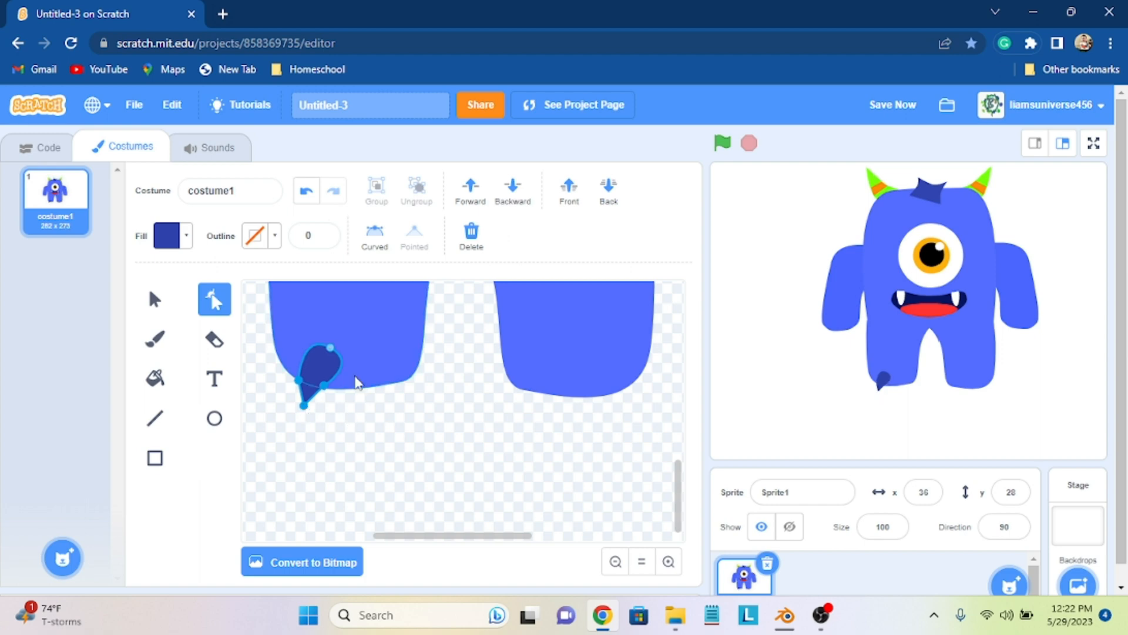
Step: Try adding and moving a point on the claw's right edge, and undo that edit
left_click(338, 362)
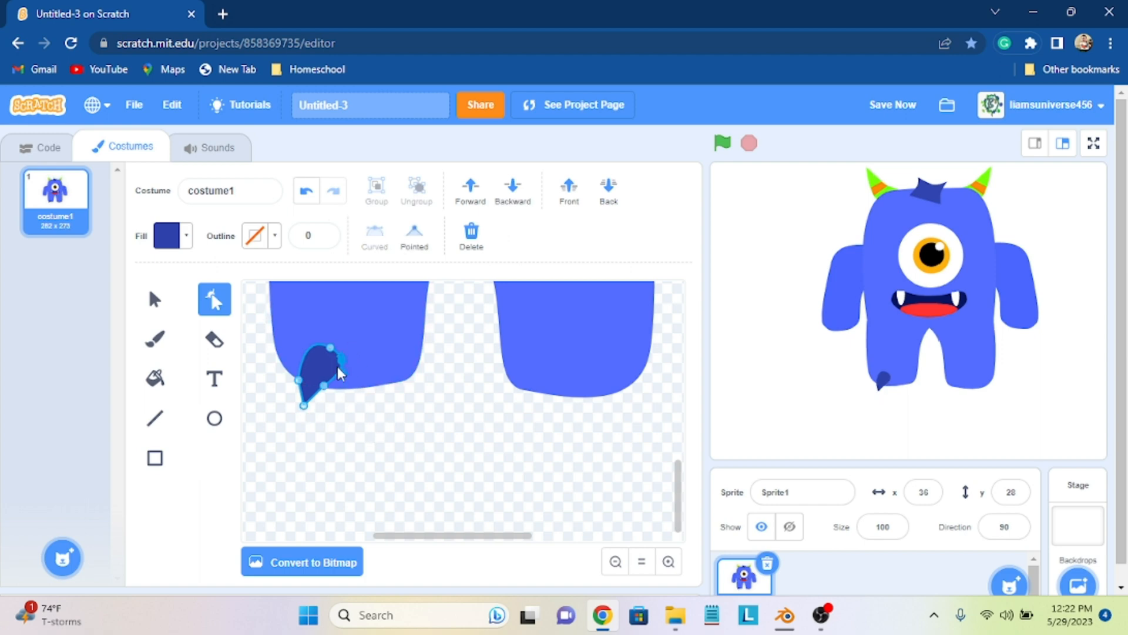
left_click_drag(344, 375, 338, 378)
key("ctrl+z")
key("ctrl+z")
key("ctrl+z")
key("ctrl+z")
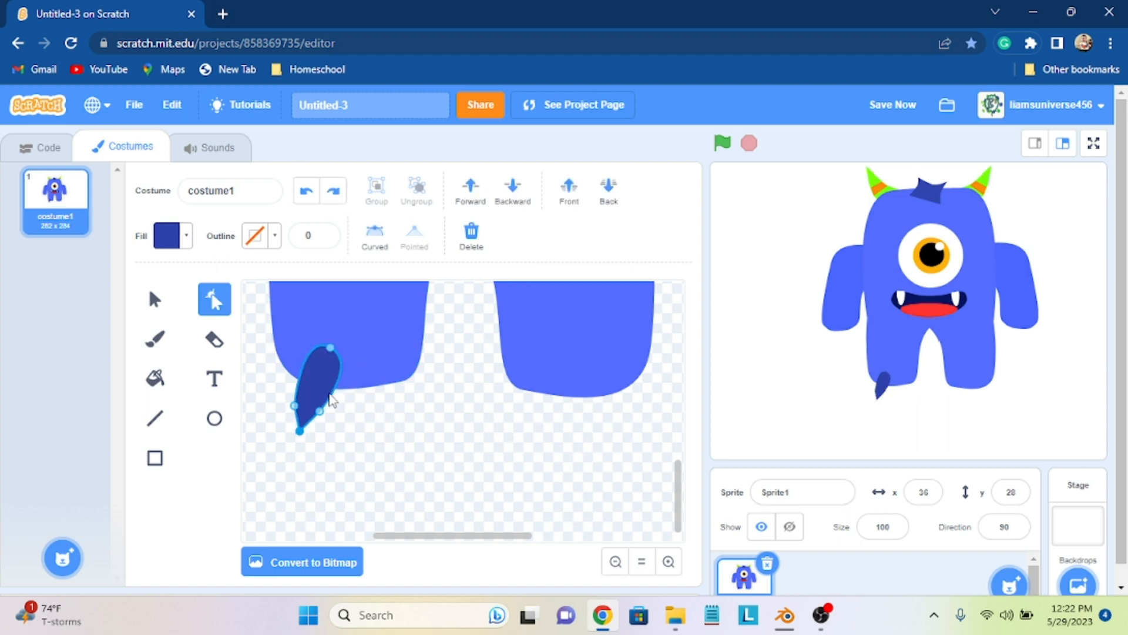
key("ctrl+z")
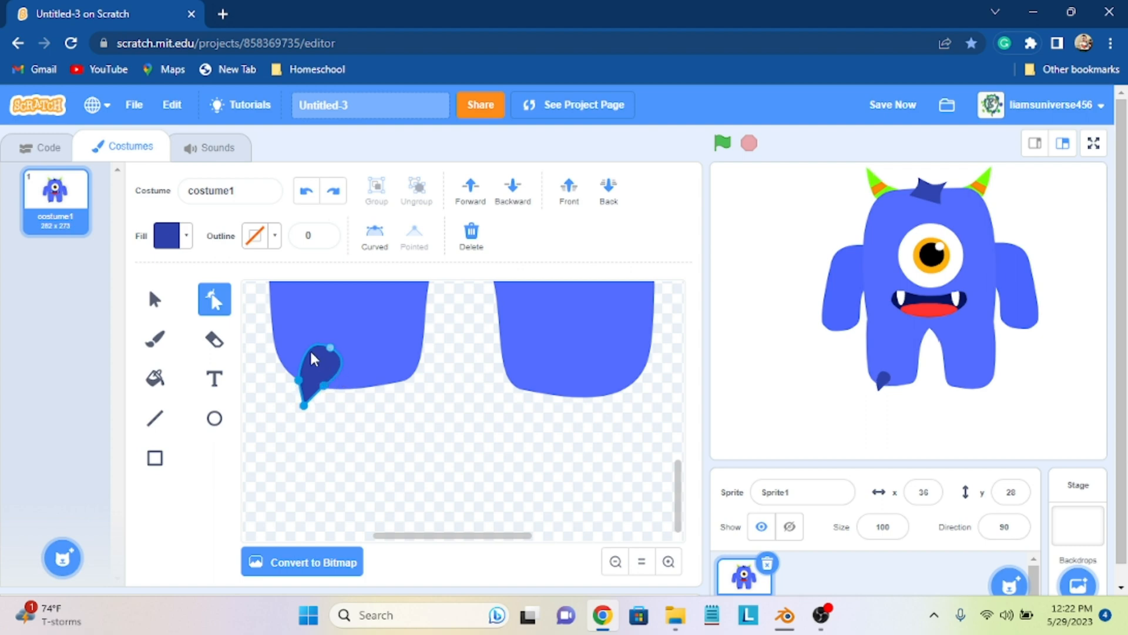
Step: Move the claw slightly left and down on the left foot and rotate it slightly clockwise
left_click(154, 299)
left_click_drag(326, 363, 320, 368)
left_click_drag(312, 423, 313, 428)
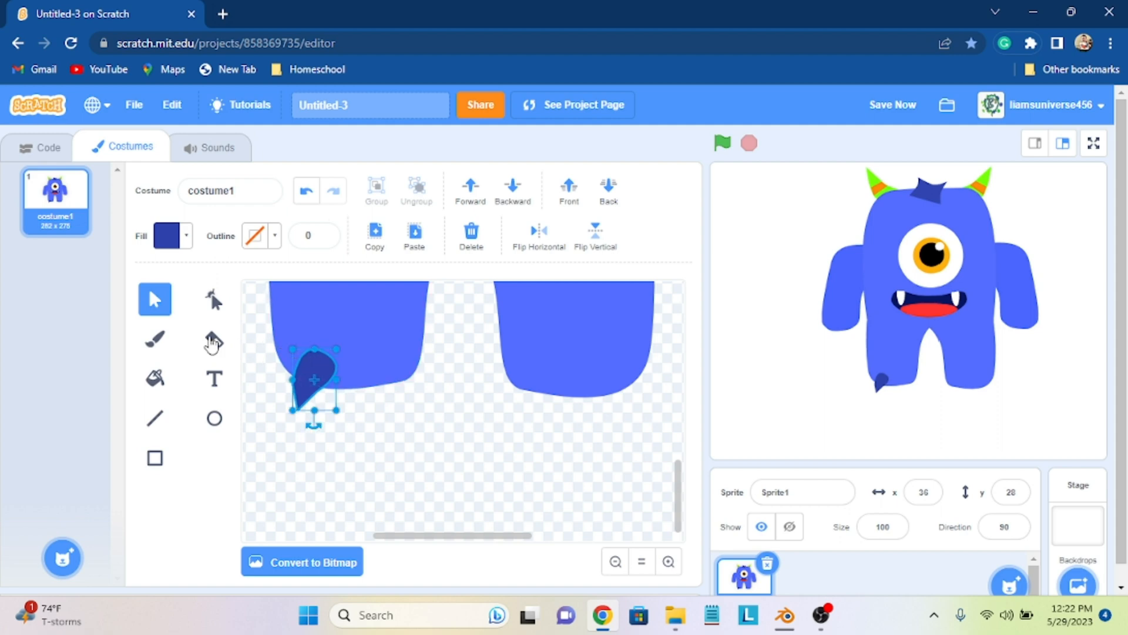
Step: Add a point on the claw's right edge and lower its top point to flatten the rounded upper end
left_click(214, 300)
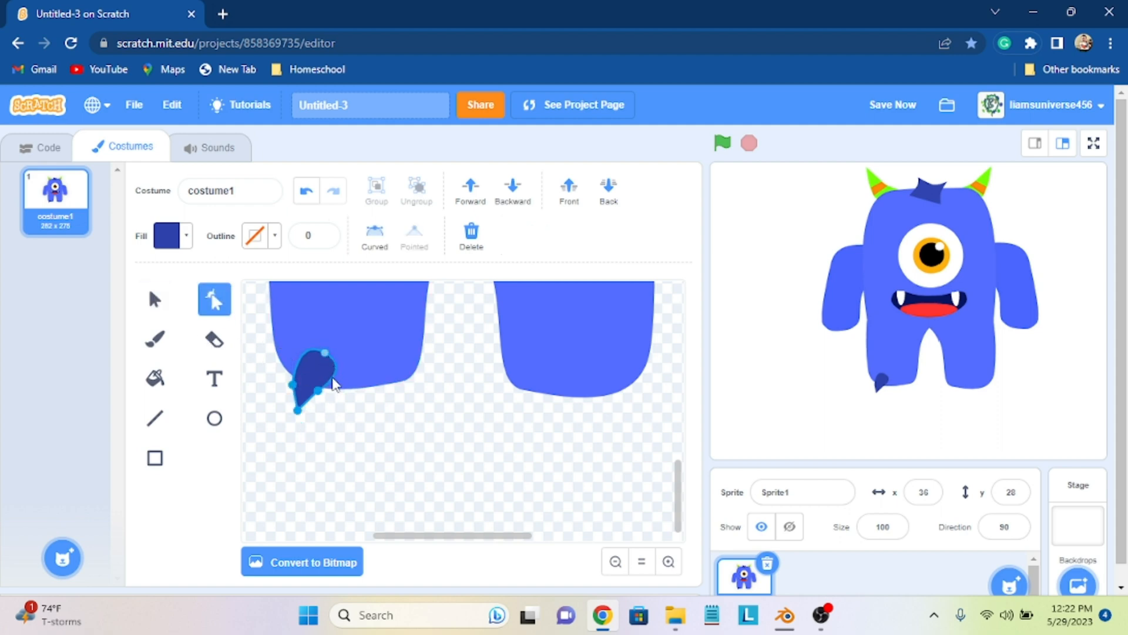
left_click_drag(332, 378, 332, 384)
left_click_drag(325, 352, 286, 348)
key("ctrl+z")
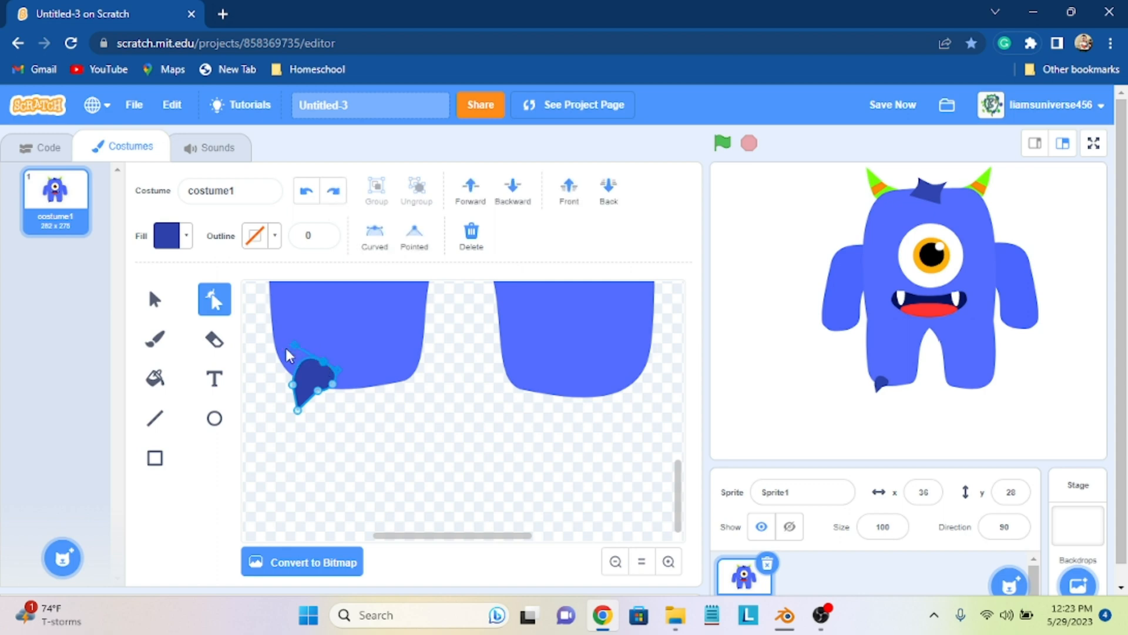
Step: Duplicate the claw and place the copy beside the first one on the left foot's lower edge
key("Caps_Lock")
key("Caps_Lock")
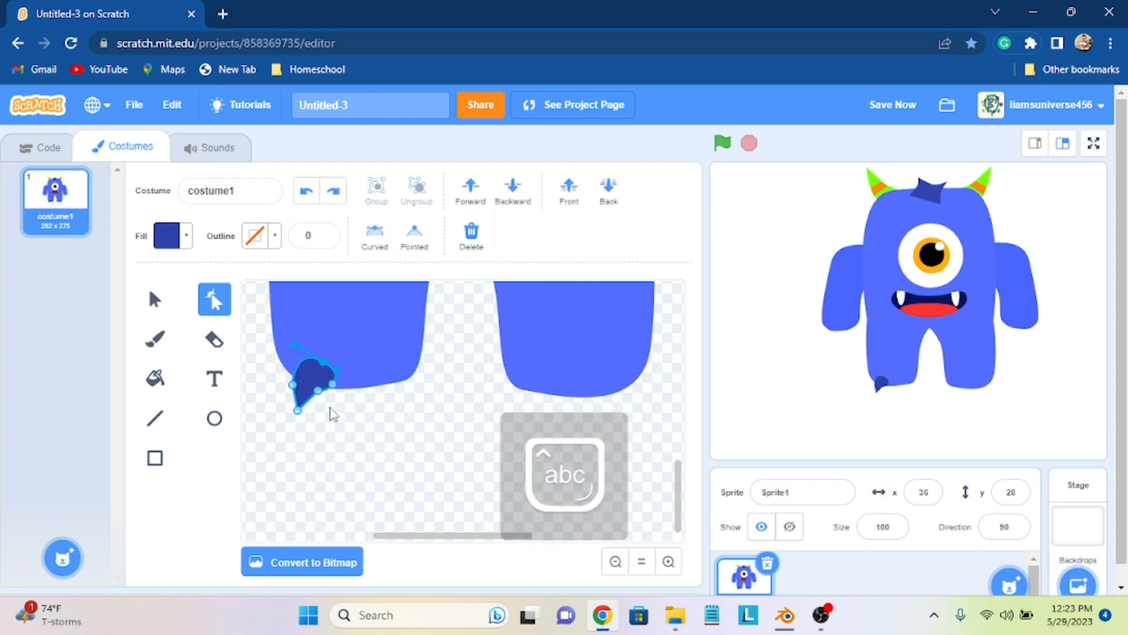
key("v")
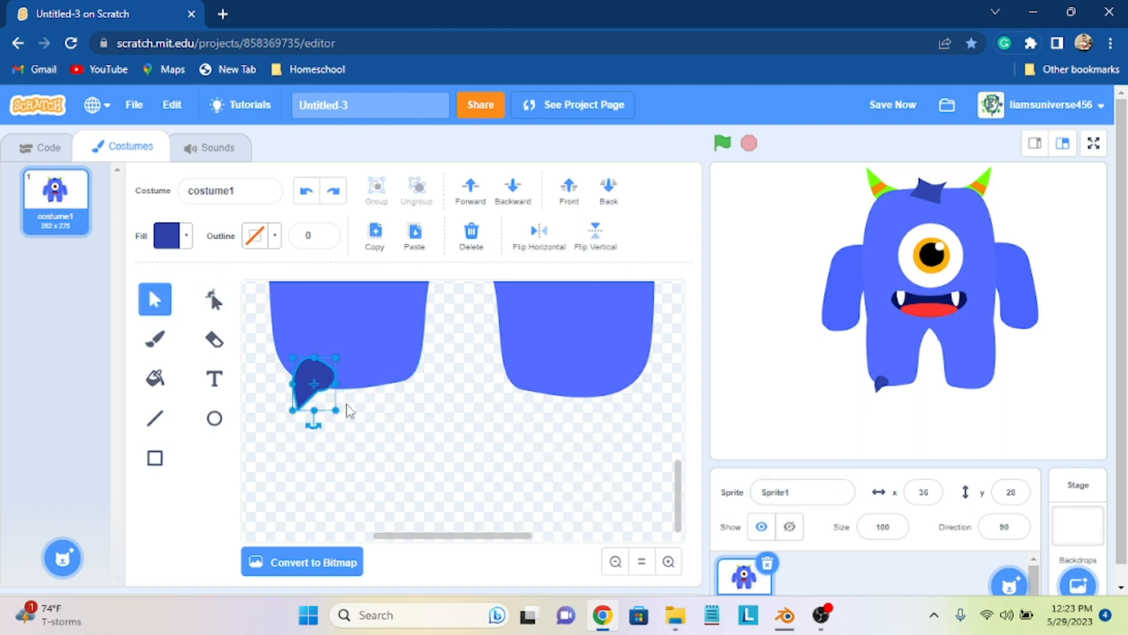
key("ctrl+v")
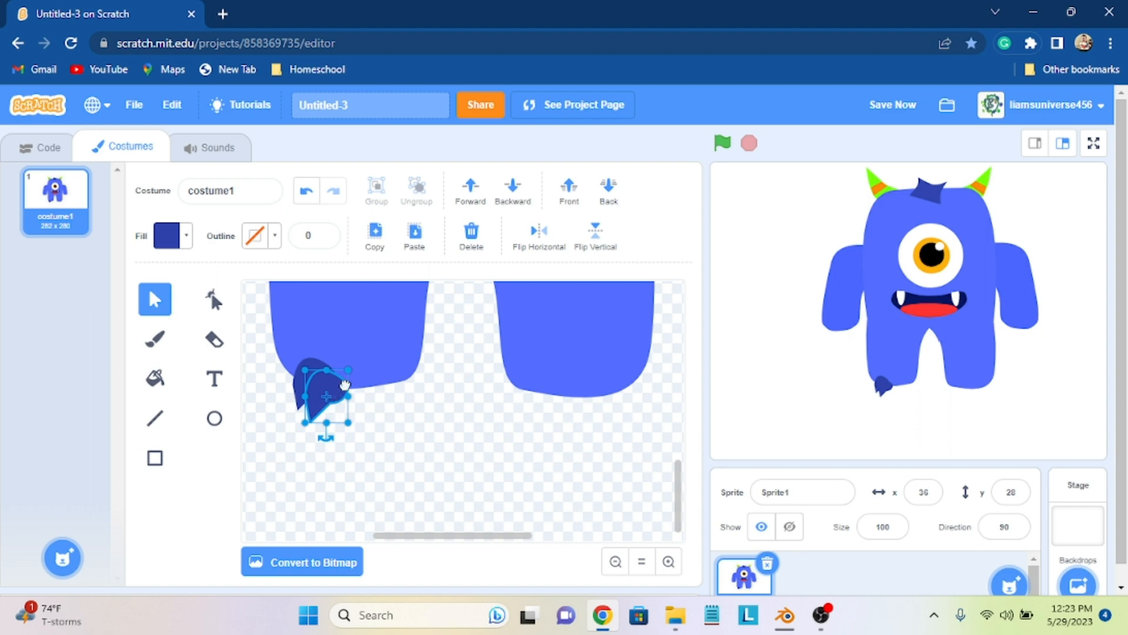
left_click_drag(343, 410, 364, 374)
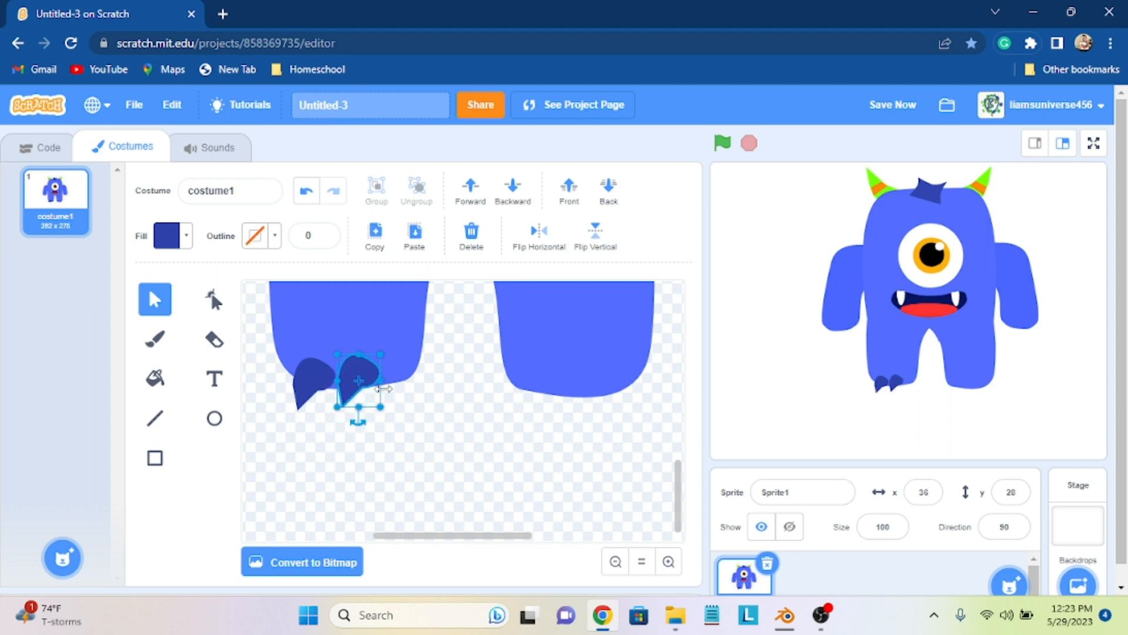
left_click_drag(355, 360, 368, 361)
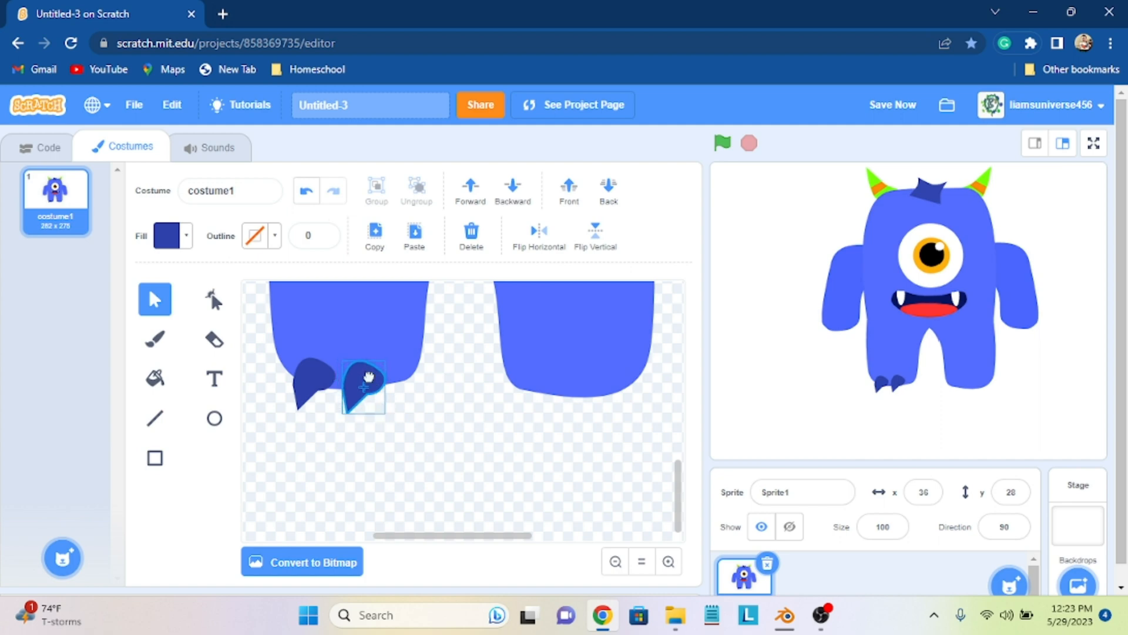
left_click_drag(369, 372, 368, 370)
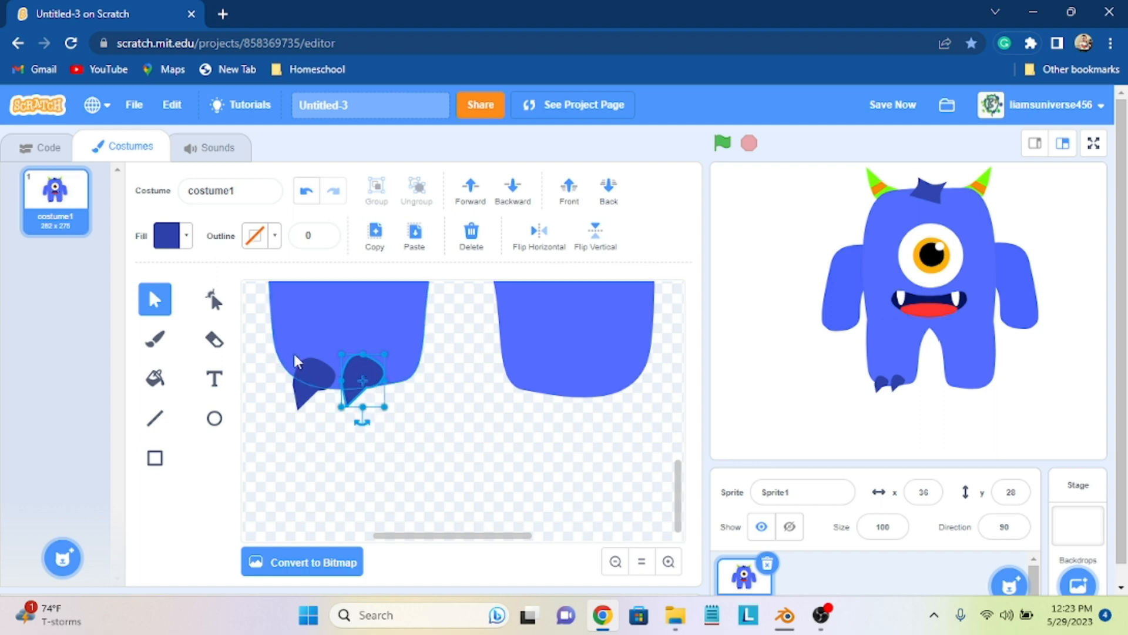
Step: Copy both claws onto the right foot's lower edge and flip the copied pair horizontally
left_click(294, 351)
left_click(311, 371)
left_click(365, 378, "shift")
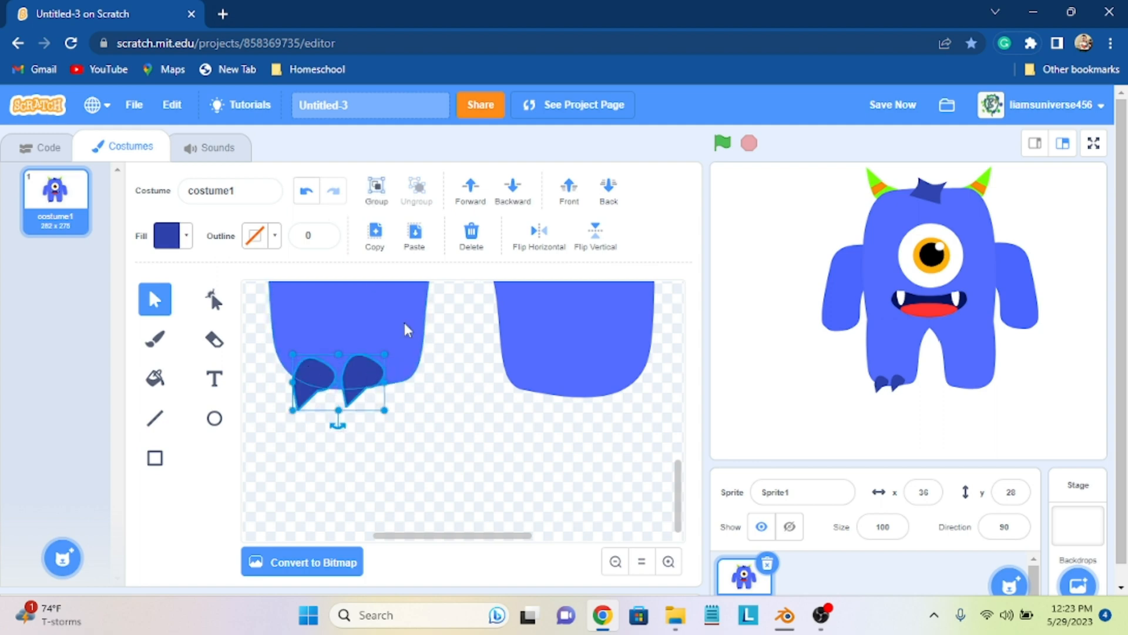
left_click(376, 238)
left_click(413, 238)
left_click_drag(356, 389, 615, 389)
left_click(537, 232)
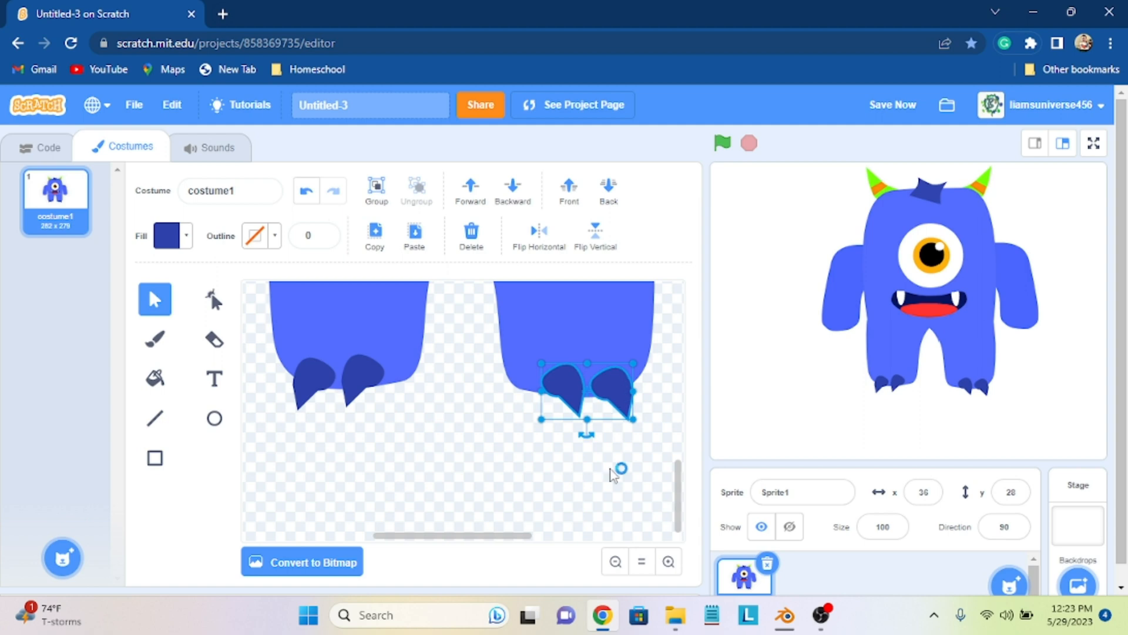
left_click(615, 561)
left_click(616, 562)
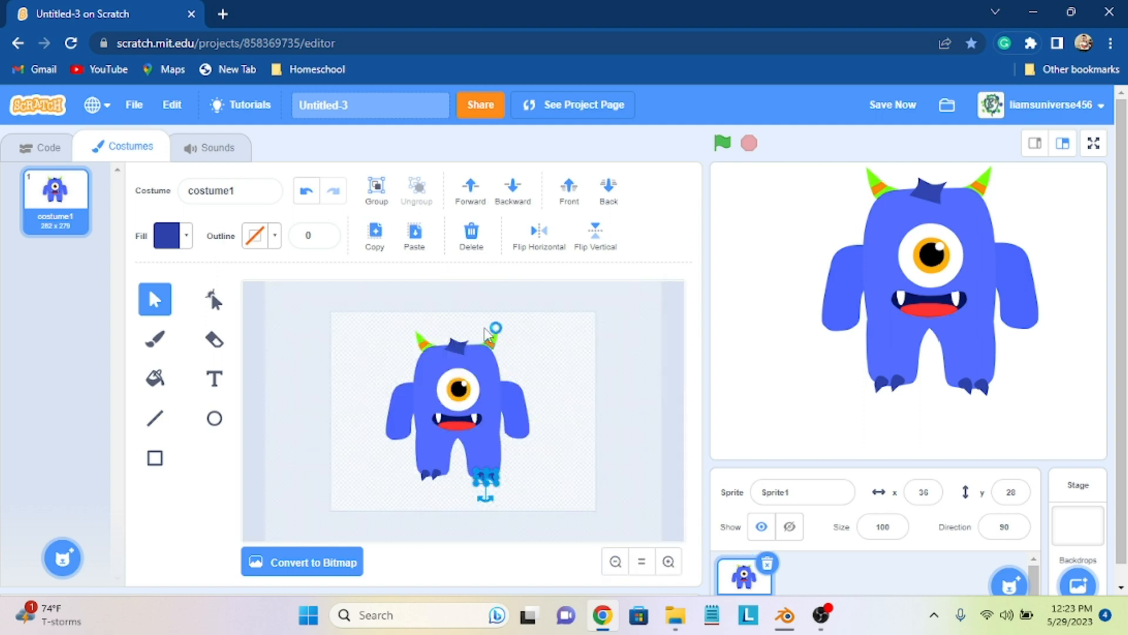
Step: Send the dark hair tuft to the back so it sits behind the monster's head
left_click(453, 344)
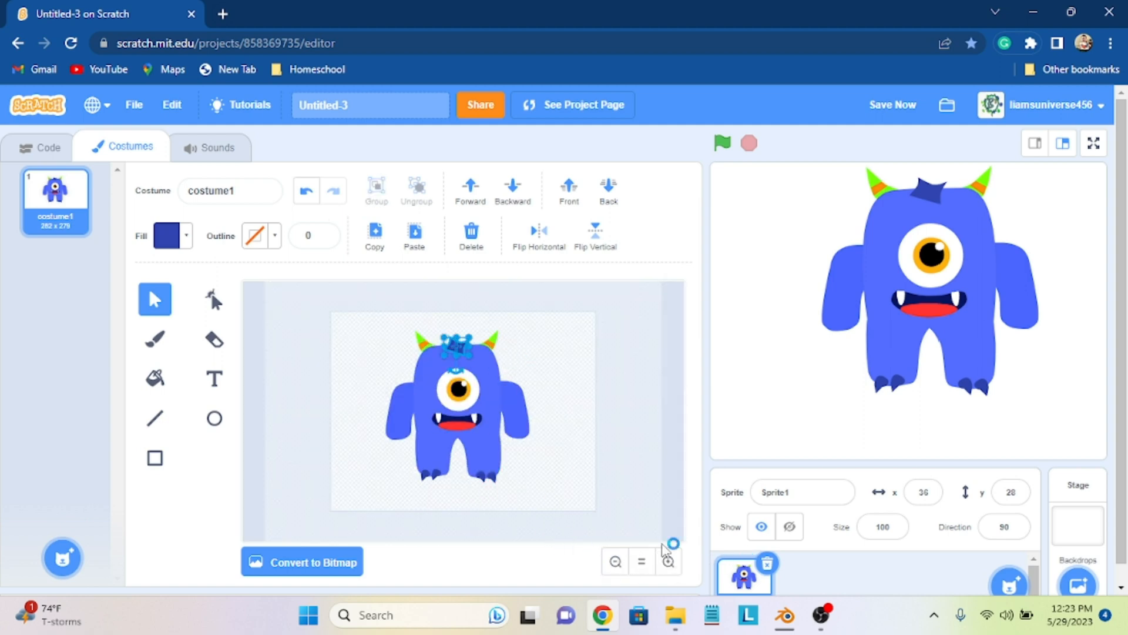
left_click(603, 191)
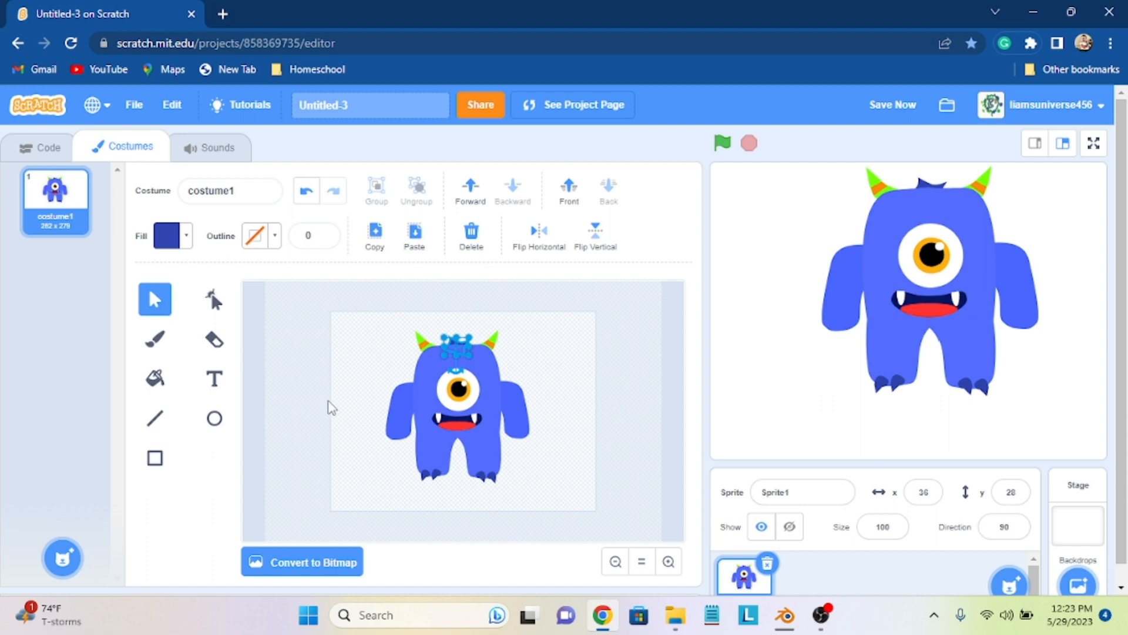
left_click(668, 561)
left_click(669, 561)
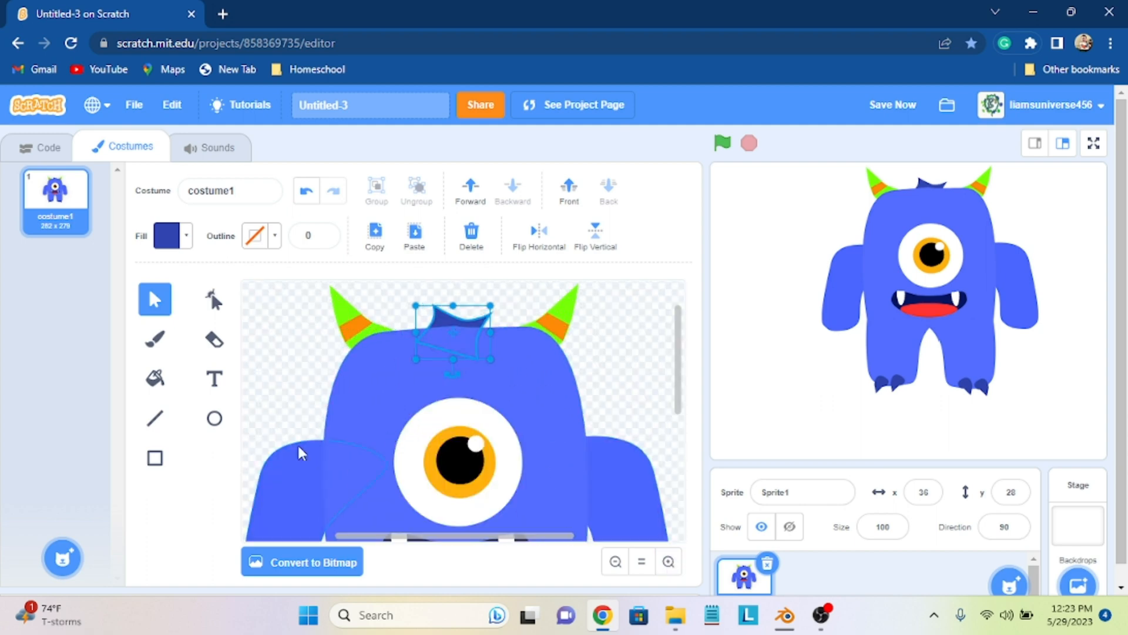
left_click(305, 350)
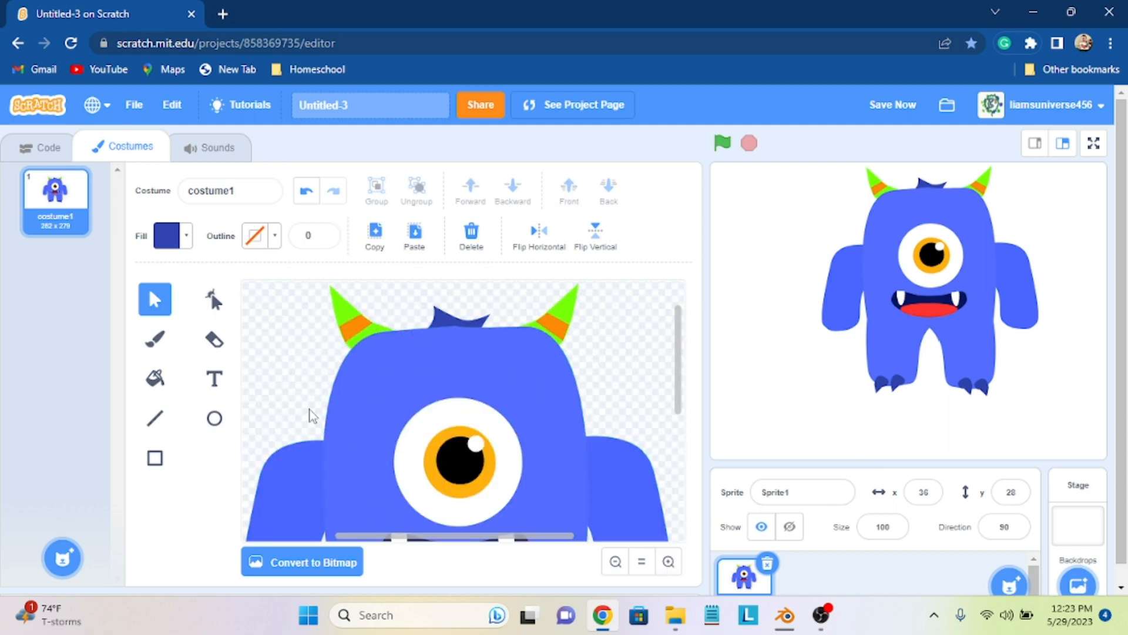
right_click(285, 389)
left_click(257, 372)
Step: Copy both claws of the left foot and place the copies on the lower edge of the left hand
left_click_drag(681, 372, 676, 505)
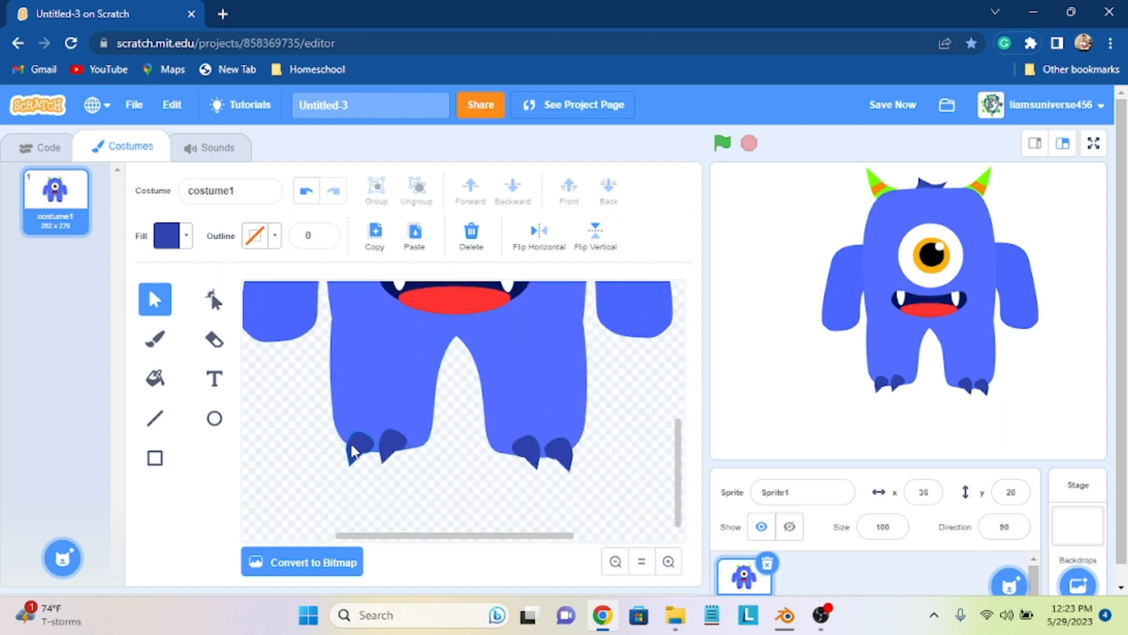
left_click(399, 445)
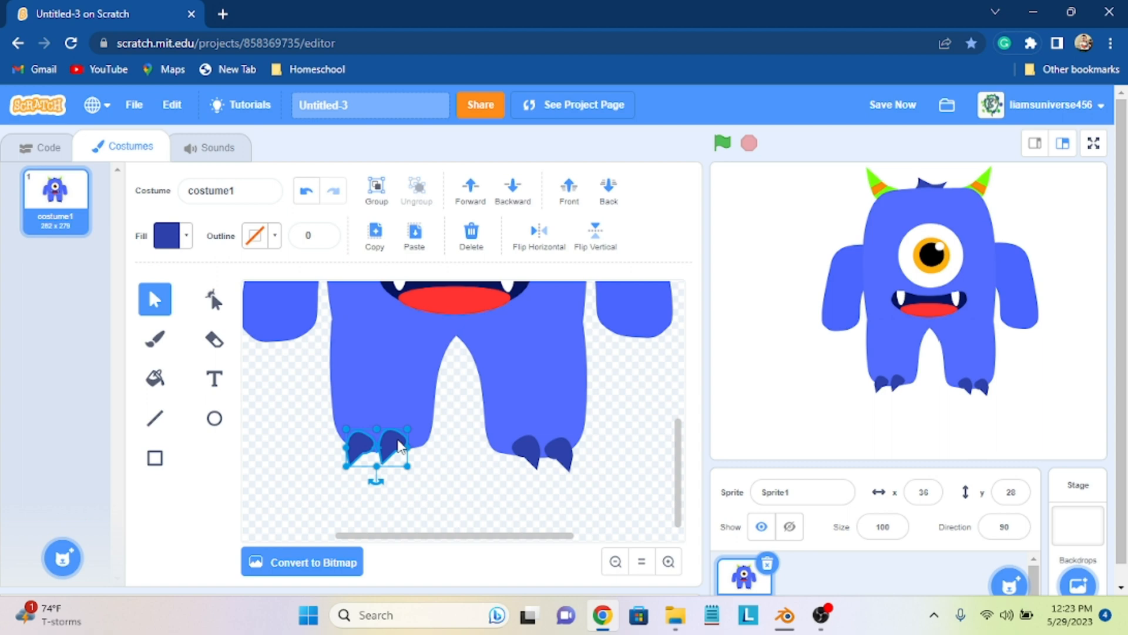
left_click_drag(397, 439, 290, 343)
left_click_drag(511, 536, 459, 543)
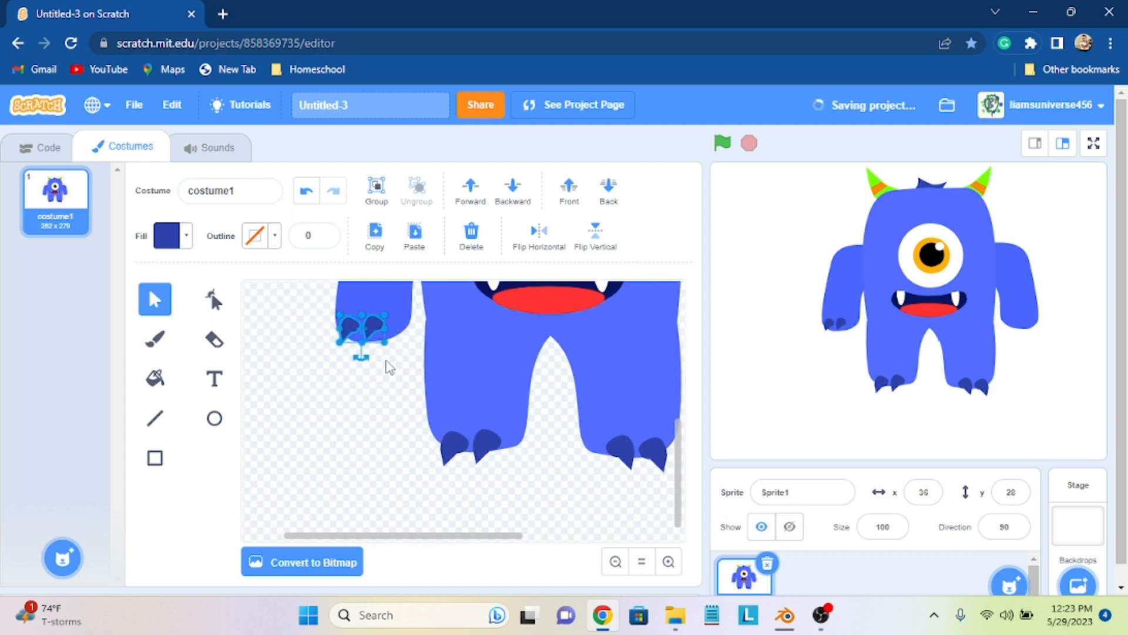
left_click_drag(367, 318, 364, 331)
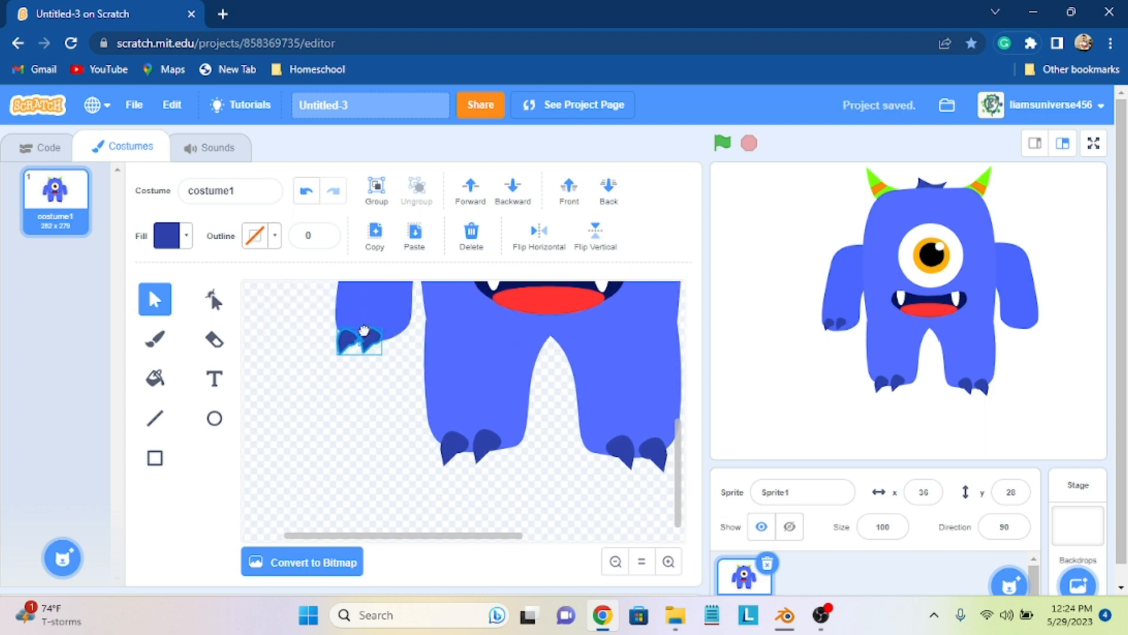
Step: Duplicate one claw on the left hand and place the copy beside it as a third claw
left_click(365, 329)
left_click(377, 328)
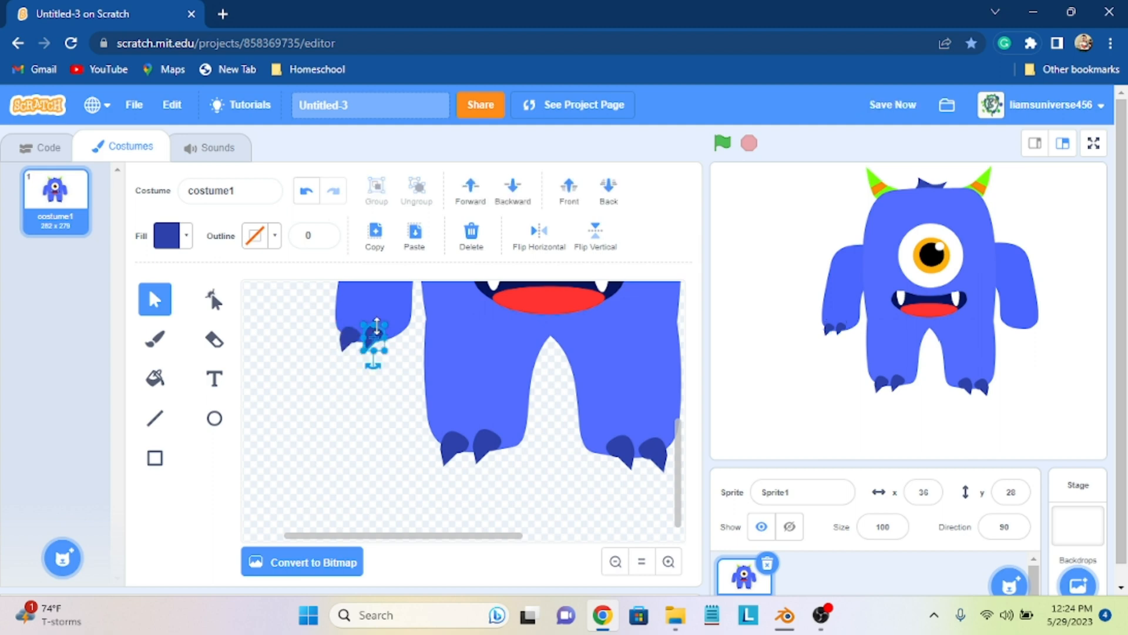
key("ctrl+v")
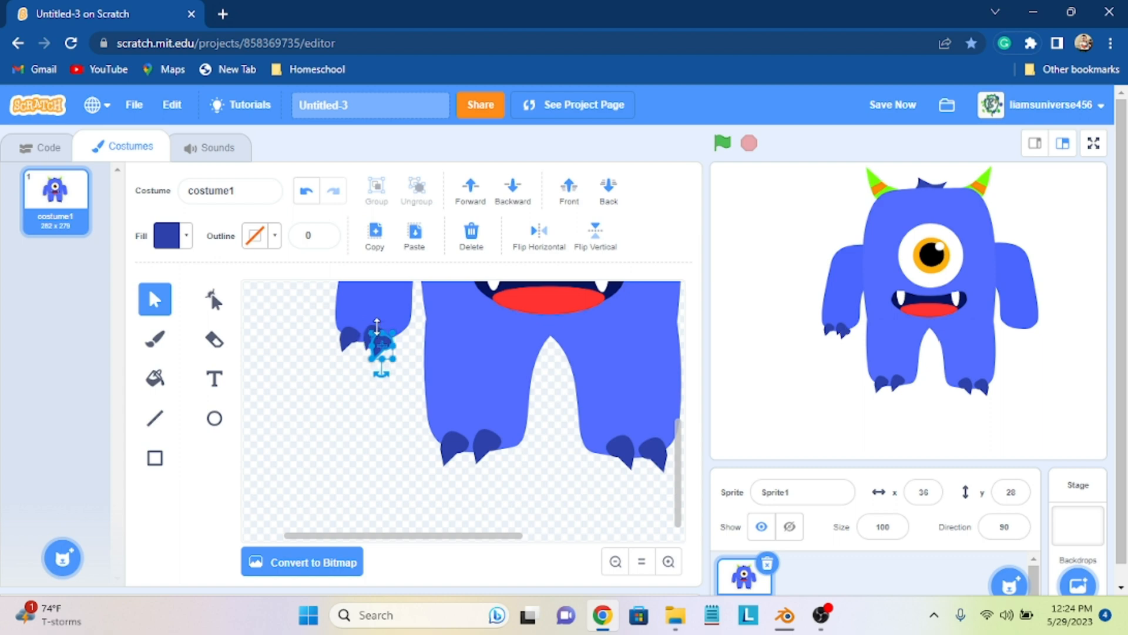
left_click_drag(388, 347, 398, 331)
left_click(405, 364)
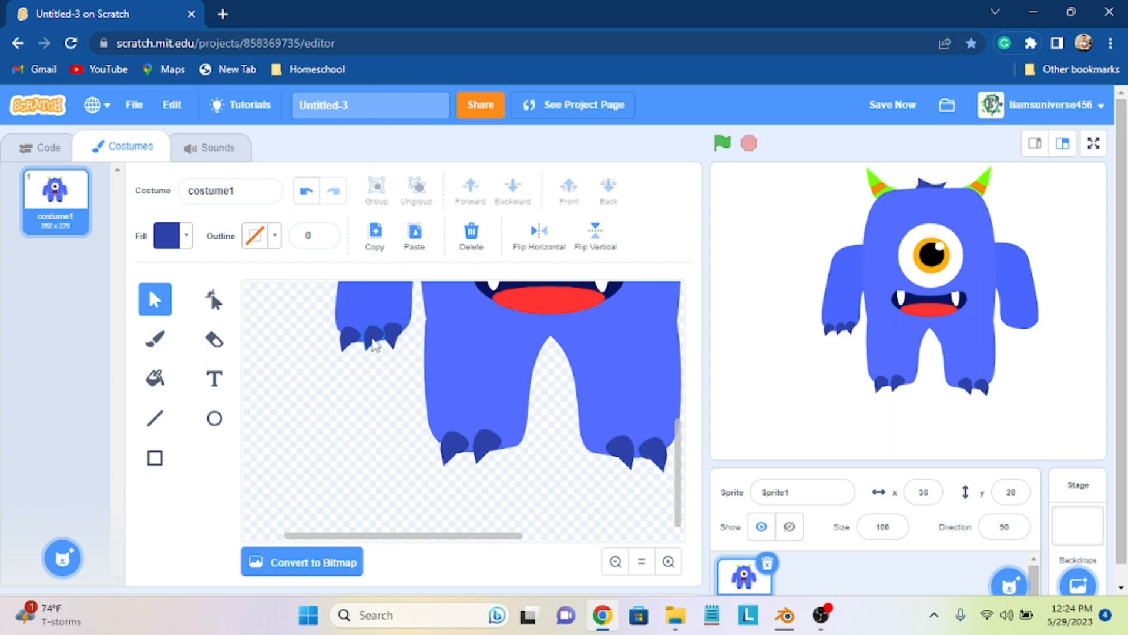
Step: Select all three claws on the left hand and send them to the back behind the arm
mouse_move(379, 342)
left_mouse_down()
mouse_move(368, 332)
mouse_move(392, 338)
mouse_move(386, 370)
mouse_move(392, 337)
mouse_move(377, 339)
left_mouse_up()
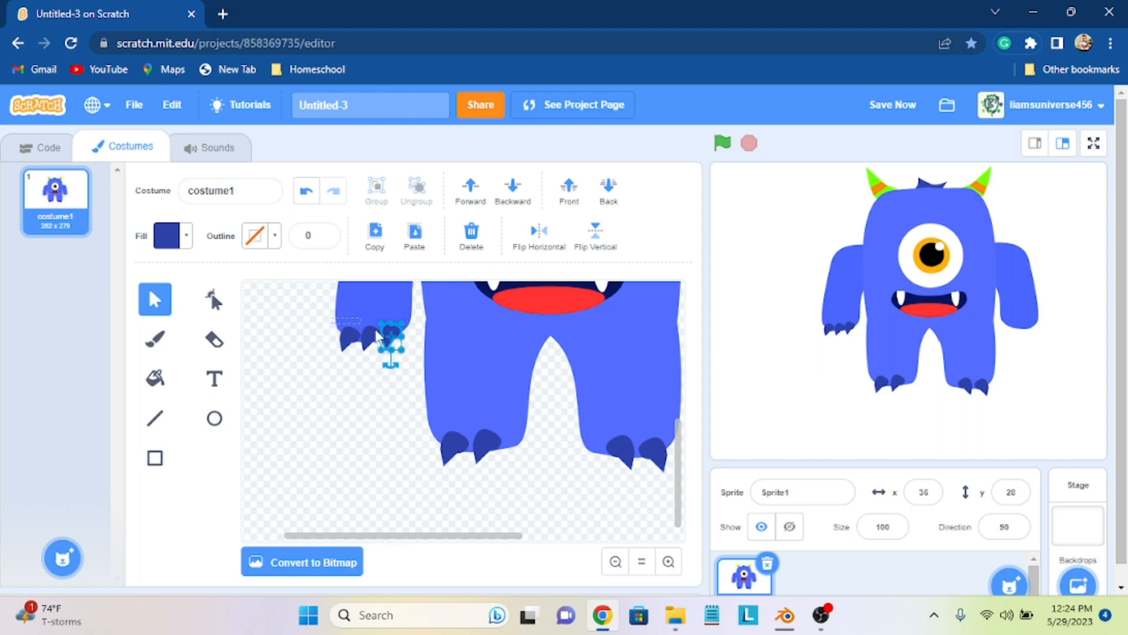
left_click_drag(421, 370, 421, 370)
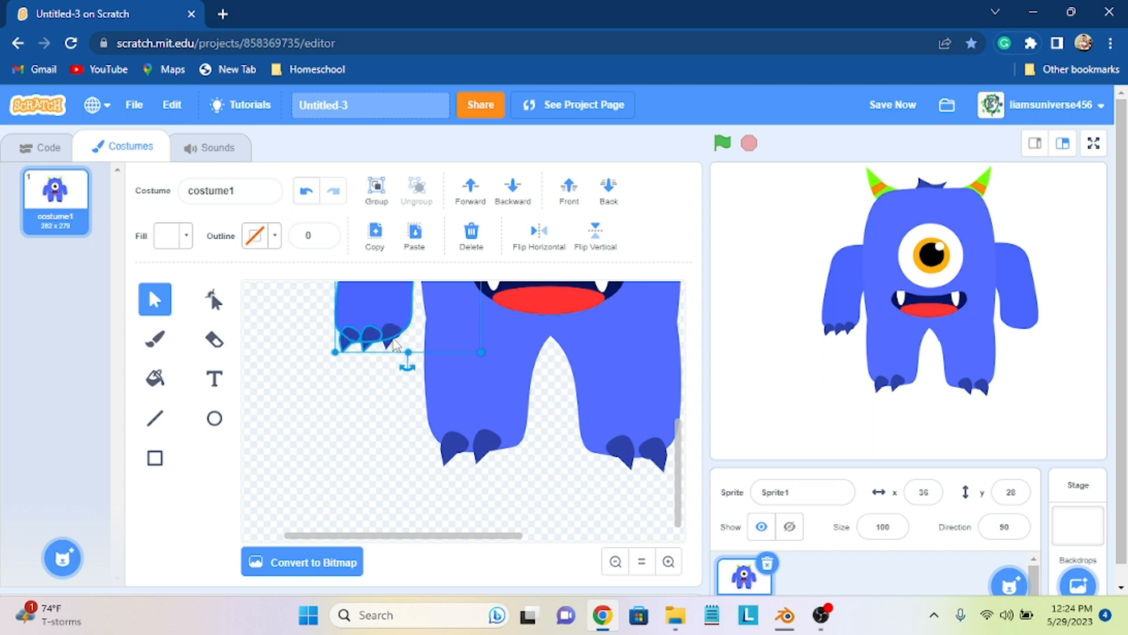
left_click(359, 375)
left_click(347, 340)
left_click(372, 337, "shift")
left_click(395, 336, "shift")
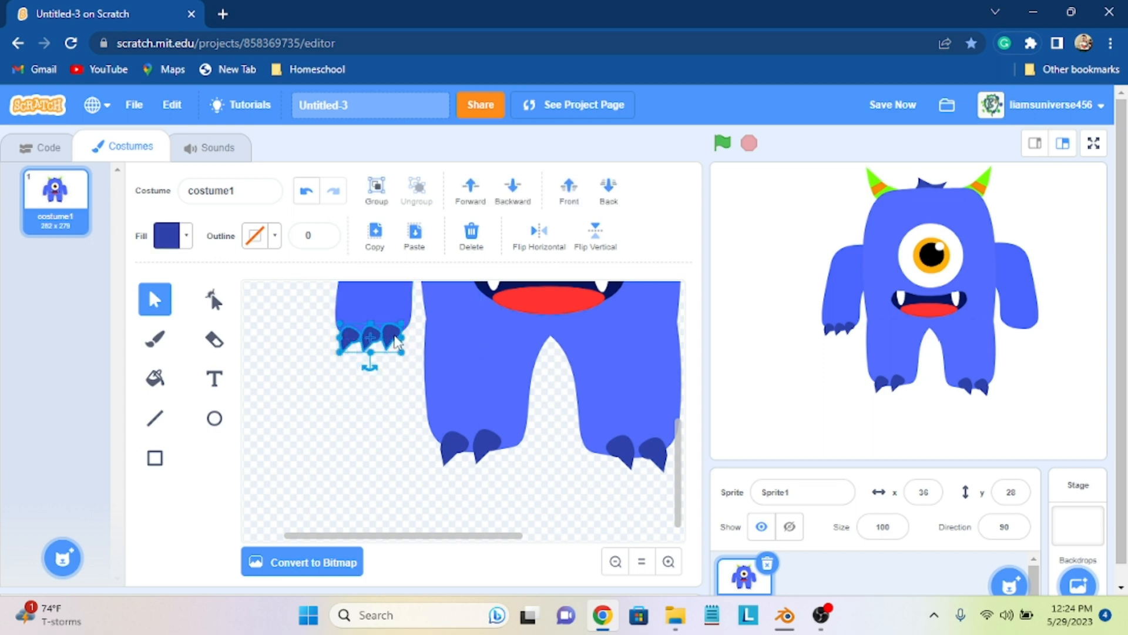
left_click(615, 187)
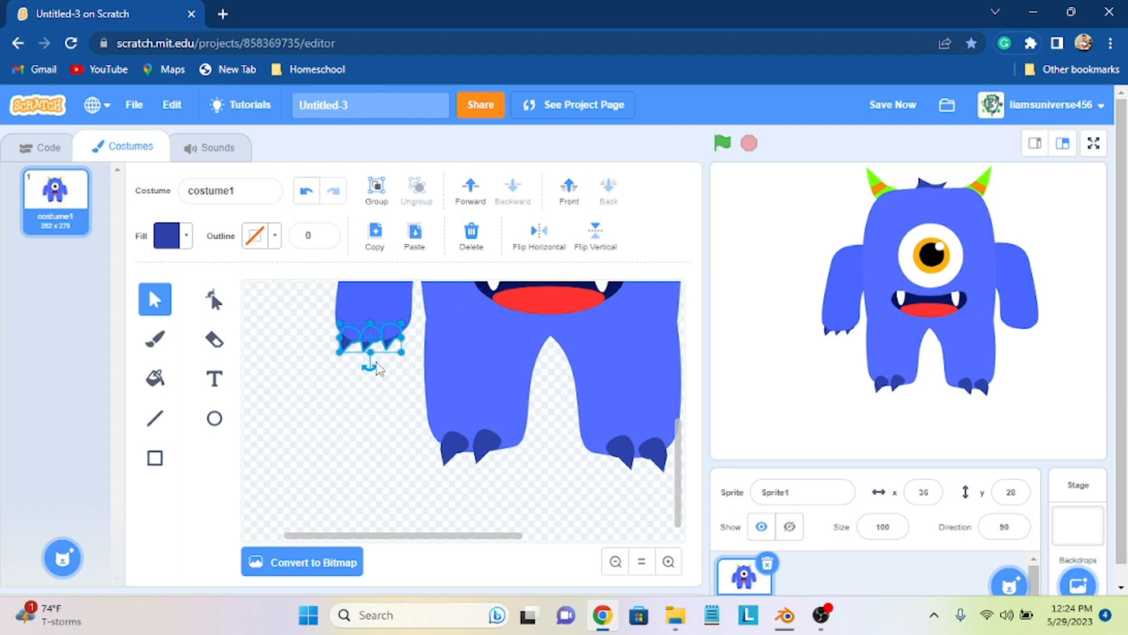
Step: Nudge the left hand's three claws and rotate them slightly to follow the hand's lower edge
left_click(373, 376)
left_click(372, 350)
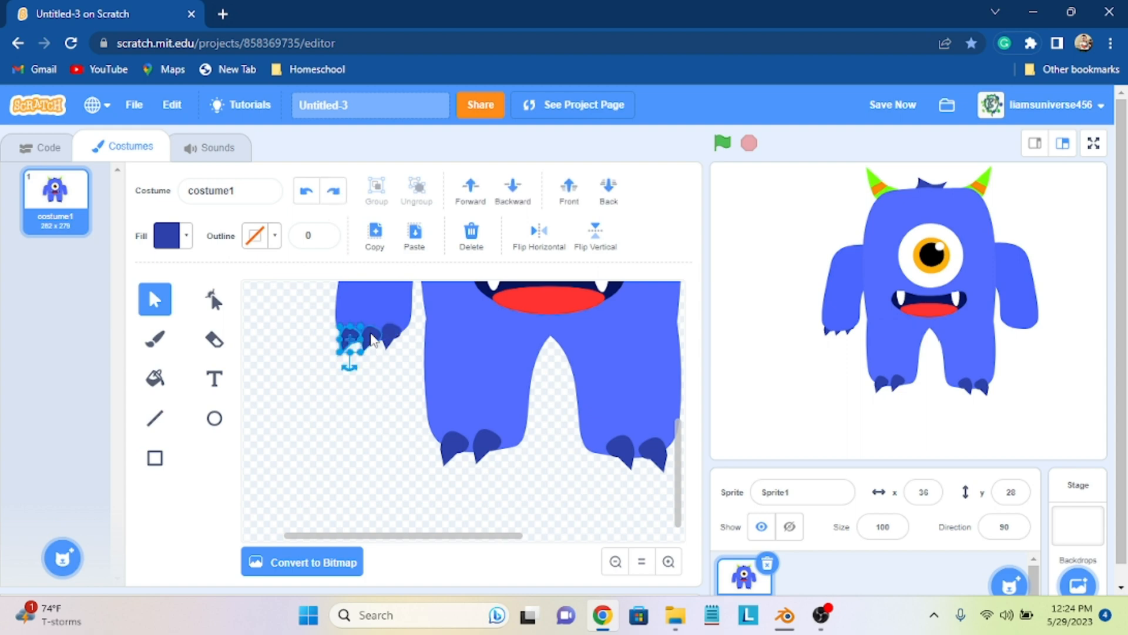
key("ctrl+shift+z")
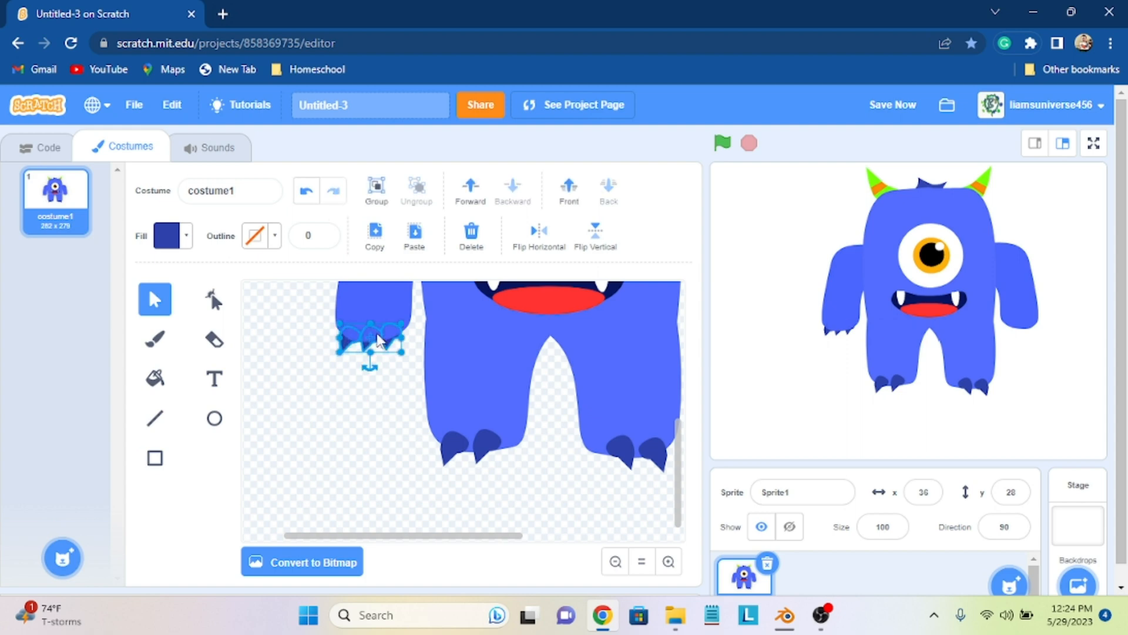
left_click_drag(370, 366, 388, 342)
left_click(389, 348)
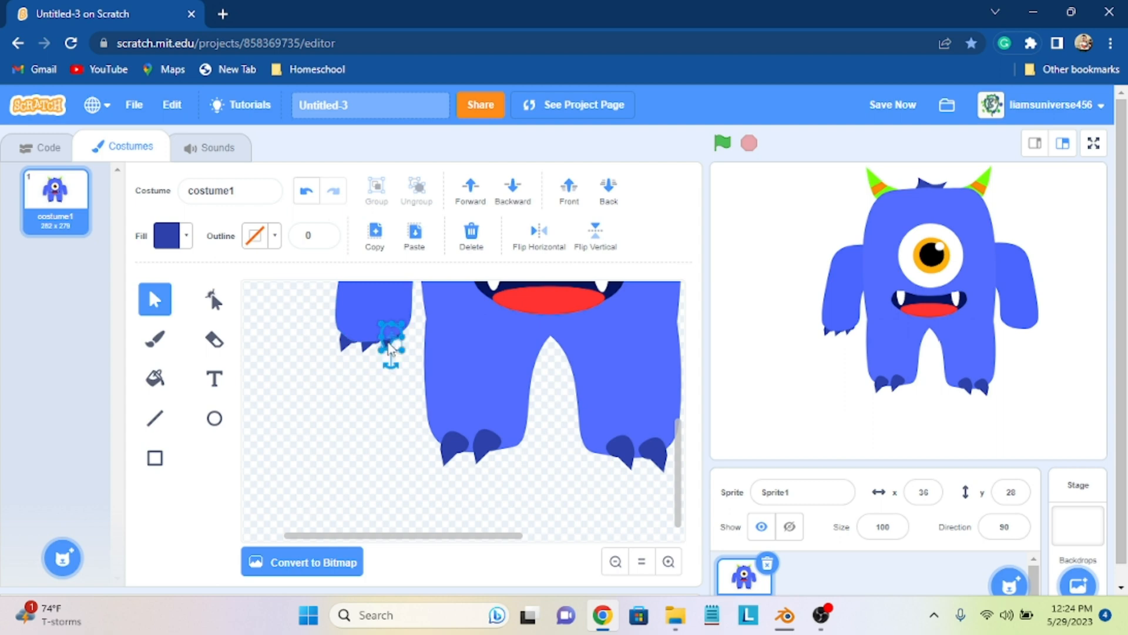
key("ctrl+z")
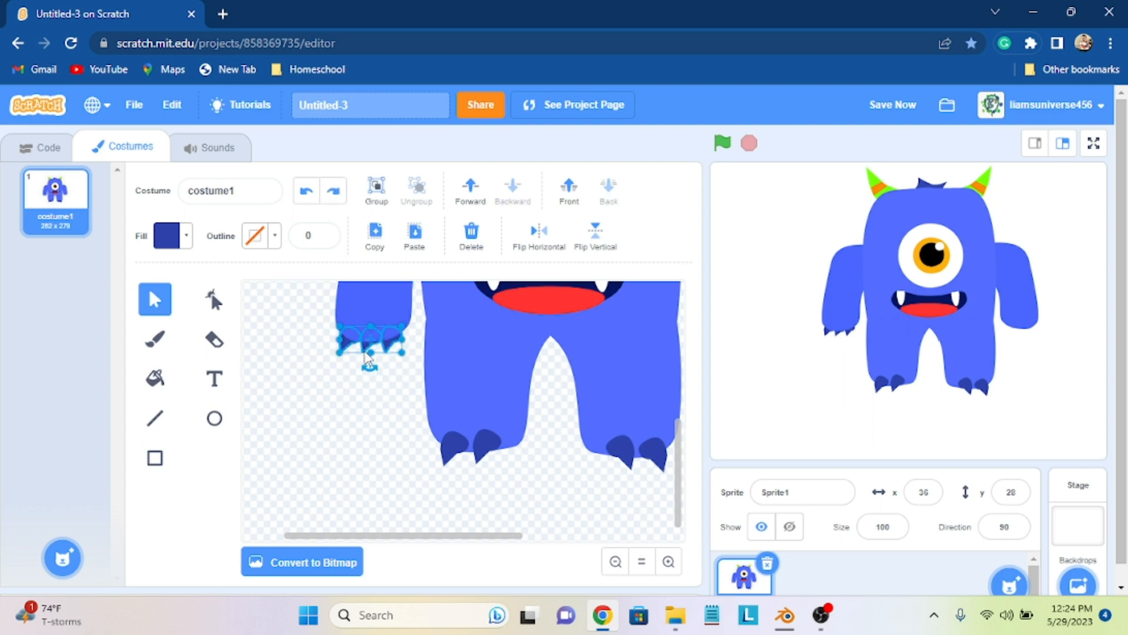
left_click_drag(364, 348, 360, 348)
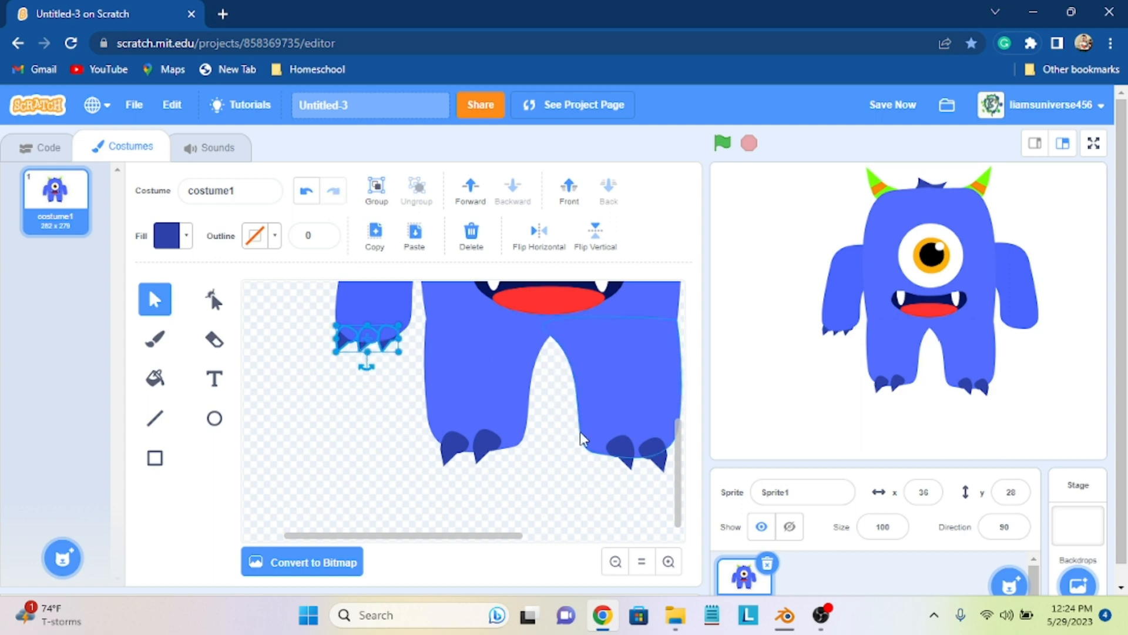
mouse_move(368, 365)
left_mouse_down()
mouse_move(379, 367)
mouse_move(347, 338)
mouse_move(402, 357)
mouse_move(365, 376)
left_mouse_up()
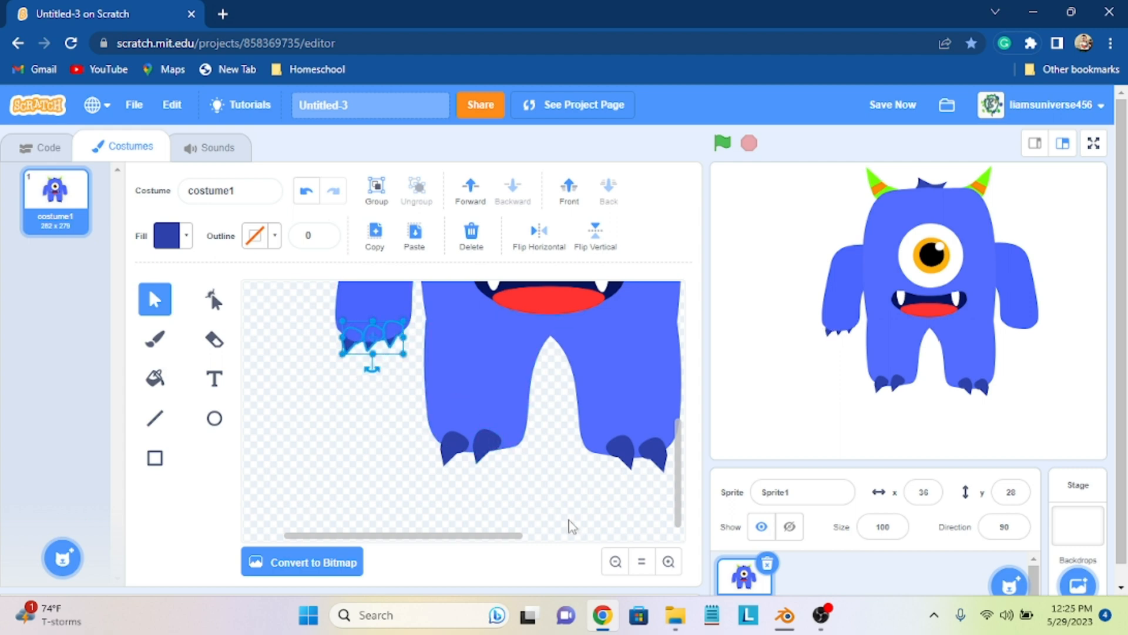
Step: Duplicate the left hand's three claws and place the copies on the lower edge of the right hand
left_click(376, 242)
left_click(409, 244)
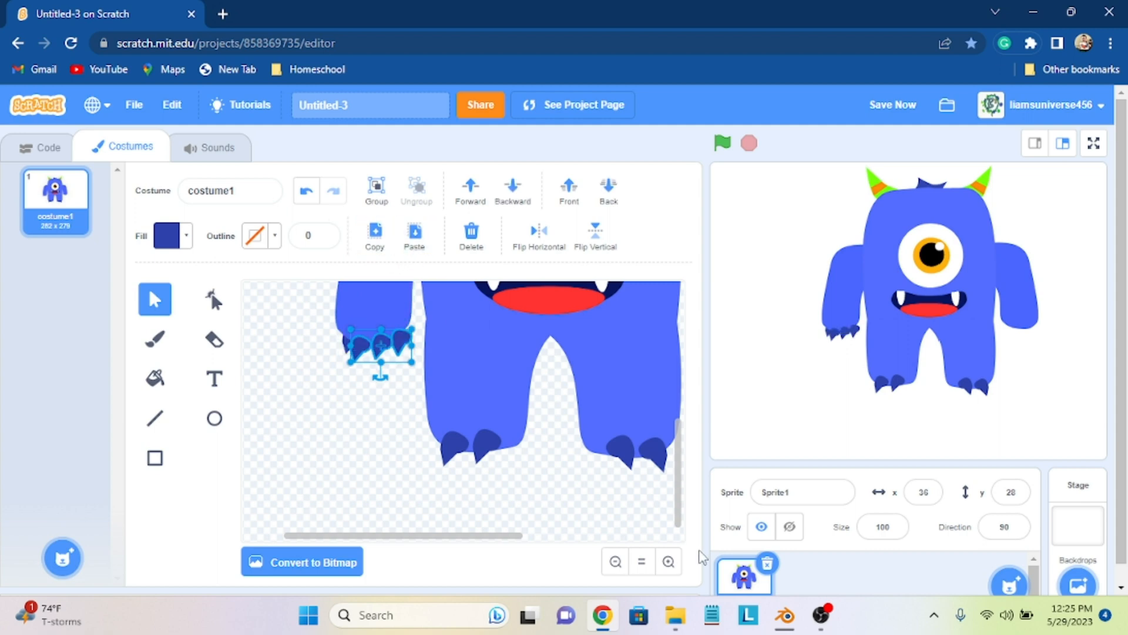
mouse_move(429, 535)
left_mouse_down()
mouse_move(501, 535)
mouse_move(463, 536)
left_mouse_up()
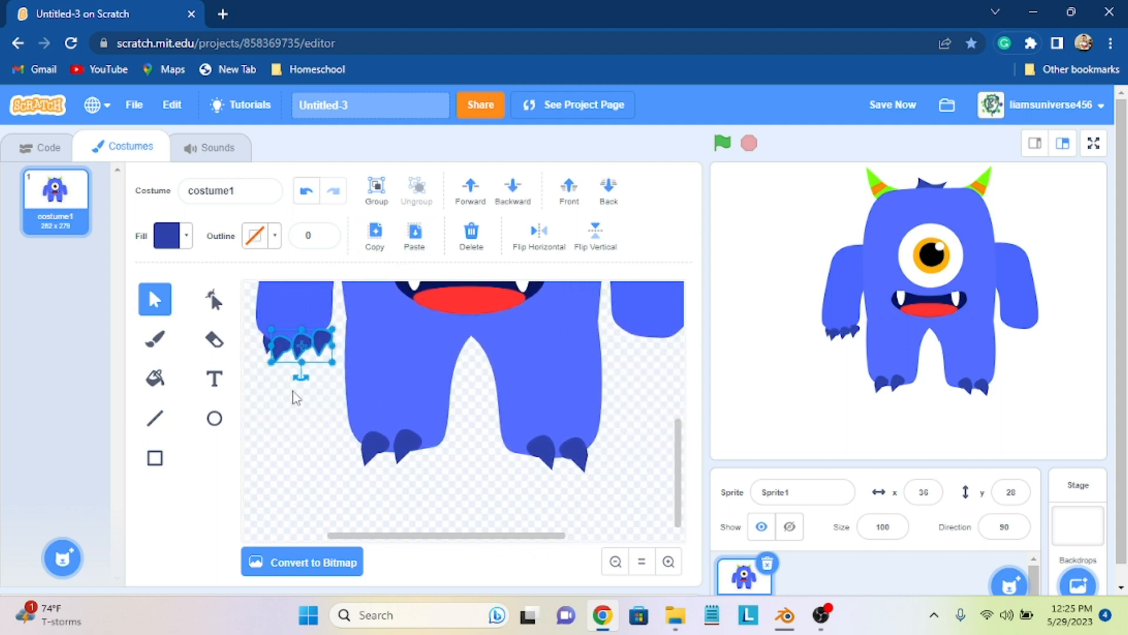
left_click_drag(301, 346, 664, 338)
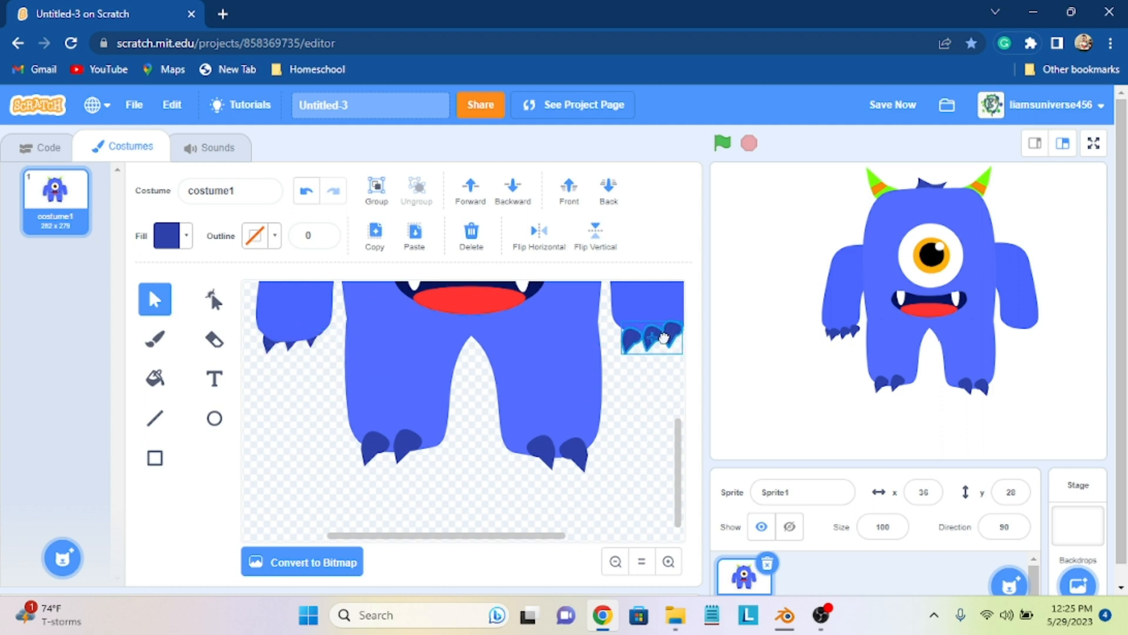
Step: Flip the right hand's claws horizontally and send them to the back behind the arm
left_click(558, 234)
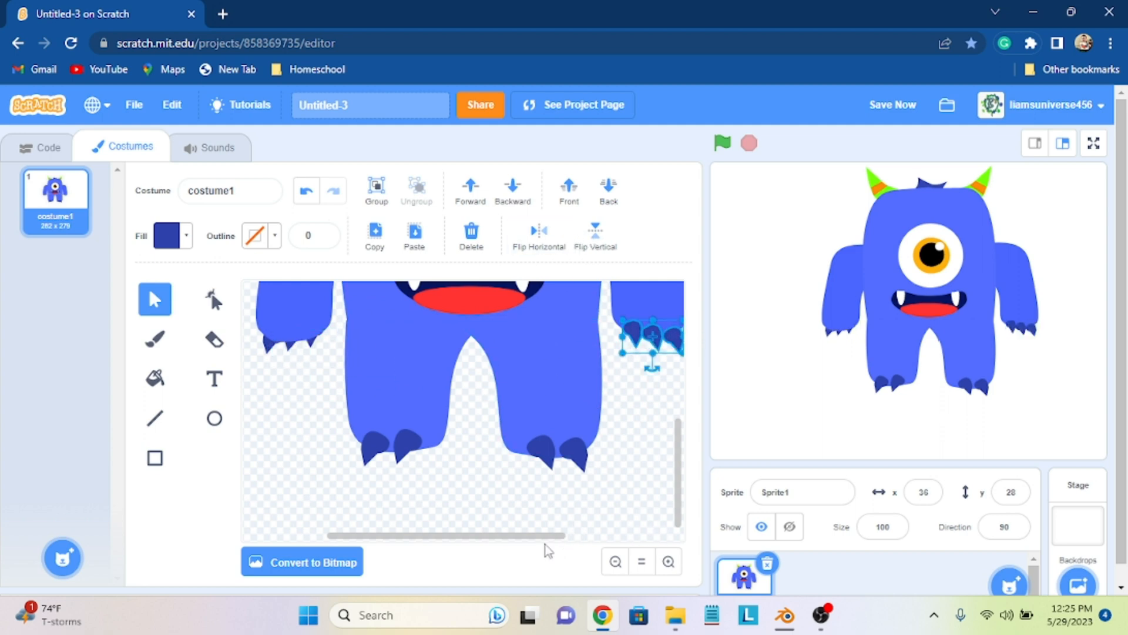
left_click(599, 203)
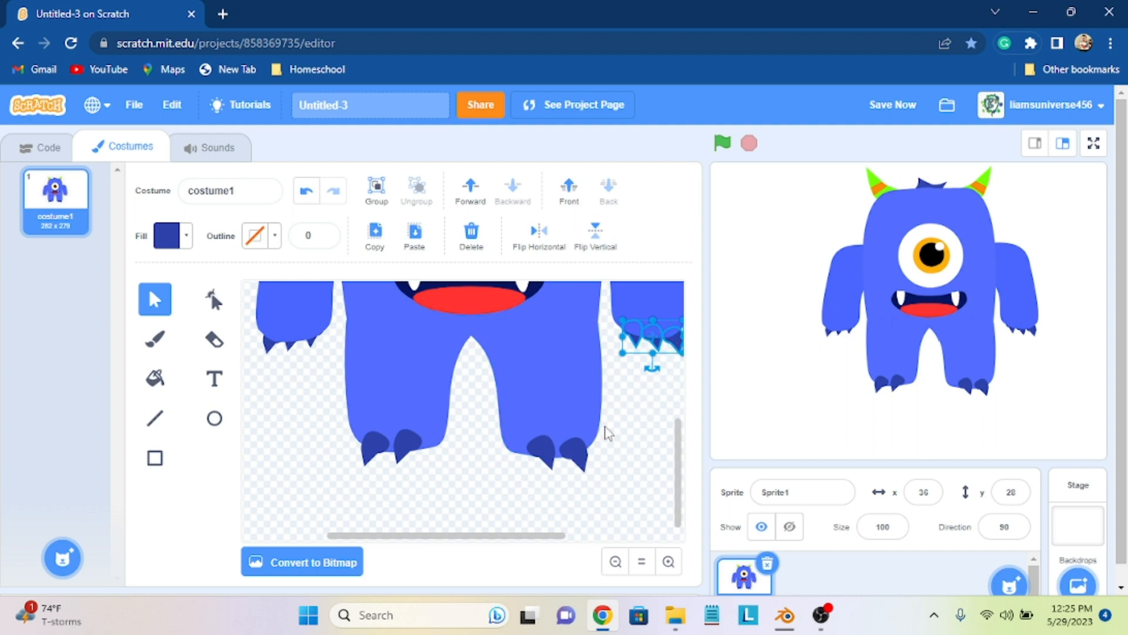
left_click(649, 411)
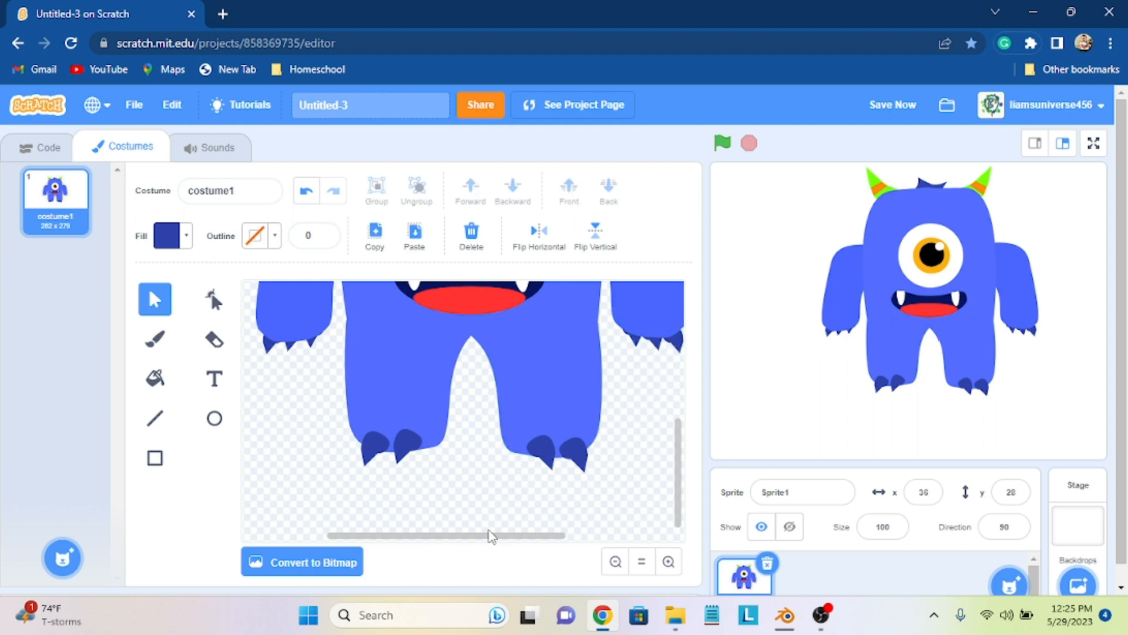
Step: Draw a dark blue rectangle without outline as a band across the middle of the left arm
left_click_drag(545, 535, 480, 537)
scroll(456, 376, "up", 4)
scroll(405, 379, "down", 2)
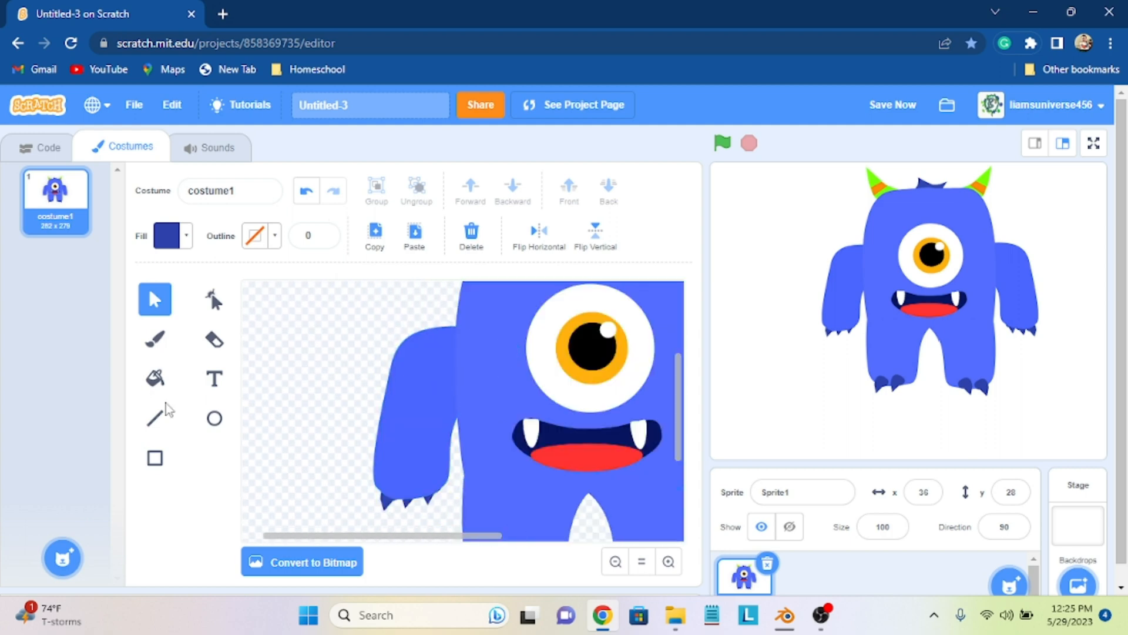
left_click(155, 458)
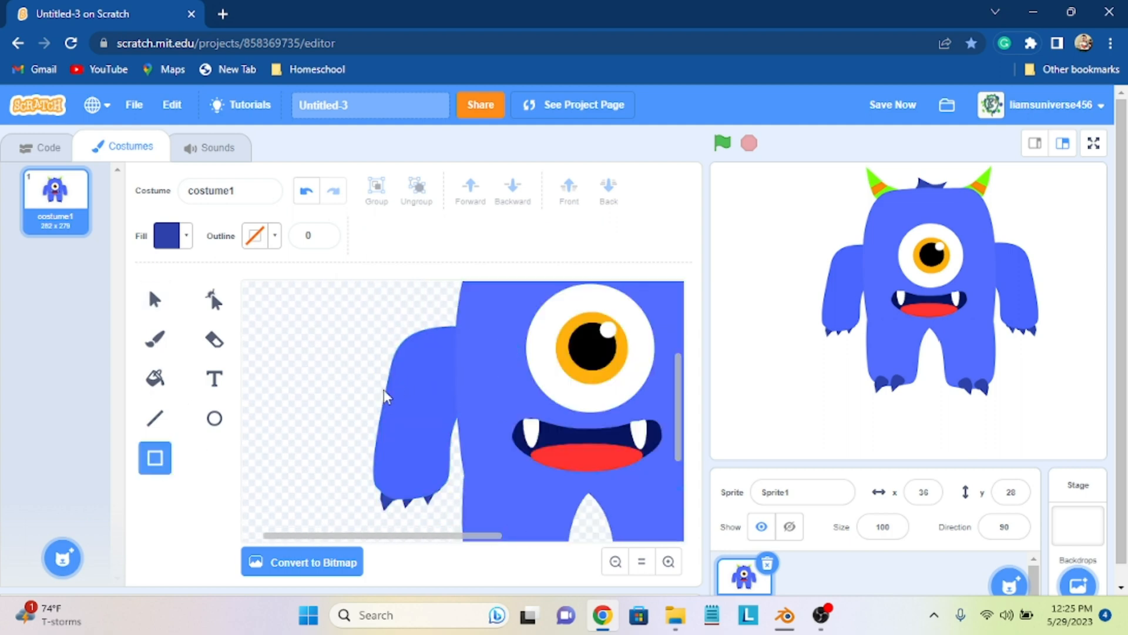
left_click_drag(383, 390, 455, 423)
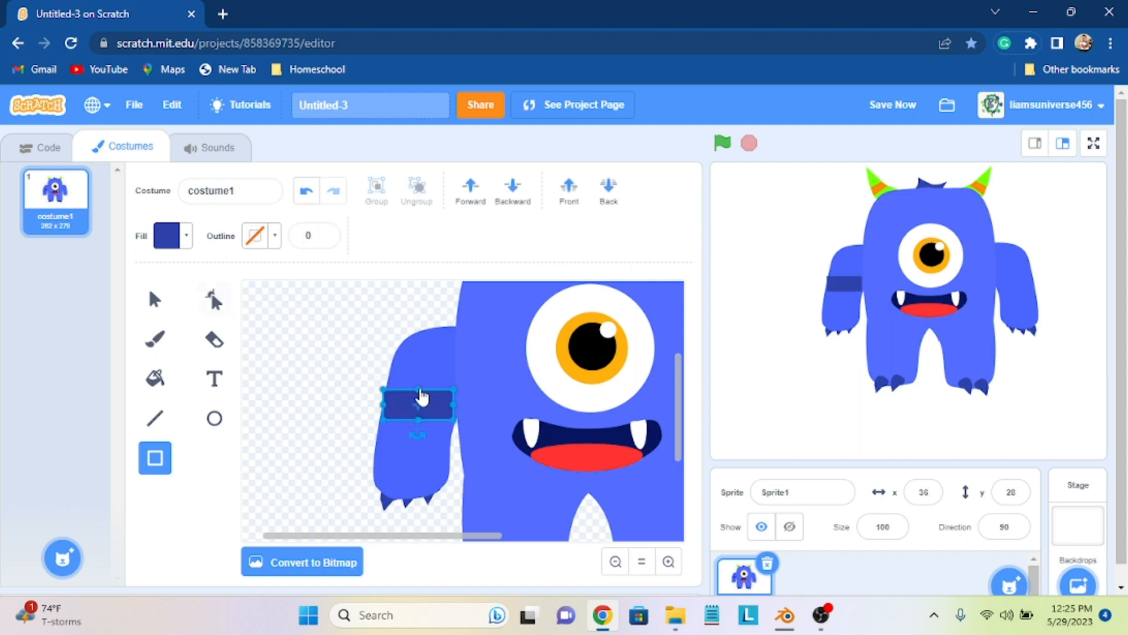
Step: Add points along the top edge of the left arm's band and pull two of them down to form jagged notches
left_click(214, 299)
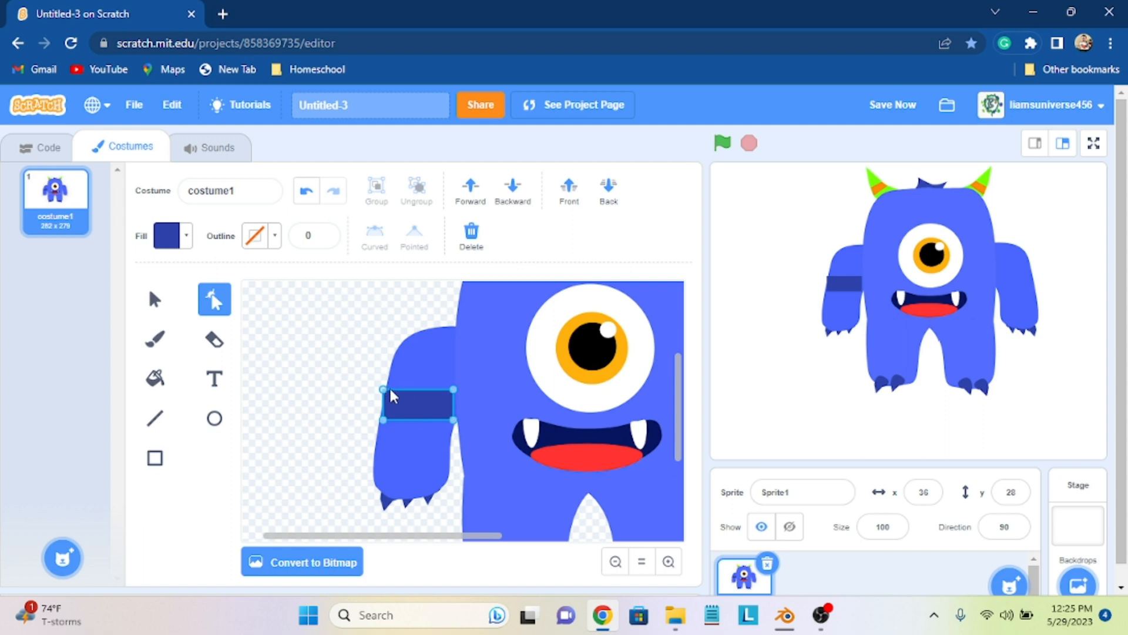
left_click_drag(396, 390, 433, 387)
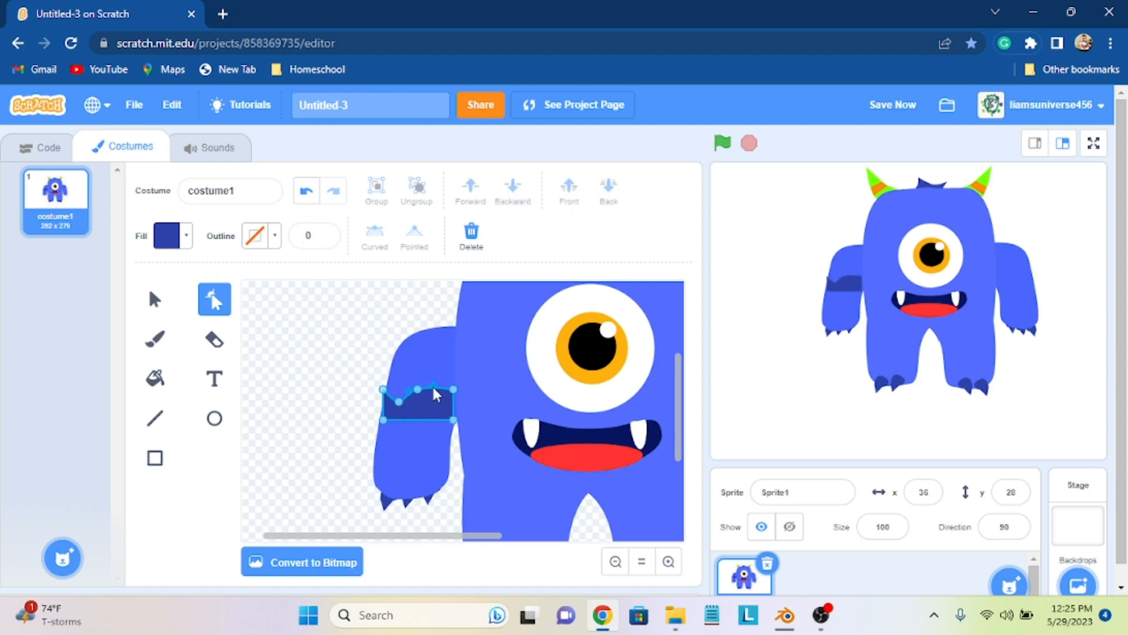
left_click(431, 397)
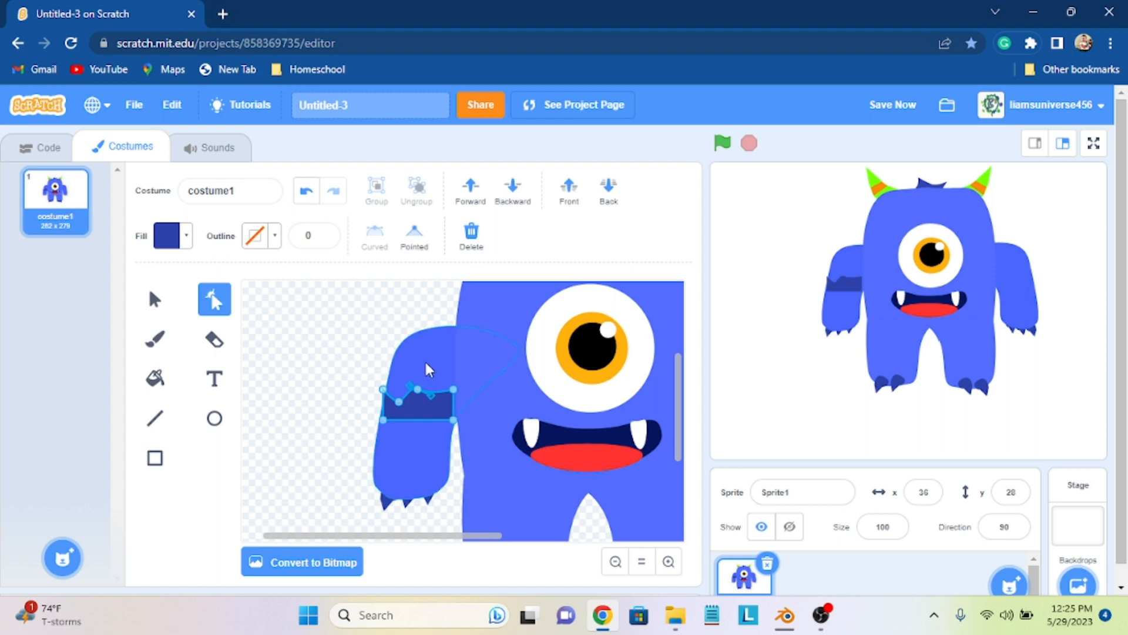
left_click_drag(430, 397, 436, 388)
left_click(440, 387)
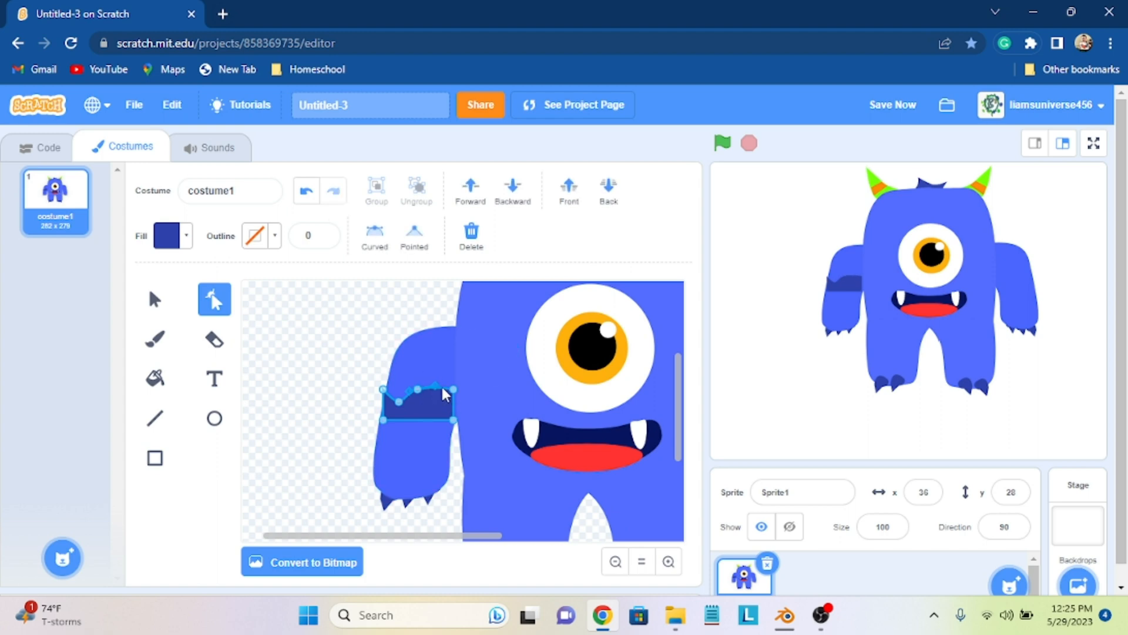
left_click(382, 369)
left_click(430, 389)
left_click(429, 388)
Step: Finish the jagged top edge of the left arm's band and add three staggered points along its bottom edge for a matching zigzag
left_click_drag(425, 405, 393, 407)
left_click(395, 419)
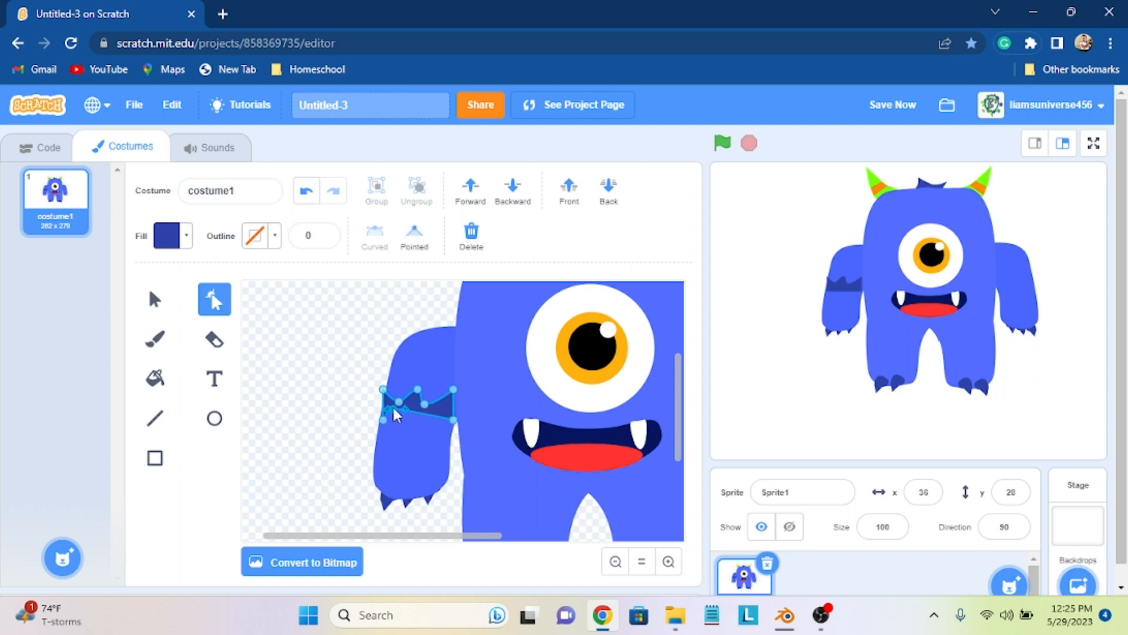
left_click(411, 412)
left_click(428, 421)
left_click(431, 413)
Step: Convert the added points on the left arm's band from curved to pointed for sharp zigzag edges
left_click(415, 238)
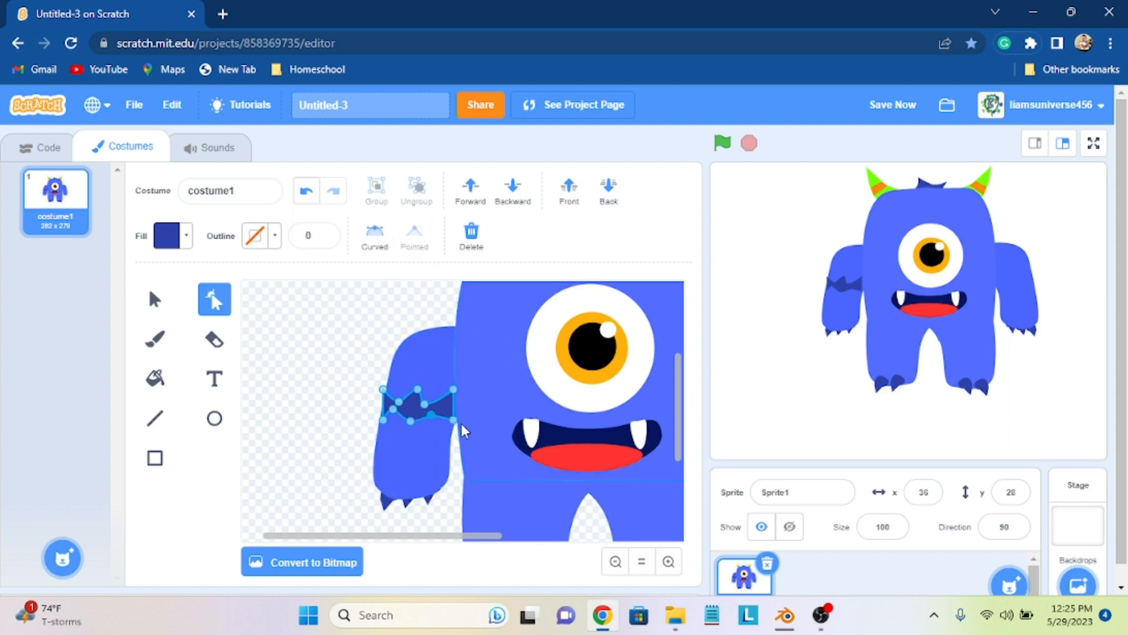
left_click(425, 405)
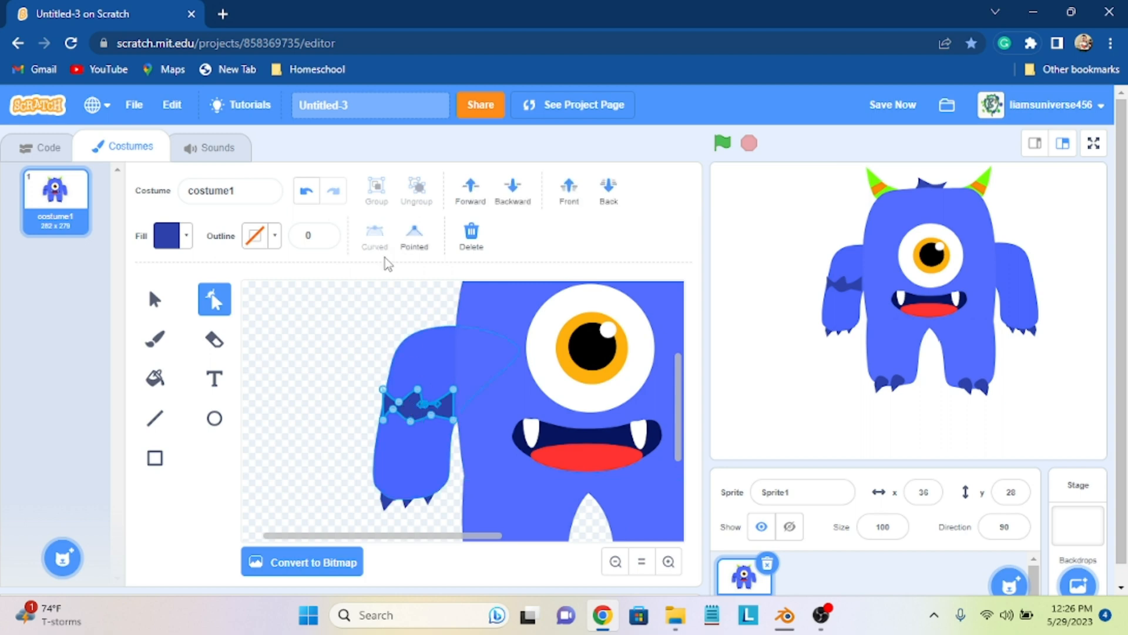
left_click(414, 238)
left_click(416, 389)
left_click(414, 238)
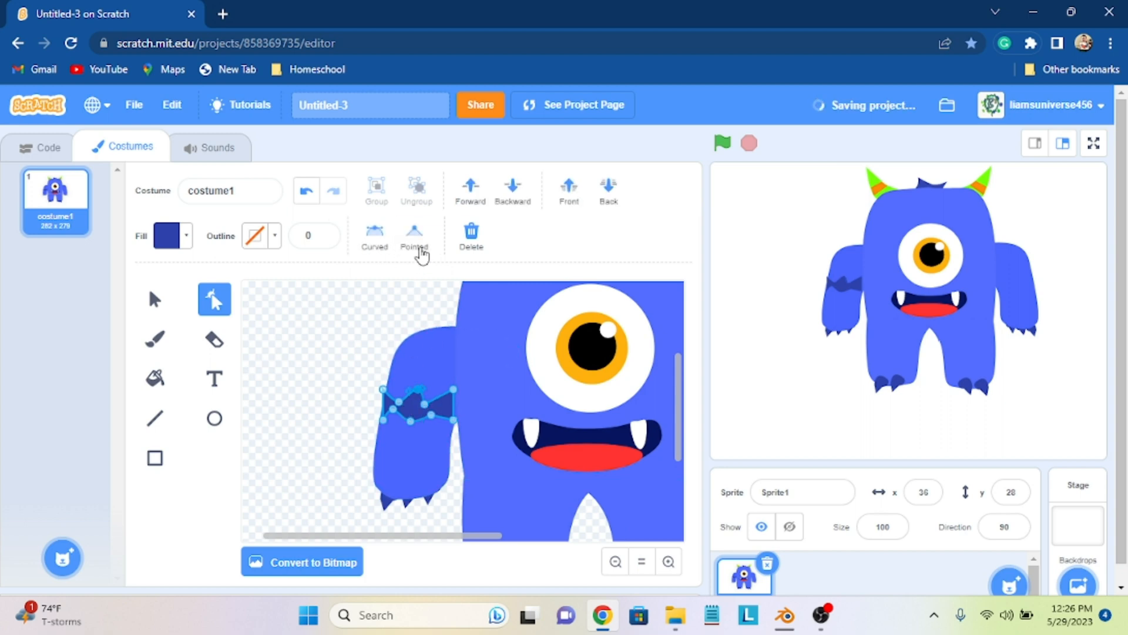
left_click(399, 401)
left_click(414, 235)
left_click(393, 408)
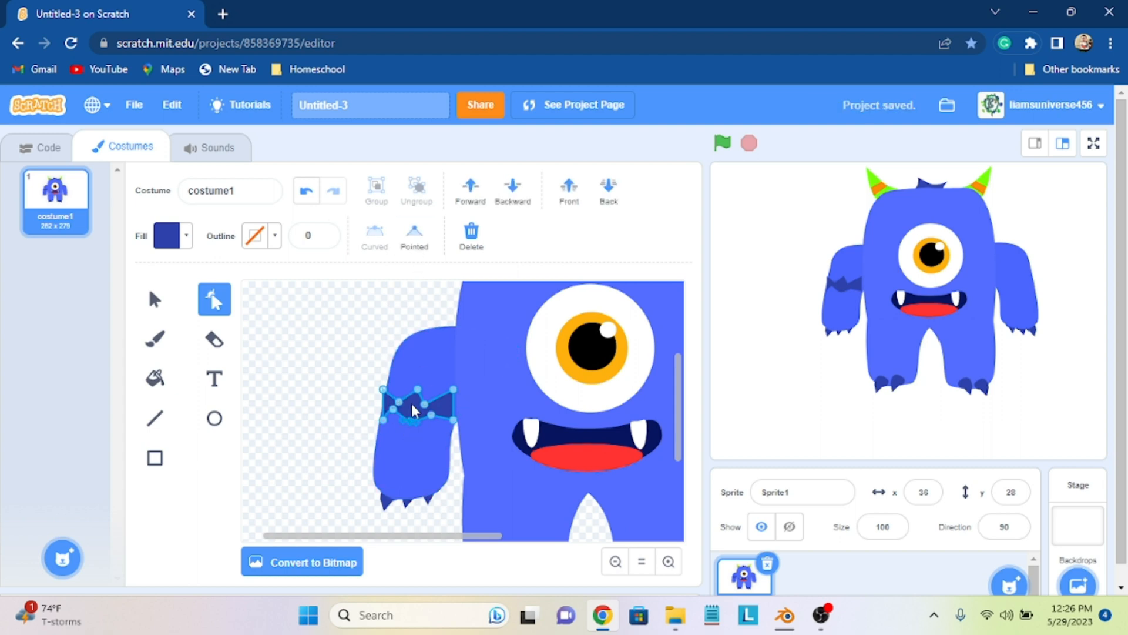
left_click(414, 236)
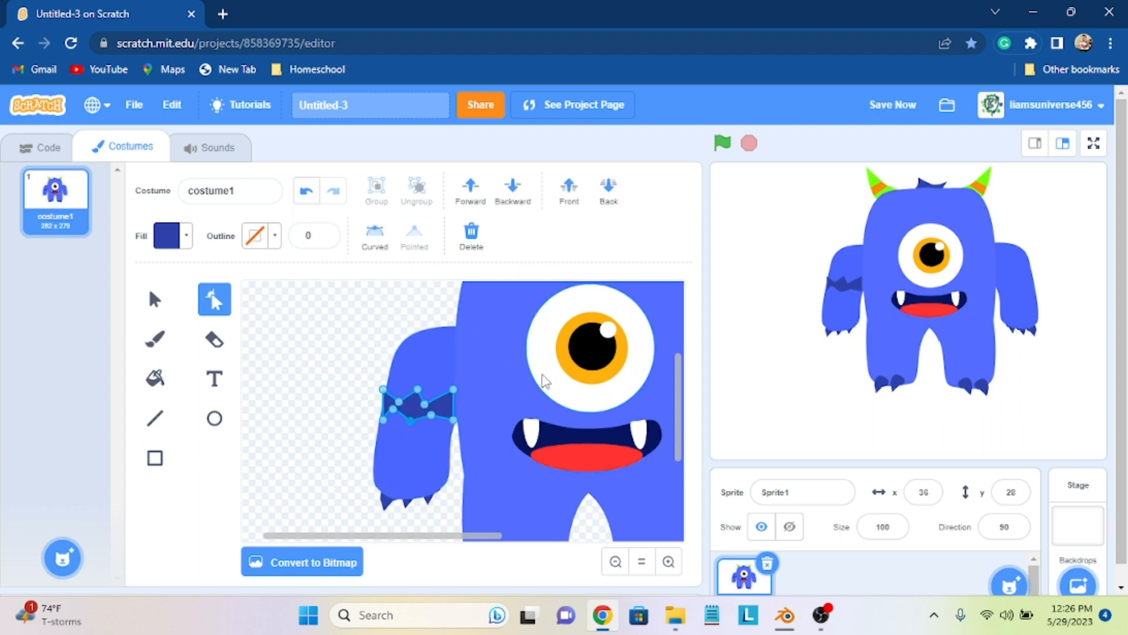
Step: Move the end corners of the left arm's band to line up with the sides of the arm
left_click(452, 419)
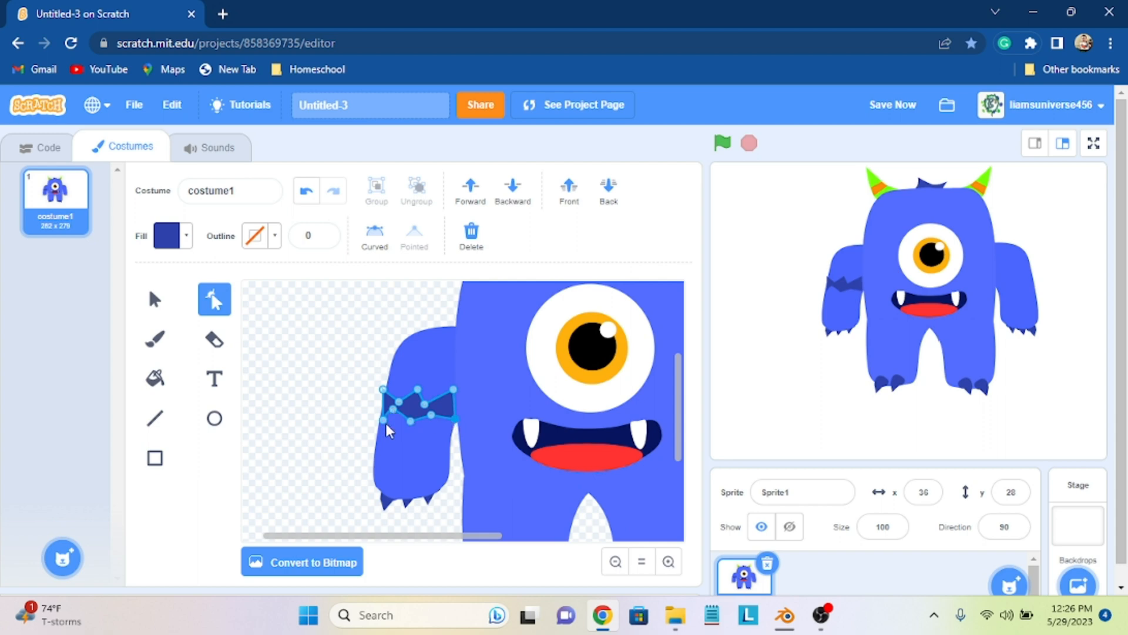
left_click_drag(383, 420, 386, 389)
left_click(329, 389)
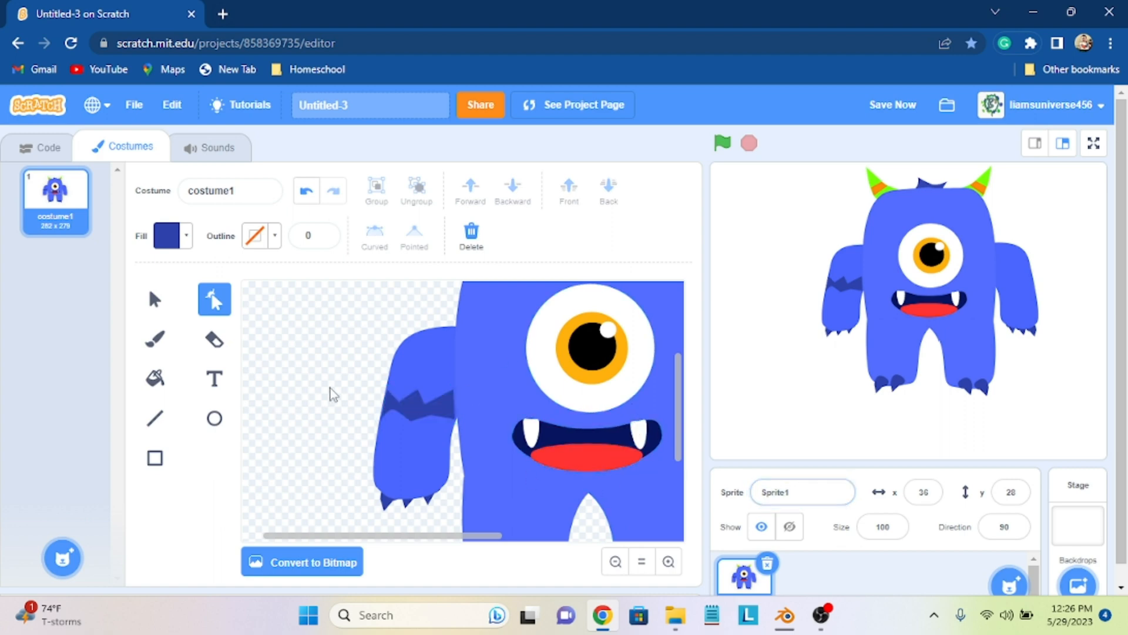
Step: Duplicate the jagged band and place the copy below it on the left forearm
left_click(426, 416)
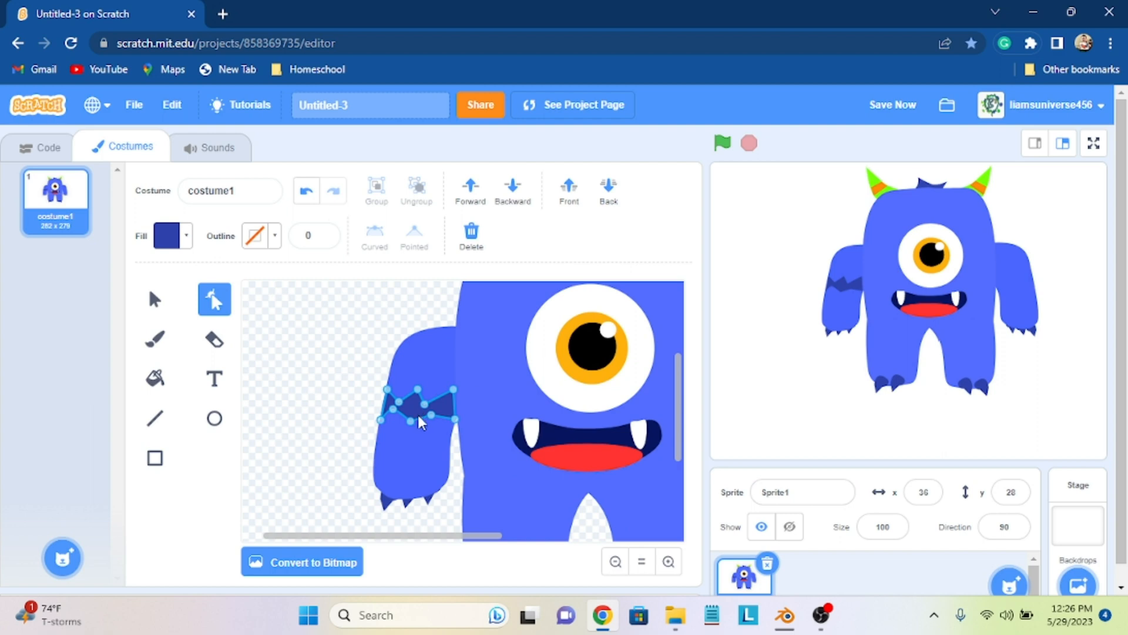
key("ctrl+c")
key("ctrl+v")
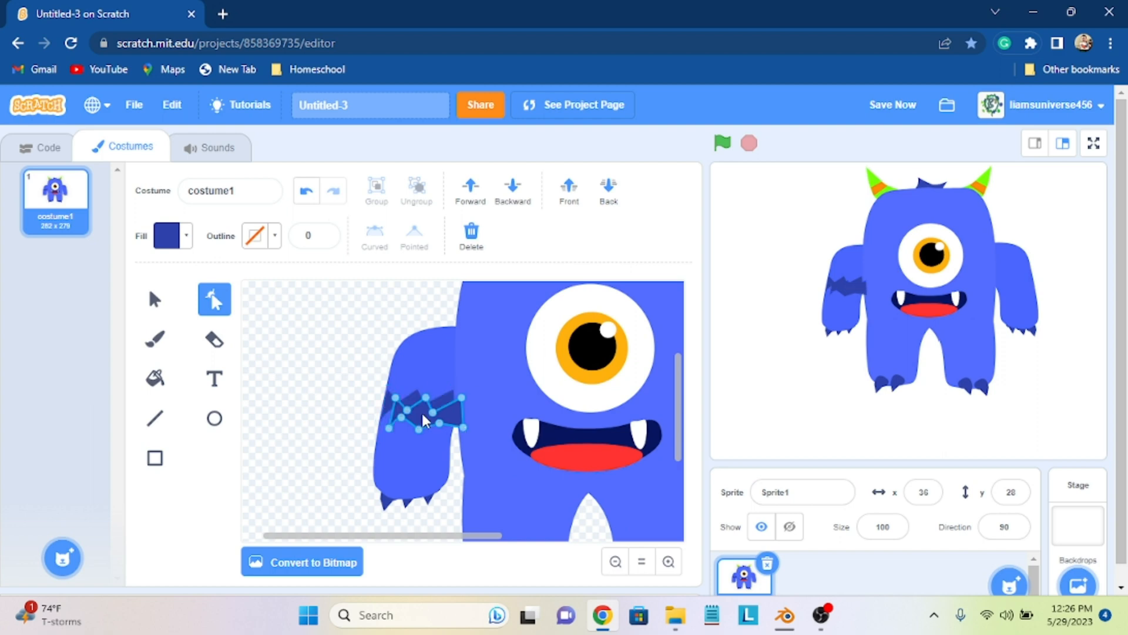
left_click_drag(423, 418, 406, 442)
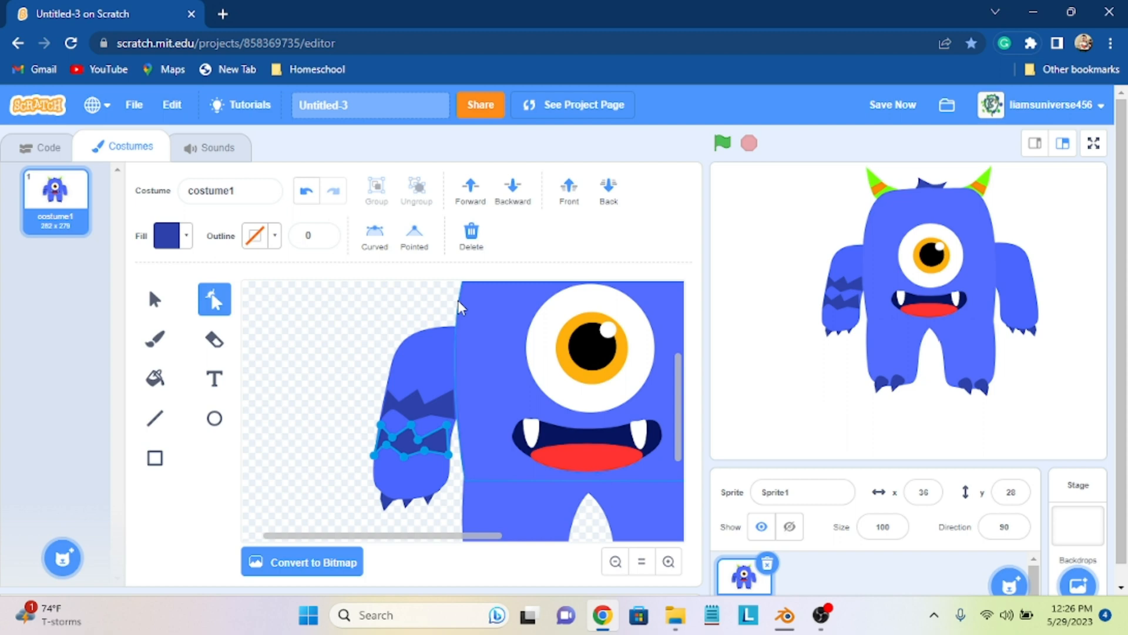
Step: Reshape the lower band on the left arm so its upper inner corner meets the arm's edge
left_click(164, 307)
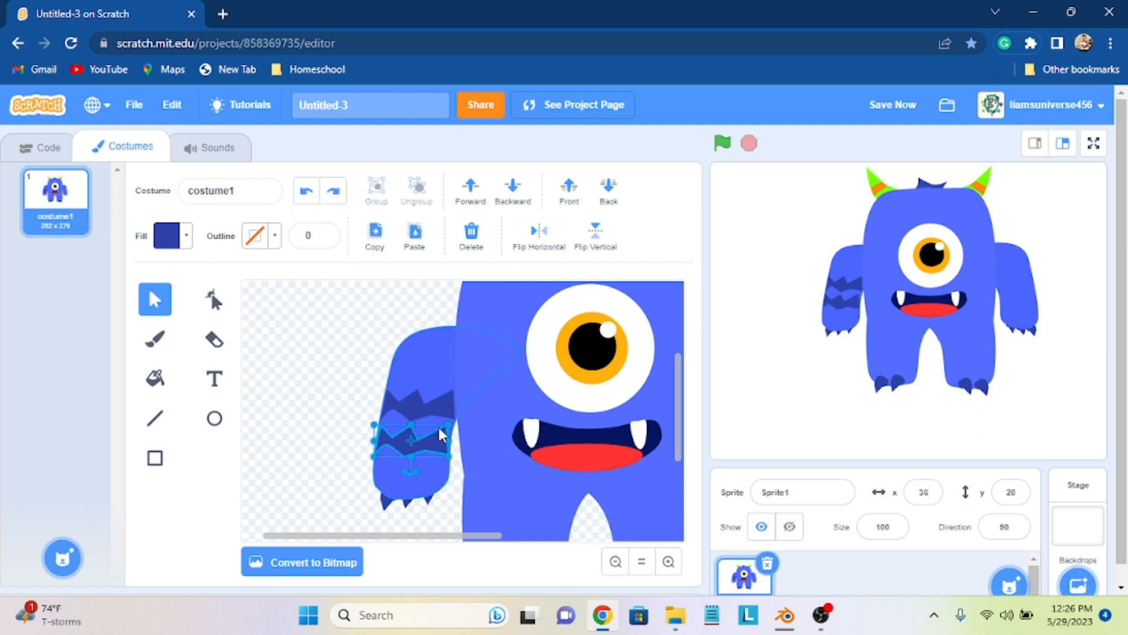
left_click(214, 299)
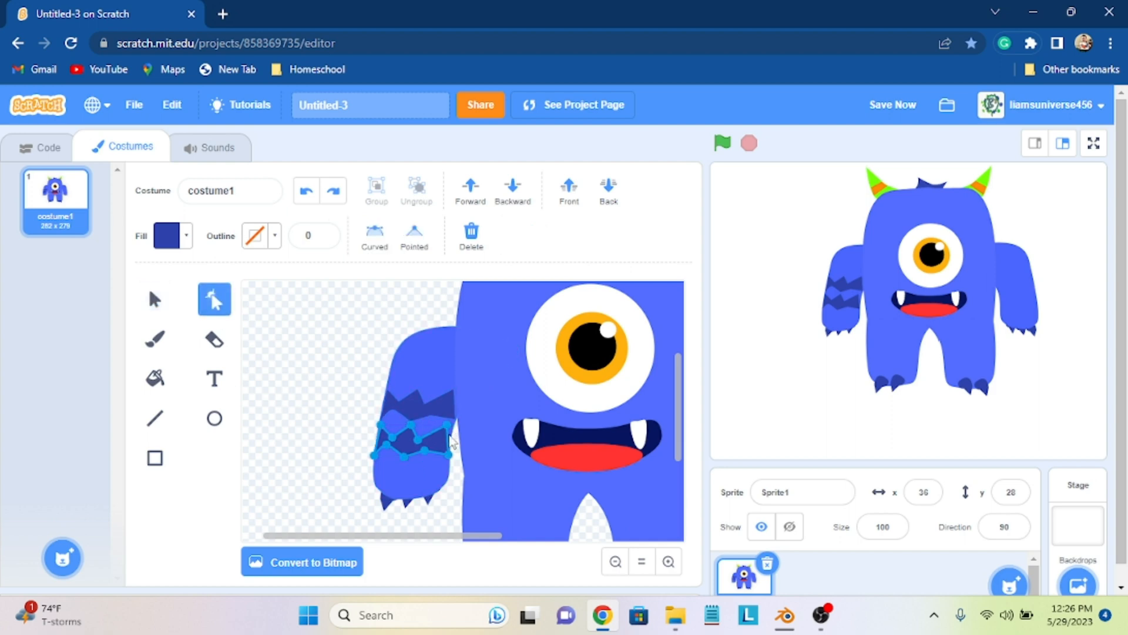
left_click(451, 437)
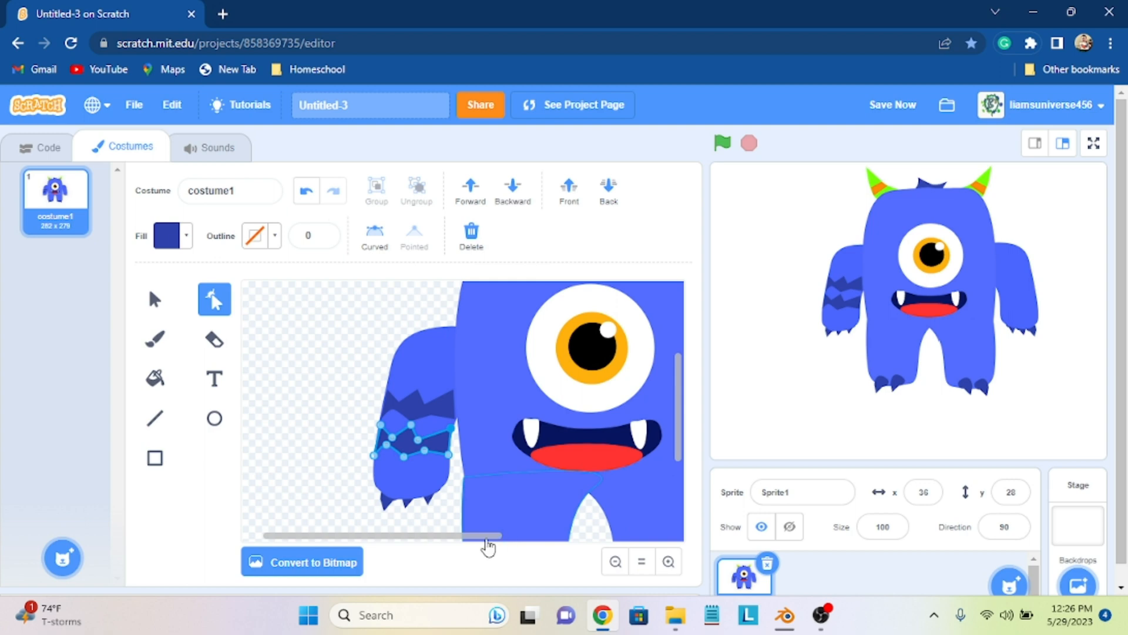
Step: Select both jagged bands on the left arm together as whole shapes
left_click_drag(488, 542, 505, 536)
left_click(363, 409)
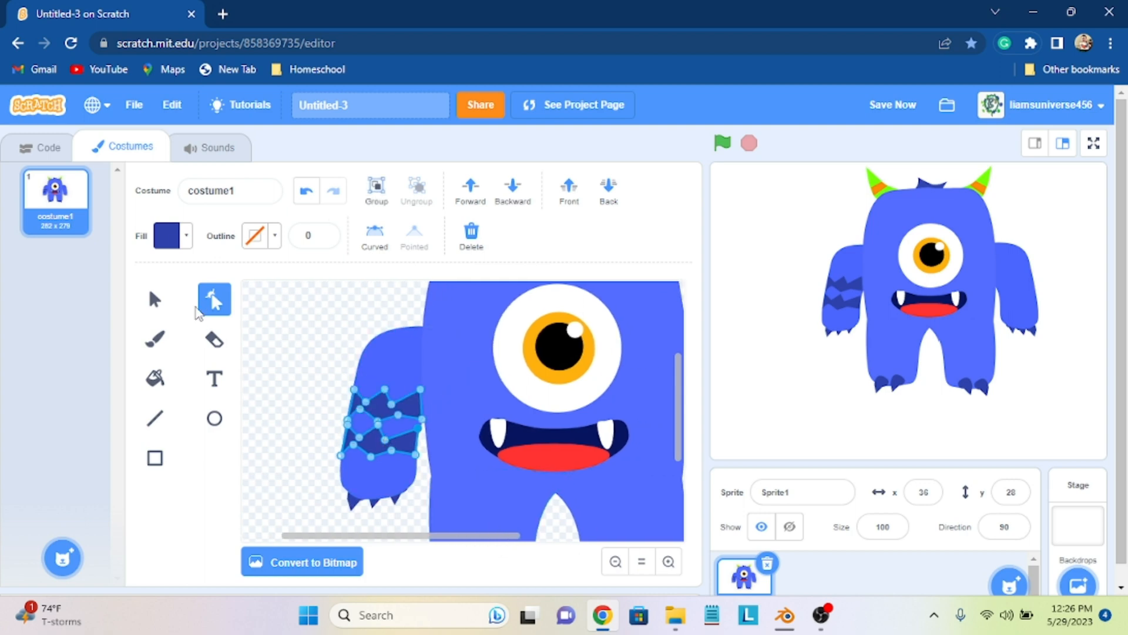
left_click(155, 299)
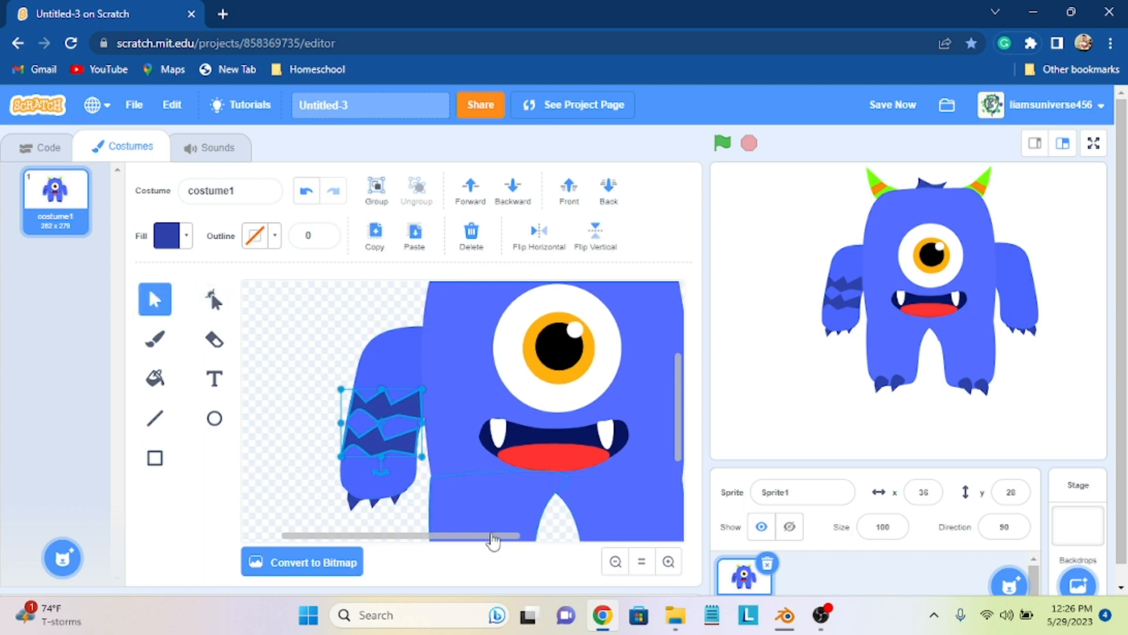
left_click_drag(494, 540, 559, 532)
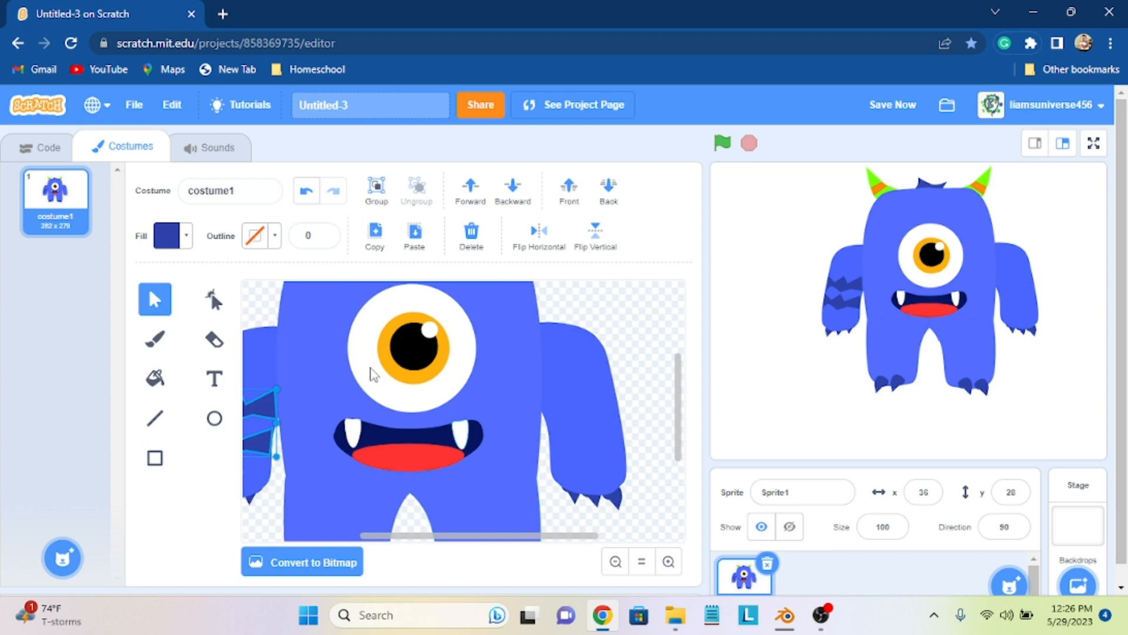
key("ctrl+v")
left_click_drag(256, 405, 463, 401)
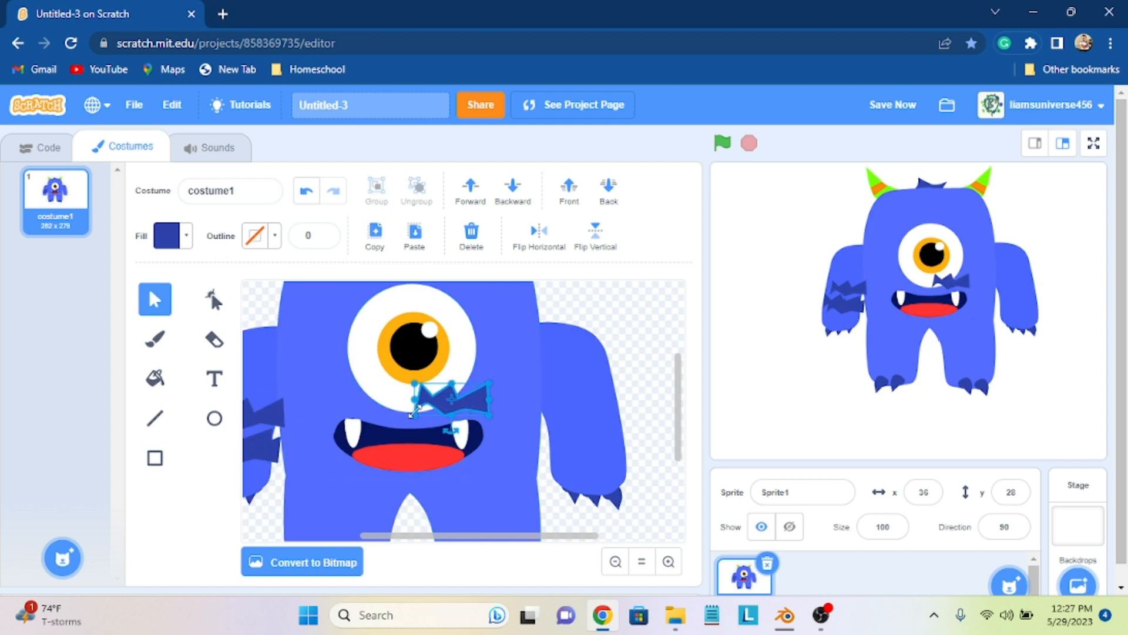
key("ctrl+z")
Step: Place copies of both left arm bands on the right arm and flip them horizontally
left_click_drag(272, 451, 583, 444)
left_click(552, 233)
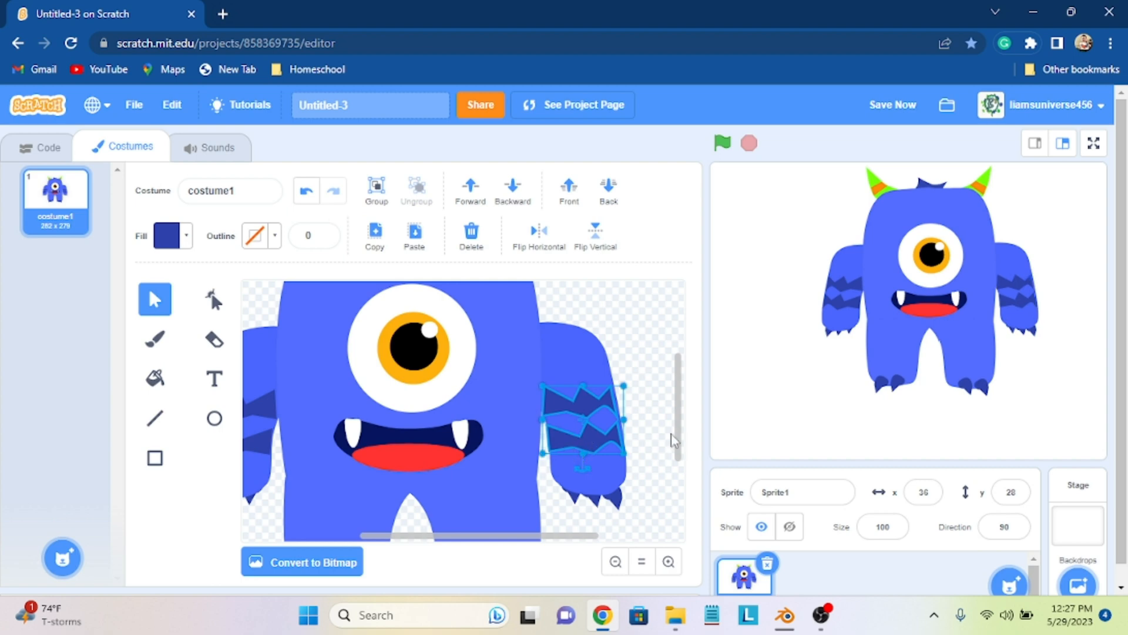
left_click(636, 454)
Step: Reshape the right arm's upper band so its inner corners line up with the edge of the body
left_click(584, 447)
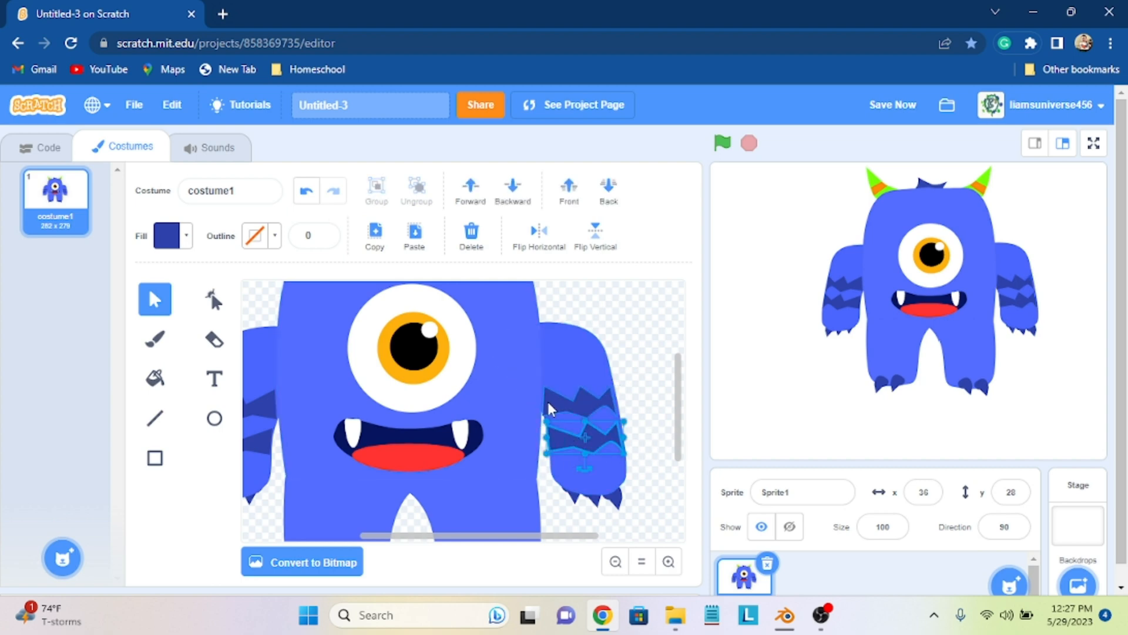
left_click(548, 401)
left_click(214, 300)
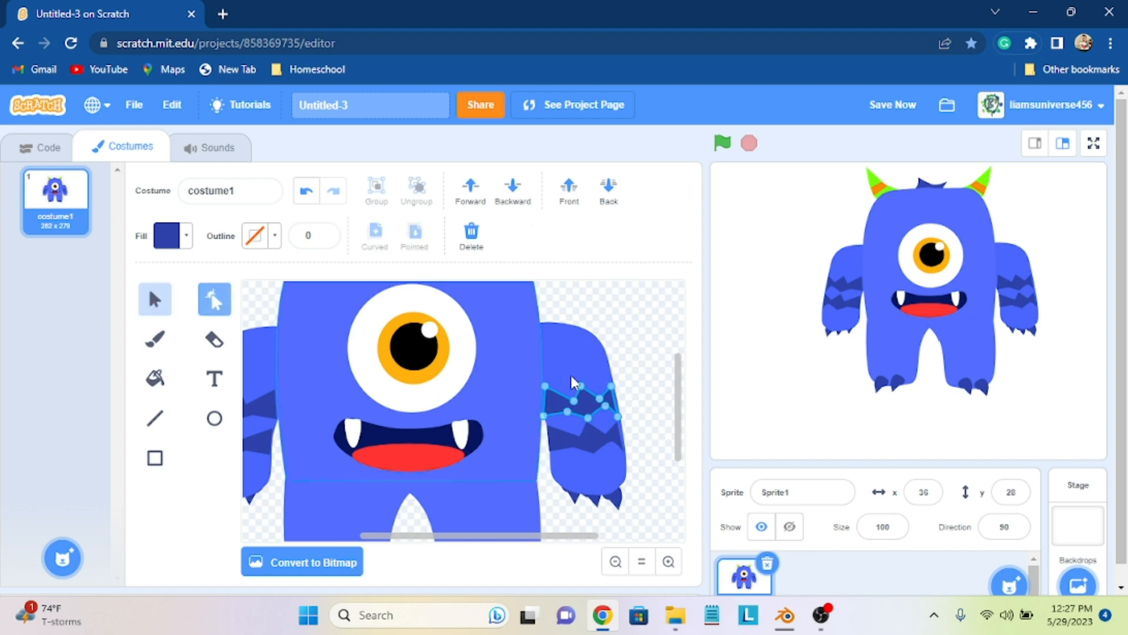
left_click(544, 418)
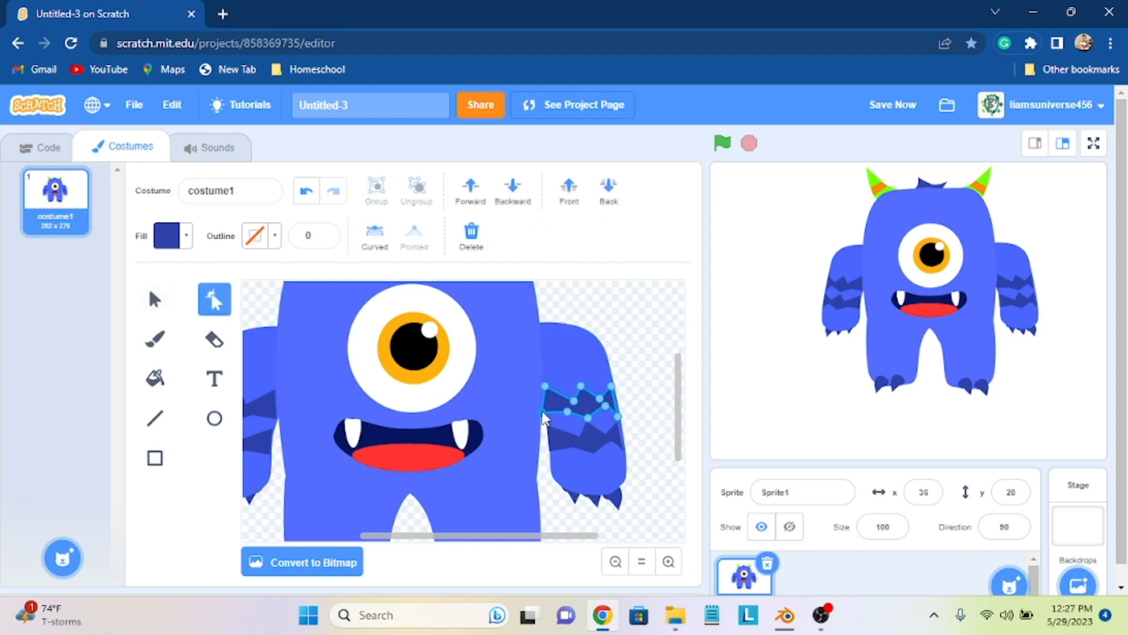
left_click_drag(545, 387, 543, 386)
Step: Move the end corners of the right arm's lower band to fit both sides of the forearm
left_click(550, 432)
left_click_drag(551, 452, 548, 424)
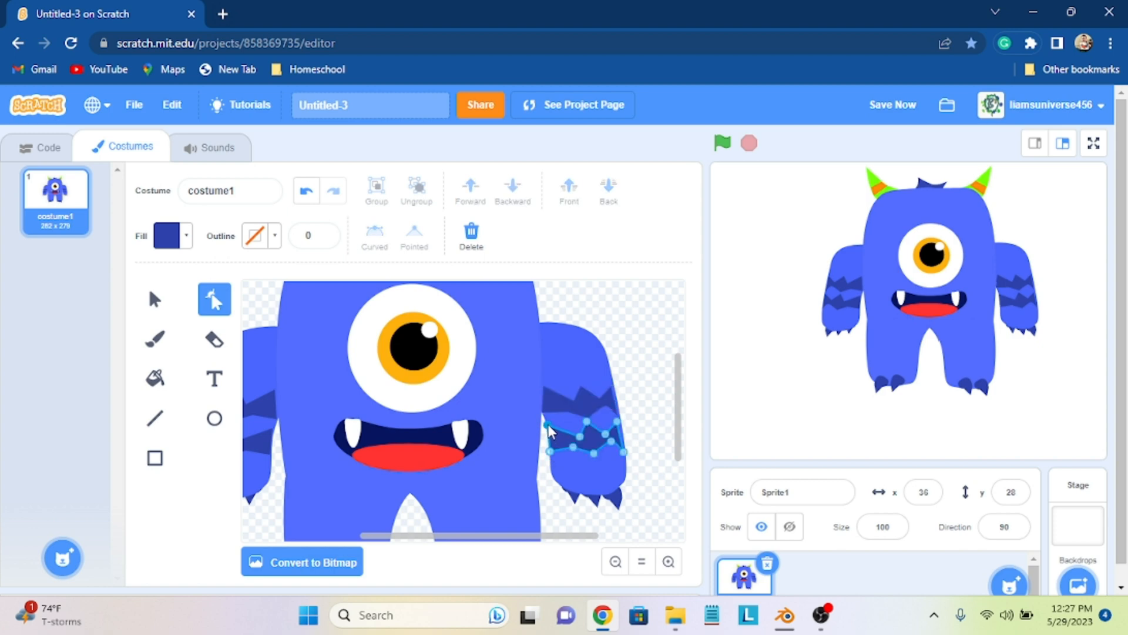
left_click_drag(617, 421, 625, 453)
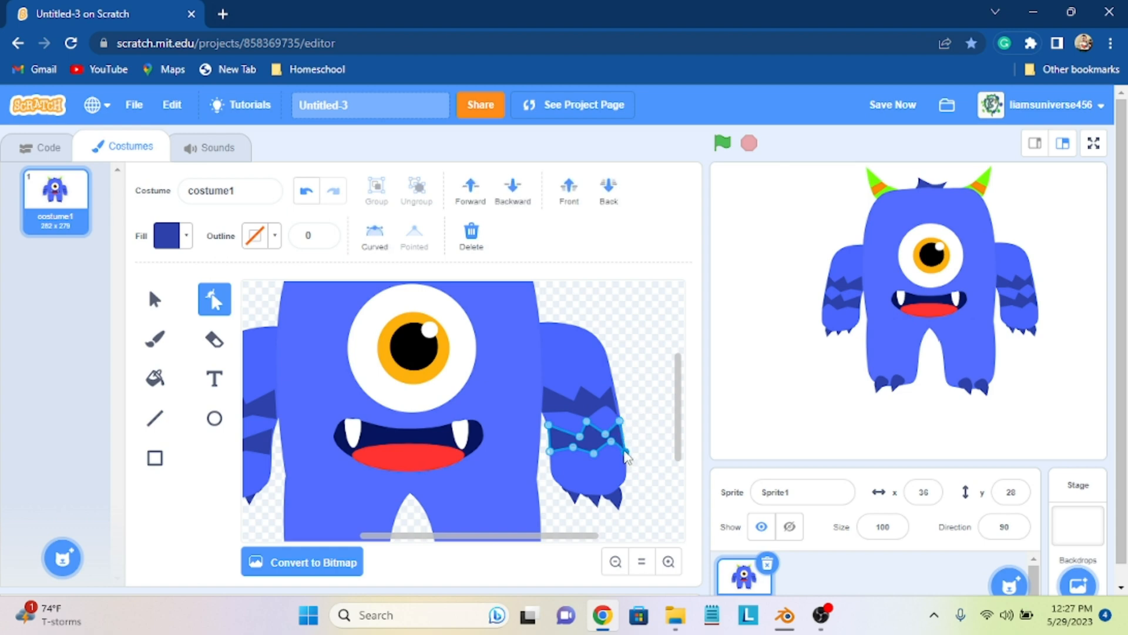
Step: Move the outer corners of the right arm's upper band to follow the arm's outer edge
left_click(611, 405)
key("ctrl+z")
left_click(610, 390)
left_click_drag(610, 388, 620, 418)
left_click(645, 394)
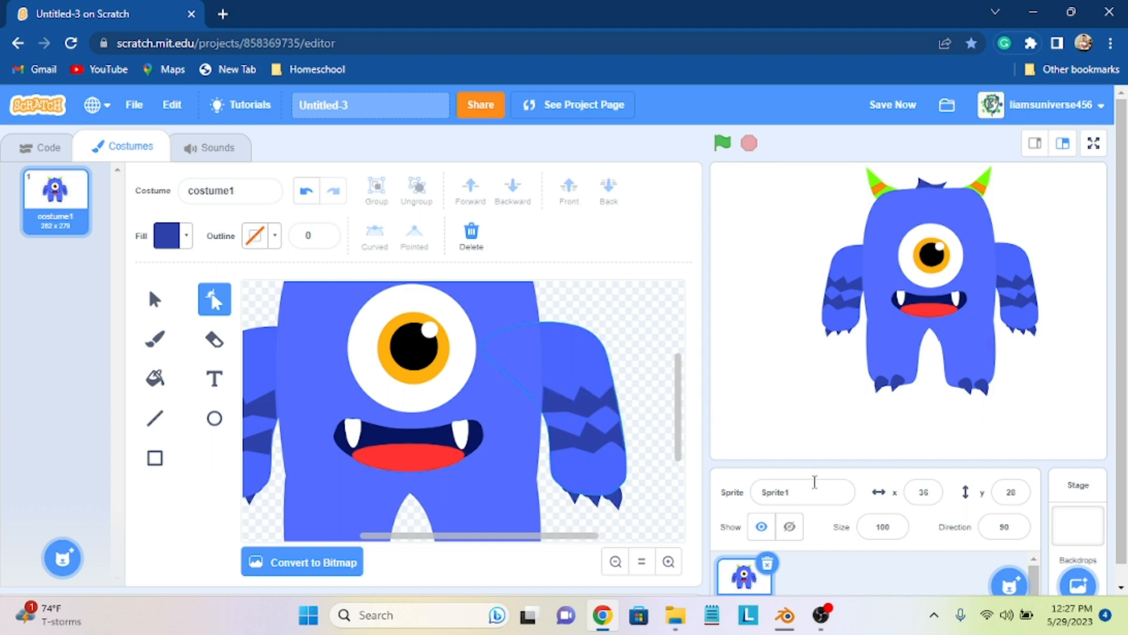
mouse_move(494, 536)
left_mouse_down()
mouse_move(481, 549)
mouse_move(428, 545)
mouse_move(511, 541)
mouse_move(457, 489)
mouse_move(477, 479)
left_mouse_up()
scroll(477, 479, "down", 3)
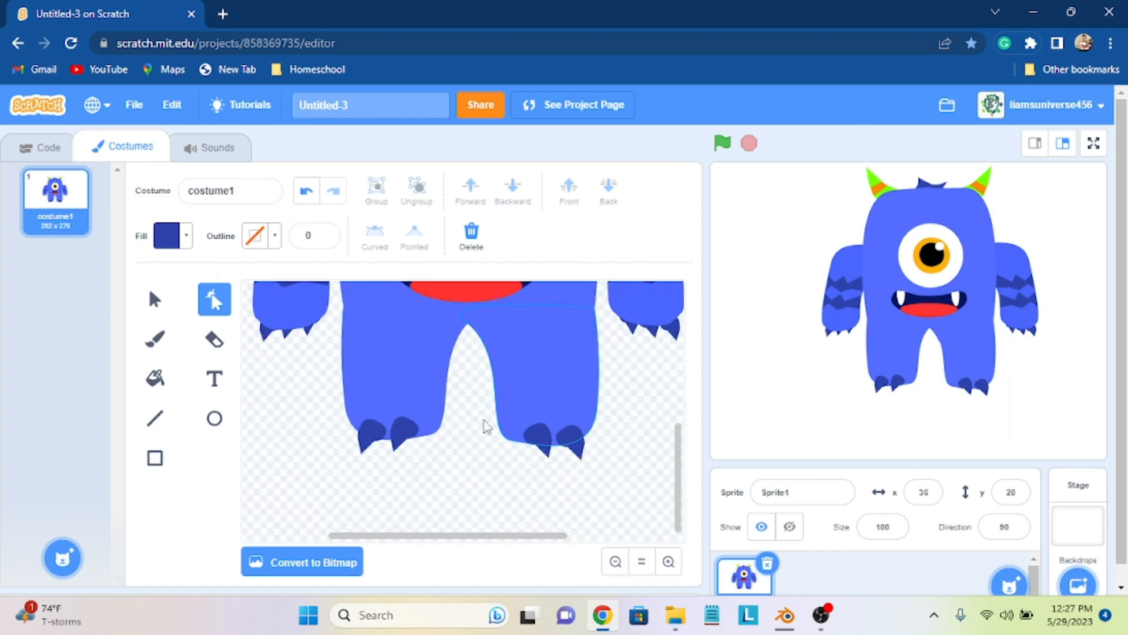